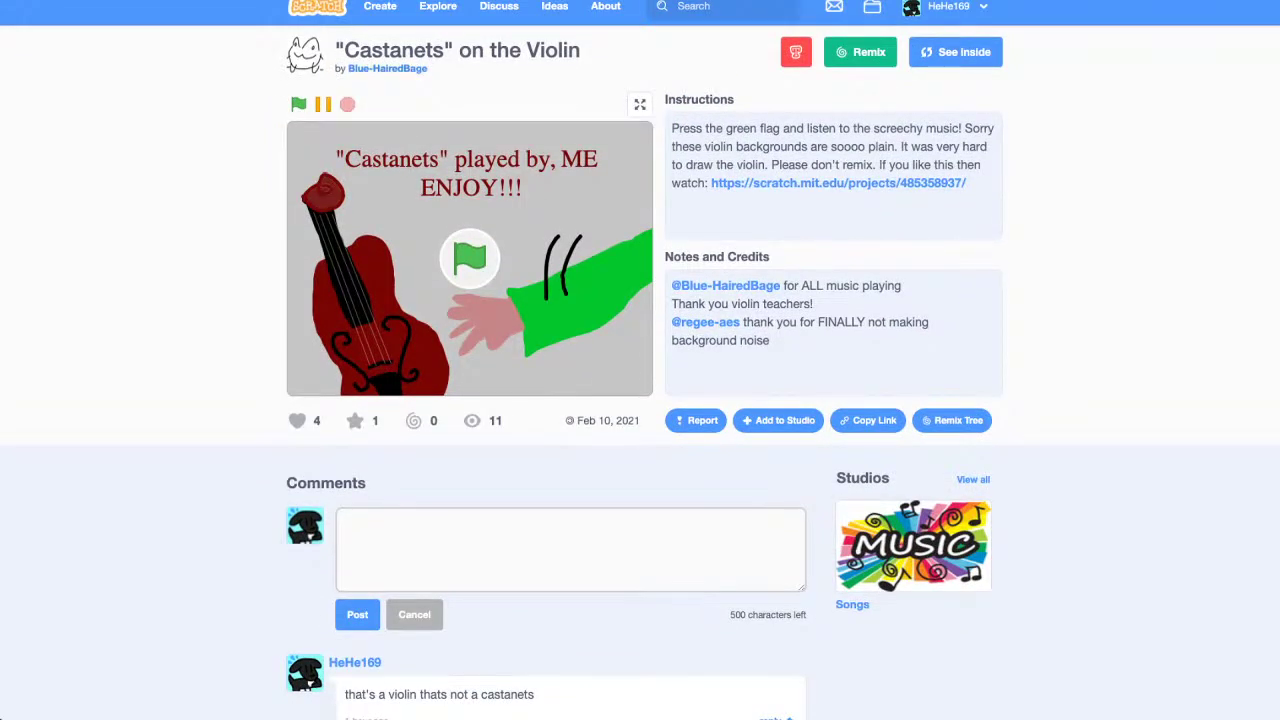
Step: Return to the project author's profile and search Scratch for "branch"
key(alt+Left)
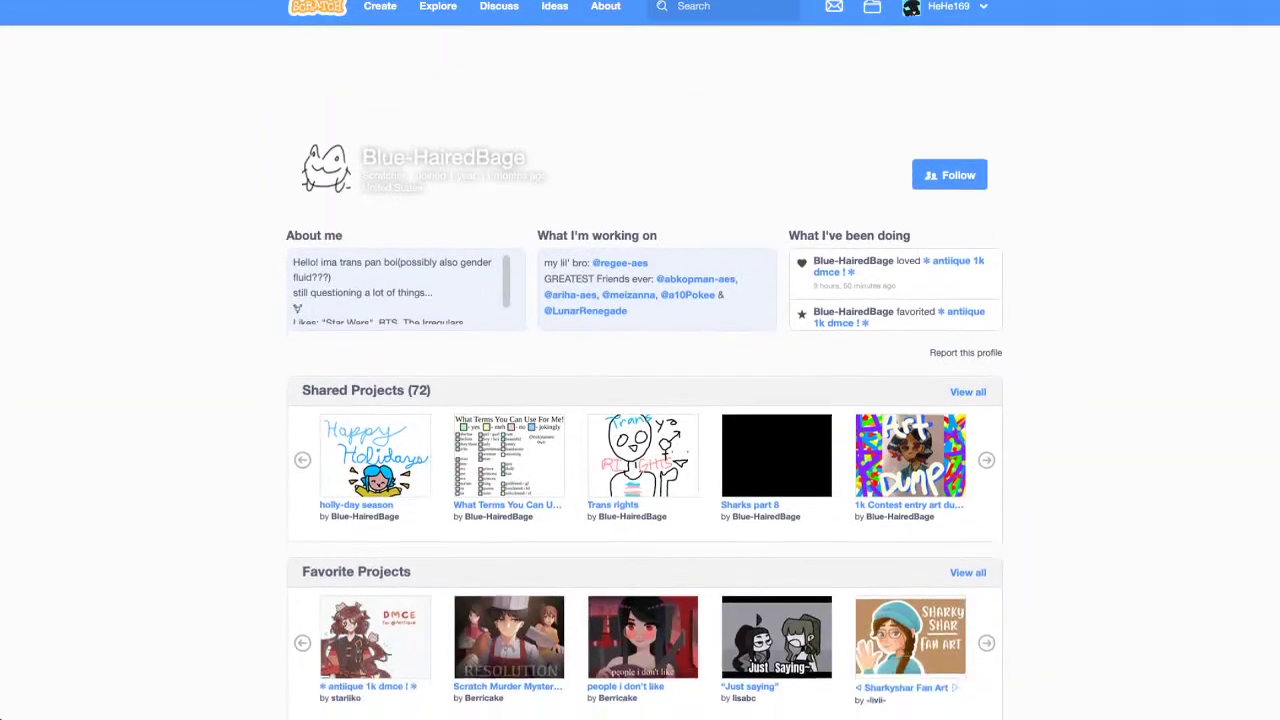
text(branch)
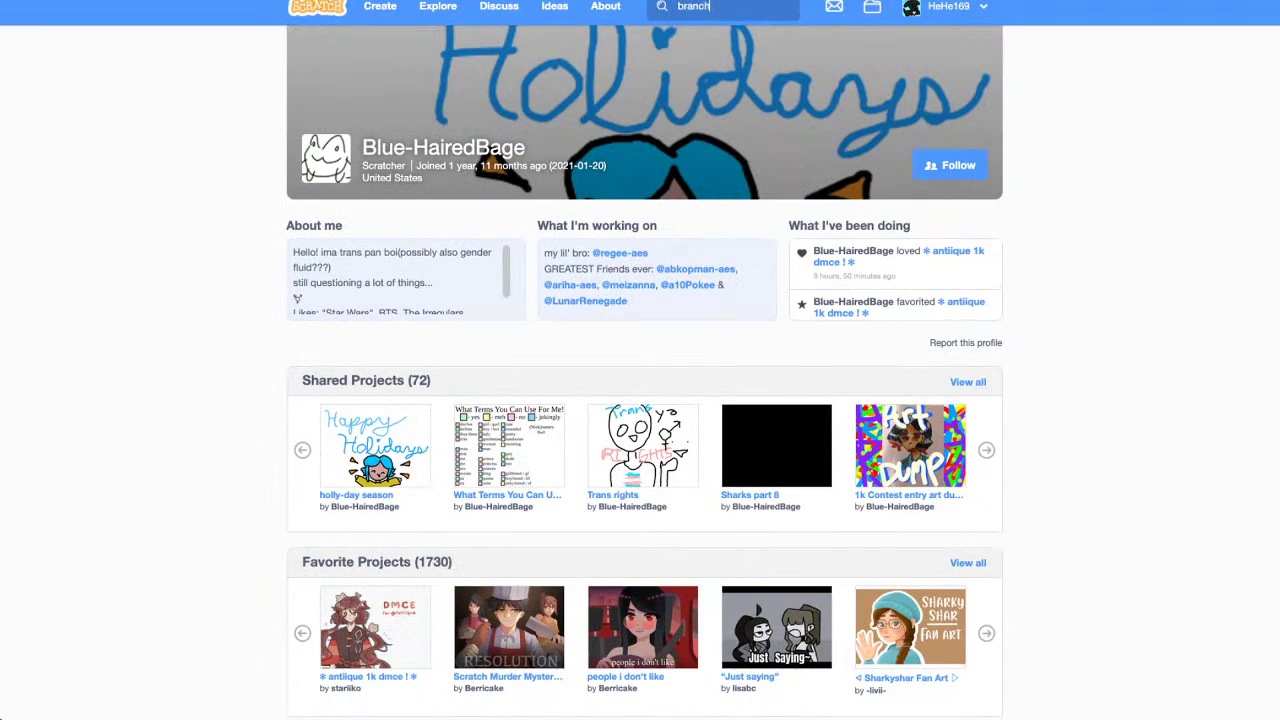
key(Return)
click(710, 6)
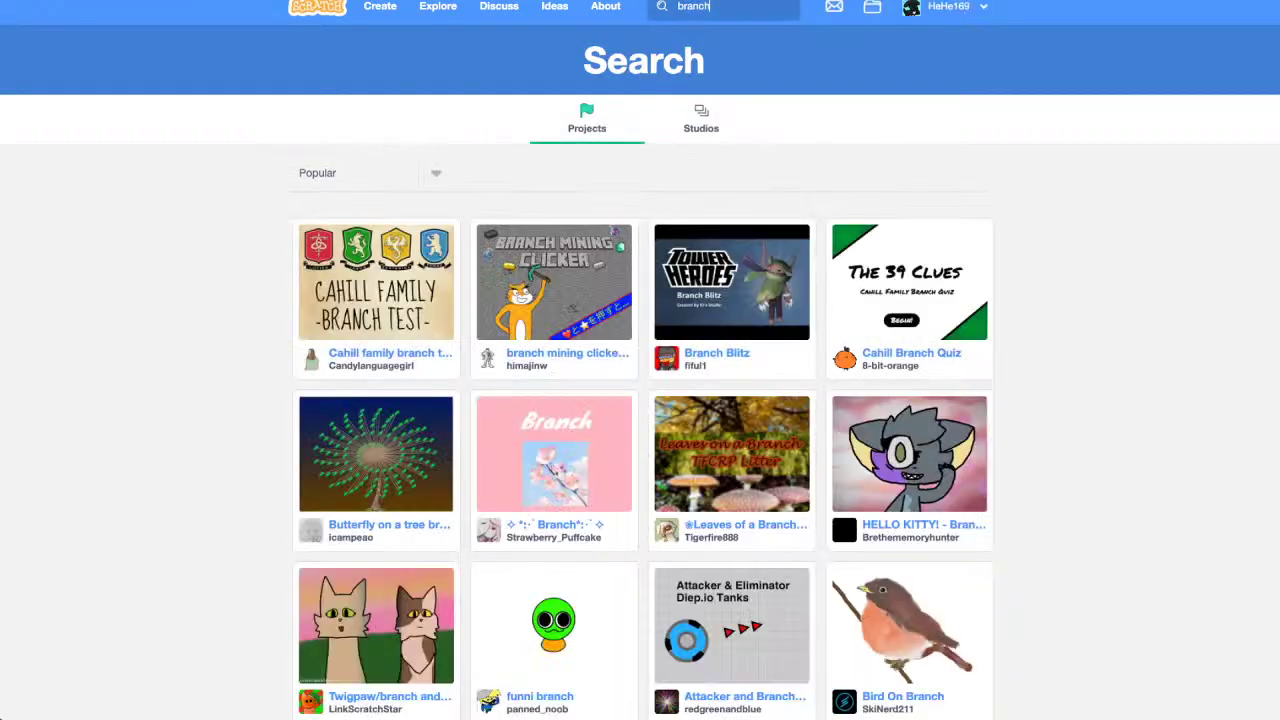
Step: Search Scratch for "branch applepie" and reduce the query back to "branch"
text(applepie)
key(Return)
click(752, 6)
key(BackSpace)
key(BackSpace)
key(BackSpace)
key(BackSpace)
key(BackSpace)
key(BackSpace)
key(BackSpace)
key(BackSpace)
key(BackSpace)
key(Return)
Step: Search for "branch app" and change the query to "branch comic"
text(app)
key(Return)
key(BackSpace)
key(BackSpace)
key(BackSpace)
text(comic)
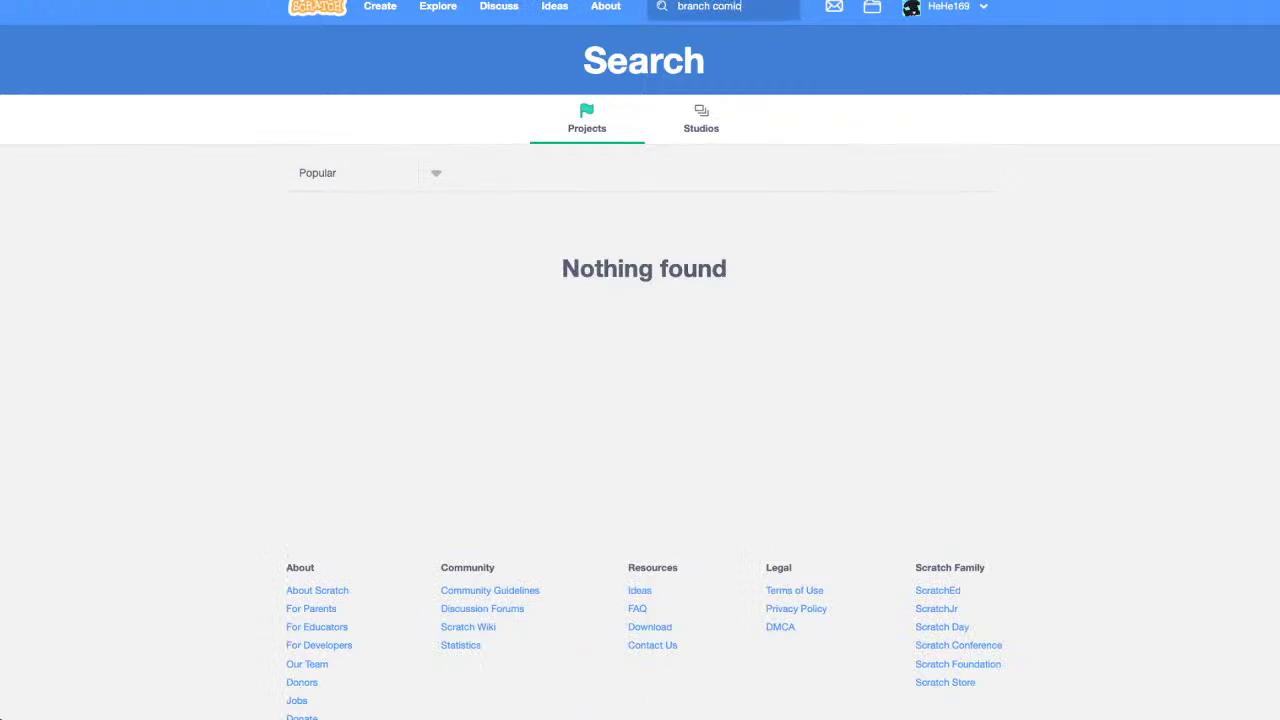
Step: Search Scratch projects for "hellopet"
key(BackSpace)
key(BackSpace)
key(BackSpace)
key(BackSpace)
key(BackSpace)
key(BackSpace)
text(hellopet)
key(Return)
Step: Load two more batches of the hellopet search results
scroll(640, 370, down, 5)
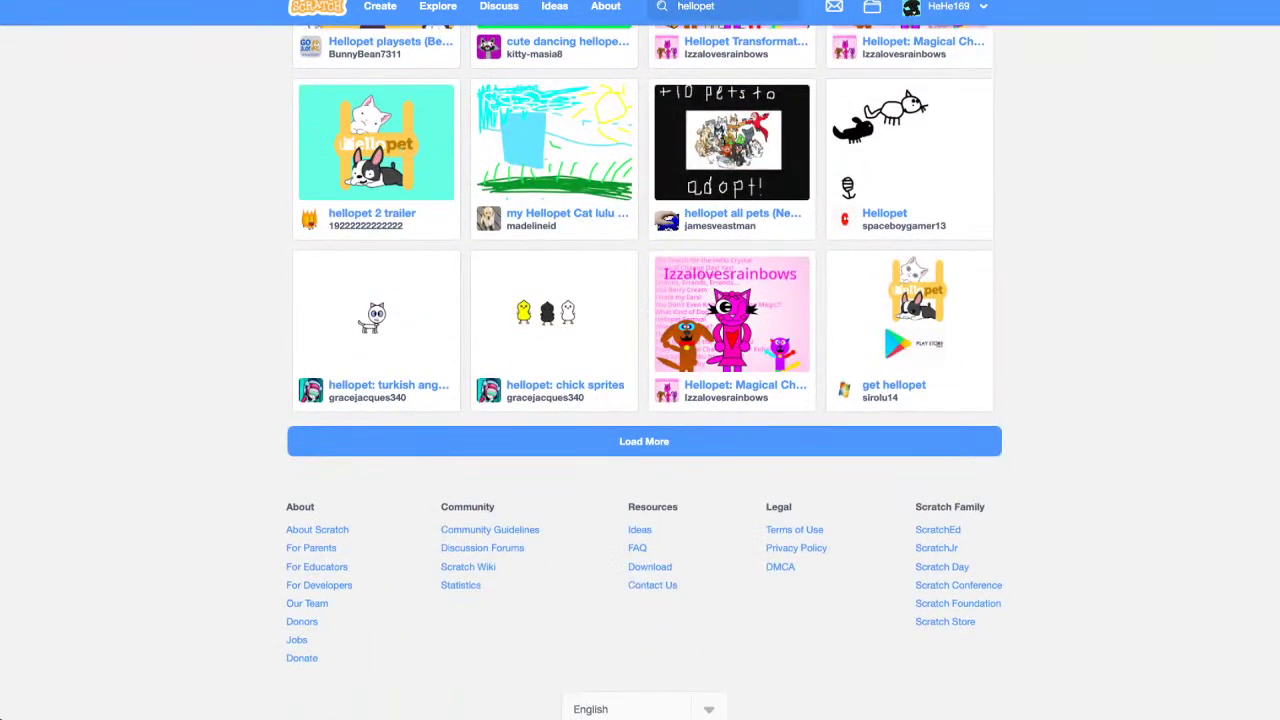
click(644, 441)
scroll(882, 281, down, 5)
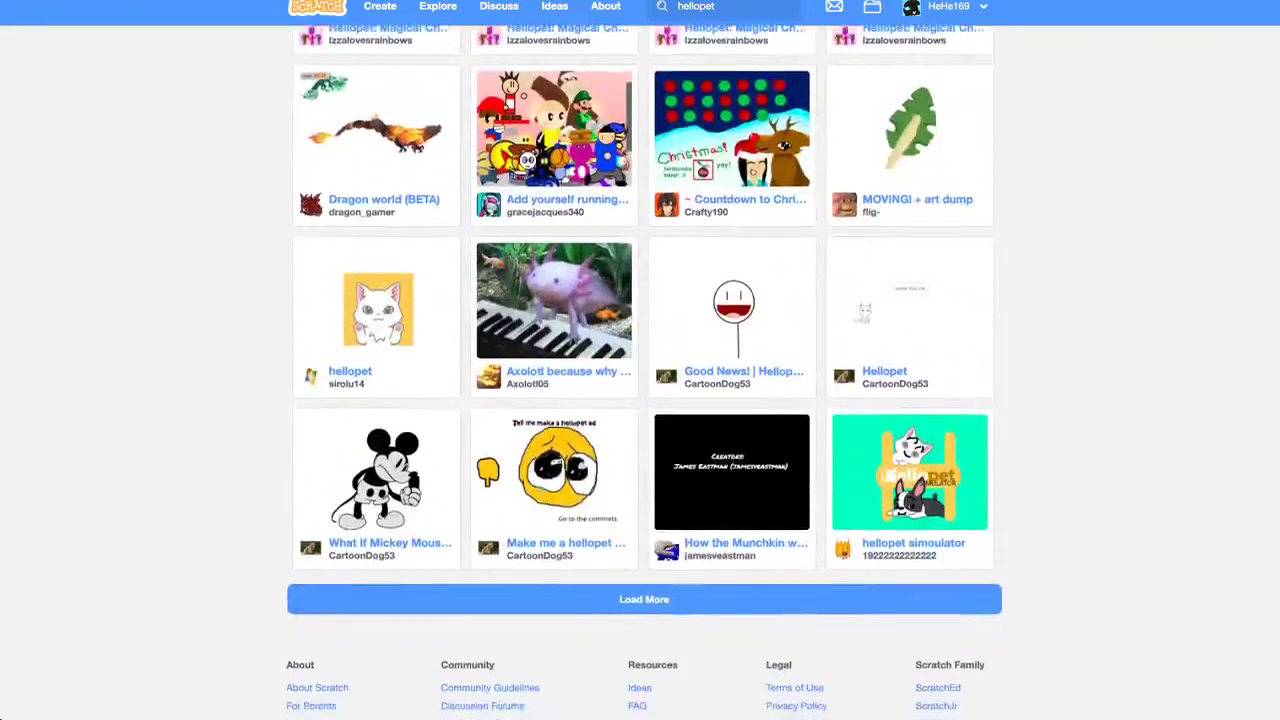
click(644, 566)
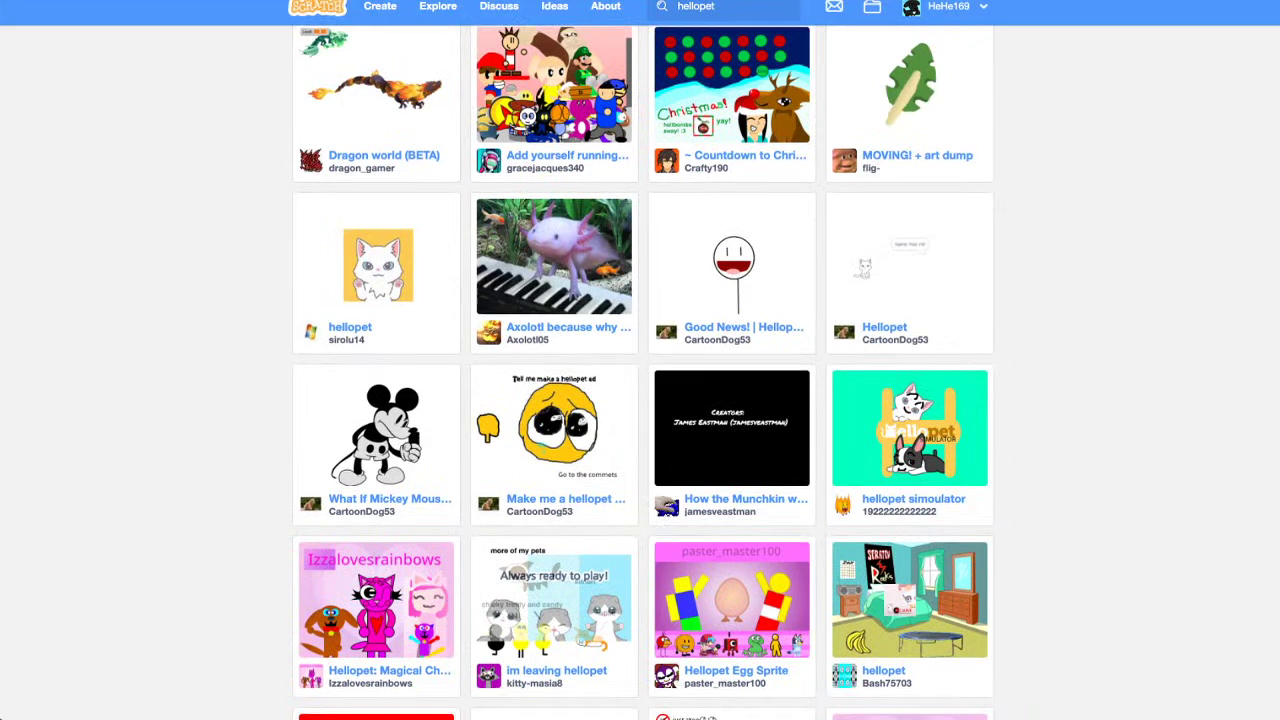
Step: Open the "hellopet simoulator" project, run it and view it briefly in full screen
click(909, 428)
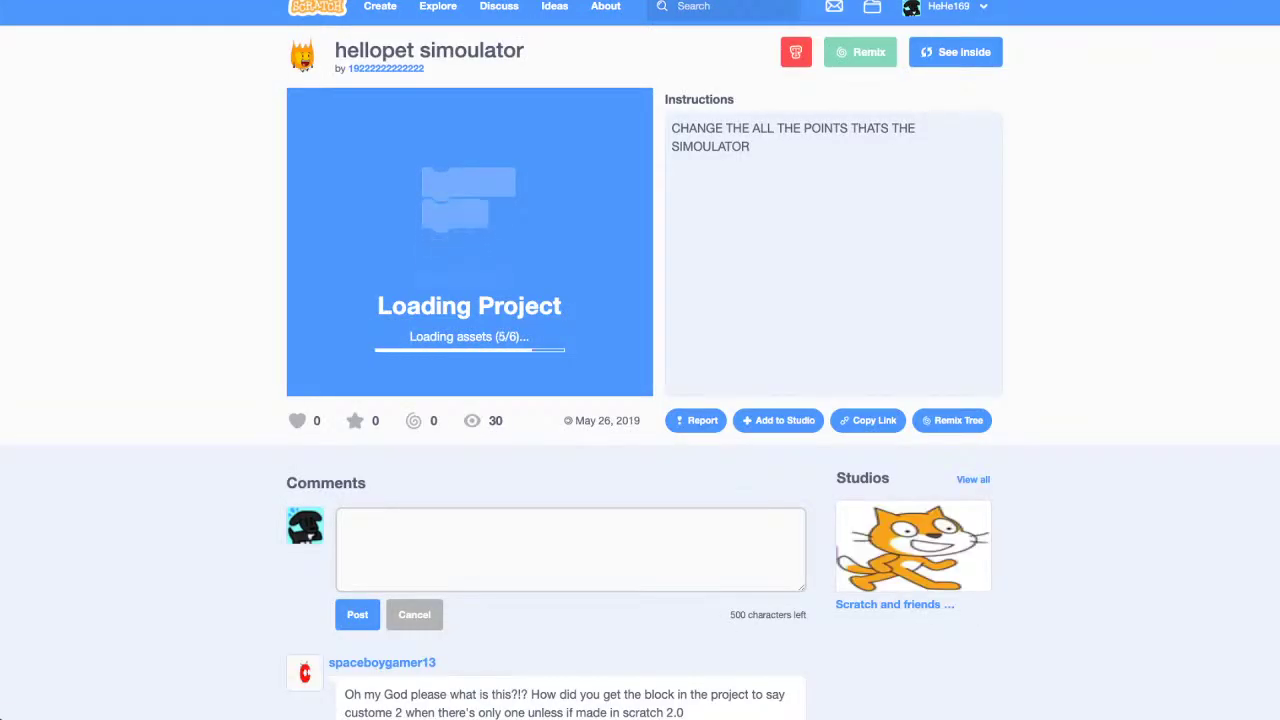
click(469, 259)
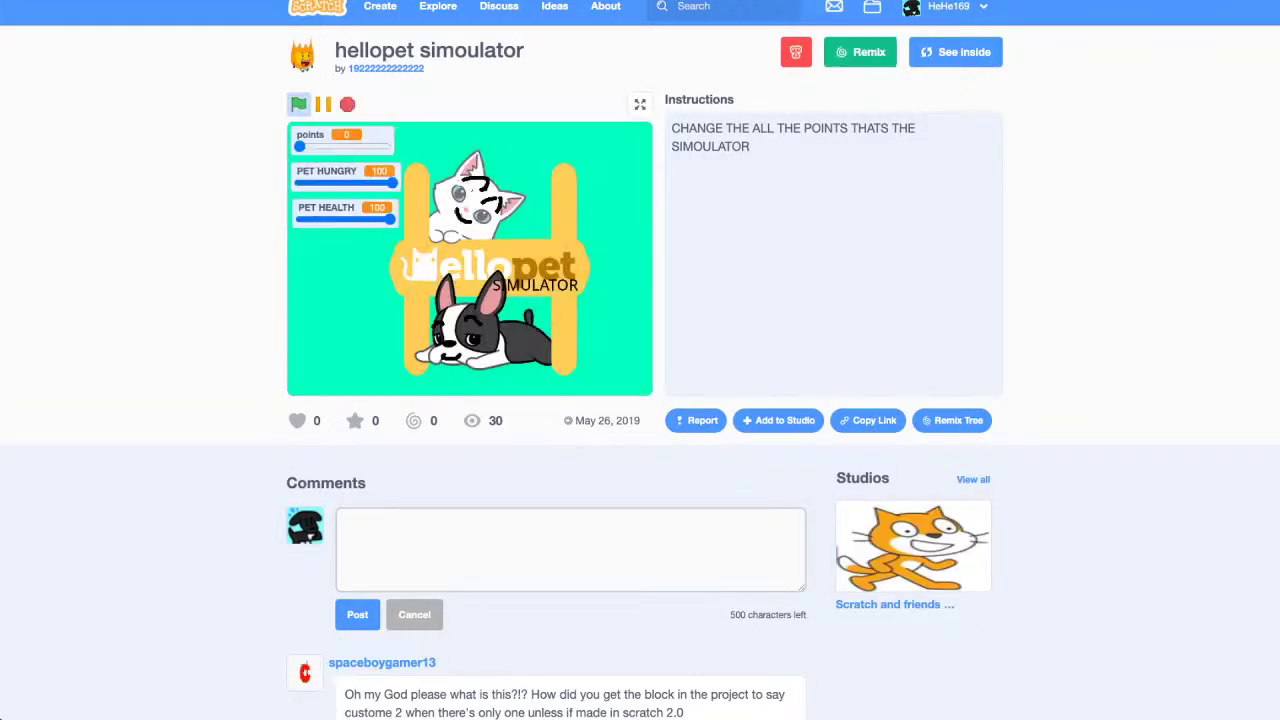
click(640, 104)
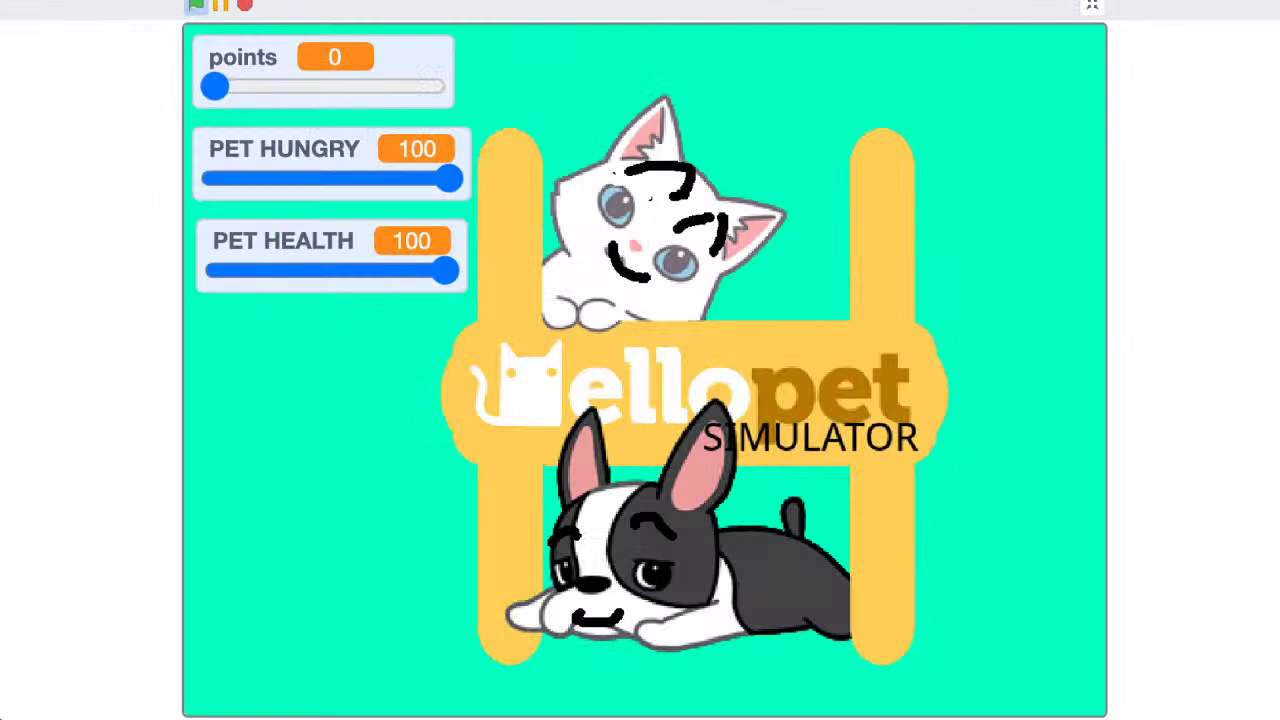
key(Escape)
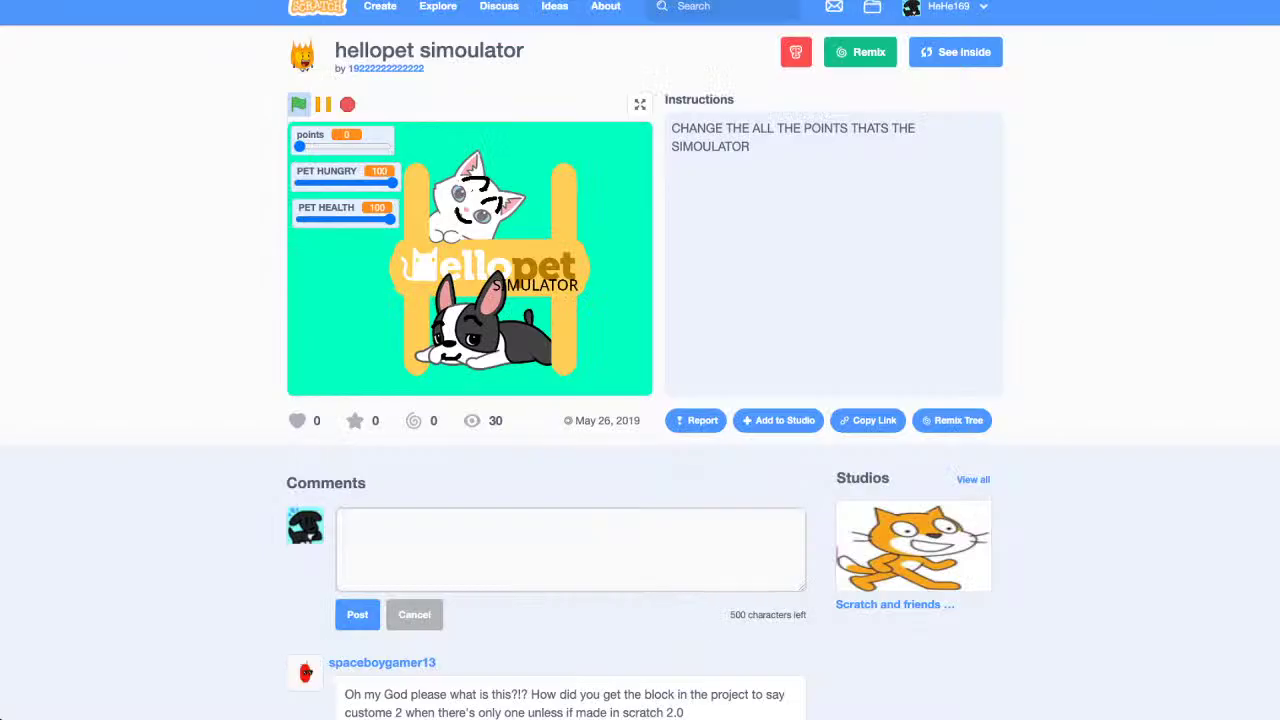
Step: Look at the hellopet simoulator project's comments and inspect its costume inside the editor
scroll(640, 360, down, 5)
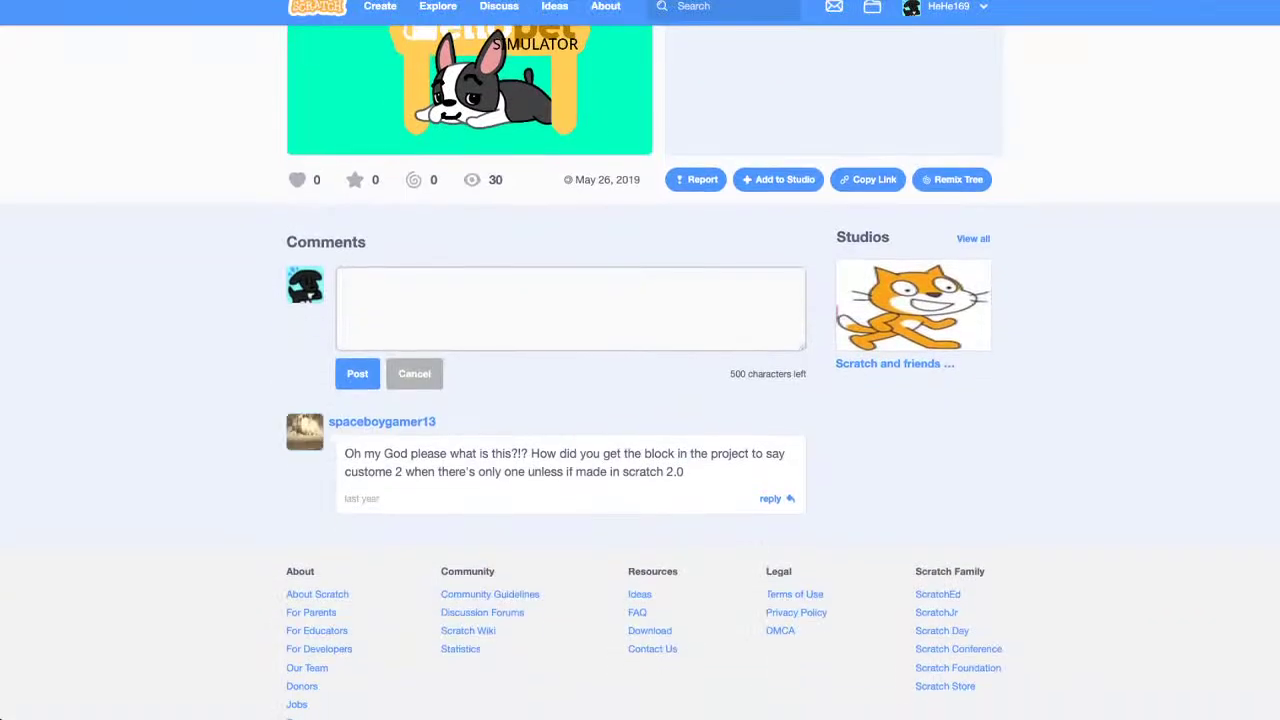
click(342, 300)
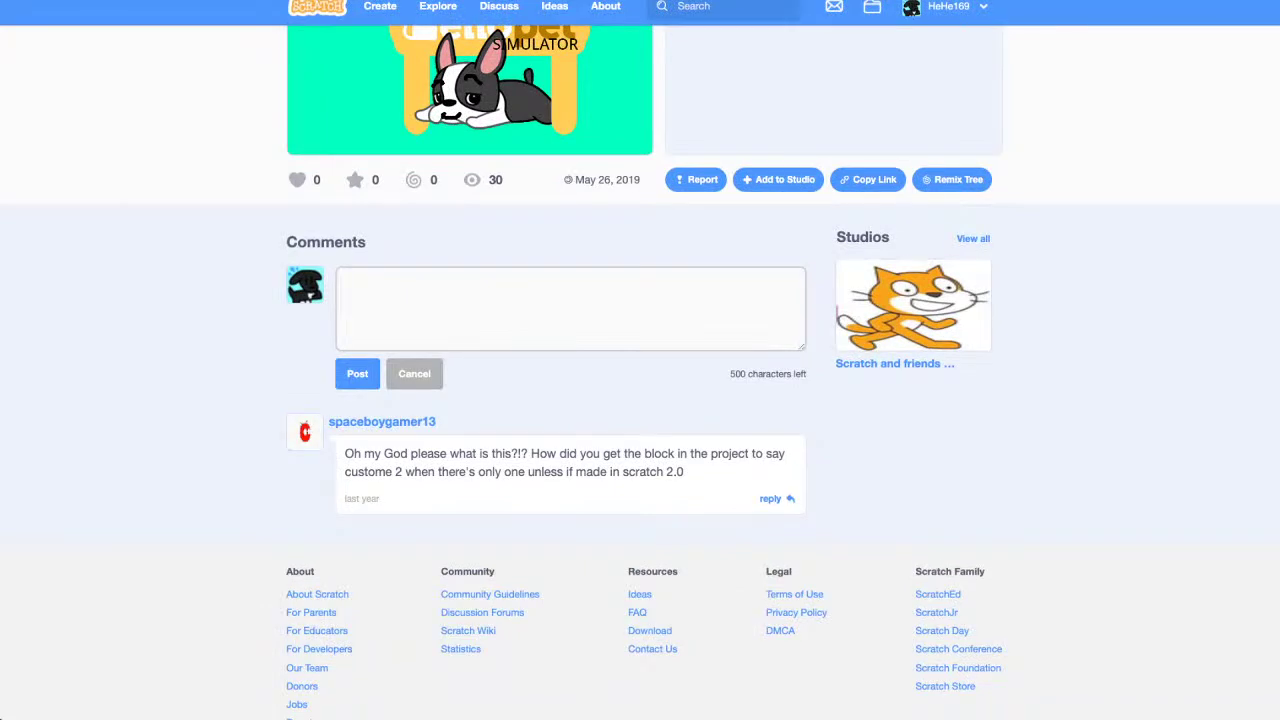
scroll(640, 360, up, 3)
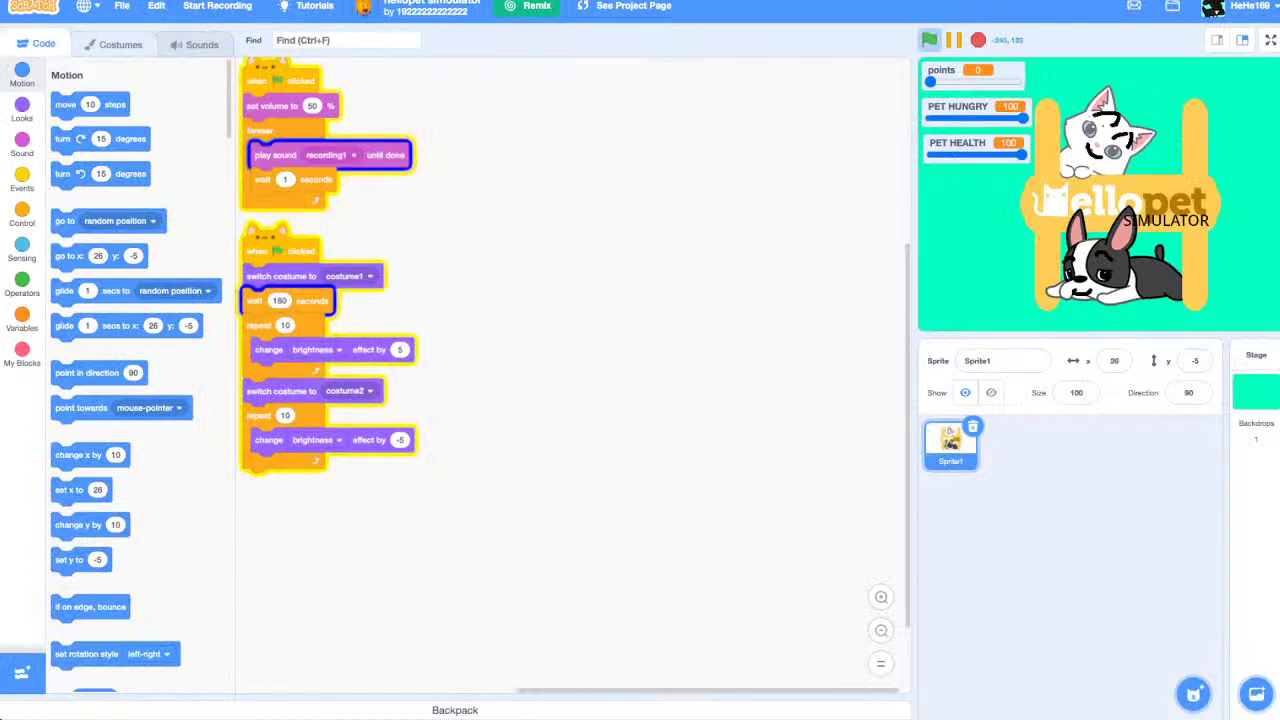
click(120, 44)
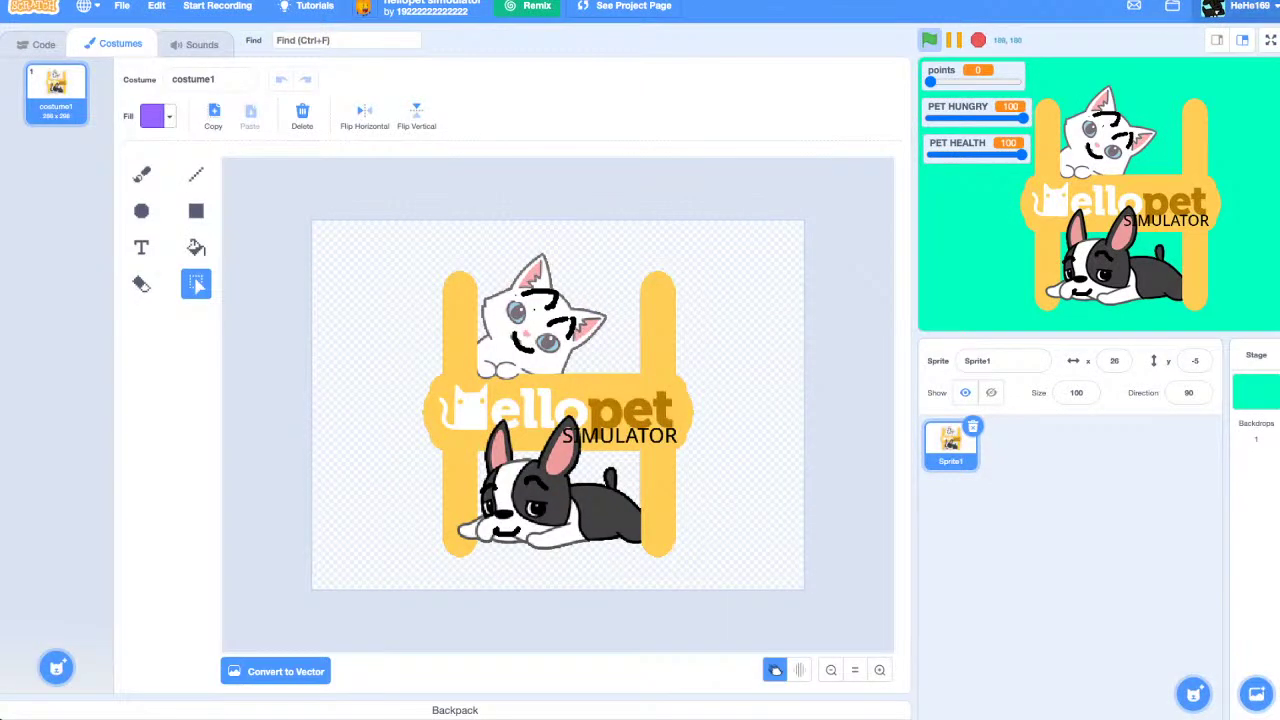
Step: Open the signed-in account's profile and look through its studios, followed users, followers and comments
click(1238, 6)
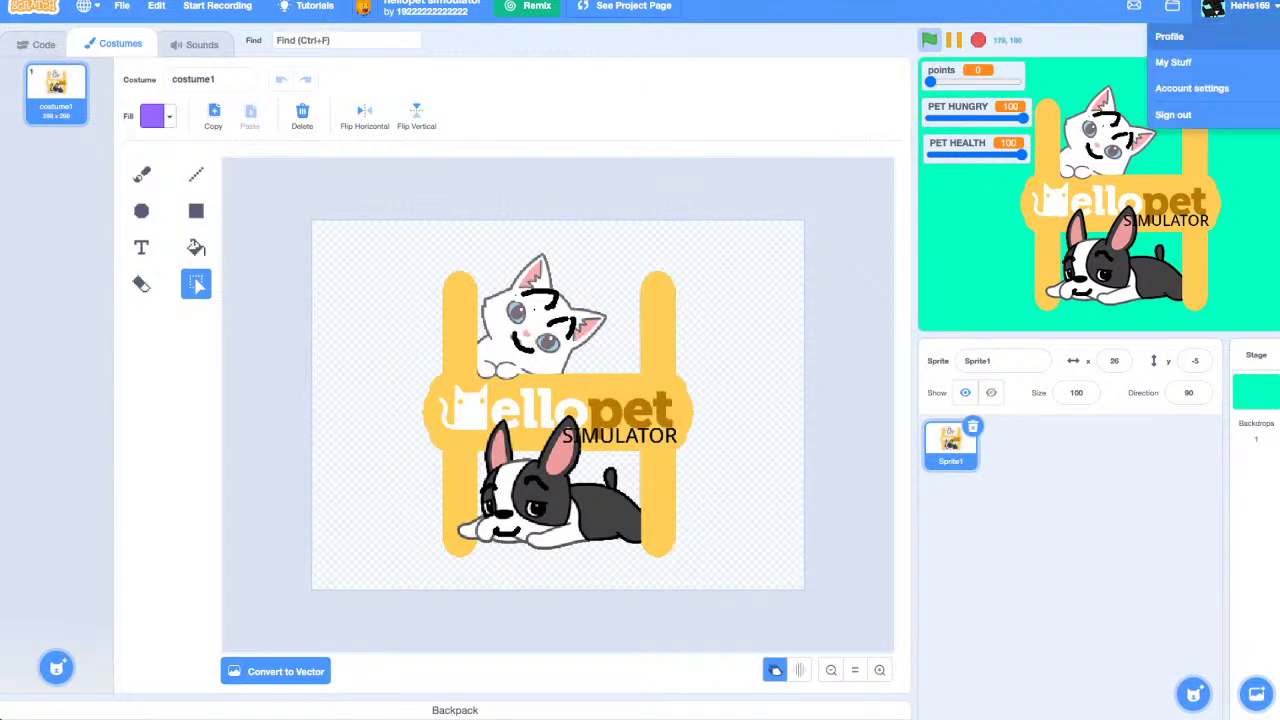
click(1169, 36)
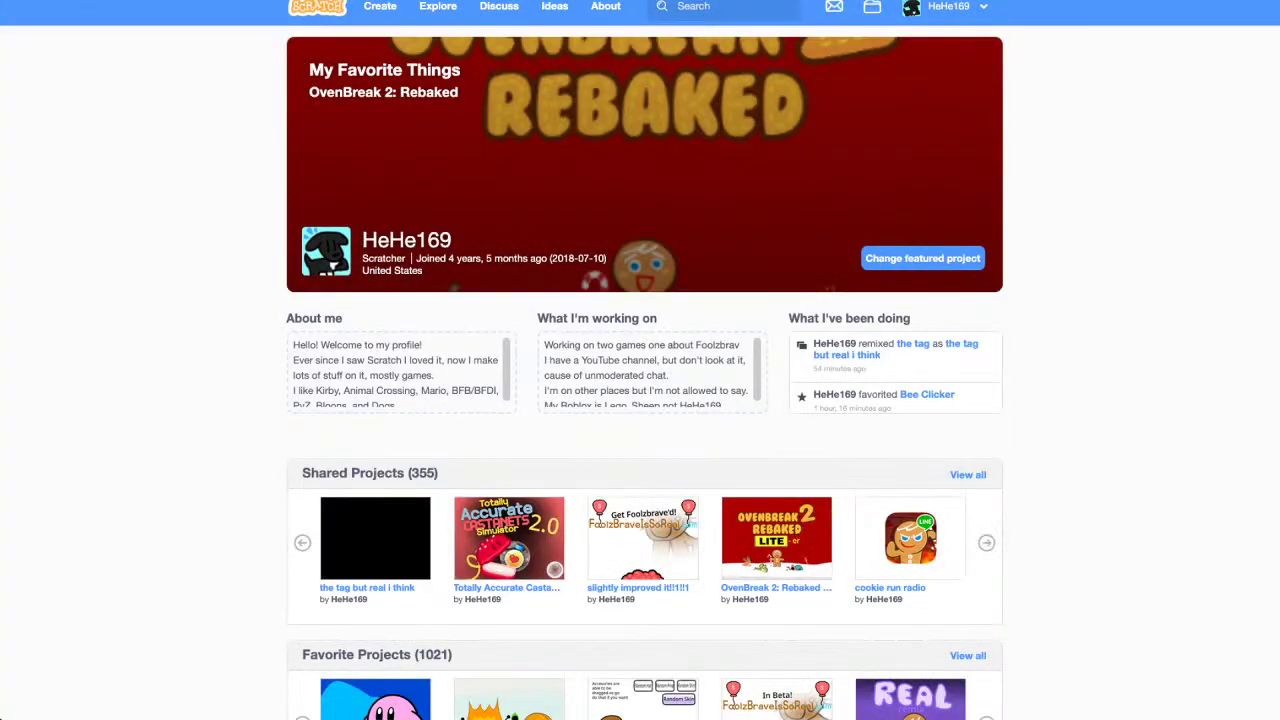
scroll(640, 400, down, 15)
scroll(640, 400, up, 12)
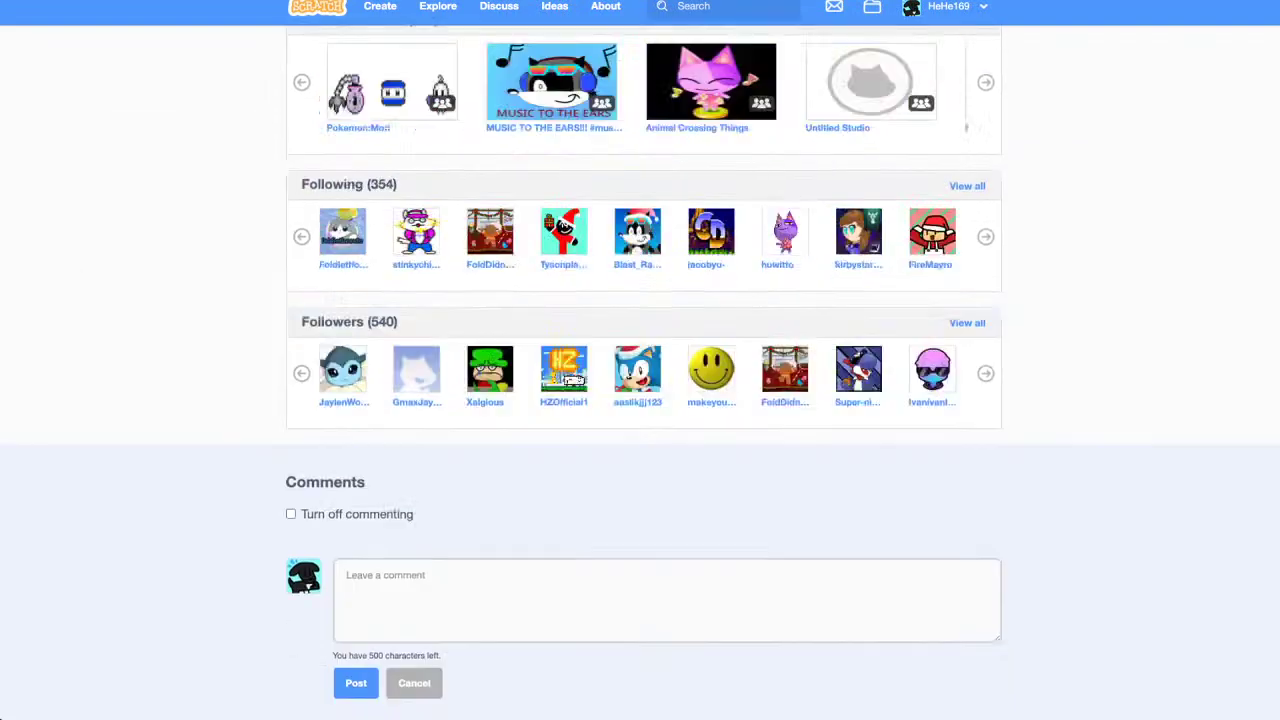
scroll(640, 400, up, 1)
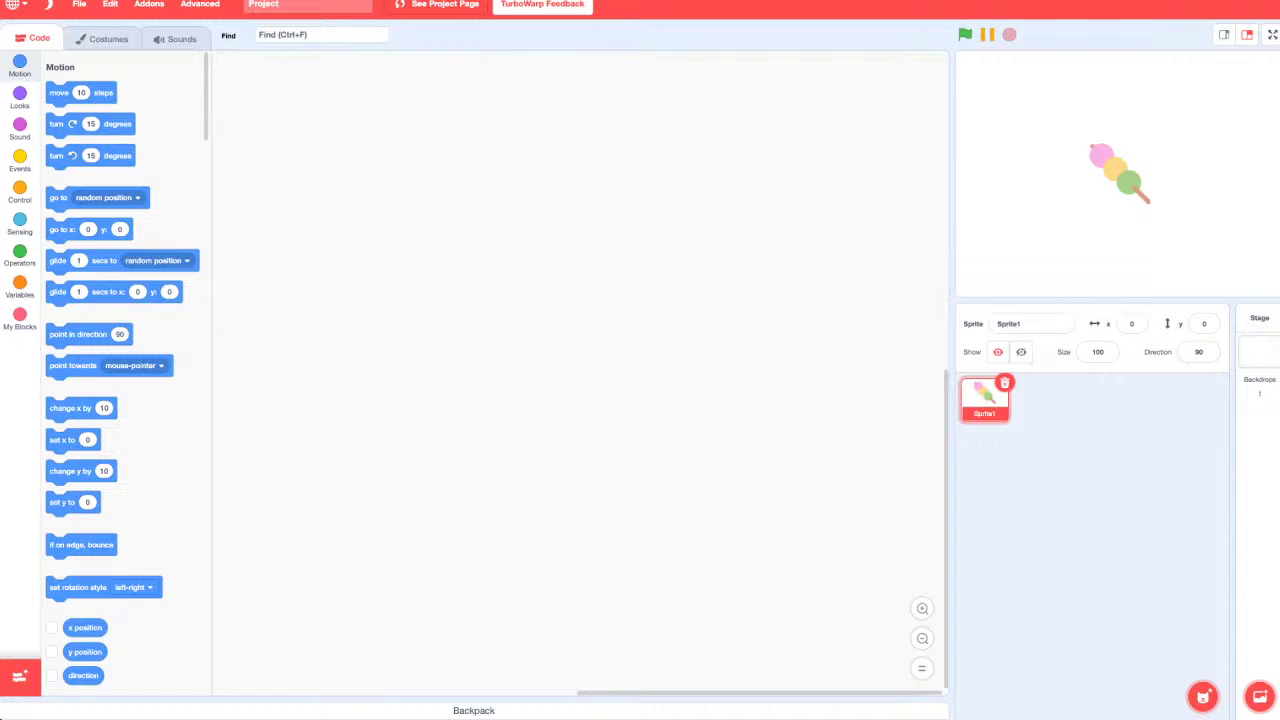
Step: Load the "foolzbrave cat simulator" project into TurboWarp and show costume 11 in the costume editor
click(79, 4)
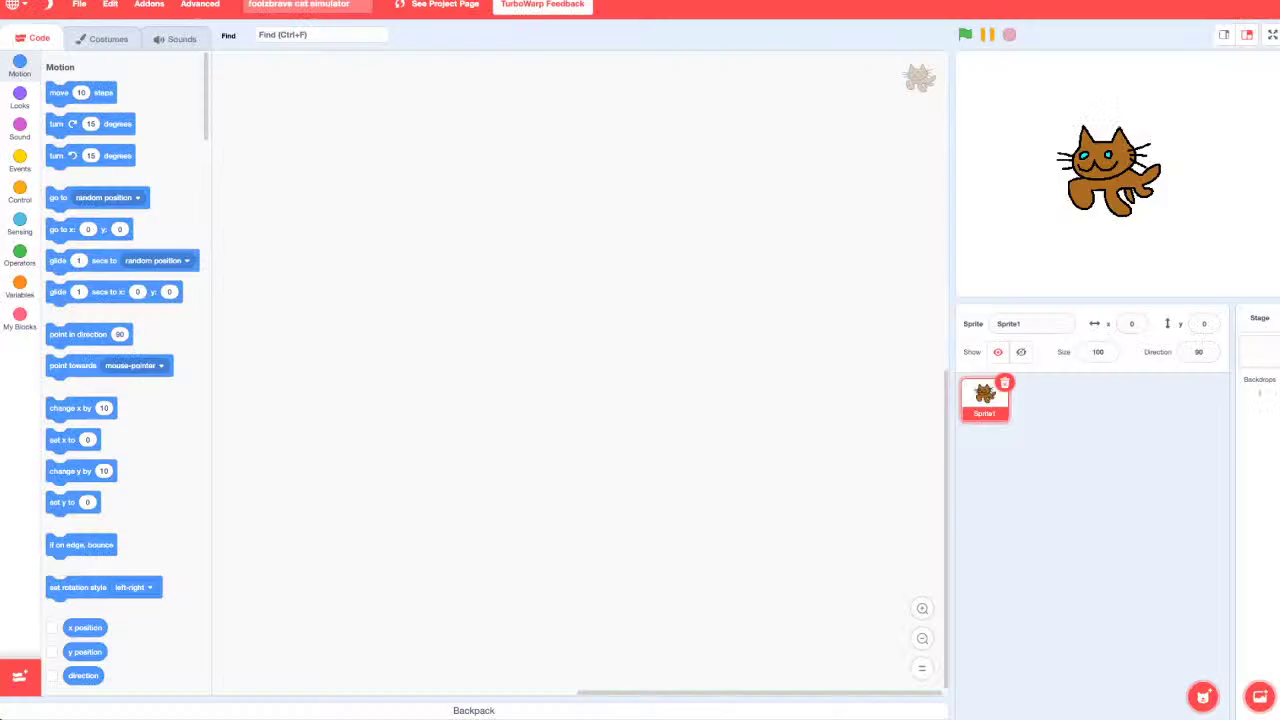
click(103, 38)
click(51, 205)
click(51, 145)
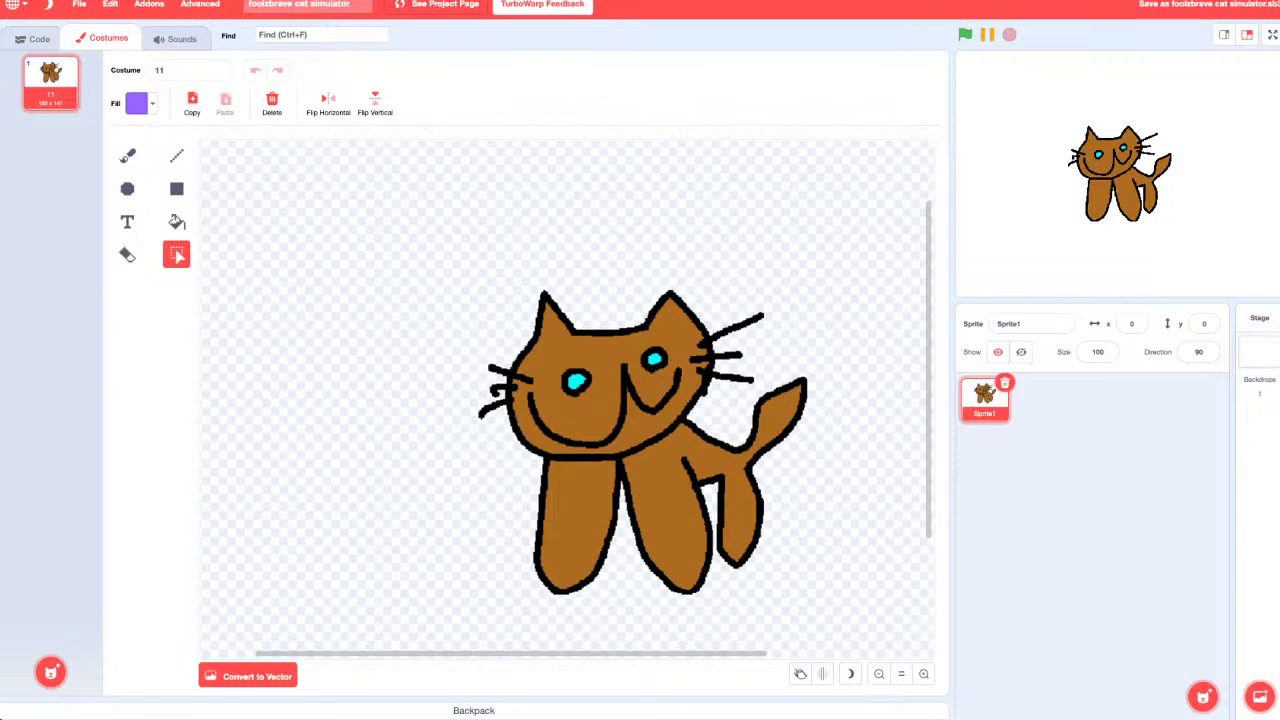
Step: Sample the cat outline's black as the fill colour and set the bitmap brush size to 6
click(138, 103)
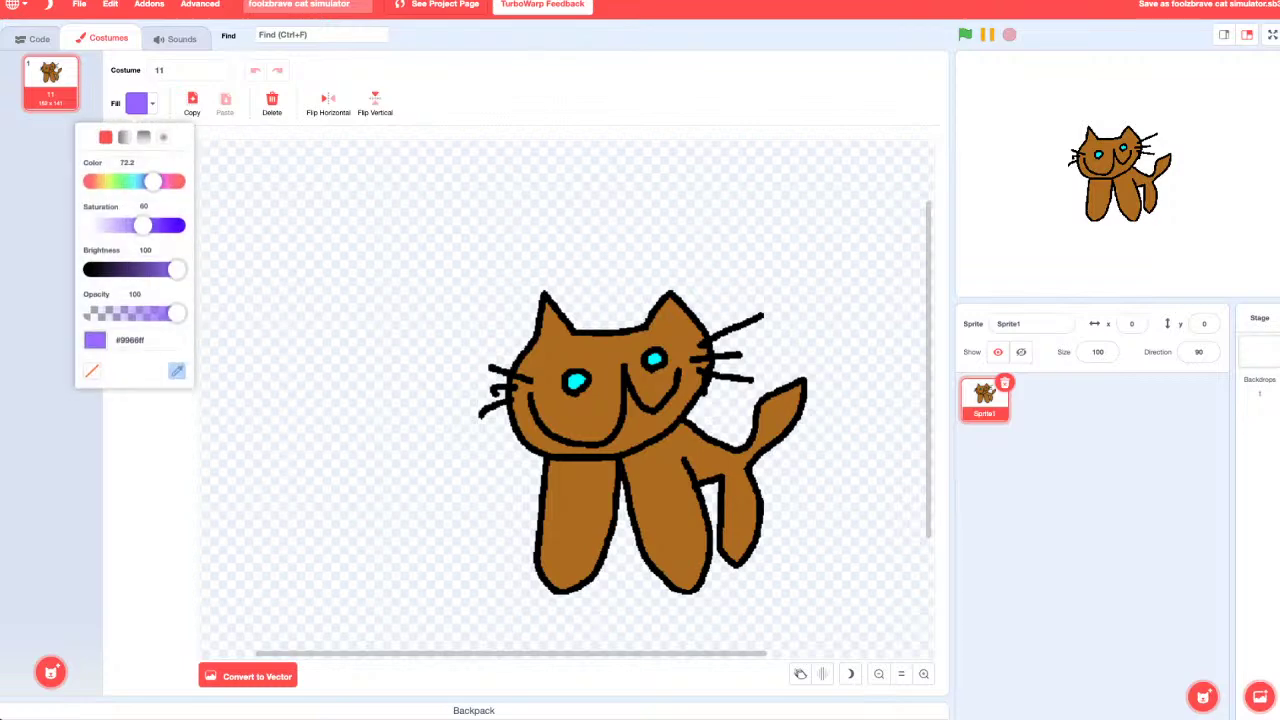
click(176, 371)
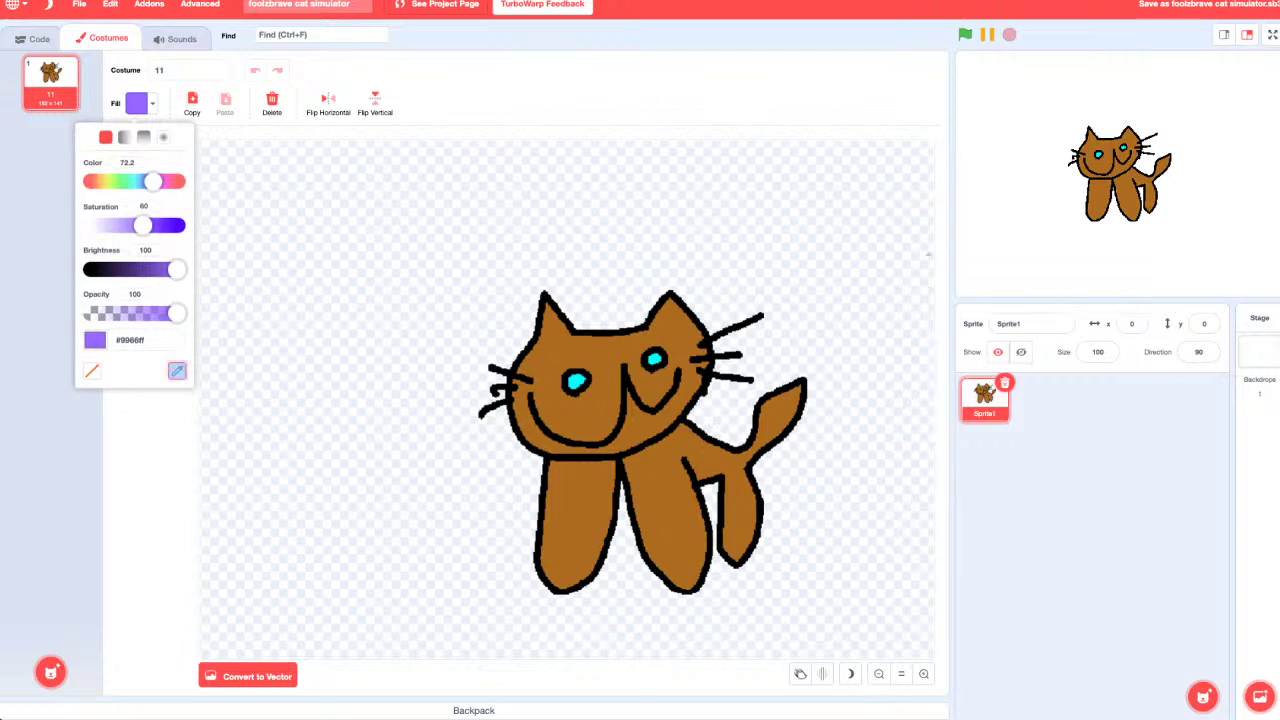
click(532, 447)
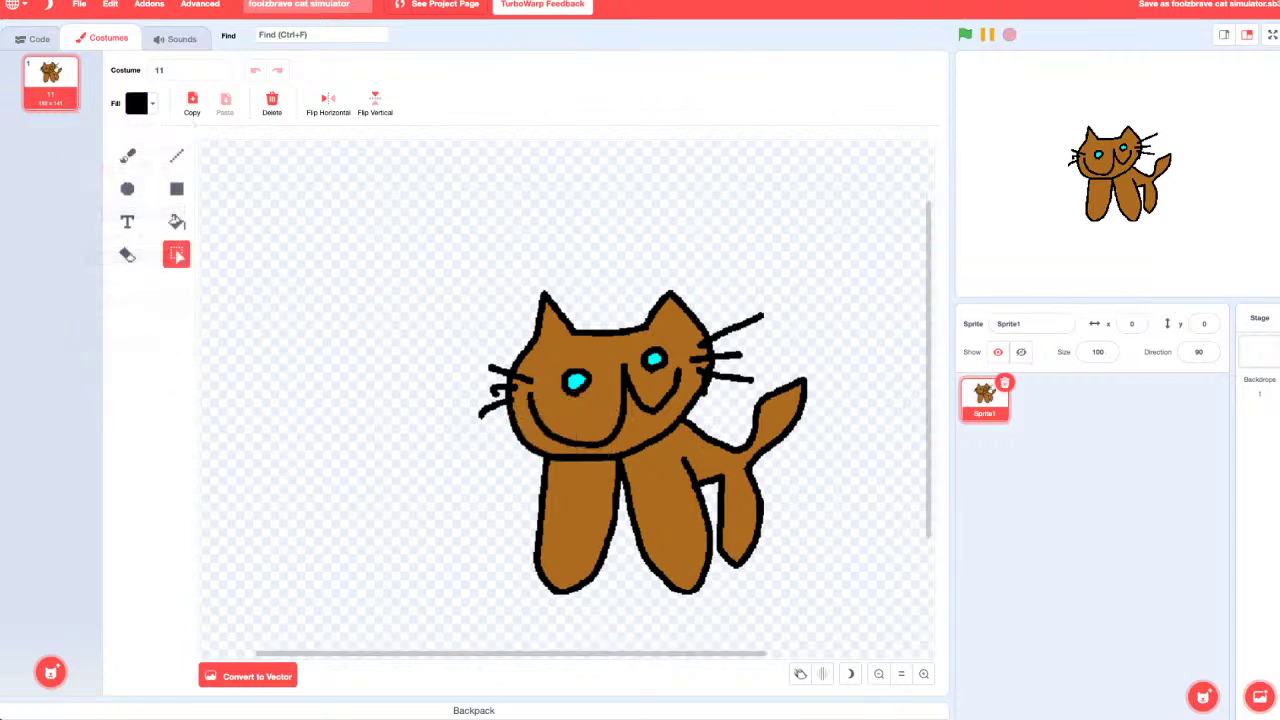
key(b)
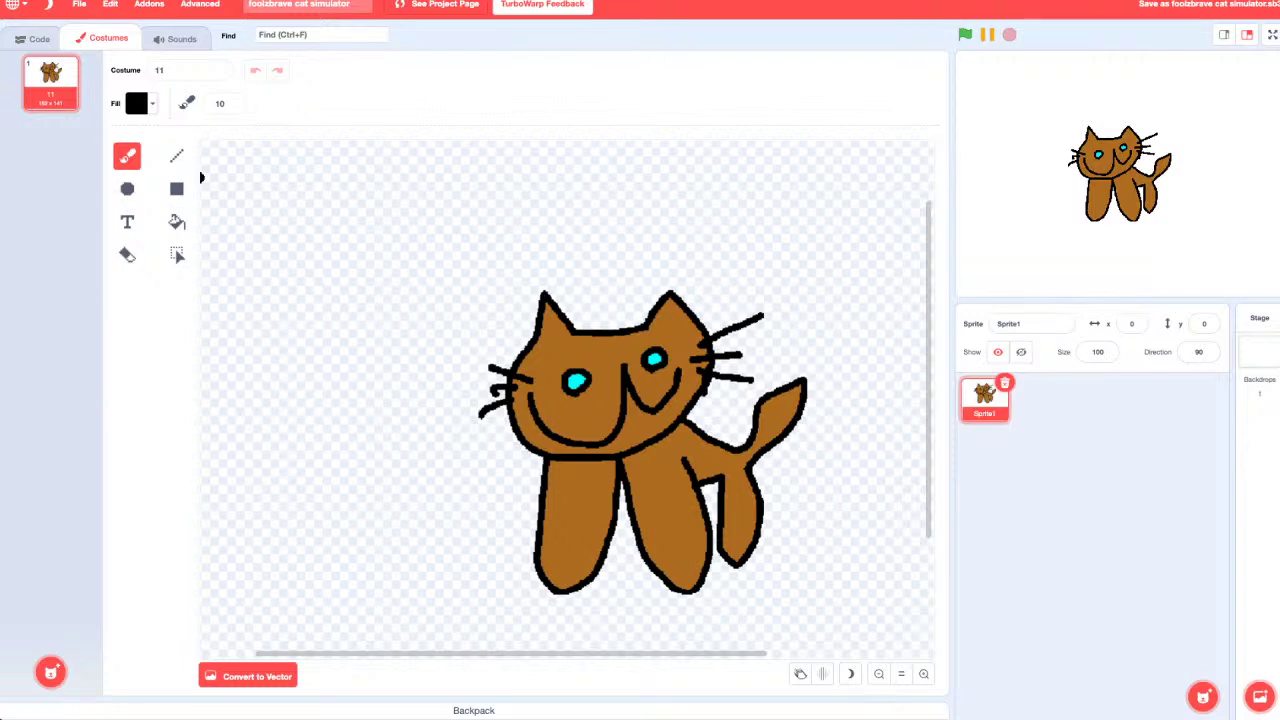
click(222, 103)
text(8)
Step: Add a blank painted costume to Sprite1, name it 12 and convert it to bitmap
mouse_move(51, 672)
click(51, 644)
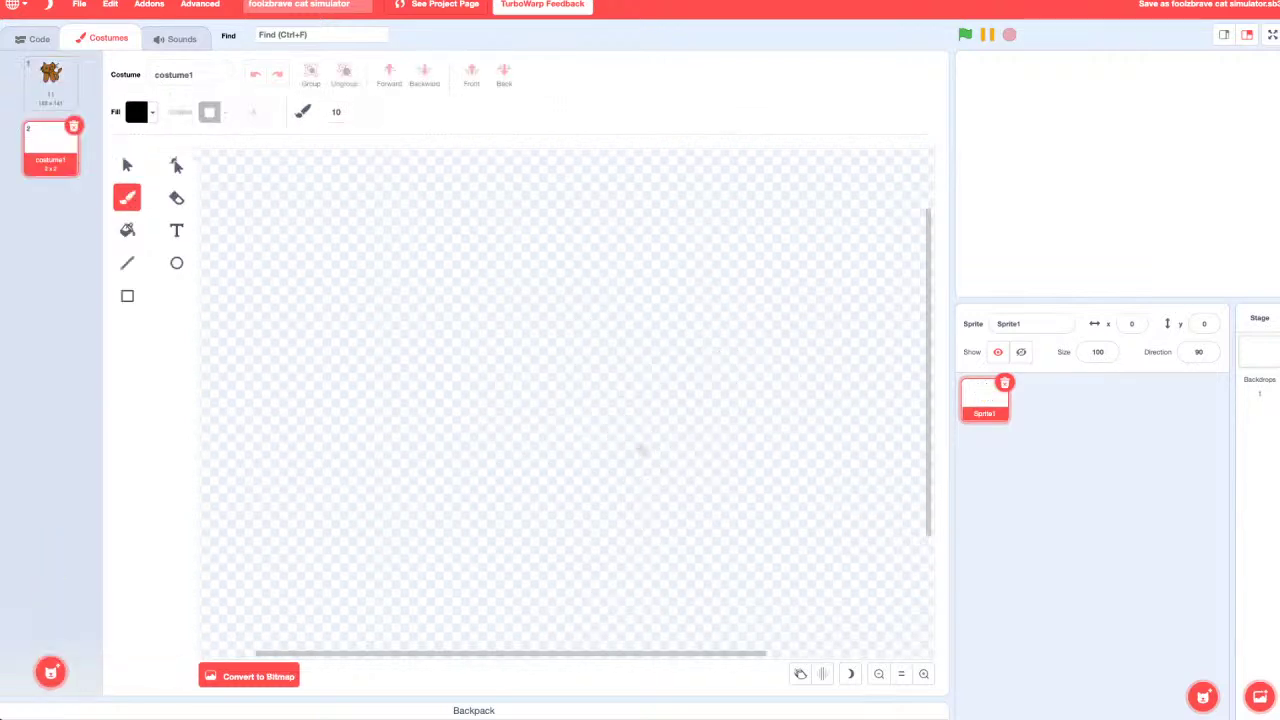
text(12)
key(Return)
click(258, 676)
Step: Brush a black cat head outline with two pointed ears on costume 12, redoing the unsatisfactory strokes
mouse_move(611, 452)
mouse_down()
mouse_move(466, 405)
mouse_move(474, 323)
mouse_move(508, 340)
mouse_up()
key(ctrl+z)
mouse_move(603, 448)
mouse_down()
mouse_move(500, 429)
mouse_move(486, 386)
mouse_up()
key(ctrl+z)
scroll(663, 451, up, 2)
mouse_move(620, 437)
mouse_down()
mouse_move(557, 440)
mouse_move(394, 284)
mouse_move(460, 252)
mouse_move(680, 314)
mouse_up()
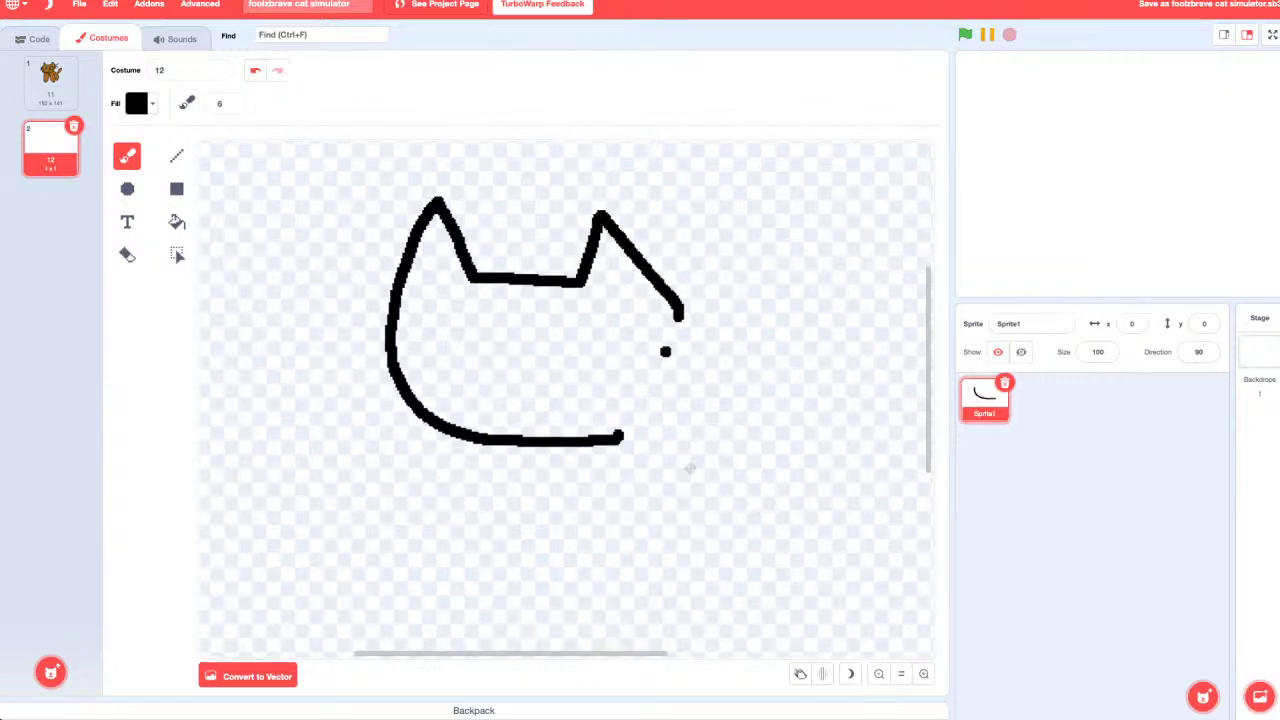
key(ctrl+z)
mouse_move(628, 471)
mouse_down()
mouse_move(380, 446)
mouse_move(400, 300)
mouse_move(662, 285)
mouse_move(694, 390)
mouse_move(622, 483)
mouse_up()
Step: Try to draw a W-shaped smiling mouth and an eye inside the cat's head on costume 12
drag(405, 382, 650, 356)
key(ctrl+z)
drag(383, 393, 445, 458)
drag(498, 346, 618, 378)
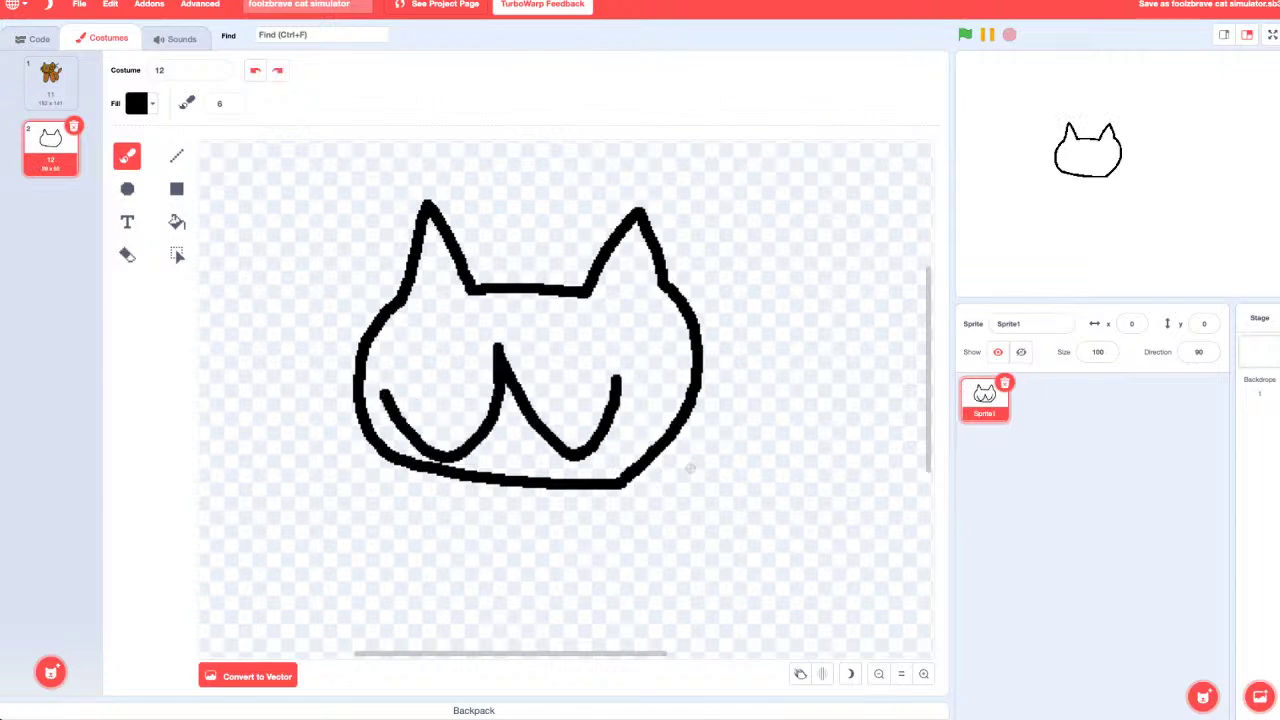
mouse_move(442, 372)
mouse_down()
mouse_move(400, 352)
mouse_move(448, 362)
mouse_up()
key(ctrl+z)
key(ctrl+z)
Step: Check costume 11 for reference and try eyes and a smiling mouth on costume 12's cat head
click(50, 80)
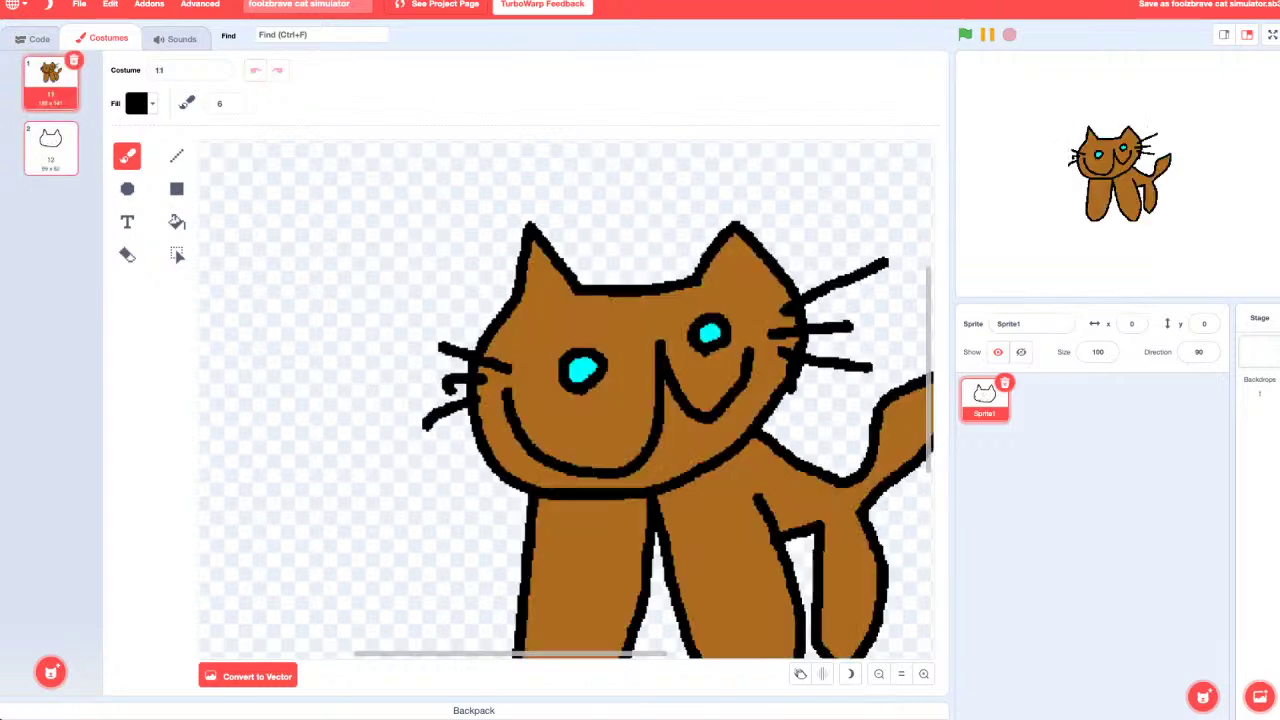
click(50, 148)
mouse_move(408, 343)
mouse_down()
mouse_move(446, 318)
mouse_move(420, 356)
mouse_move(456, 378)
mouse_move(430, 386)
mouse_move(450, 345)
mouse_move(440, 376)
mouse_up()
key(ctrl+z)
click(437, 377)
key(ctrl+z)
mouse_move(577, 382)
mouse_down()
mouse_move(586, 348)
mouse_move(584, 384)
mouse_up()
mouse_move(380, 404)
mouse_down()
mouse_move(496, 382)
mouse_move(622, 405)
mouse_move(628, 394)
mouse_up()
key(ctrl+z)
key(ctrl+z)
key(ctrl+z)
Step: Redraw two round outlined eyes and a wide smiling mouth on costume 12's cat head
mouse_move(420, 378)
mouse_down()
mouse_move(400, 362)
mouse_move(463, 374)
mouse_move(400, 386)
mouse_move(450, 336)
mouse_move(436, 390)
mouse_up()
key(ctrl+z)
mouse_move(566, 396)
mouse_down()
mouse_move(528, 376)
mouse_move(603, 380)
mouse_move(566, 401)
mouse_up()
mouse_move(396, 416)
mouse_down()
mouse_move(503, 366)
mouse_move(634, 428)
mouse_move(523, 455)
mouse_move(505, 388)
mouse_move(425, 437)
mouse_move(387, 415)
mouse_move(492, 380)
mouse_move(543, 438)
mouse_move(630, 400)
mouse_move(614, 446)
mouse_move(515, 452)
mouse_move(486, 384)
mouse_move(462, 436)
mouse_move(430, 438)
mouse_move(372, 405)
mouse_up()
key(ctrl+z)
key(ctrl+z)
key(ctrl+z)
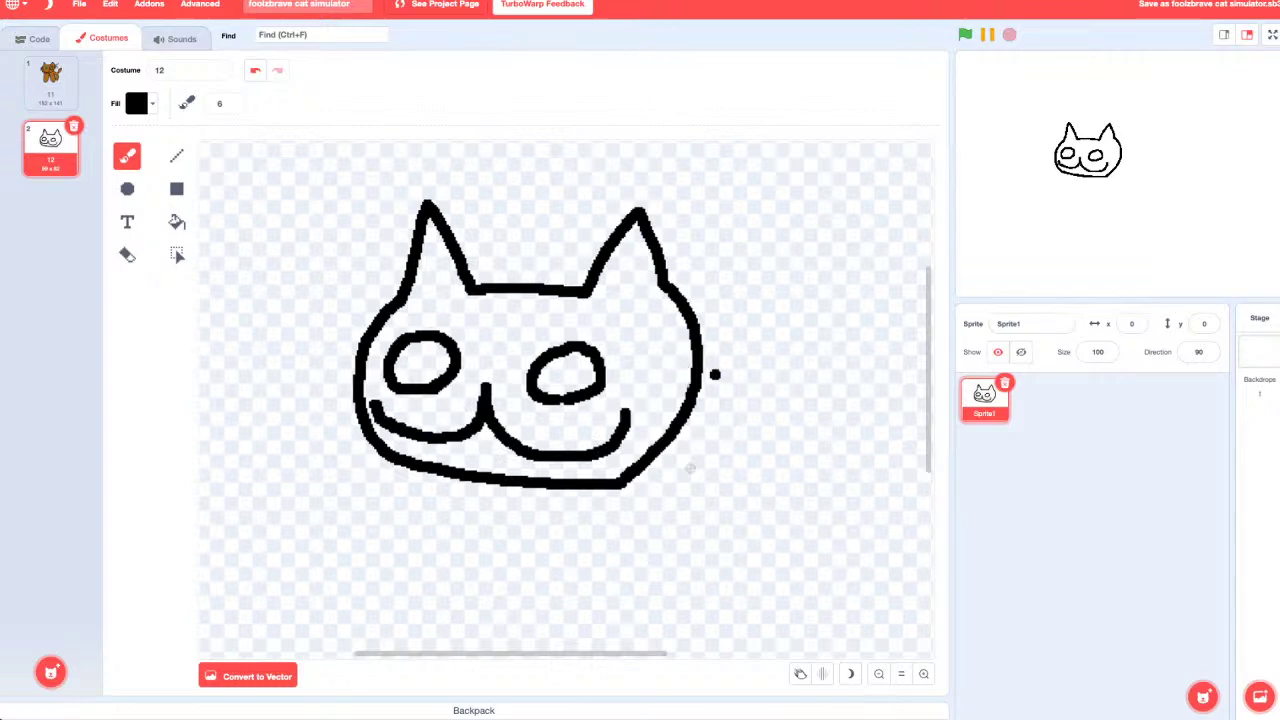
Step: Undo the eyes and mouth and delete the remaining head outline from costume 12
scroll(669, 452, down, 3)
key(ctrl+z)
key(ctrl+z)
key(ctrl+z)
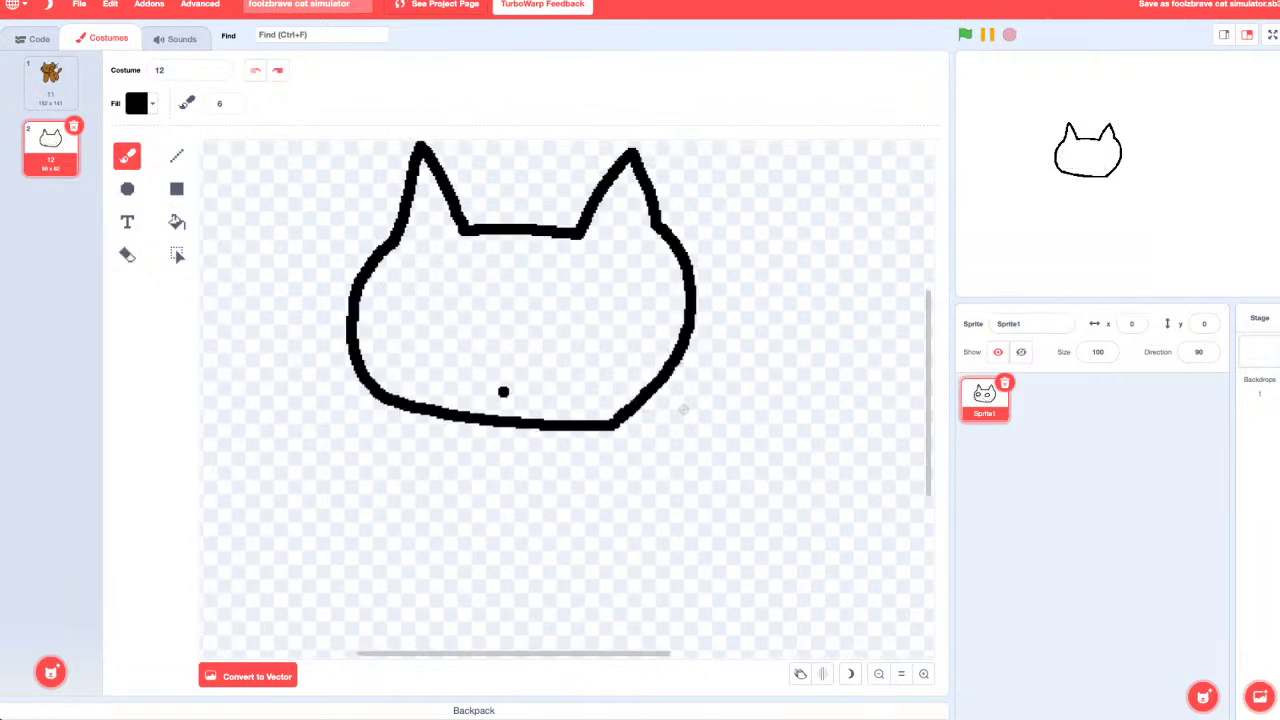
key(ctrl+a)
key(Delete)
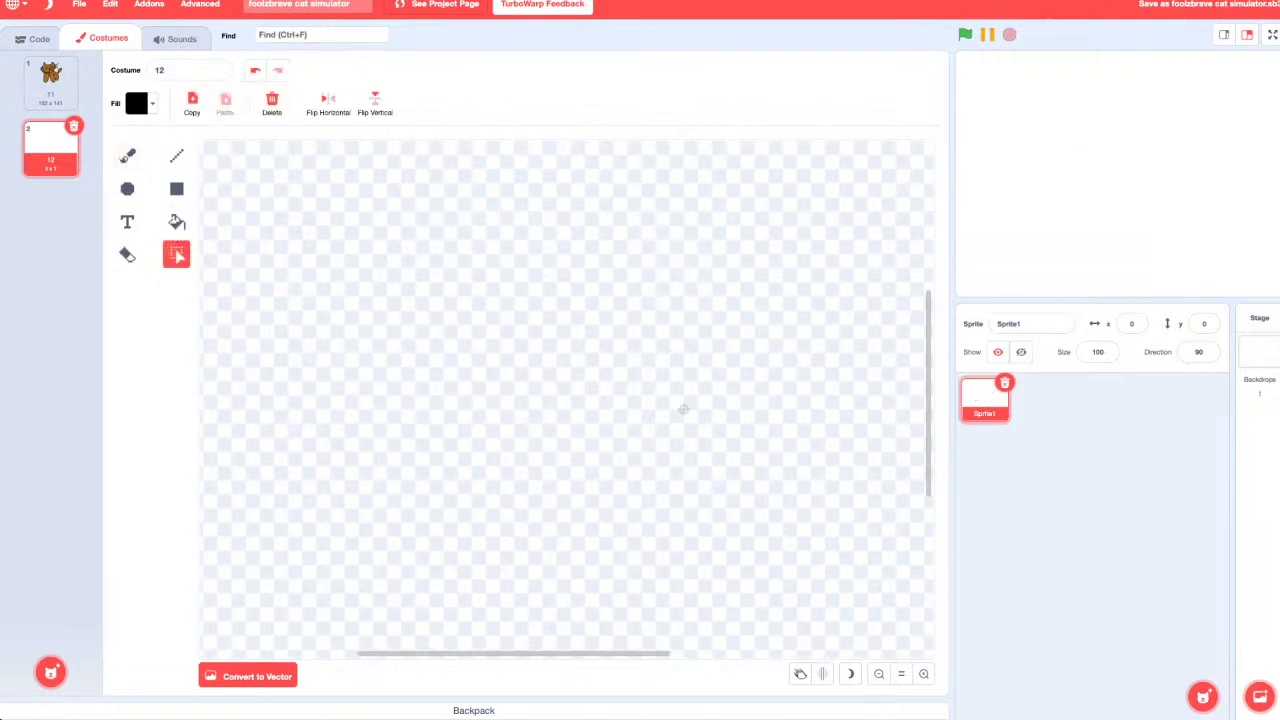
Step: Try another black brush drawing of the cat's head and face on costume 12, and undo all its strokes
key(b)
mouse_move(608, 477)
mouse_down()
mouse_move(417, 457)
mouse_move(320, 300)
mouse_move(390, 181)
mouse_up()
key(ctrl+z)
mouse_move(638, 268)
mouse_down()
mouse_move(612, 444)
mouse_move(340, 487)
mouse_move(297, 266)
mouse_move(389, 214)
mouse_move(603, 172)
mouse_move(636, 268)
mouse_up()
drag(365, 330, 540, 382)
drag(550, 310, 605, 265)
mouse_move(466, 258)
mouse_down()
mouse_move(428, 310)
mouse_move(492, 258)
mouse_up()
key(ctrl+z)
key(ctrl+z)
key(ctrl+z)
key(ctrl+z)
key(ctrl+z)
key(ctrl+z)
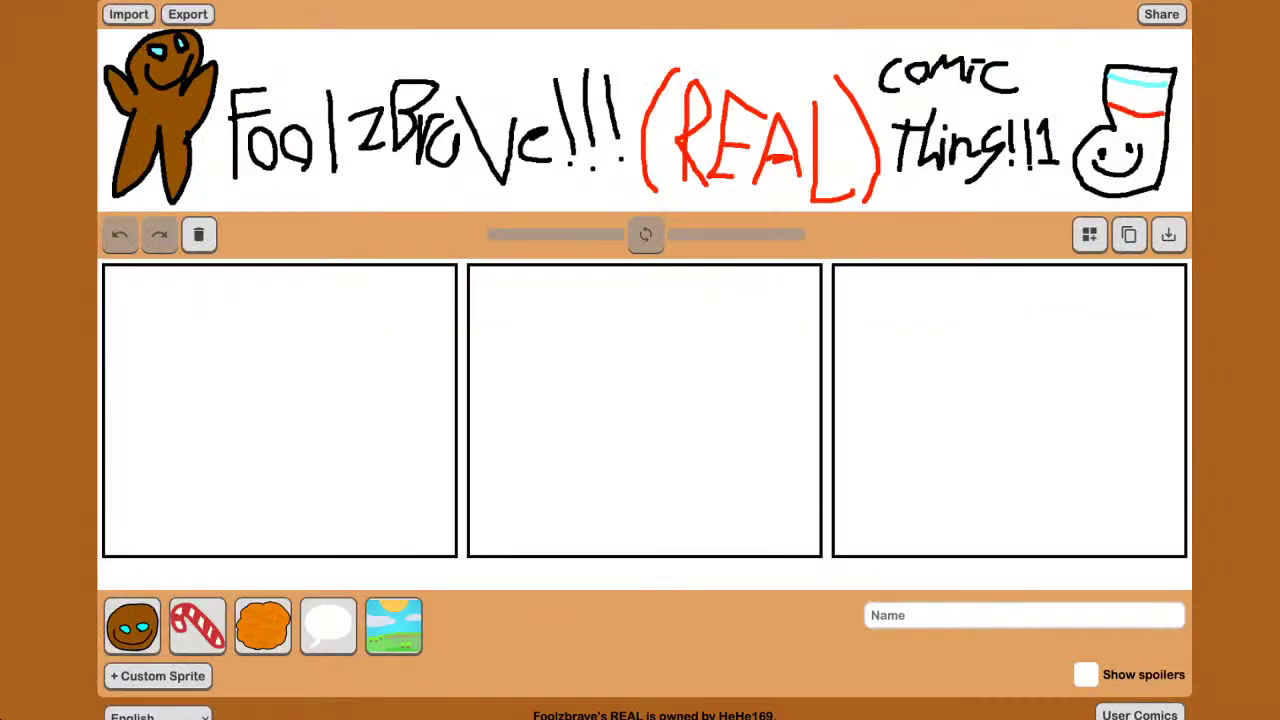
Step: Switch to the FoolzBrave comic maker page and look through its character sprites
scroll(645, 360, down, 1)
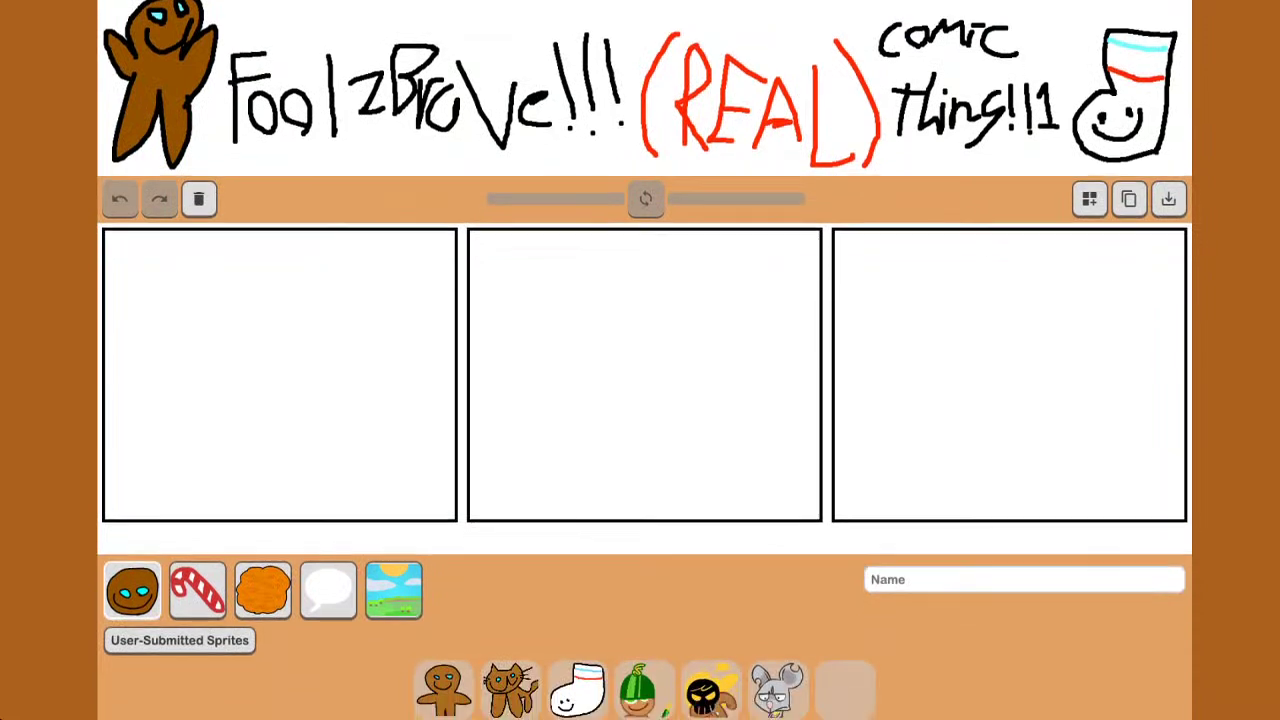
scroll(645, 360, down, 1)
scroll(645, 360, down, 4)
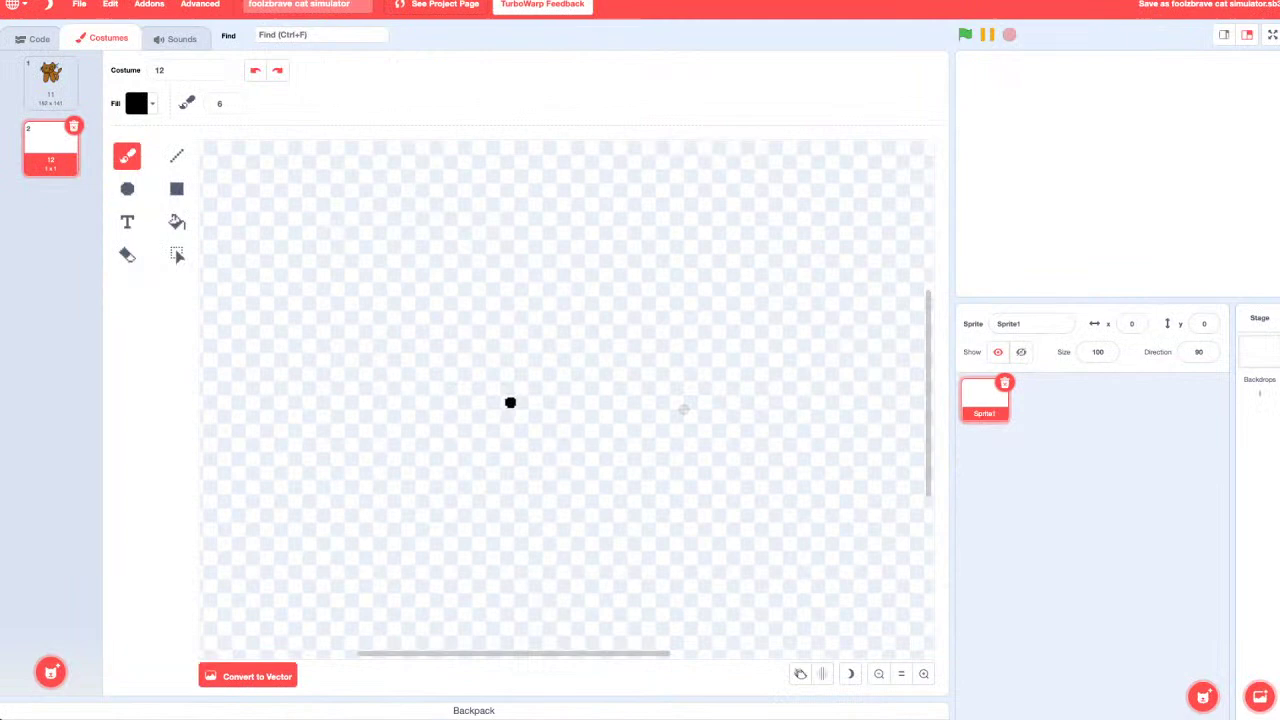
Step: Draw a rounded cat-head outline with two pointed ears on costume 12 using the black Brush
mouse_move(508, 403)
mouse_down()
mouse_move(477, 331)
mouse_move(526, 392)
mouse_move(503, 390)
mouse_up()
key(ctrl+z)
mouse_move(554, 496)
mouse_down()
mouse_move(443, 492)
mouse_move(423, 303)
mouse_move(530, 277)
mouse_move(733, 290)
mouse_move(765, 335)
mouse_move(708, 480)
mouse_move(556, 497)
mouse_up()
mouse_move(427, 392)
mouse_down()
mouse_move(500, 448)
mouse_move(577, 350)
mouse_move(632, 450)
mouse_move(700, 386)
mouse_up()
key(ctrl+z)
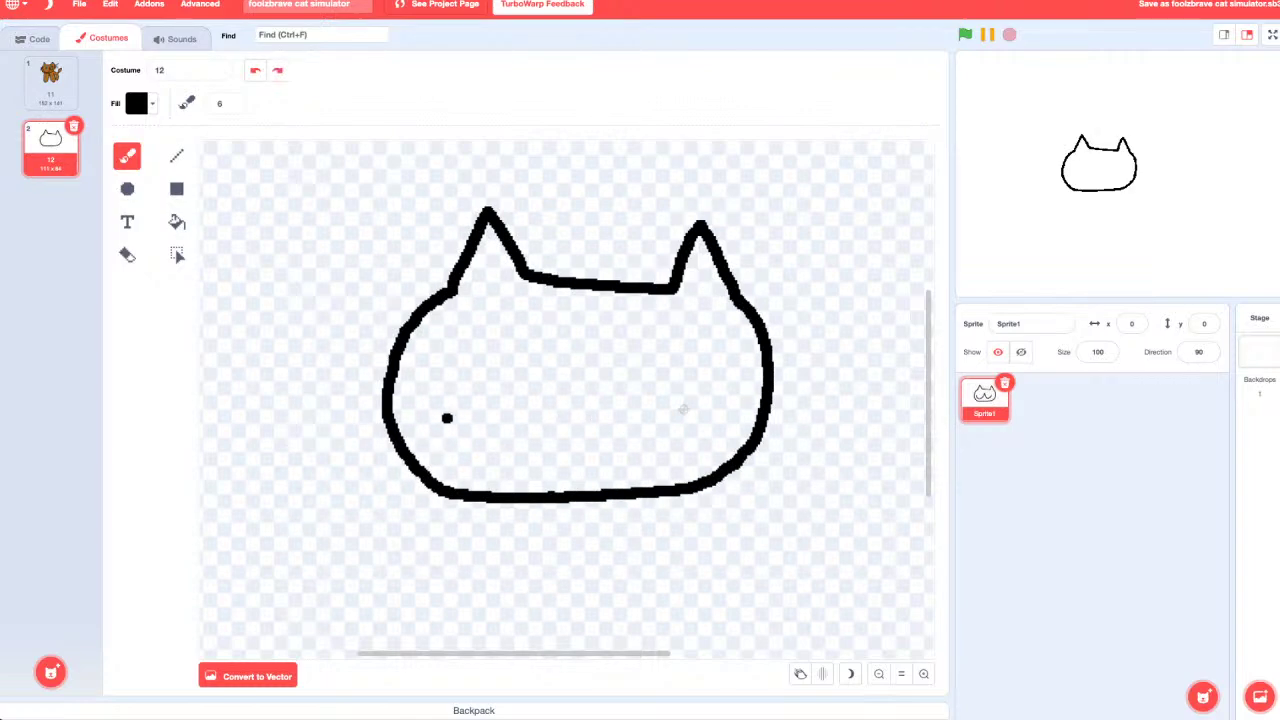
Step: Try a W-shaped smiling mouth and two round outlined eyes inside costume 12's cat head, and undo them
mouse_move(412, 412)
mouse_down()
mouse_move(482, 455)
mouse_move(562, 429)
mouse_move(650, 441)
mouse_move(681, 405)
mouse_up()
mouse_move(465, 384)
mouse_down()
mouse_move(444, 366)
mouse_move(485, 348)
mouse_move(480, 382)
mouse_move(438, 346)
mouse_move(484, 362)
mouse_up()
key(ctrl+z)
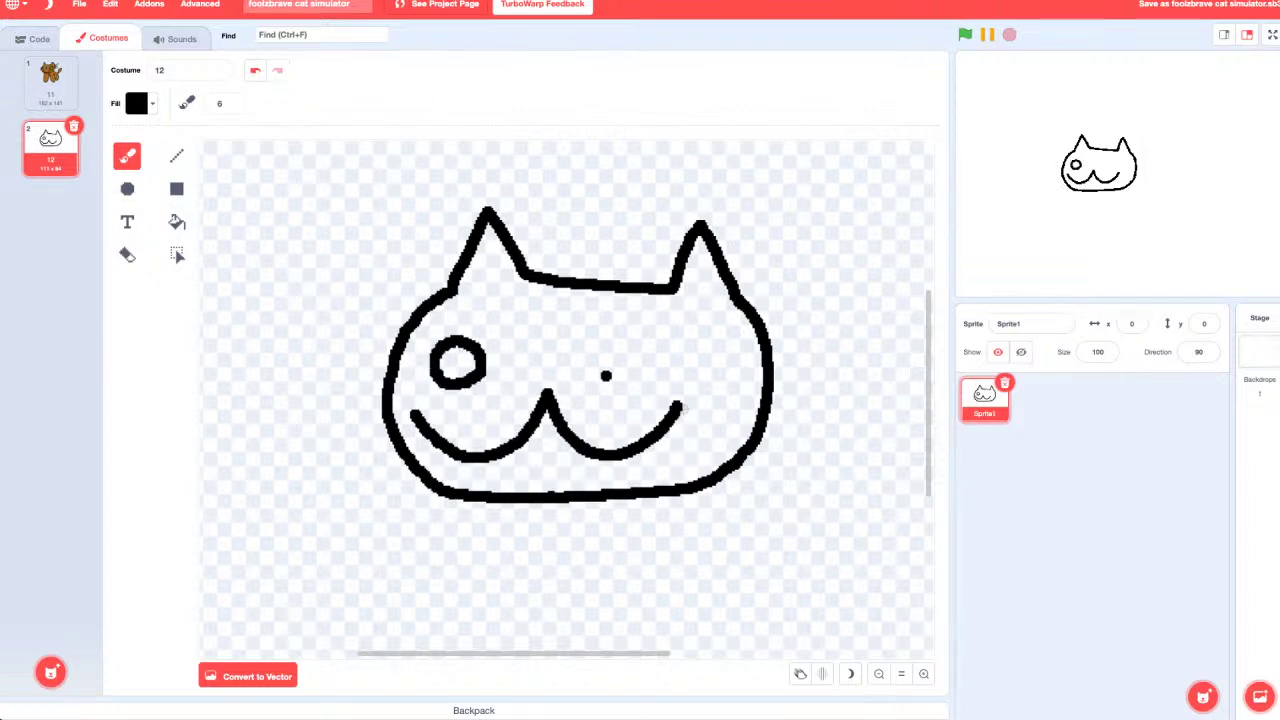
mouse_move(616, 381)
mouse_down()
mouse_move(598, 350)
mouse_move(630, 360)
mouse_up()
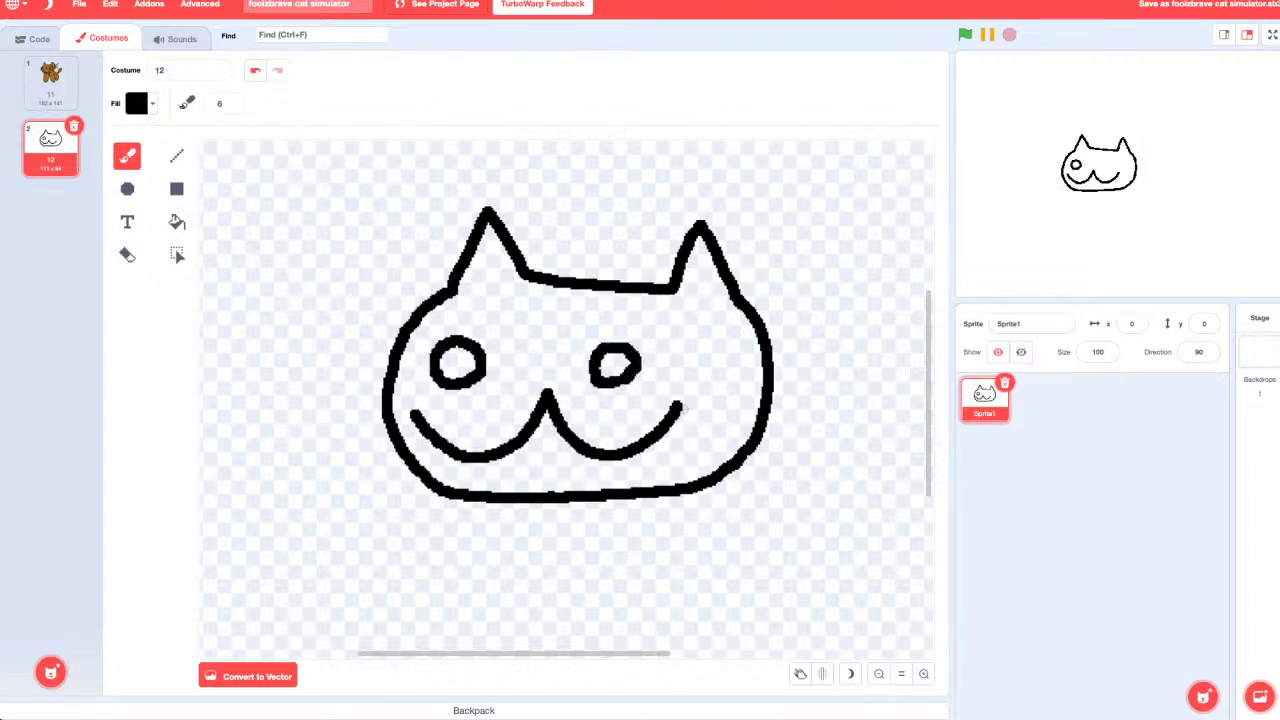
key(ctrl+z)
key(ctrl+z)
key(ctrl+z)
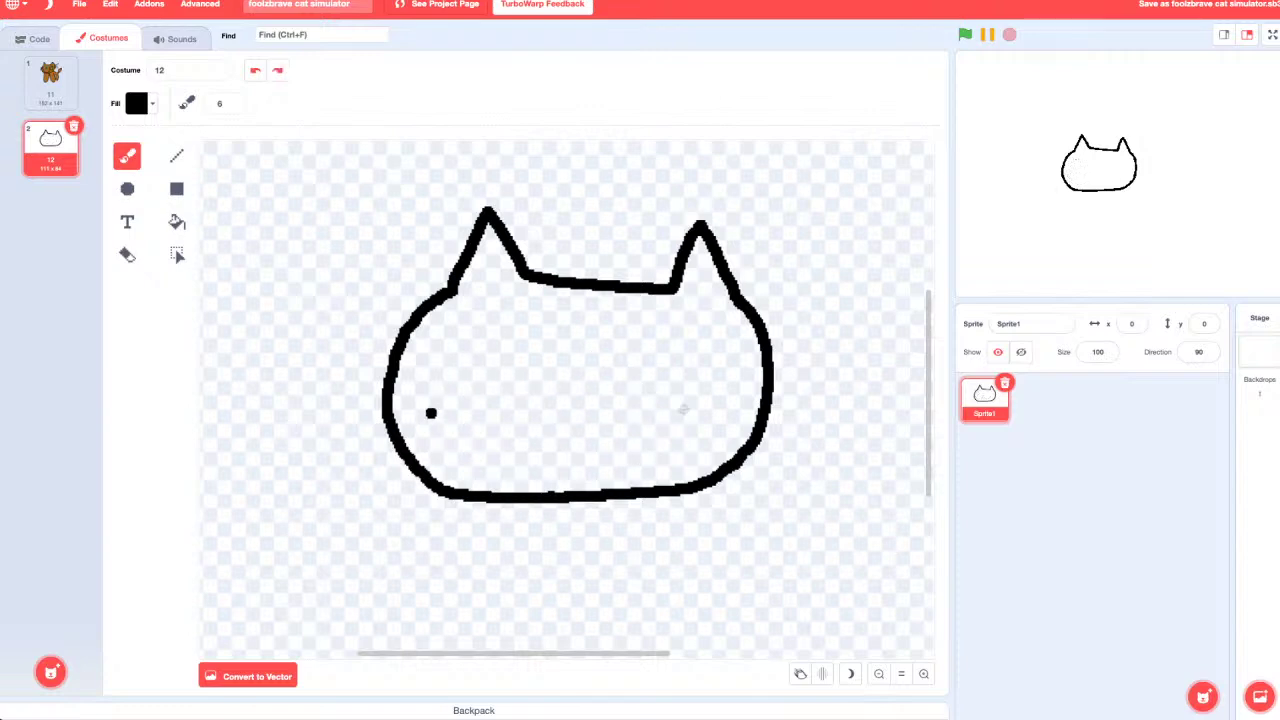
Step: Try a wider W-shaped mouth spanning nearly the whole cat head with eyes above it, and undo those strokes
mouse_move(411, 408)
mouse_down()
mouse_move(470, 465)
mouse_move(568, 367)
mouse_move(642, 460)
mouse_move(735, 386)
mouse_up()
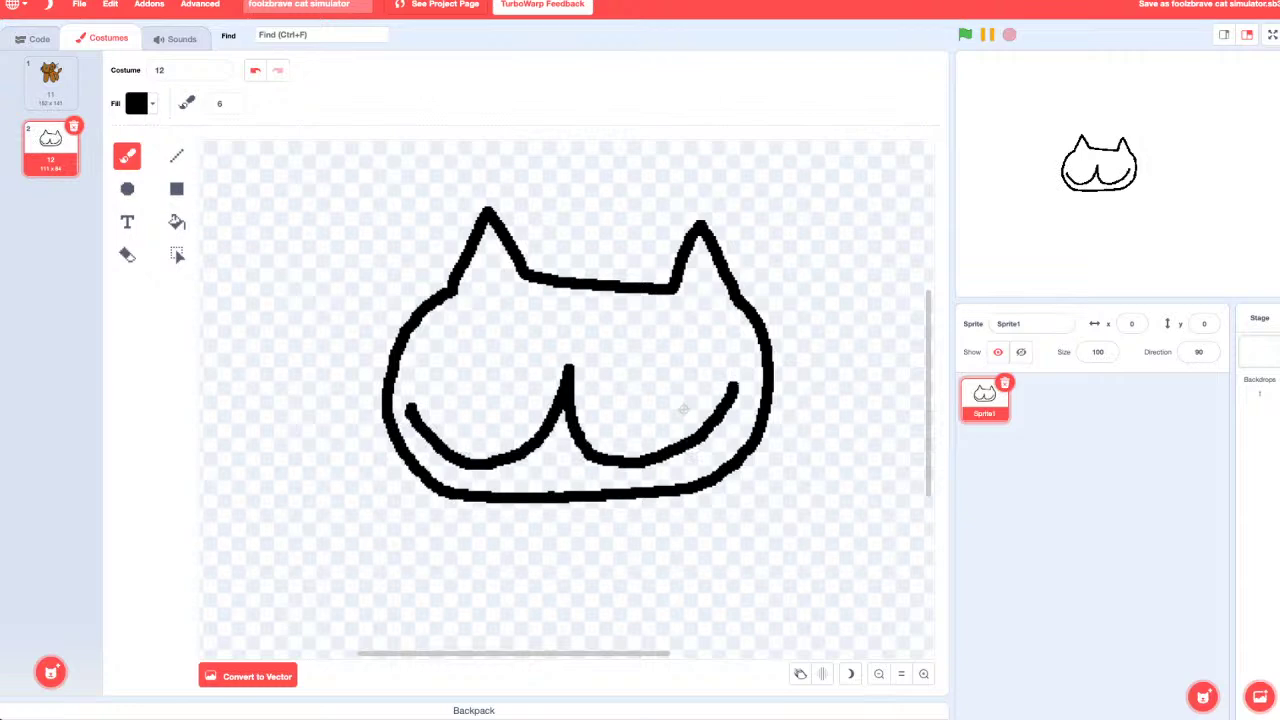
mouse_move(461, 387)
mouse_down()
mouse_move(446, 345)
mouse_move(491, 372)
mouse_move(468, 390)
mouse_move(512, 345)
mouse_move(484, 370)
mouse_move(434, 352)
mouse_move(478, 386)
mouse_move(665, 406)
mouse_up()
key(ctrl+z)
key(ctrl+z)
key(ctrl+z)
key(ctrl+z)
key(ctrl+z)
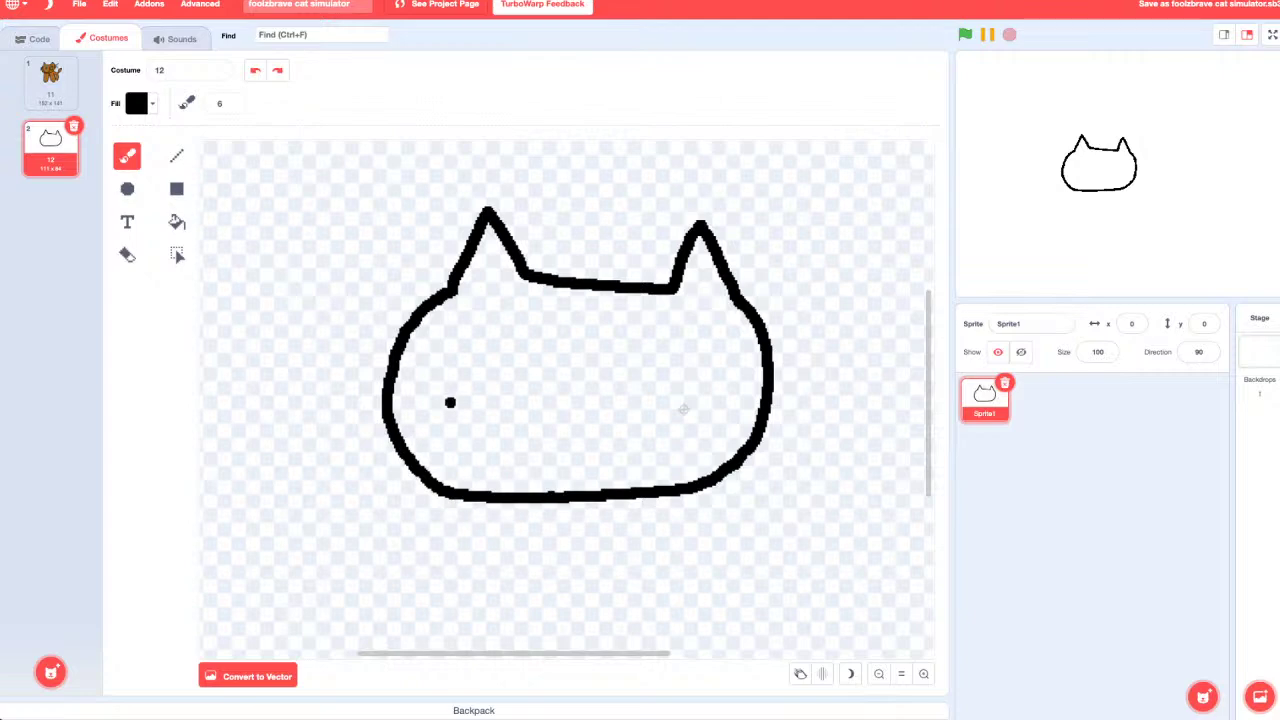
Step: Try two more mouth shapes, one jagged and one curved with eyes, on the cat head, and undo both
mouse_move(420, 412)
mouse_down()
mouse_move(468, 403)
mouse_move(420, 400)
mouse_move(524, 356)
mouse_move(600, 364)
mouse_move(632, 440)
mouse_up()
key(ctrl+z)
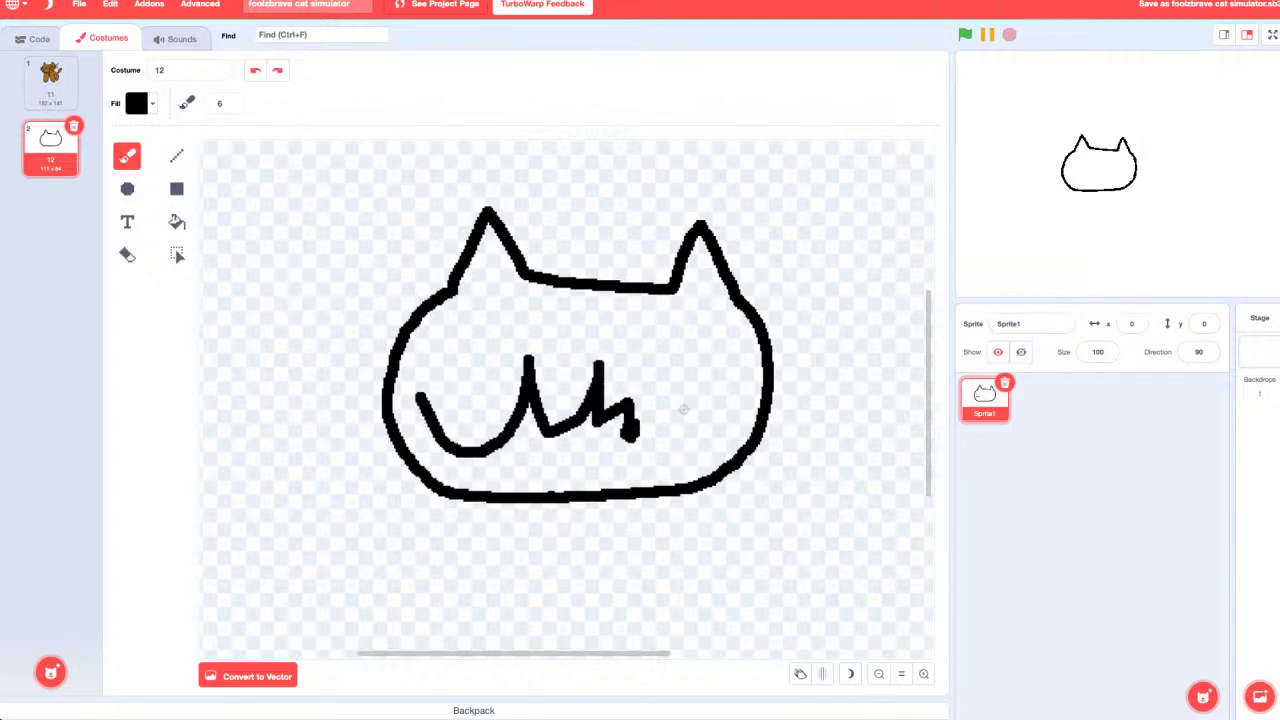
key(ctrl+z)
drag(418, 396, 664, 406)
mouse_move(446, 378)
mouse_down()
mouse_move(482, 346)
mouse_move(440, 382)
mouse_up()
mouse_move(602, 372)
mouse_down()
mouse_move(626, 348)
mouse_move(630, 380)
mouse_up()
key(ctrl+z)
key(ctrl+z)
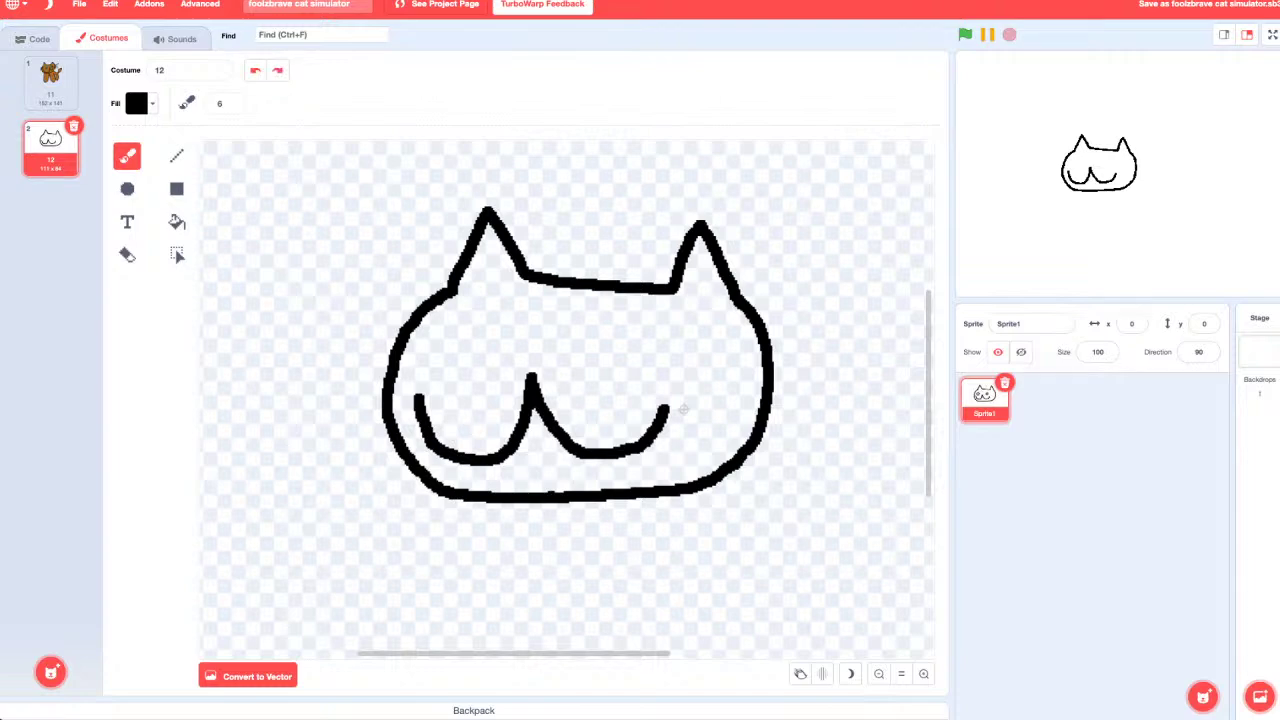
key(ctrl+z)
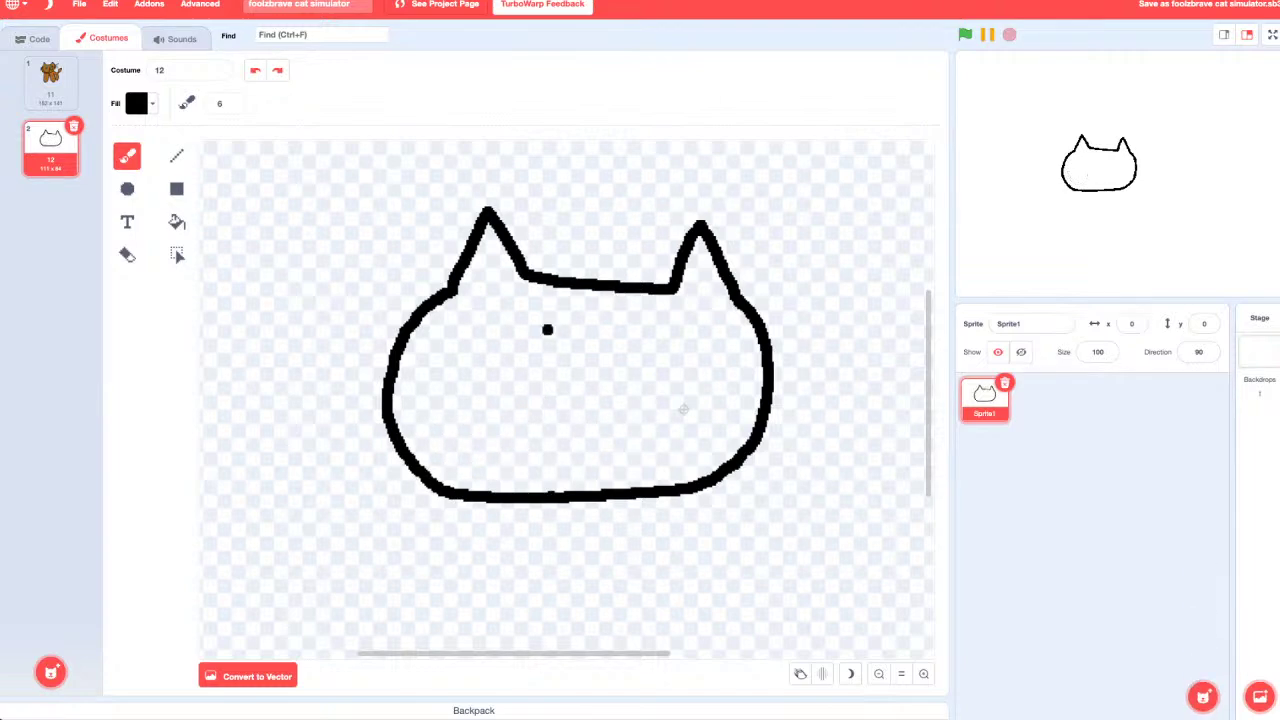
Step: Try the face with round eyes first and a wide W-shaped mouth added below, and undo it
mouse_move(471, 379)
mouse_down()
mouse_move(430, 377)
mouse_move(476, 345)
mouse_move(480, 384)
mouse_up()
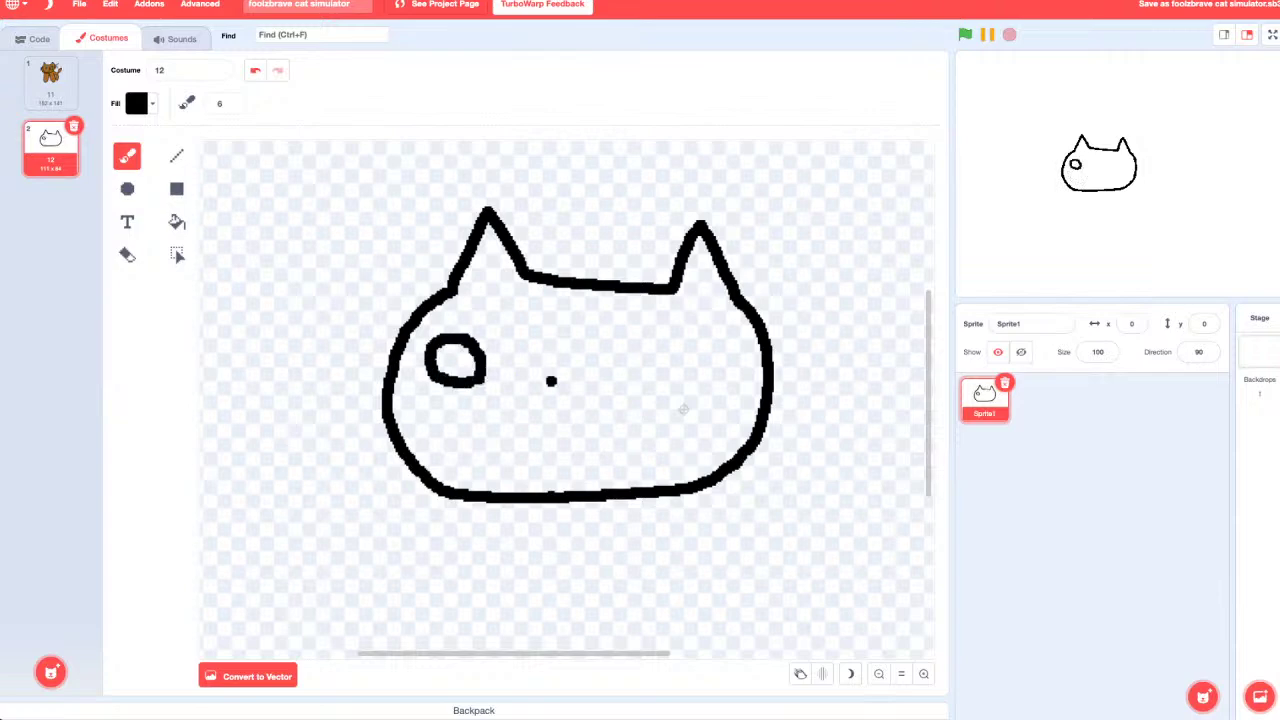
mouse_move(608, 382)
mouse_down()
mouse_move(612, 346)
mouse_move(624, 382)
mouse_up()
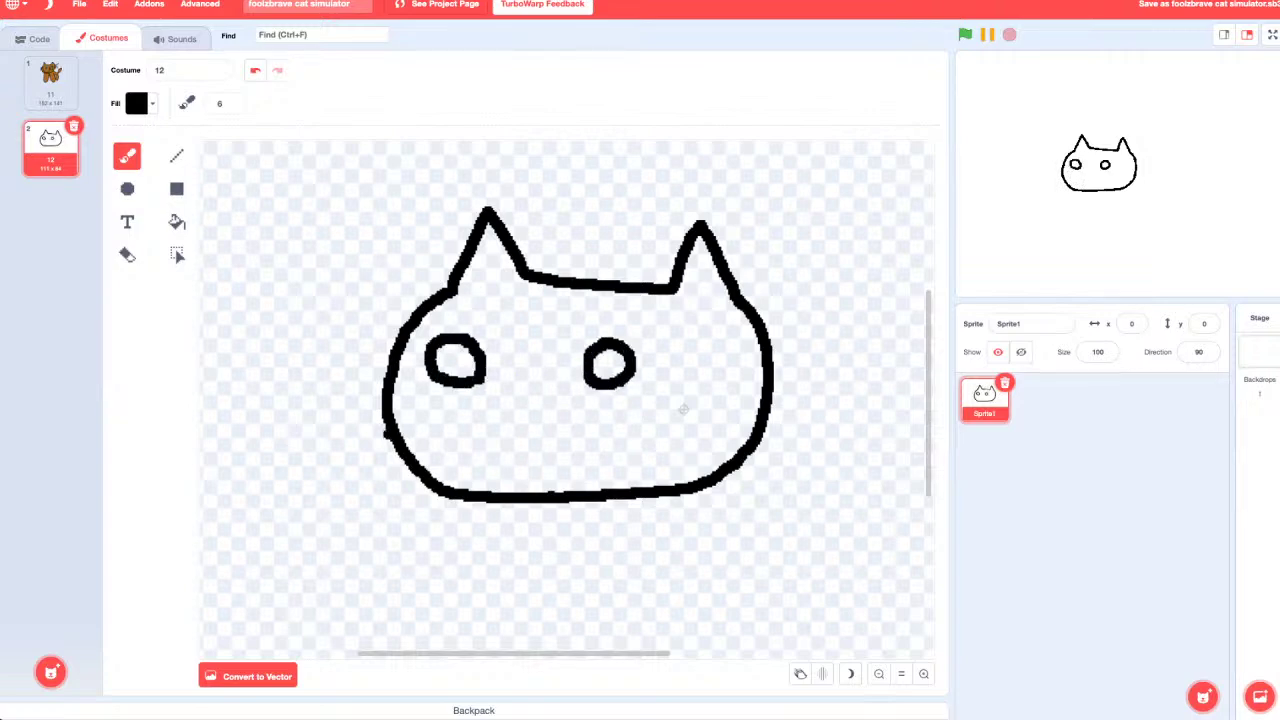
mouse_move(410, 402)
mouse_down()
mouse_move(550, 360)
mouse_move(702, 392)
mouse_move(712, 382)
mouse_up()
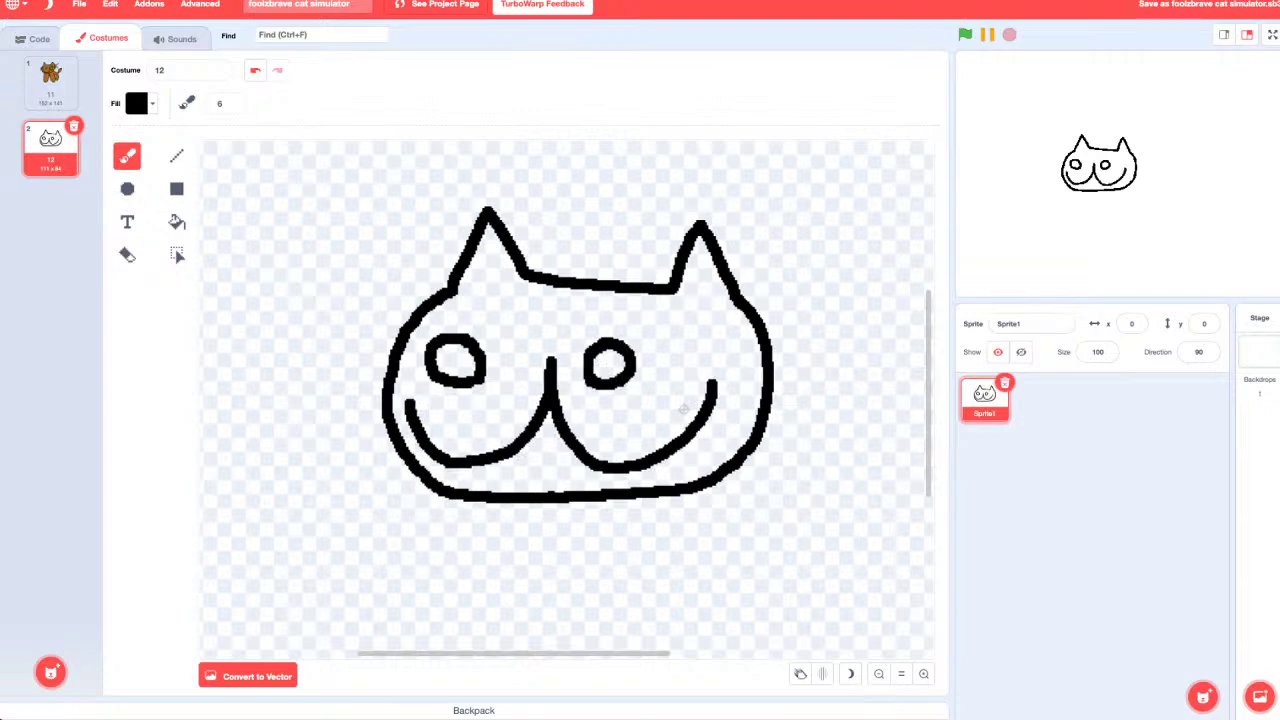
key(ctrl+z)
key(ctrl+z)
key(ctrl+z)
Step: Try a face with smaller eyes and a mouth, undo the strokes, and redo the cat-head outline
mouse_move(477, 386)
mouse_down()
mouse_move(457, 354)
mouse_move(480, 387)
mouse_up()
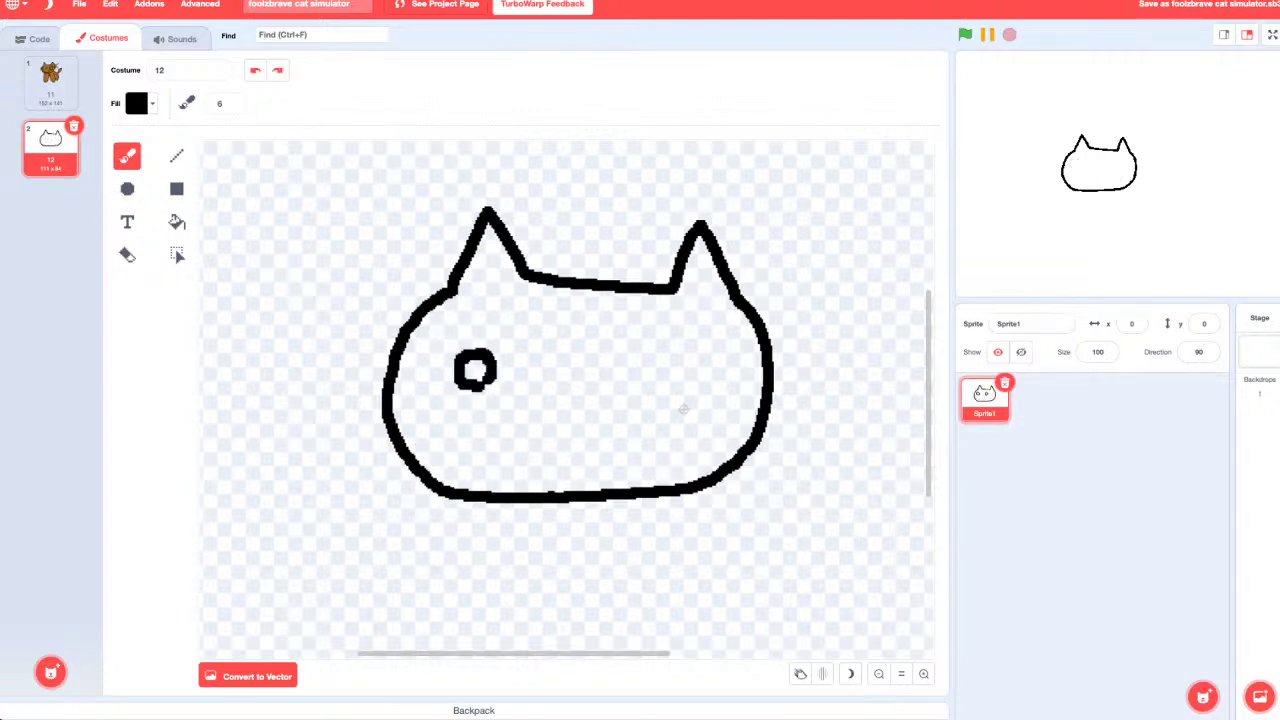
mouse_move(609, 392)
mouse_down()
mouse_move(601, 364)
mouse_move(608, 375)
mouse_up()
mouse_move(426, 421)
mouse_down()
mouse_move(446, 442)
mouse_move(545, 392)
mouse_move(690, 384)
mouse_up()
key(ctrl+z)
key(ctrl+z)
key(ctrl+z)
key(ctrl+z)
key(ctrl+z)
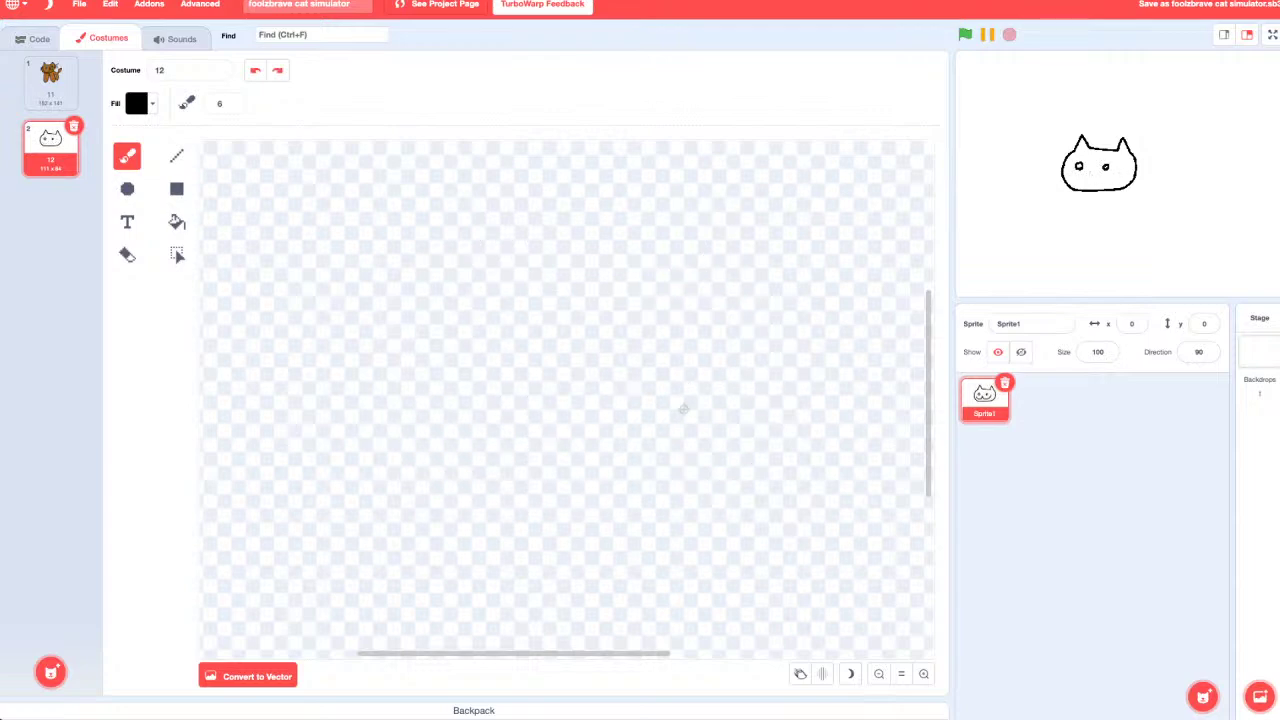
key(ctrl+shift+z)
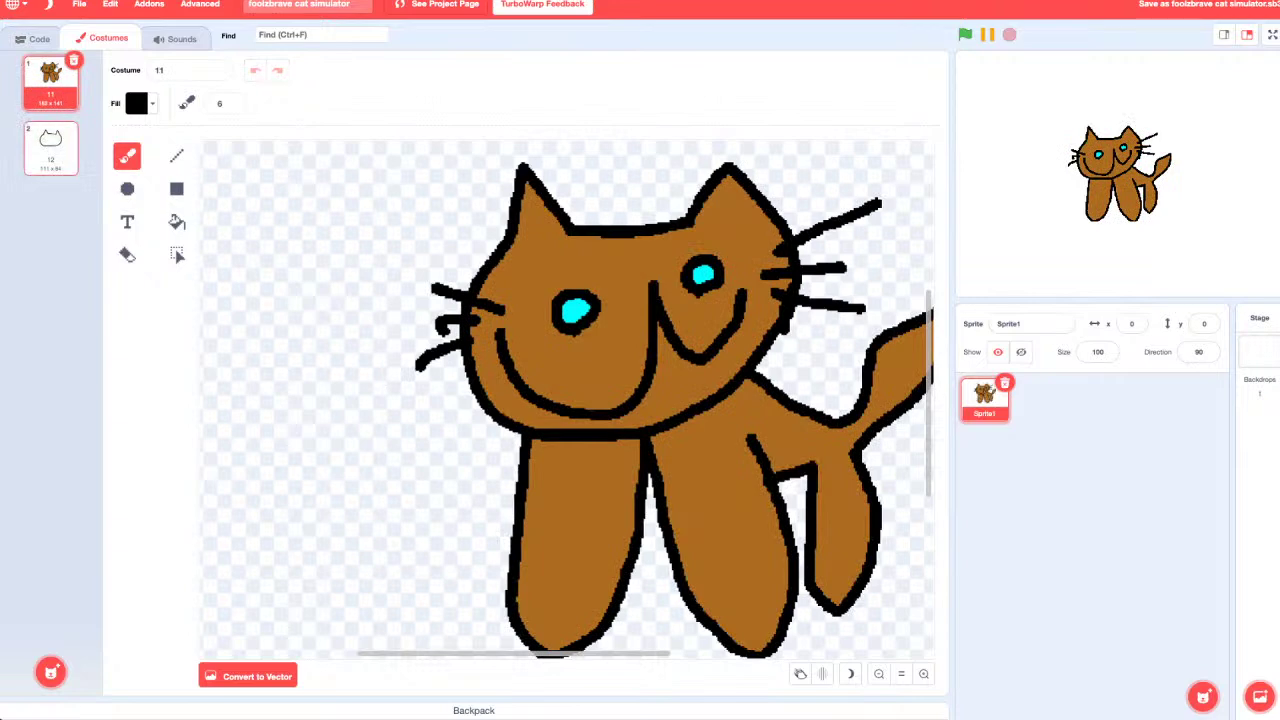
Step: Draw two small oval outlined eyes and a wide W-shaped smiling mouth on costume 12's cat head
click(50, 148)
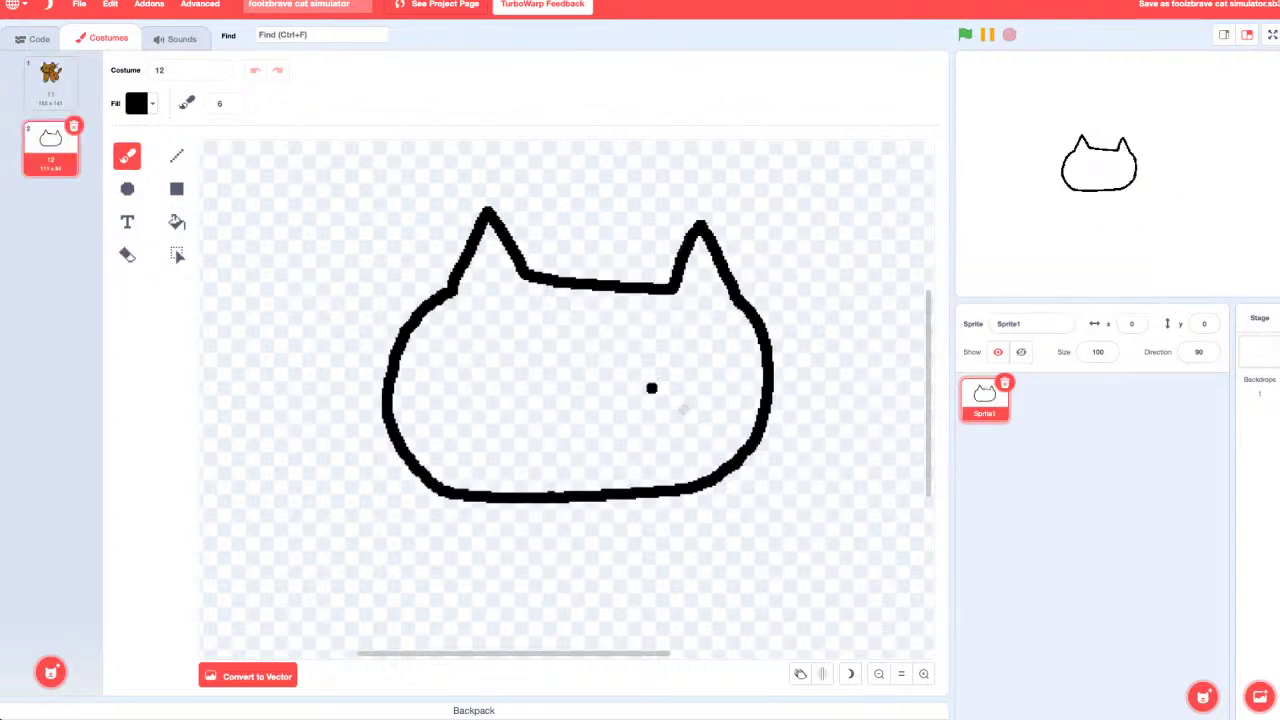
mouse_move(476, 358)
mouse_down()
mouse_move(496, 376)
mouse_move(524, 362)
mouse_move(500, 378)
mouse_up()
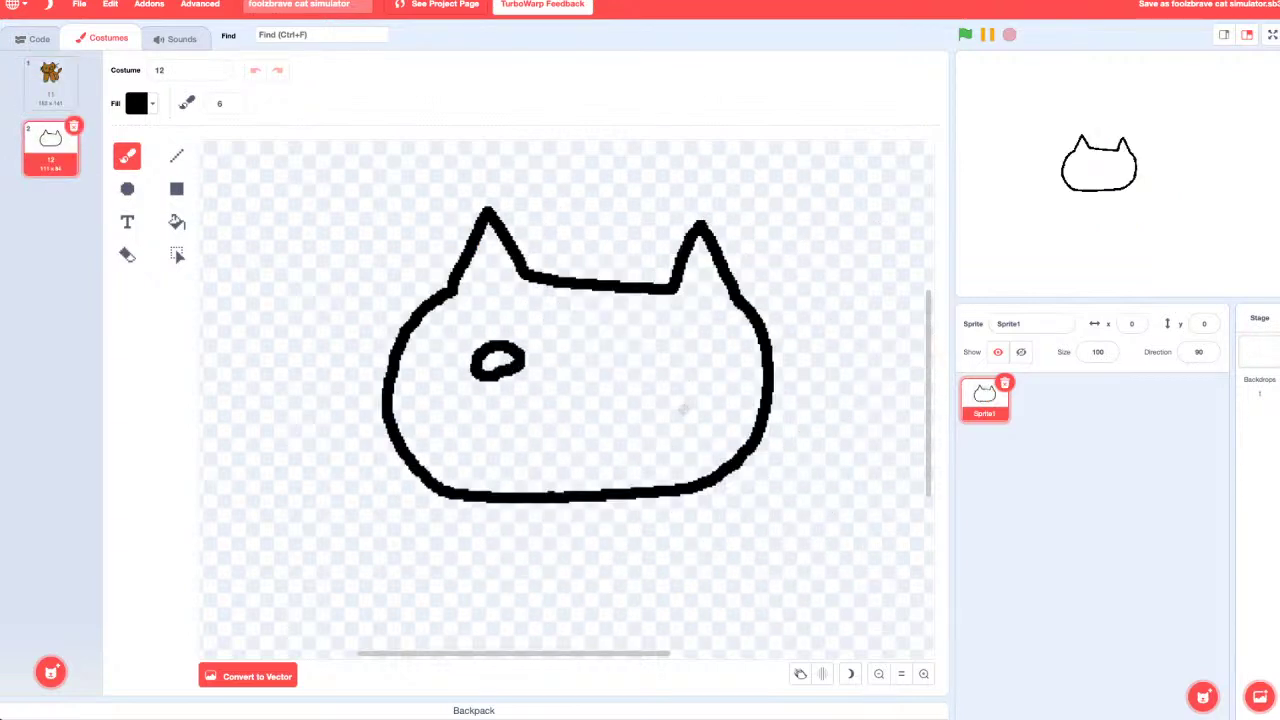
mouse_move(420, 400)
mouse_down()
mouse_move(686, 410)
mouse_move(694, 398)
mouse_up()
mouse_move(624, 388)
mouse_down()
mouse_move(646, 366)
mouse_move(626, 390)
mouse_up()
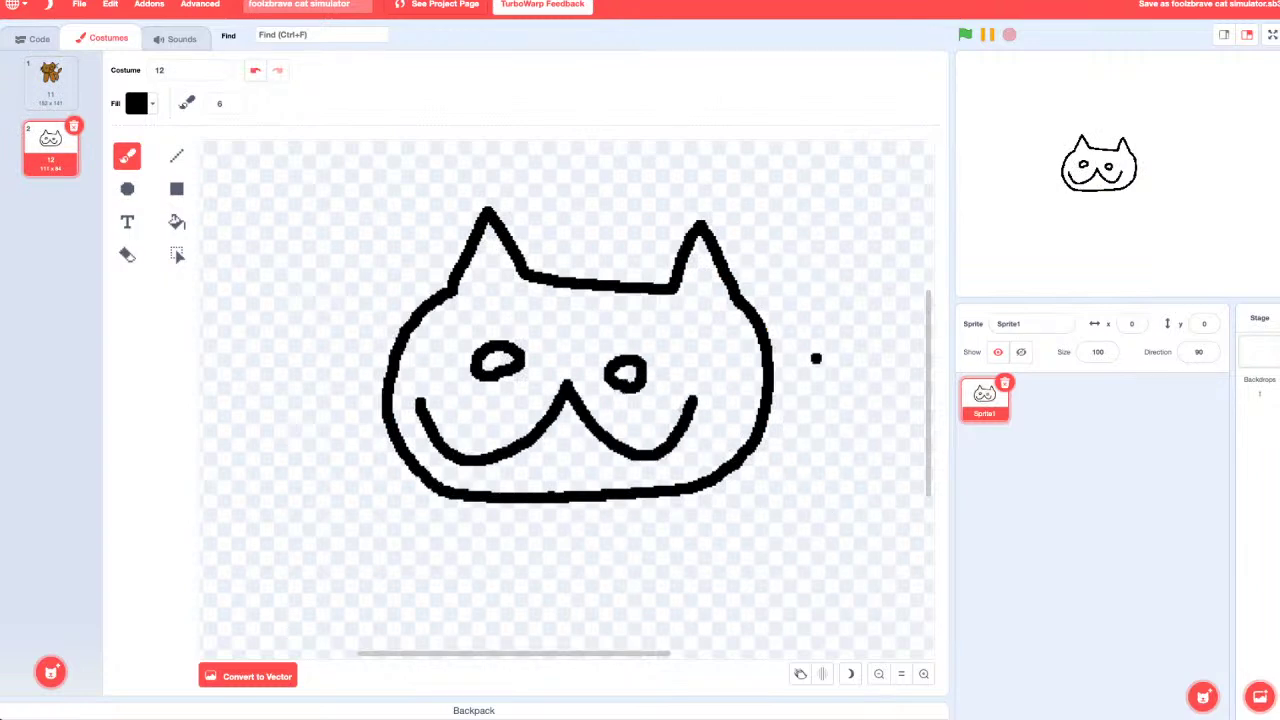
Step: Draw three black whiskers on each side of costume 12's cat face
drag(716, 366, 850, 342)
drag(720, 394, 850, 400)
drag(728, 421, 818, 470)
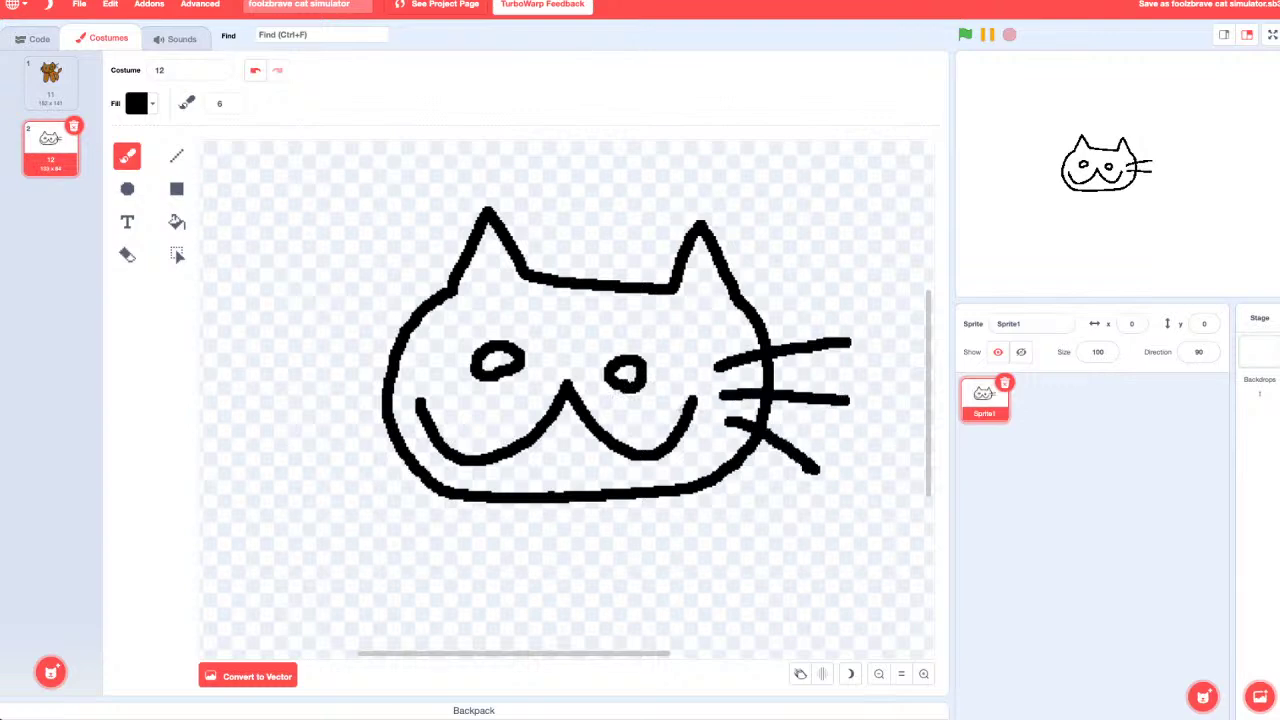
drag(390, 438, 303, 482)
drag(384, 405, 313, 404)
drag(394, 357, 333, 325)
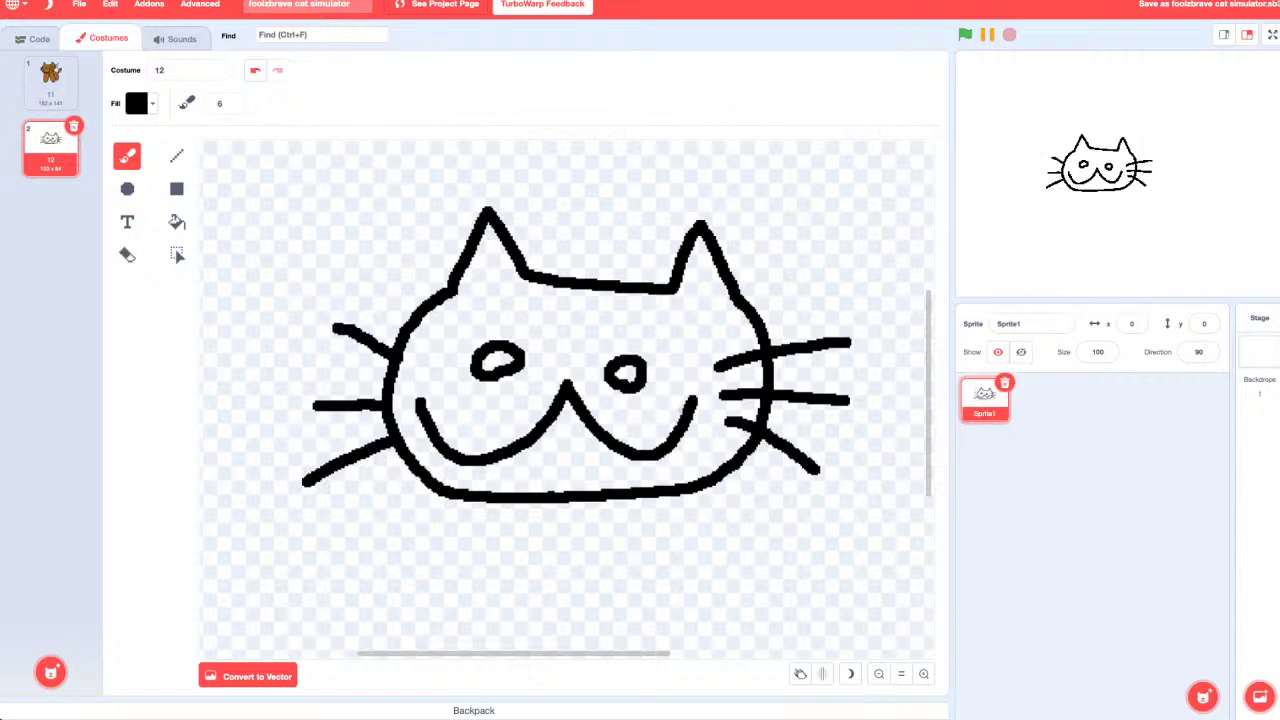
Step: Try two freehand body strokes starting from the cat head's lower edge, and undo each one
scroll(829, 503, right, 3)
click(879, 673)
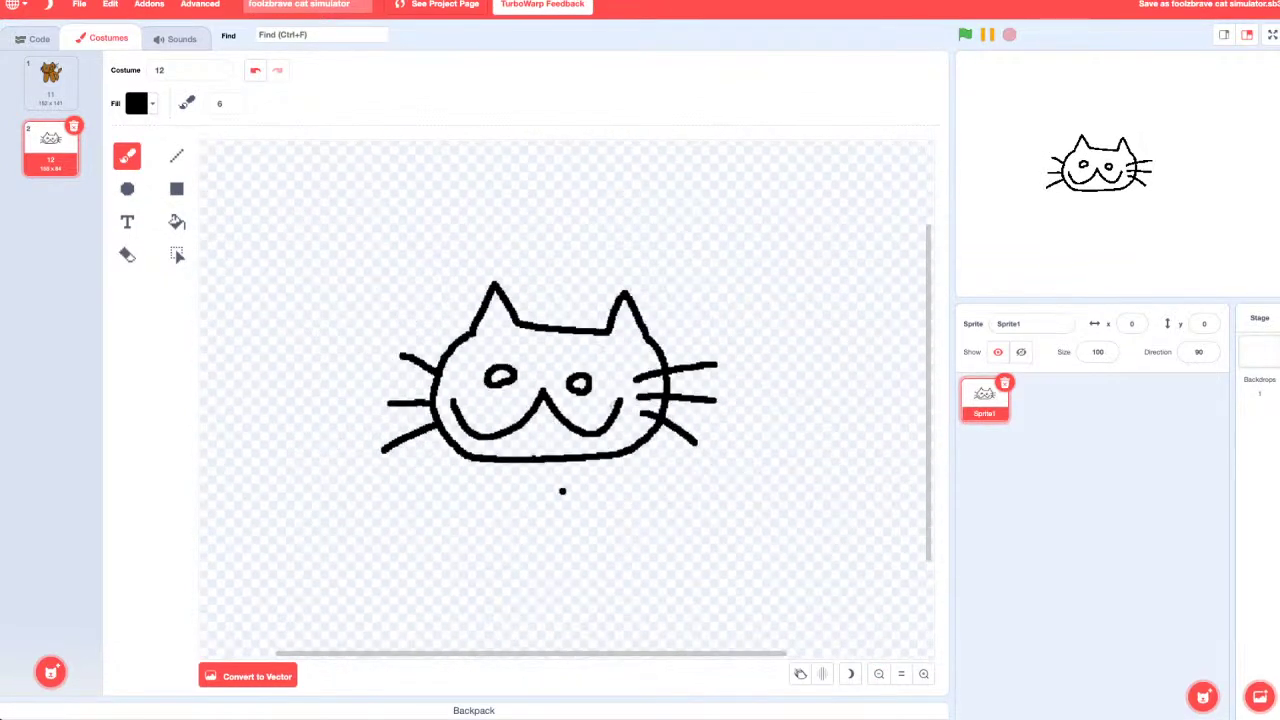
mouse_move(672, 412)
mouse_down()
mouse_move(766, 366)
mouse_move(728, 448)
mouse_move(712, 540)
mouse_move(508, 508)
mouse_move(425, 478)
mouse_move(465, 438)
mouse_up()
key(ctrl+z)
mouse_move(666, 422)
mouse_down()
mouse_move(724, 422)
mouse_move(808, 343)
mouse_up()
key(ctrl+z)
Step: Duplicate costume 12 and name the copy 13
right_click(50, 150)
click(70, 163)
click(190, 70)
text(13)
Step: Return to costume 12, try drawing a body beneath the cat head, and undo it
click(50, 148)
mouse_move(474, 460)
mouse_down()
mouse_move(404, 548)
mouse_move(468, 532)
mouse_move(512, 497)
mouse_move(538, 518)
mouse_move(566, 580)
mouse_move(620, 580)
mouse_move(582, 498)
mouse_move(680, 496)
mouse_move(650, 583)
mouse_move(690, 550)
mouse_move(706, 502)
mouse_move(695, 484)
mouse_up()
key(ctrl+z)
key(ctrl+z)
Step: Upload the blue-haired gingerbread character GIF as new costumes and open its first frame
mouse_move(50, 672)
mouse_move(50, 672)
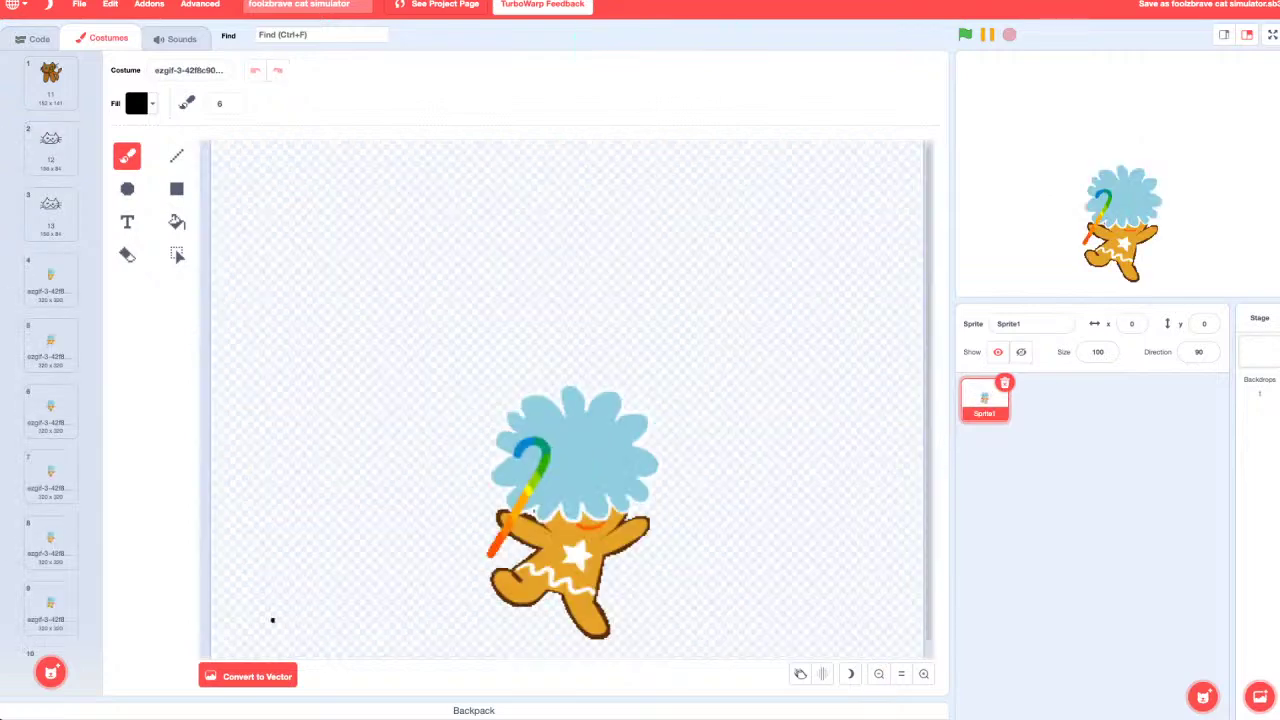
click(50, 280)
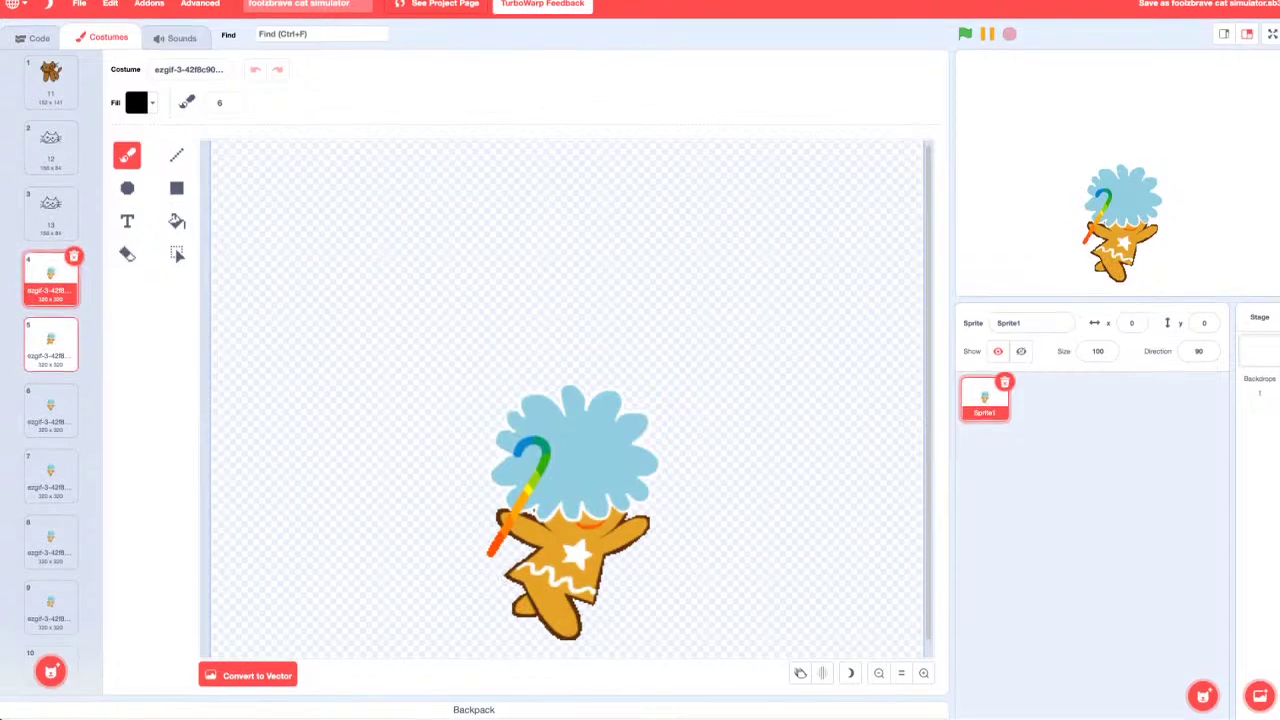
Step: Delete the surplus gingerbread GIF frames, keeping only the first few costumes, and restore the last deleted frame
scroll(50, 410, down, 5)
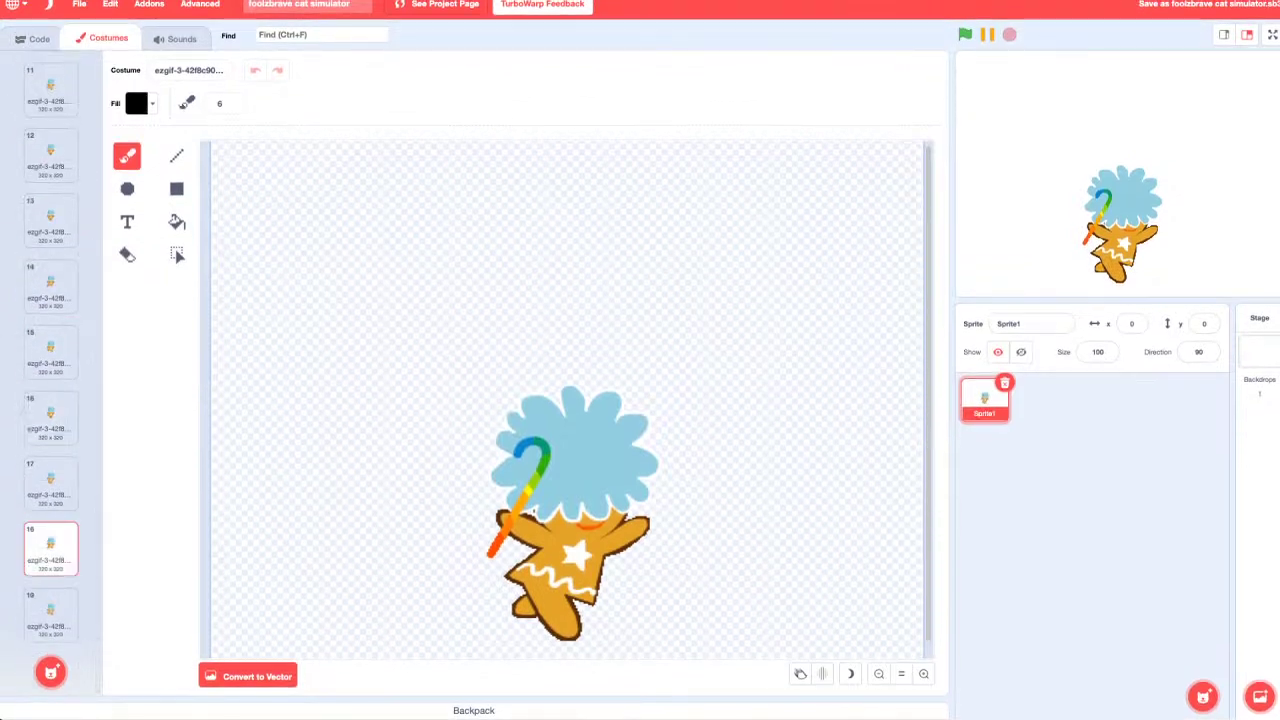
click(50, 612)
click(50, 548)
click(50, 480)
click(50, 415)
click(50, 350)
scroll(50, 350, up, 2)
scroll(50, 350, up, 2)
click(50, 280)
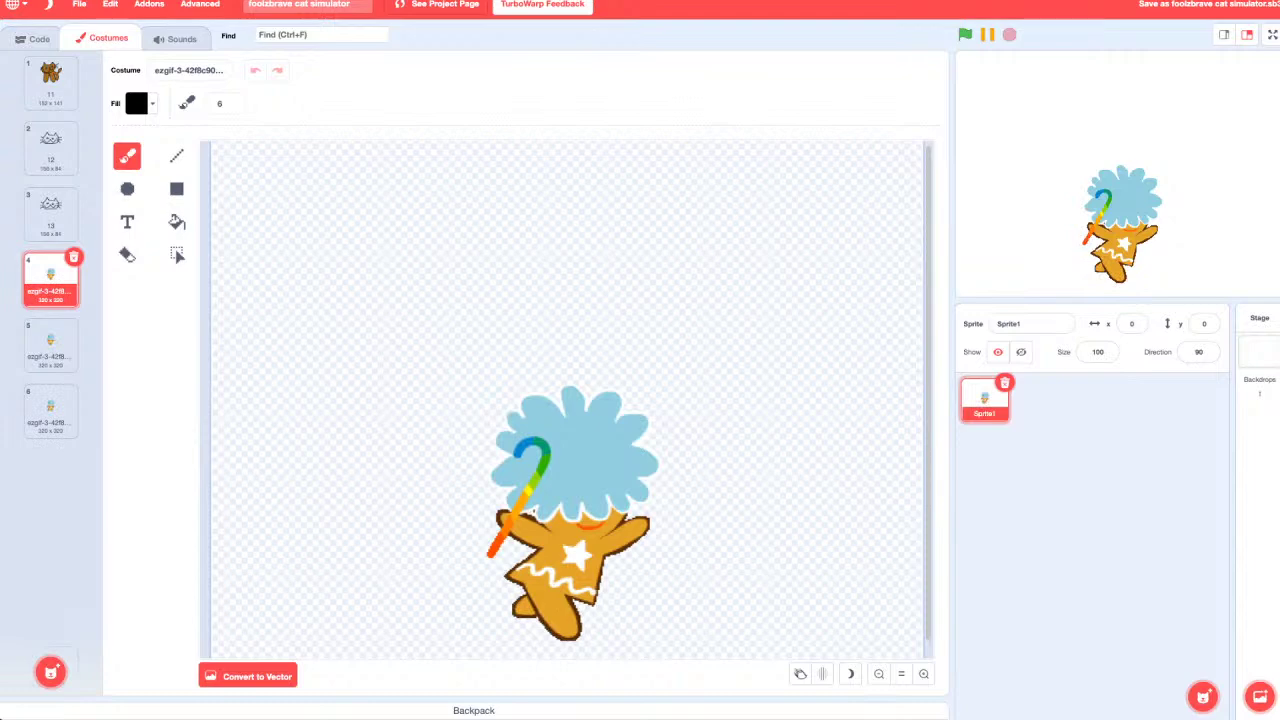
click(110, 4)
click(130, 30)
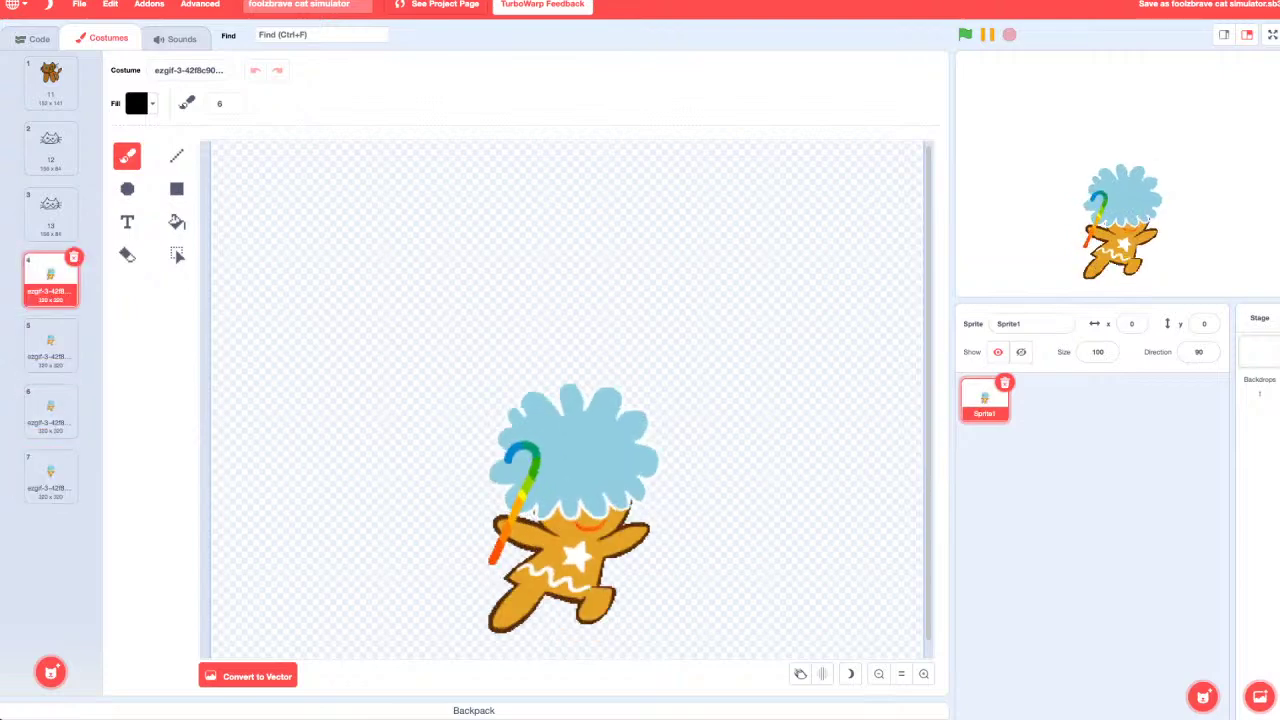
Step: Move the restored gingerbread frame to second in the costume list and paste its character beside the cat head in costume 12
click(50, 148)
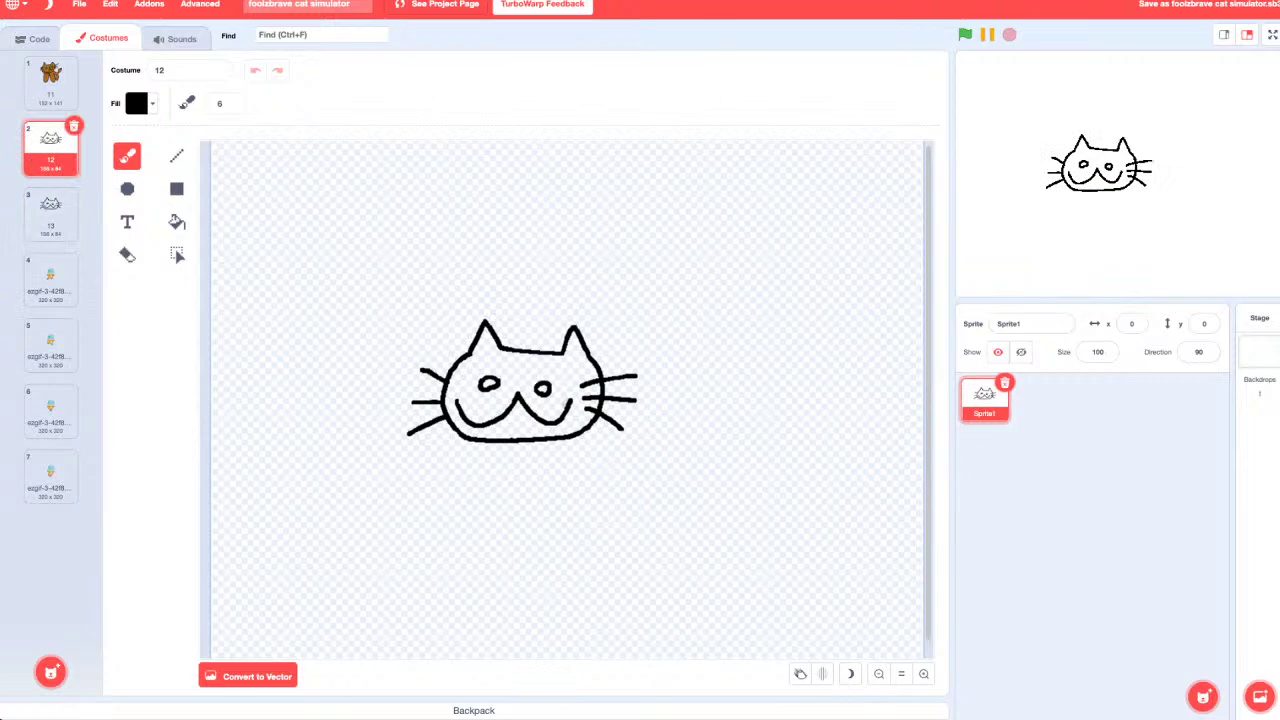
drag(50, 280, 50, 150)
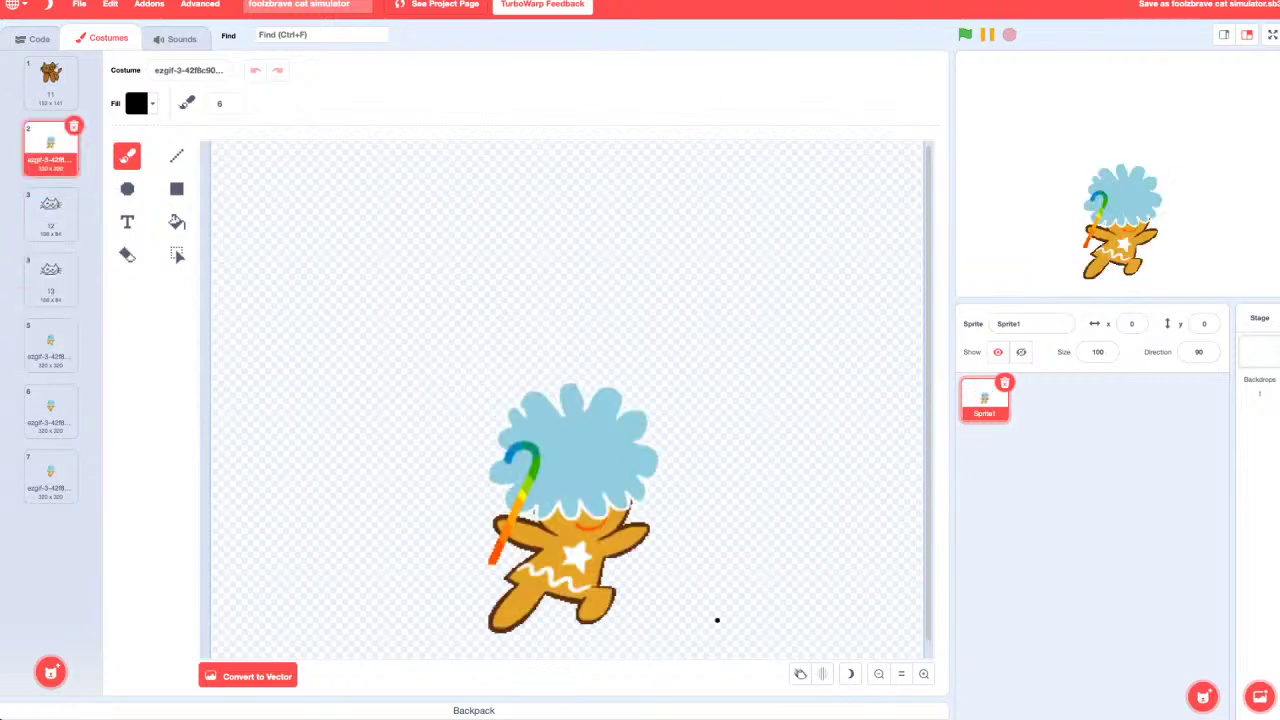
click(50, 210)
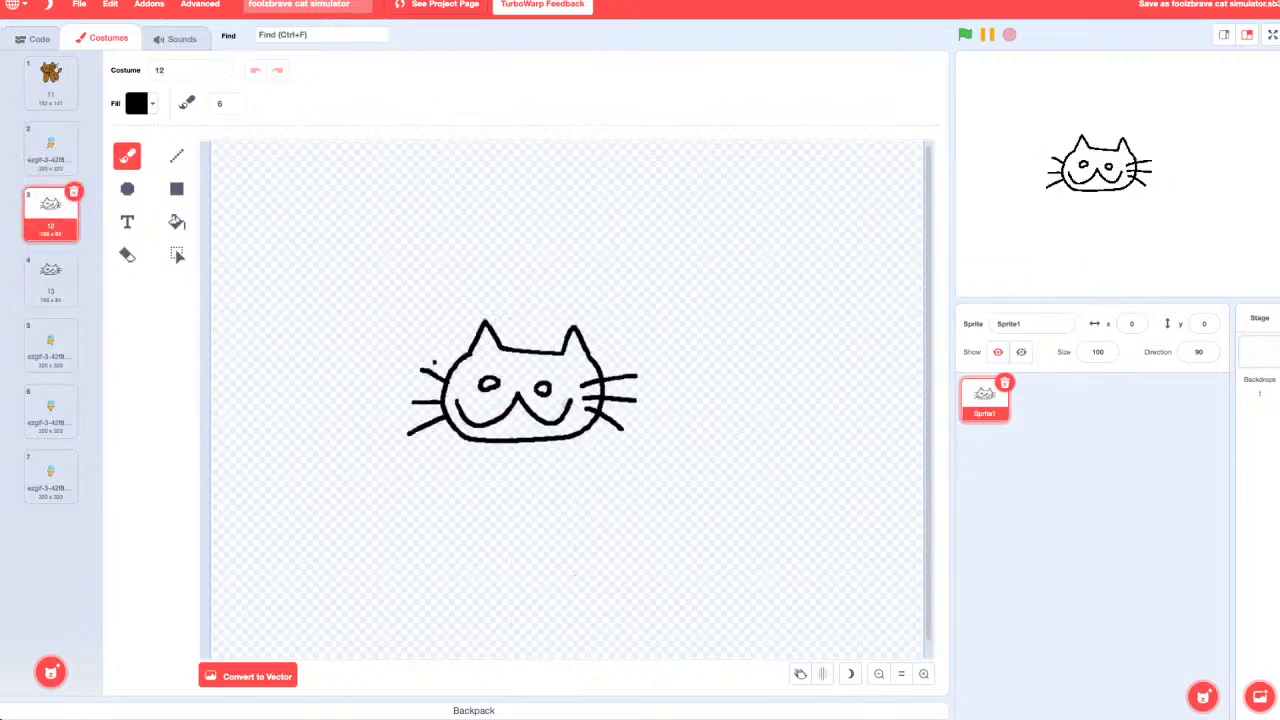
key(ctrl+v)
drag(571, 498, 802, 348)
click(808, 560)
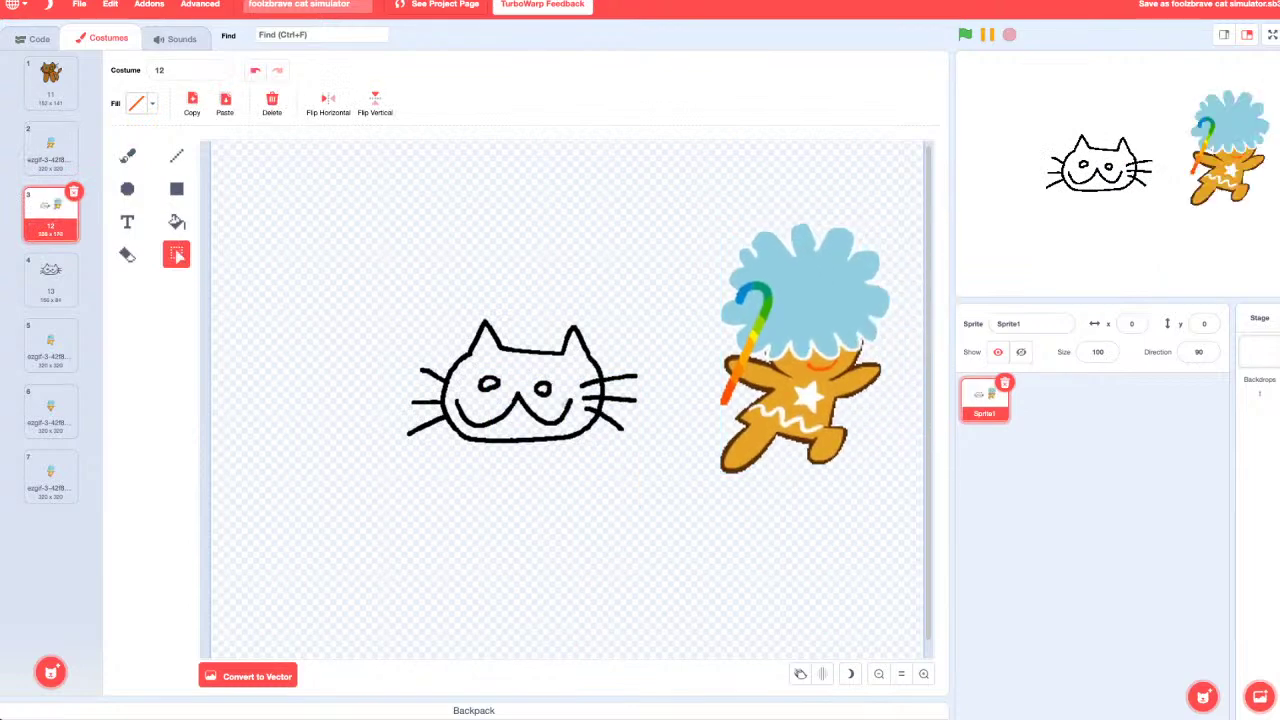
Step: Switch to the Brush and set its fill colour to black
key(b)
click(137, 103)
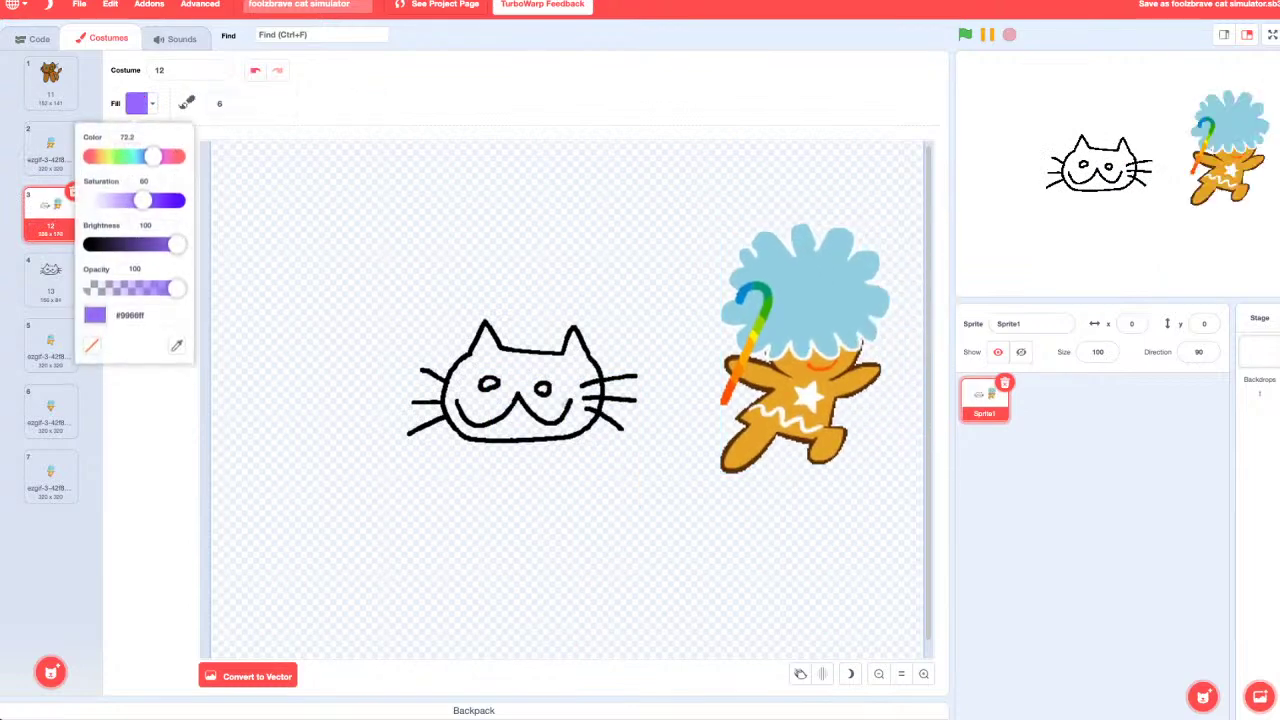
drag(171, 246, 92, 246)
click(334, 456)
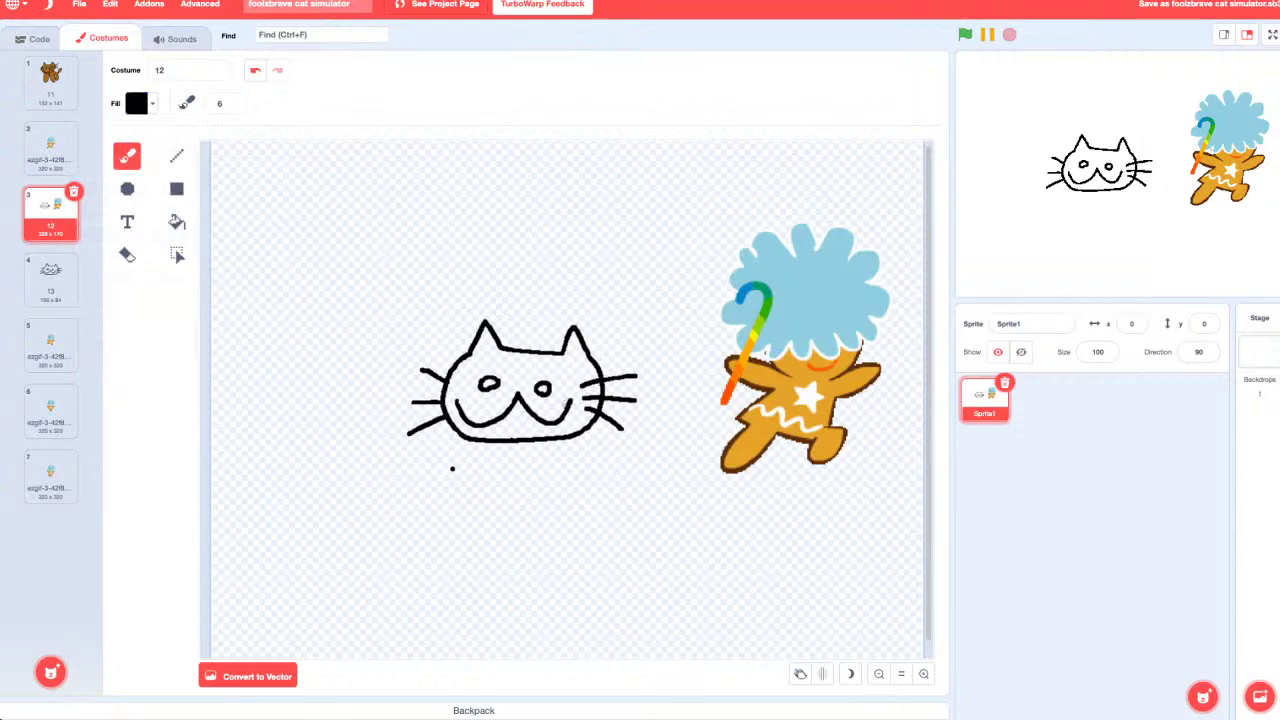
Step: Try several outlines of a body with front legs below costume 12's cat head, and undo each attempt
mouse_move(444, 438)
mouse_down()
mouse_move(434, 486)
mouse_move(474, 454)
mouse_move(512, 456)
mouse_move(538, 518)
mouse_move(556, 458)
mouse_up()
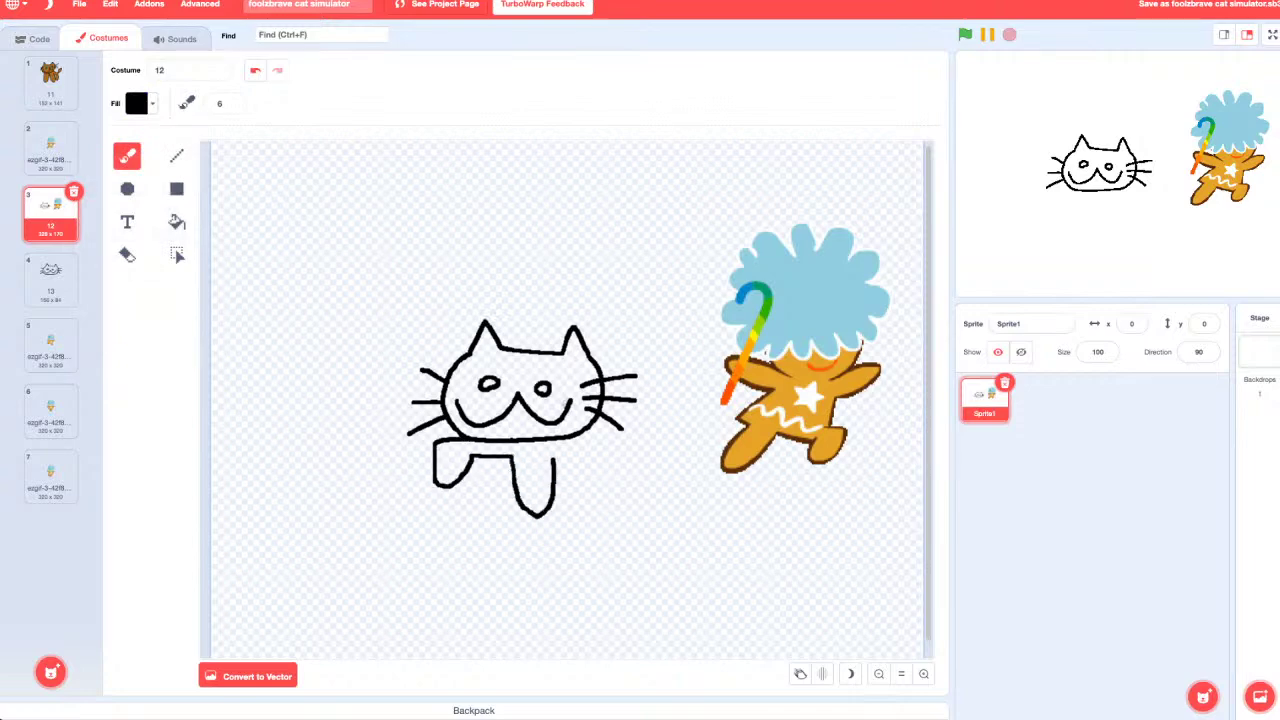
key(ctrl+z)
mouse_move(460, 444)
mouse_down()
mouse_move(498, 490)
mouse_move(570, 474)
mouse_move(462, 446)
mouse_move(435, 492)
mouse_move(520, 473)
mouse_move(536, 536)
mouse_move(568, 498)
mouse_up()
key(ctrl+z)
key(ctrl+z)
mouse_move(465, 442)
mouse_down()
mouse_move(456, 505)
mouse_move(489, 479)
mouse_move(528, 478)
mouse_move(563, 545)
mouse_move(562, 468)
mouse_move(590, 466)
mouse_up()
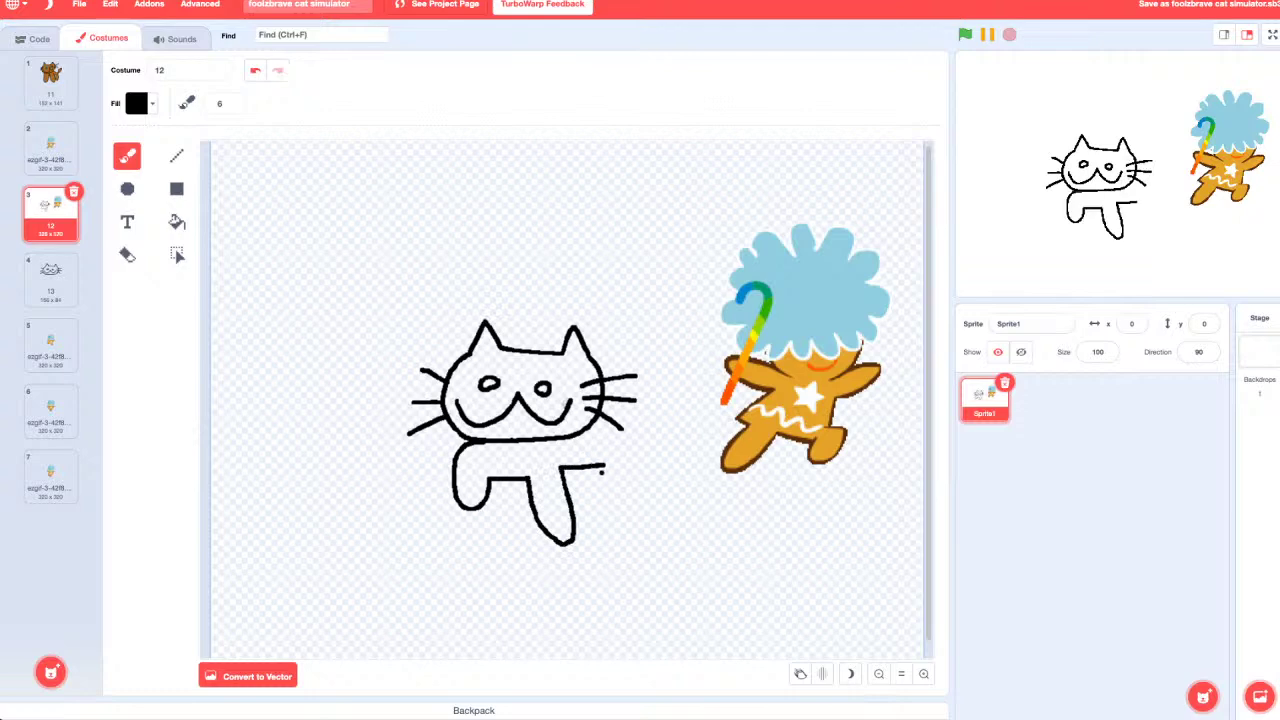
key(ctrl+z)
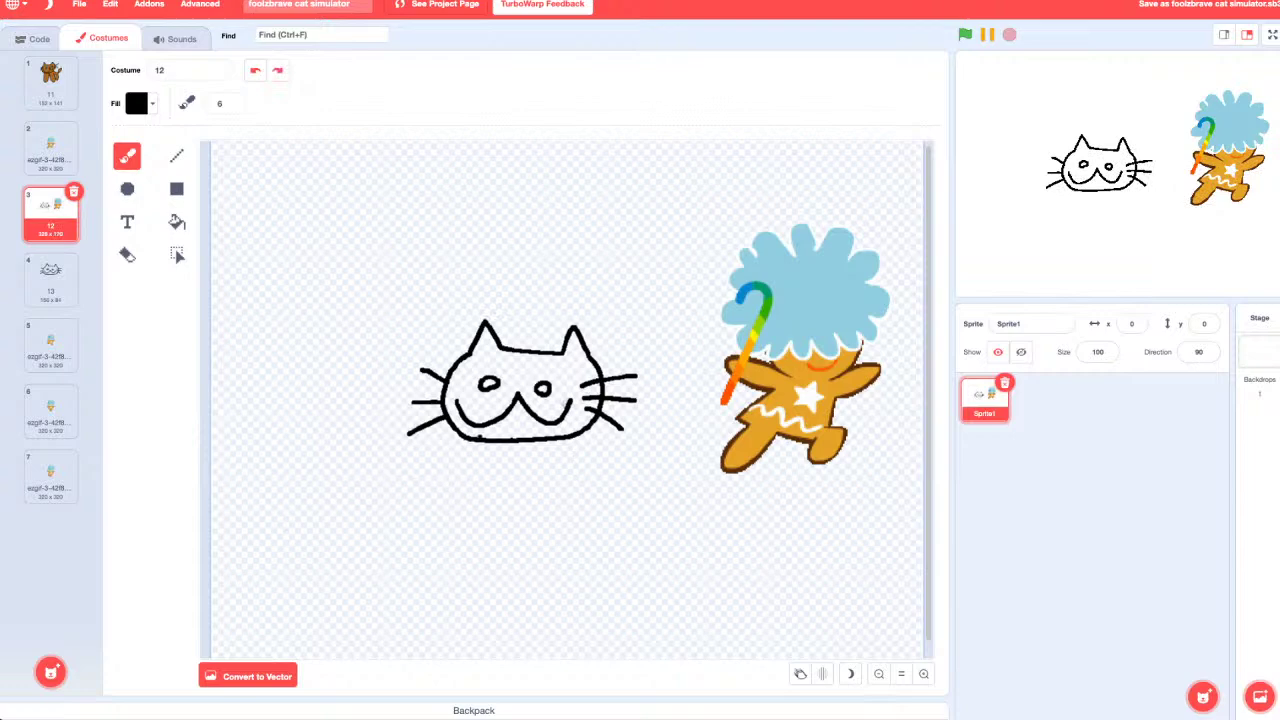
Step: Try a body outline with legs and tail below costume 12's cat head, and undo it along with the gingerbread character's deletion
mouse_move(462, 440)
mouse_down()
mouse_move(446, 484)
mouse_move(499, 463)
mouse_move(567, 512)
mouse_move(586, 458)
mouse_move(600, 458)
mouse_move(610, 496)
mouse_move(644, 400)
mouse_move(606, 412)
mouse_up()
mouse_move(574, 463)
mouse_down()
mouse_move(568, 482)
mouse_move(598, 452)
mouse_up()
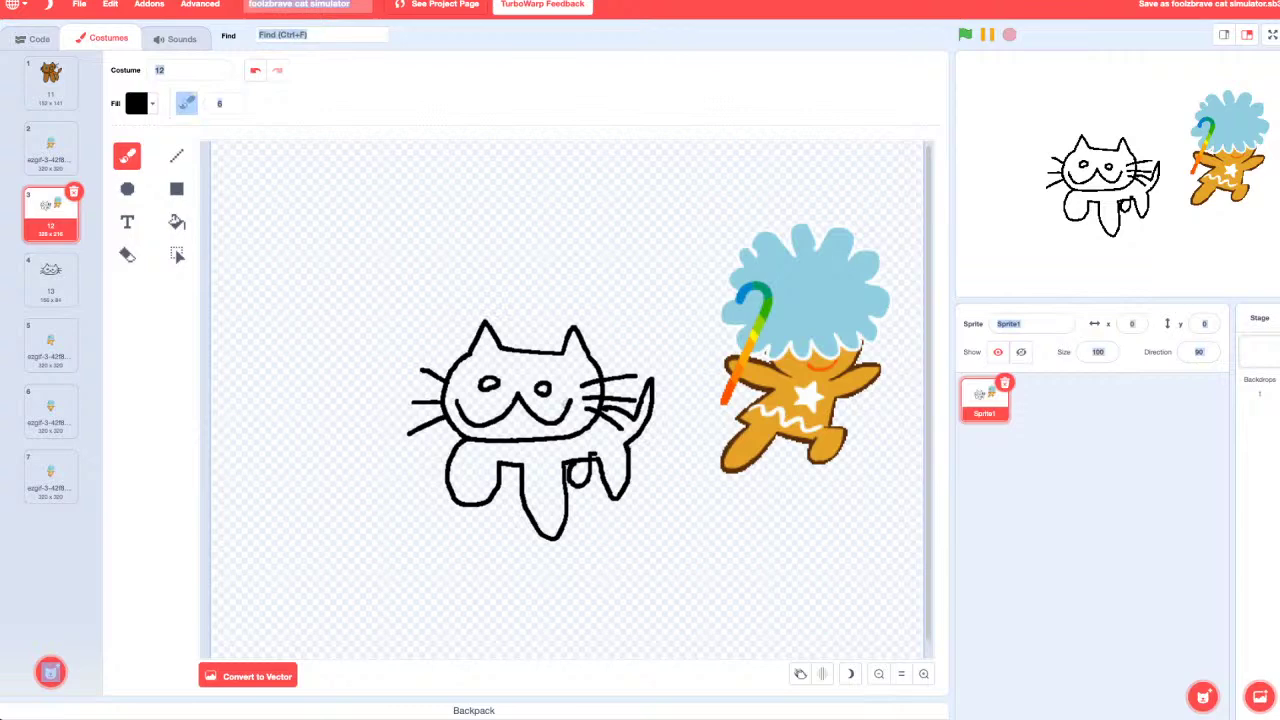
click(176, 254)
drag(694, 212, 905, 488)
key(Delete)
key(ctrl+z)
key(ctrl+z)
key(ctrl+z)
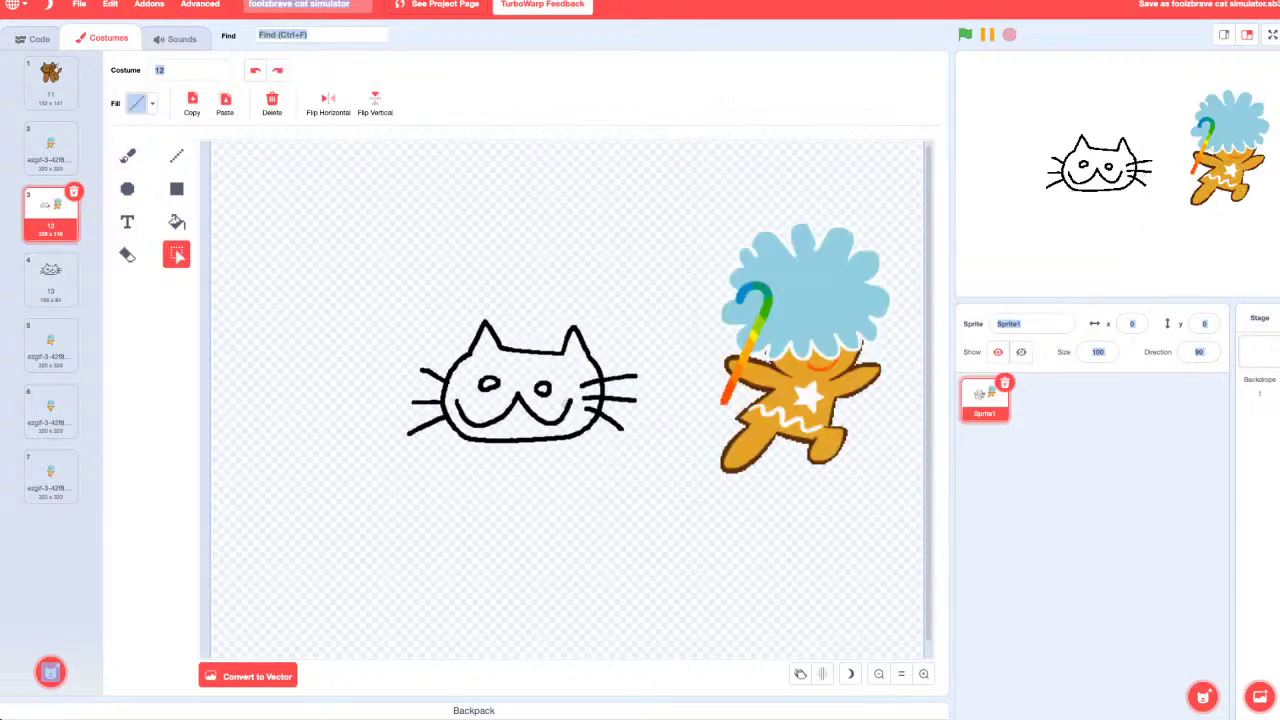
Step: Delete the gingerbread character beside costume 12's cat head and set the Brush's fill colour to black
drag(708, 212, 900, 478)
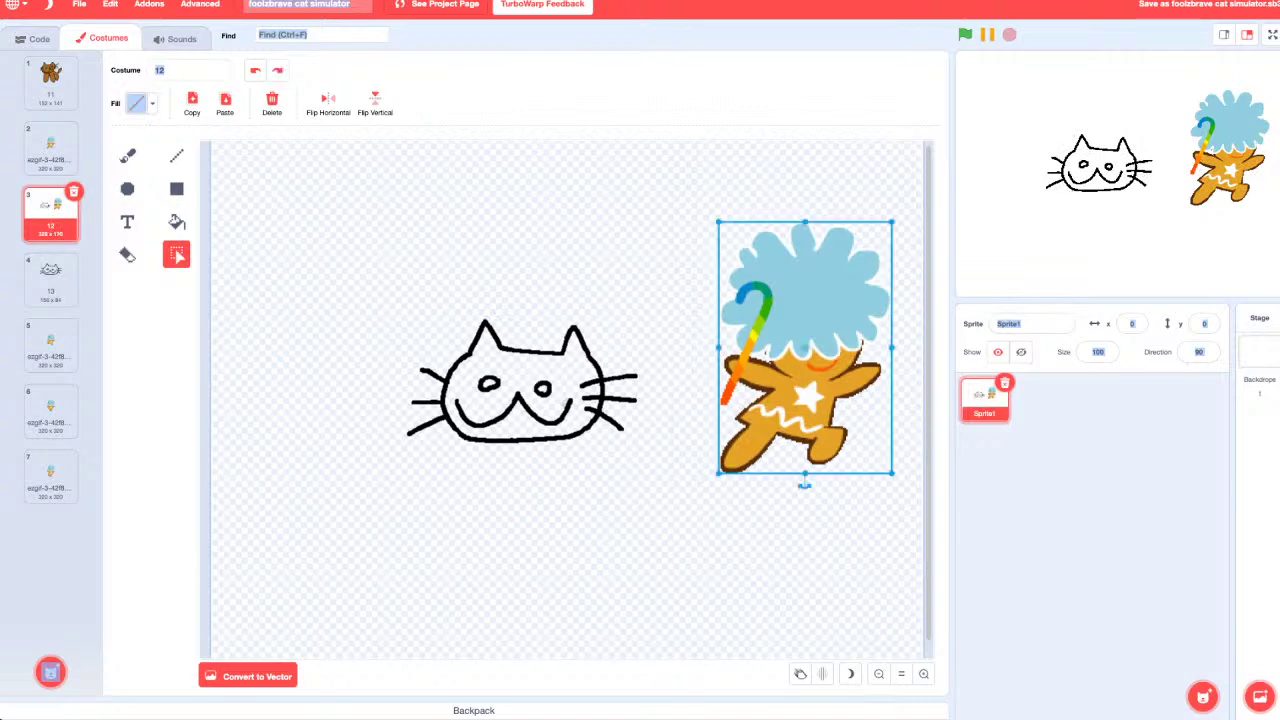
key(Delete)
click(923, 673)
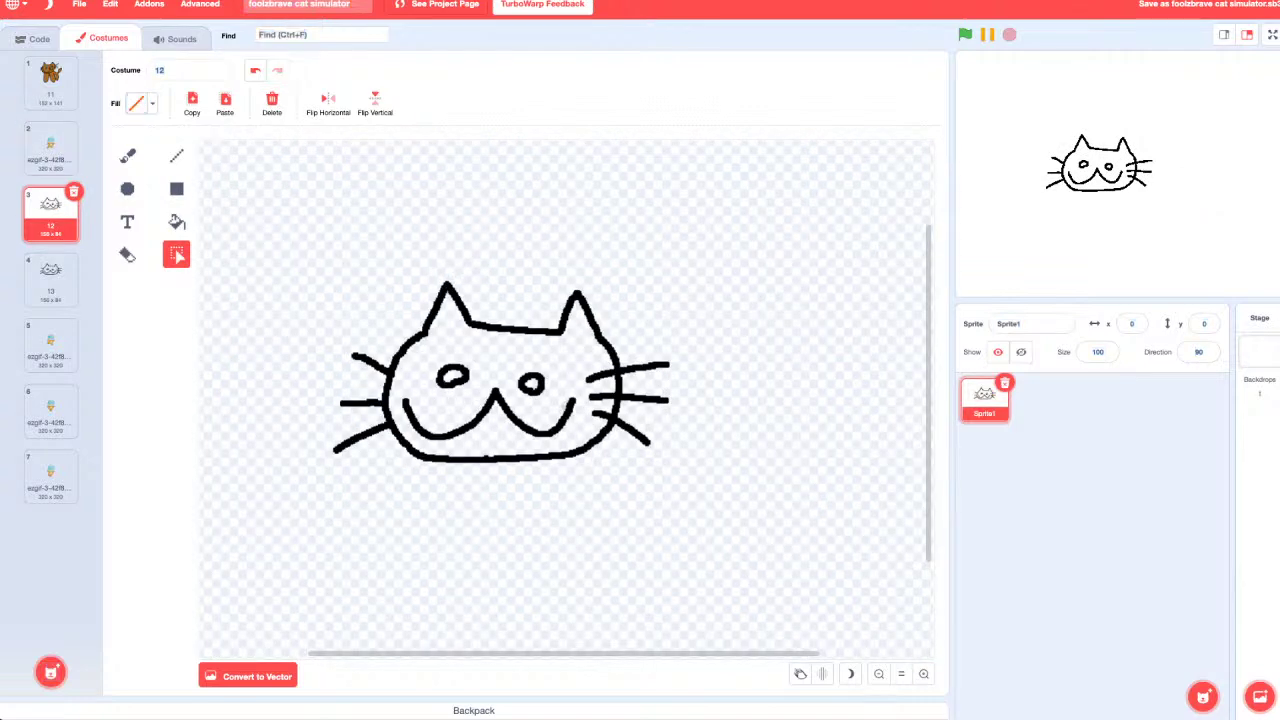
click(127, 155)
click(136, 103)
drag(177, 244, 92, 244)
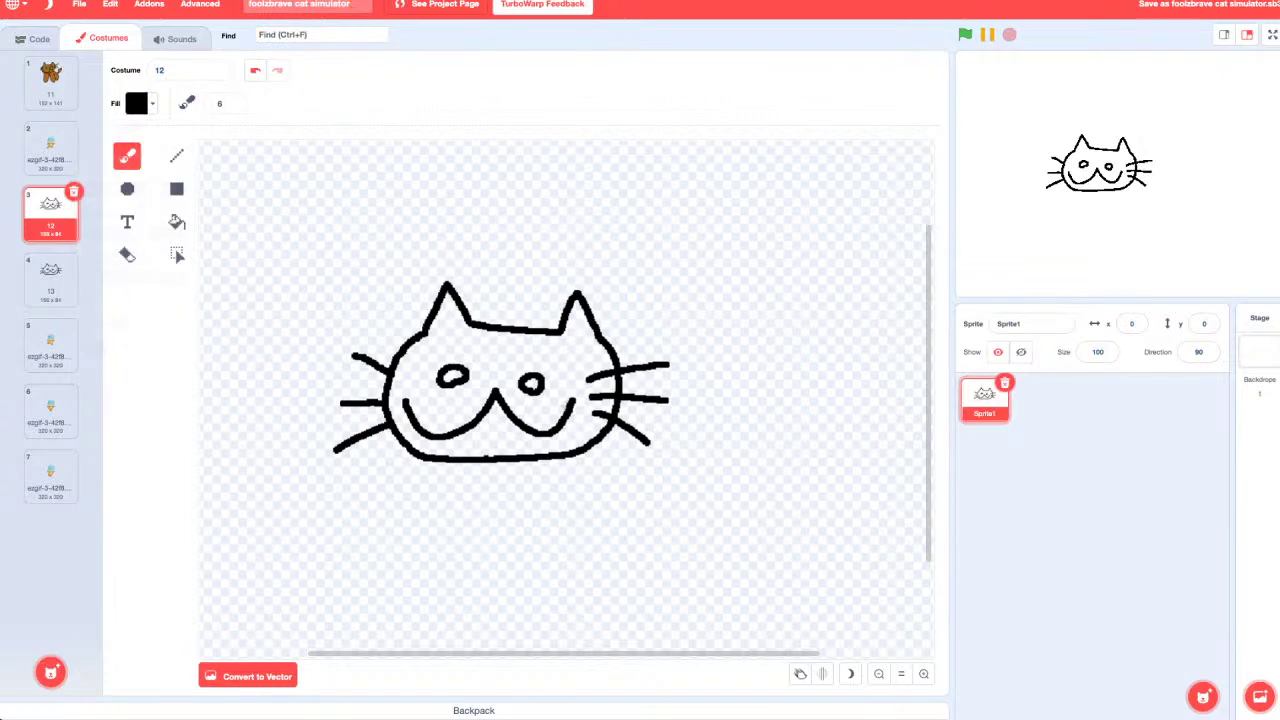
Step: Delete all remaining gingerbread GIF frames, keeping only costumes 11, 12 and 13
click(50, 345)
click(73, 322)
click(50, 148)
click(73, 126)
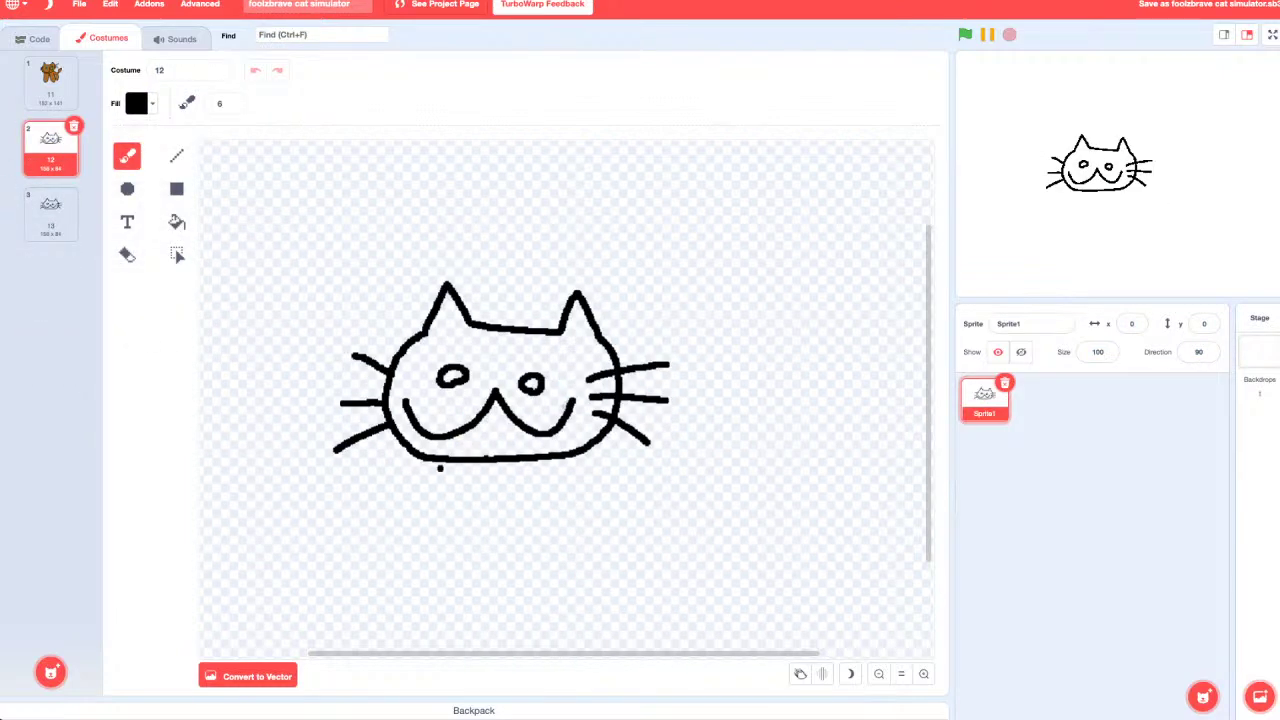
Step: Try a body outline with legs, an upright tail and a small inner hind leg below costume 12's cat head
mouse_move(410, 458)
mouse_down()
mouse_move(522, 566)
mouse_move(584, 496)
mouse_move(644, 534)
mouse_move(682, 411)
mouse_move(607, 451)
mouse_up()
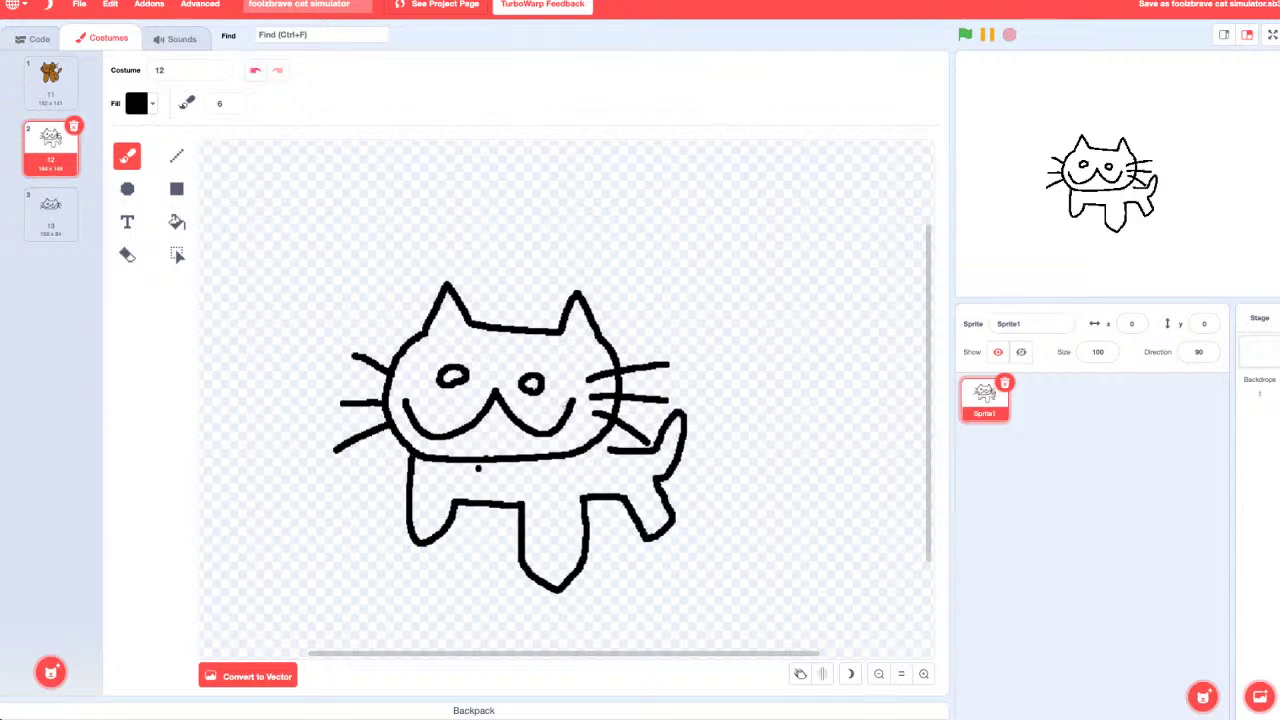
key(ctrl+z)
mouse_move(420, 460)
mouse_down()
mouse_move(390, 538)
mouse_move(462, 484)
mouse_move(520, 556)
mouse_move(582, 562)
mouse_move(576, 478)
mouse_move(636, 478)
mouse_move(670, 535)
mouse_move(712, 428)
mouse_move(680, 398)
mouse_move(620, 430)
mouse_up()
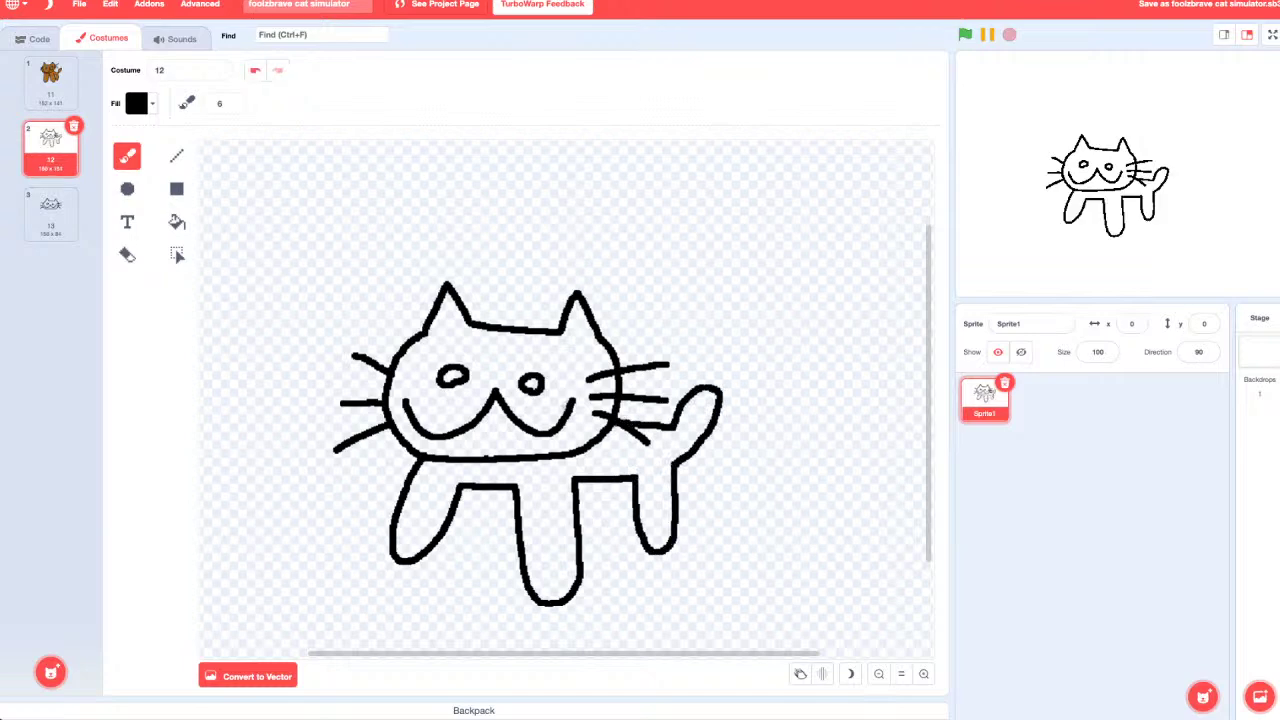
mouse_move(586, 482)
mouse_down()
mouse_move(585, 518)
mouse_move(614, 520)
mouse_move(592, 530)
mouse_move(589, 483)
mouse_up()
key(ctrl+z)
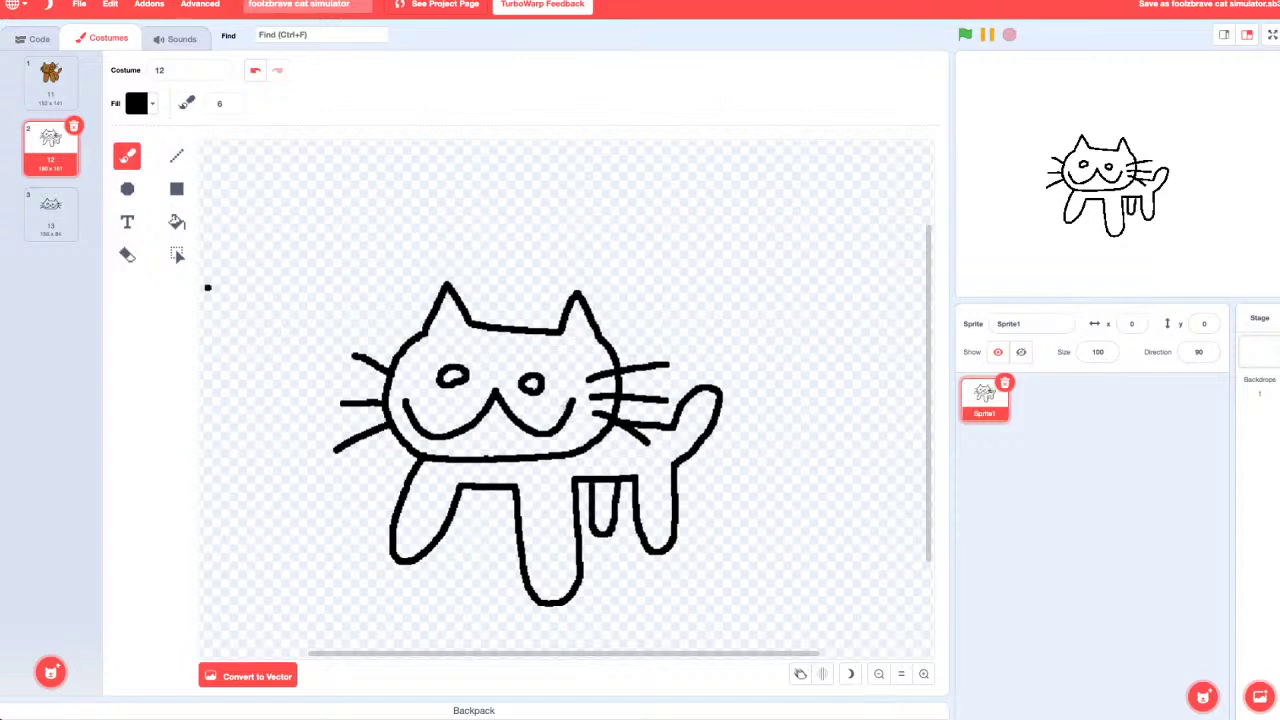
Step: Remove the slanted front leg from costume 12's body and erase its leftover line below the head
click(177, 256)
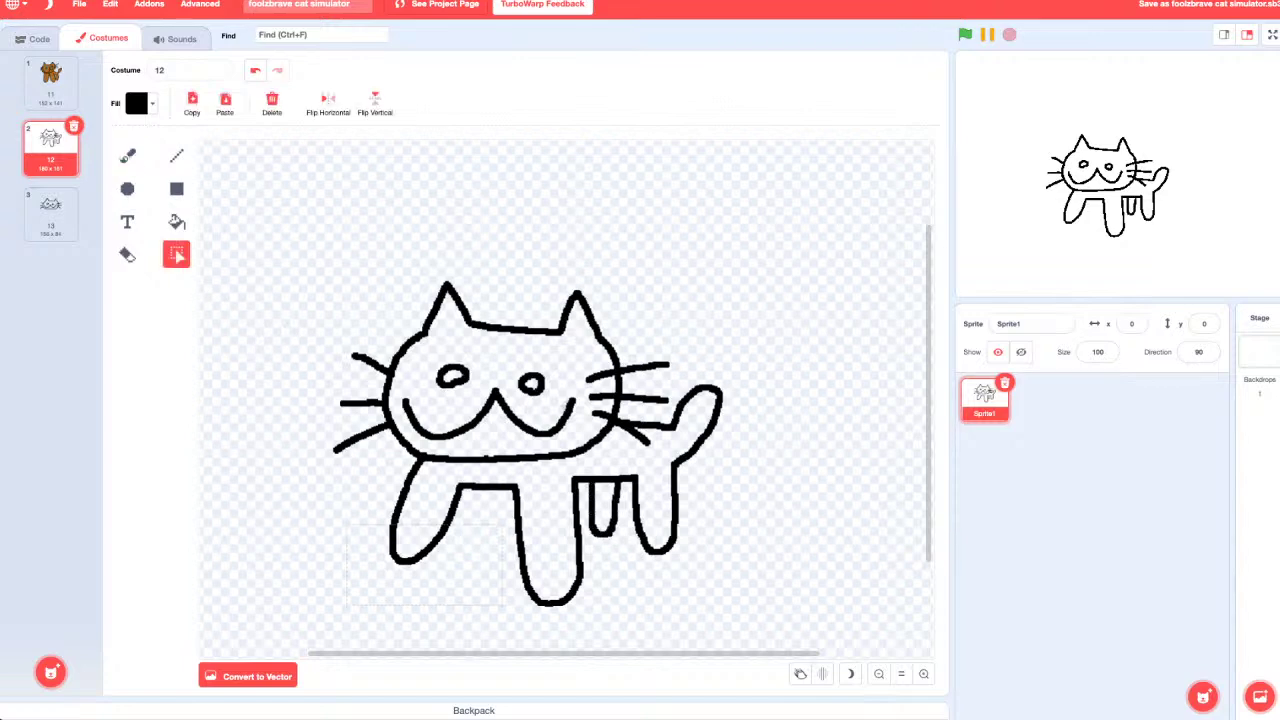
key(ctrl+z)
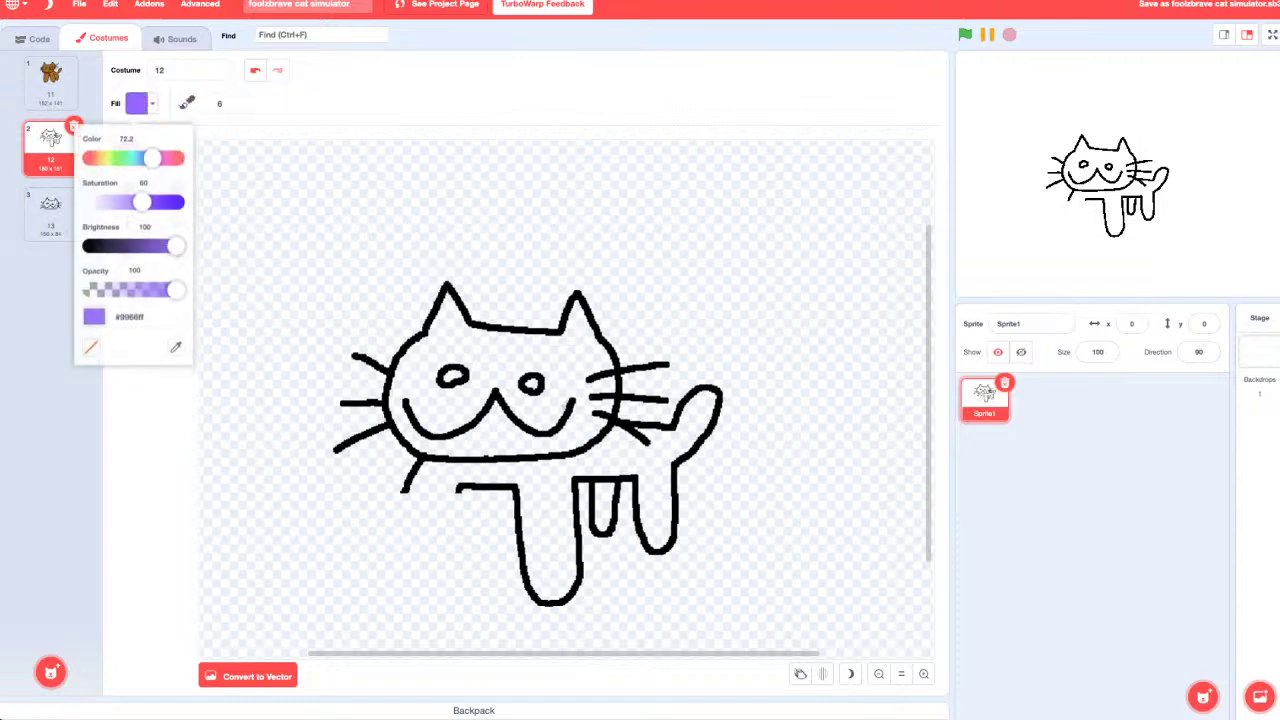
key(e)
drag(420, 492, 405, 480)
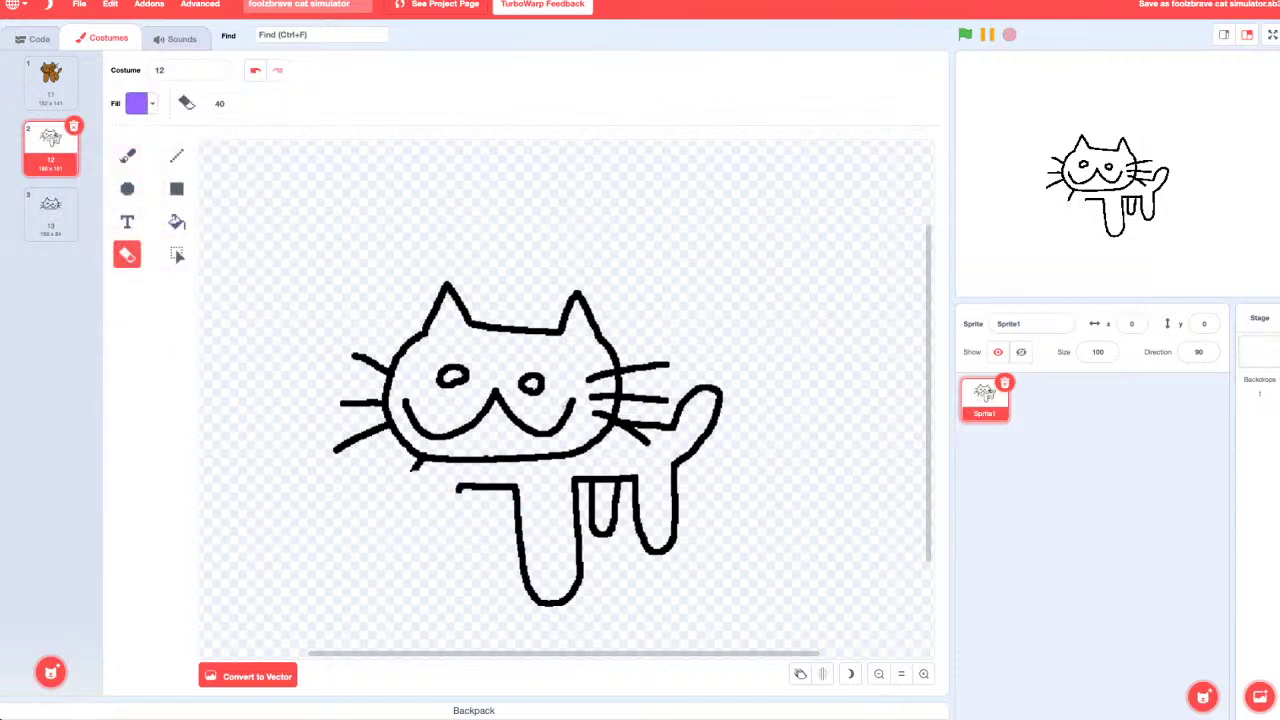
Step: Redraw costume 12's front leg as a straight black outline from the head down, undoing the first version
key(b)
click(137, 103)
drag(176, 243, 86, 243)
mouse_move(400, 452)
mouse_down()
mouse_move(397, 505)
mouse_move(440, 553)
mouse_move(459, 484)
mouse_up()
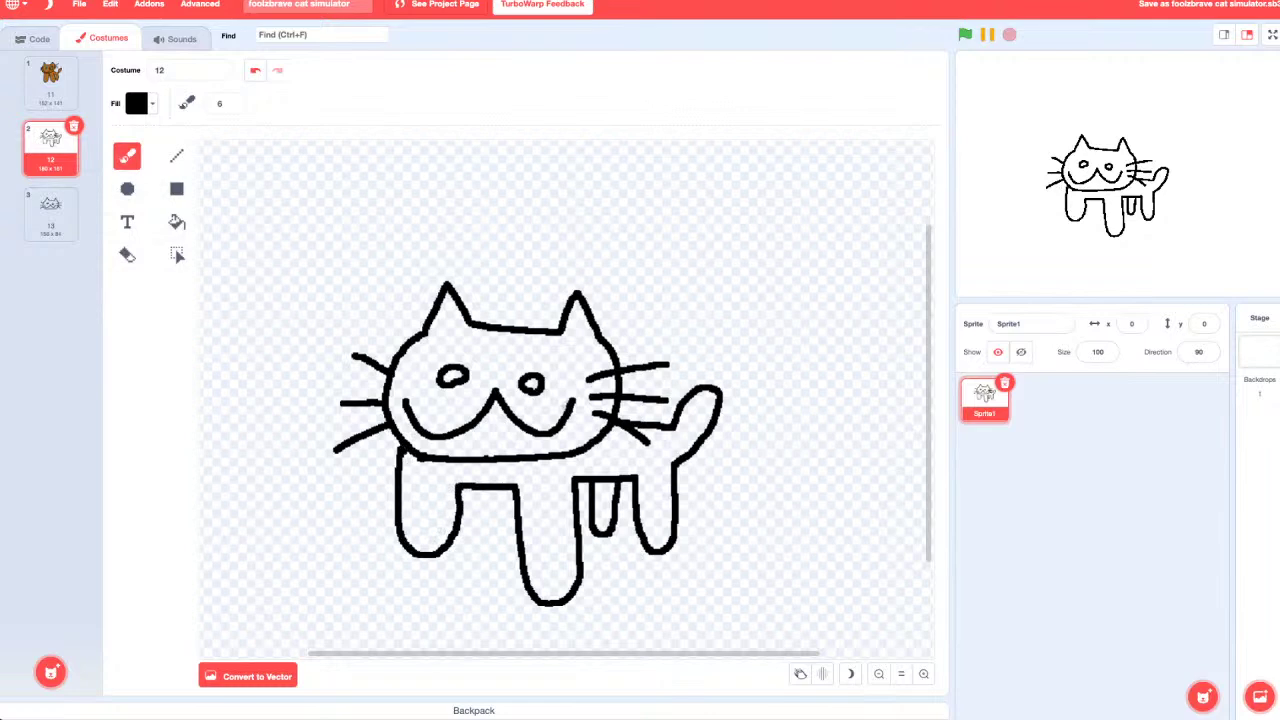
key(ctrl+z)
key(ctrl+z)
key(ctrl+z)
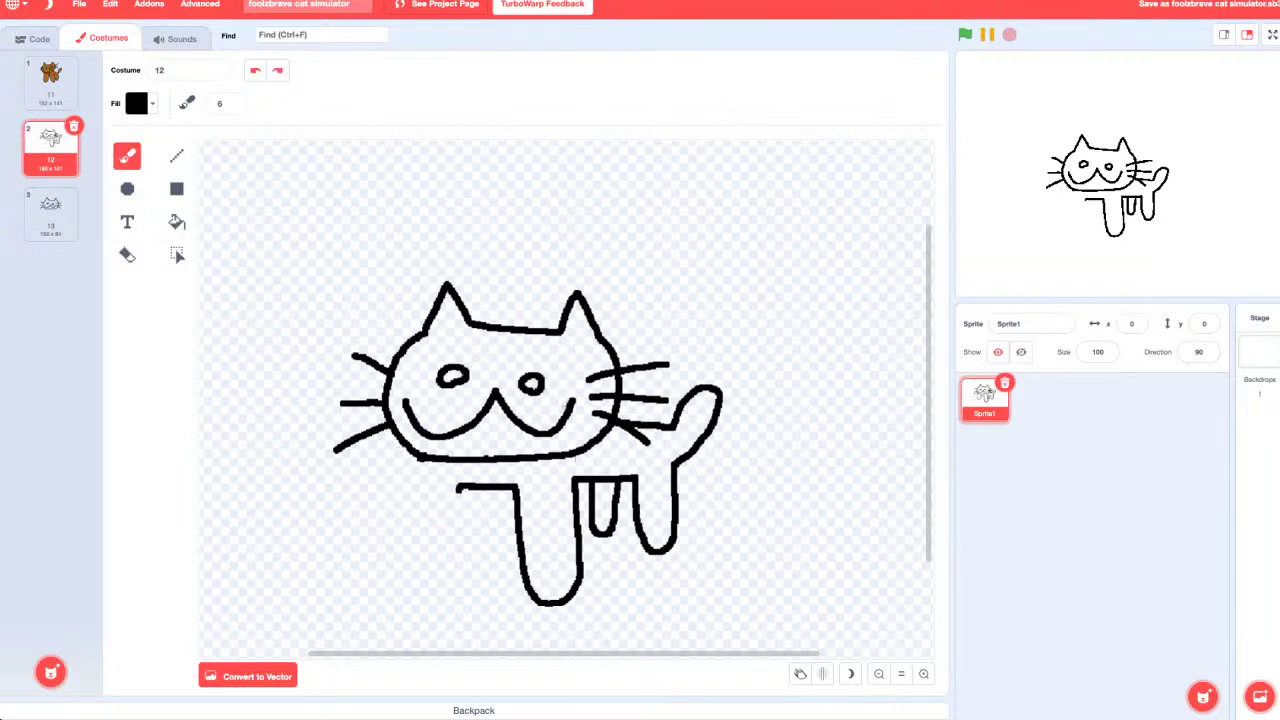
mouse_move(458, 490)
mouse_down()
mouse_move(458, 534)
mouse_move(436, 557)
mouse_move(402, 508)
mouse_move(402, 446)
mouse_up()
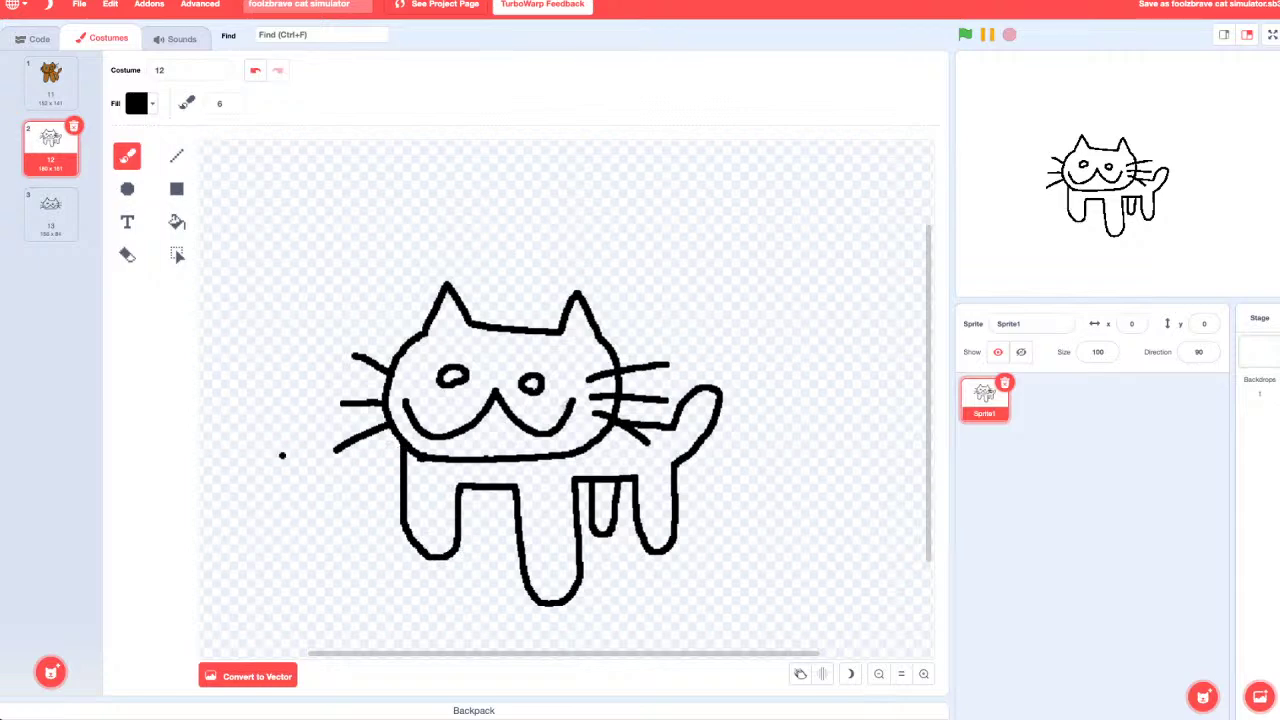
Step: Undo all the body strokes in costume 12 back to the bare cat head
key(ctrl+z)
key(ctrl+z)
key(ctrl+z)
key(ctrl+z)
key(ctrl+z)
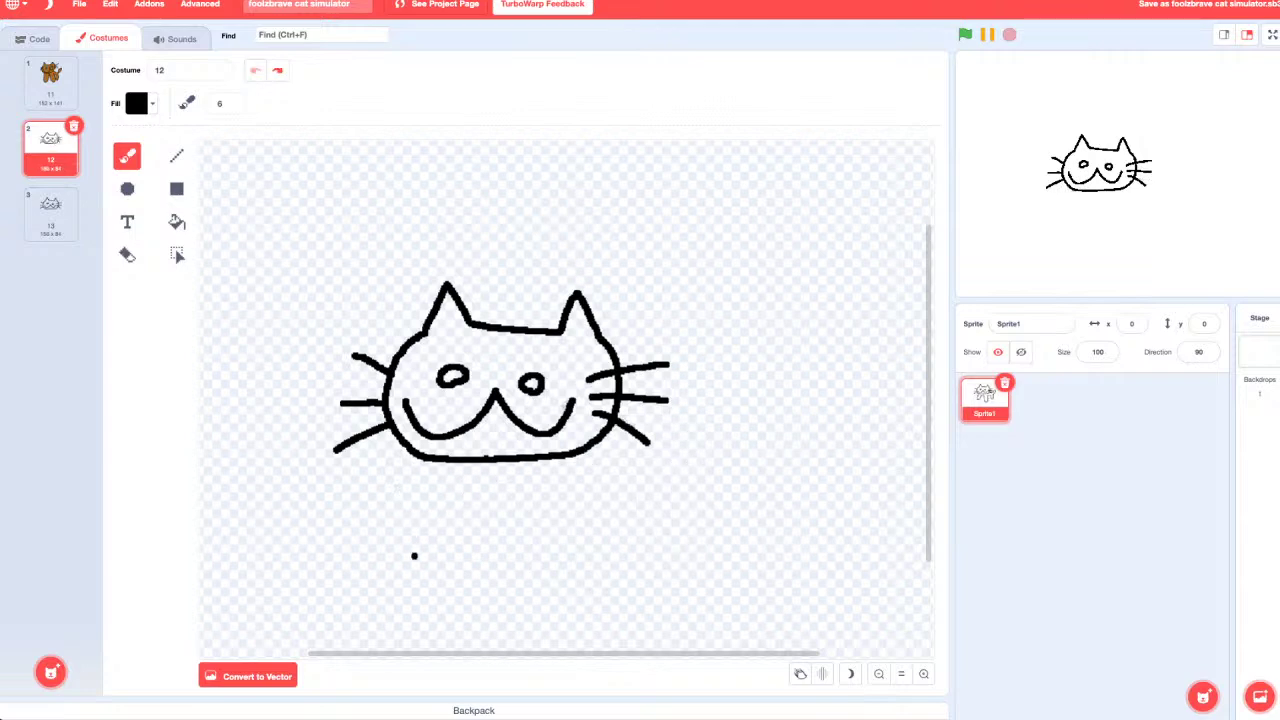
Step: Try several body outlines with splayed legs below costume 12's cat head, undoing each attempt
drag(434, 461, 381, 550)
key(ctrl+z)
mouse_move(436, 461)
mouse_down()
mouse_move(402, 522)
mouse_move(402, 585)
mouse_move(468, 502)
mouse_move(494, 499)
mouse_move(566, 586)
mouse_move(573, 526)
mouse_move(548, 462)
mouse_up()
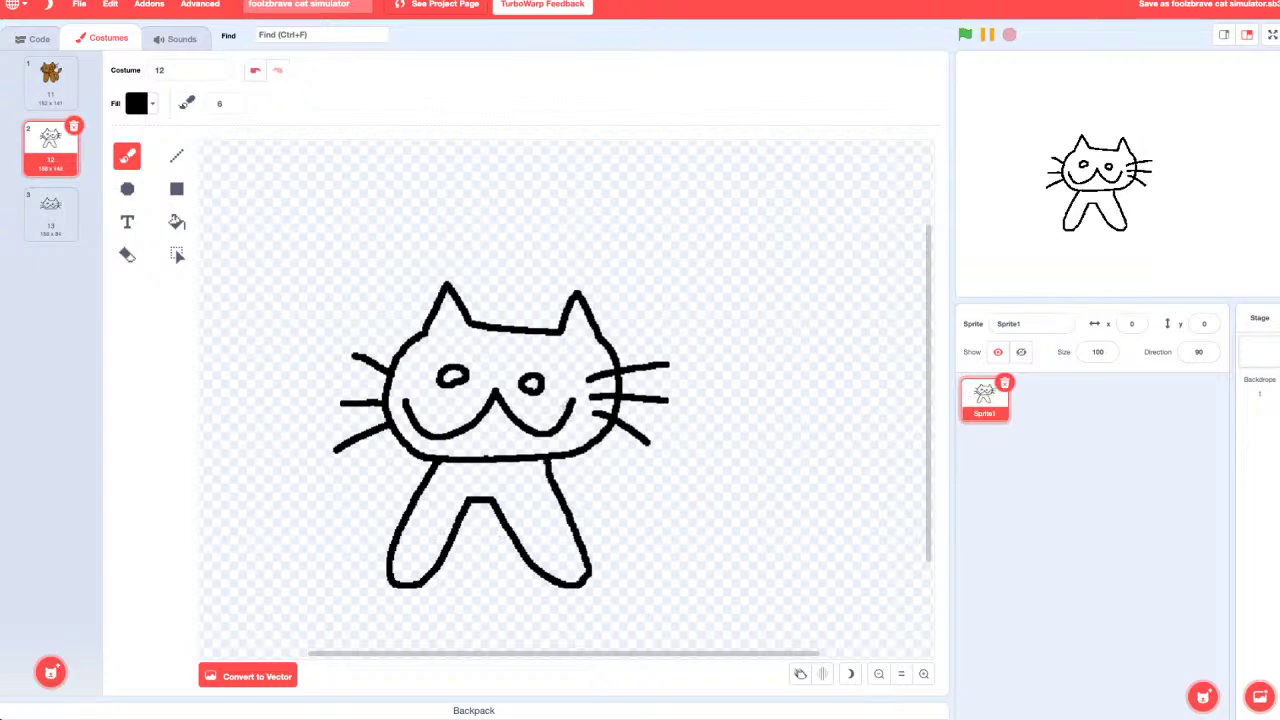
key(ctrl+z)
mouse_move(445, 462)
mouse_down()
mouse_move(392, 502)
mouse_move(450, 592)
mouse_move(490, 498)
mouse_move(571, 629)
mouse_move(563, 497)
mouse_up()
key(ctrl+z)
mouse_move(447, 461)
mouse_down()
mouse_move(428, 467)
mouse_move(385, 546)
mouse_move(490, 502)
mouse_move(605, 598)
mouse_move(588, 494)
mouse_up()
key(ctrl+z)
mouse_move(436, 461)
mouse_down()
mouse_move(382, 550)
mouse_move(412, 586)
mouse_move(476, 502)
mouse_move(556, 606)
mouse_move(575, 496)
mouse_move(636, 535)
mouse_move(697, 396)
mouse_move(648, 440)
mouse_move(612, 430)
mouse_up()
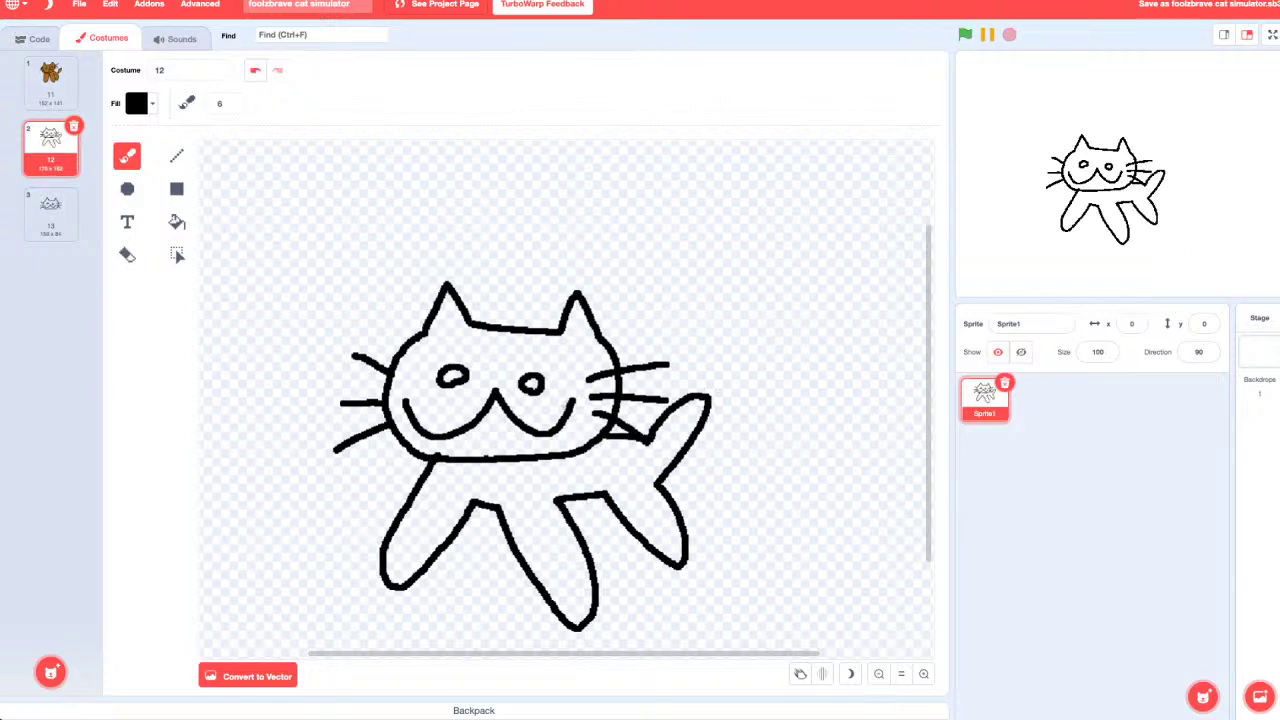
key(ctrl+z)
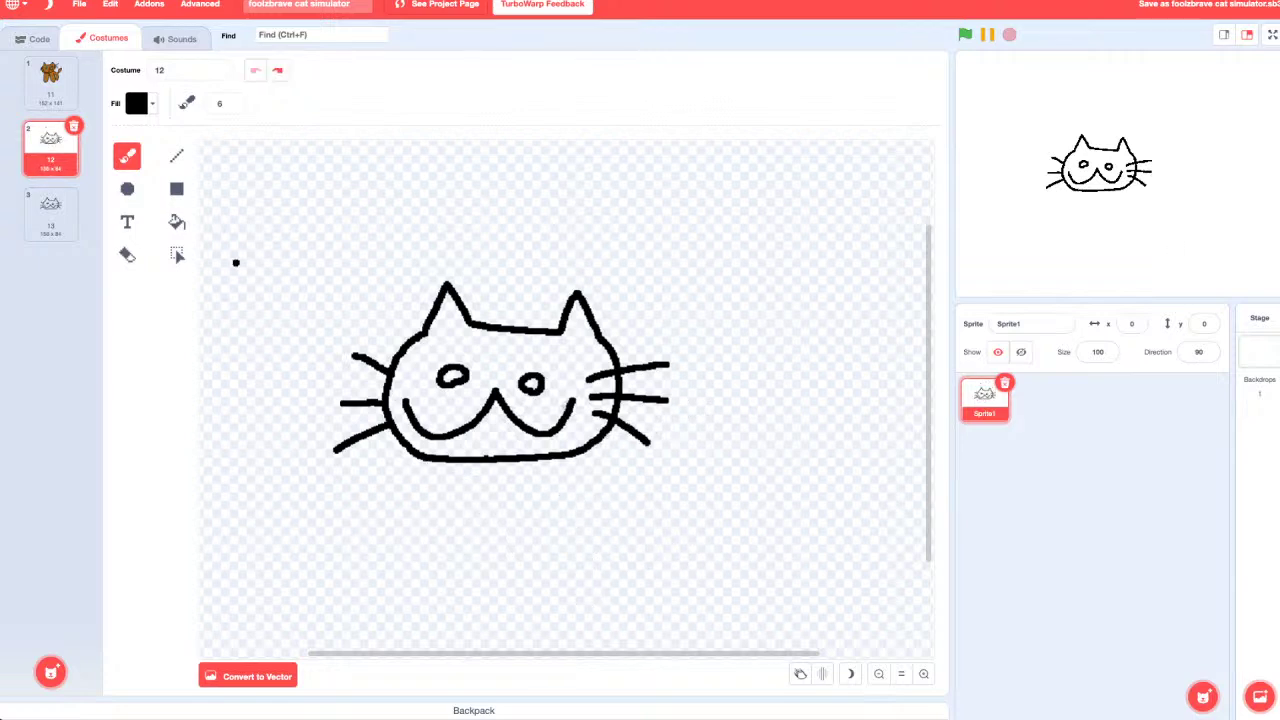
Step: Draw a walking body with a bent front leg, three more legs and a raised tail on costume 12's cat
mouse_move(519, 516)
mouse_down()
mouse_move(556, 630)
mouse_move(640, 494)
mouse_move(697, 459)
mouse_move(687, 428)
mouse_move(625, 426)
mouse_up()
mouse_move(455, 487)
mouse_down()
mouse_move(474, 604)
mouse_move(538, 509)
mouse_move(636, 504)
mouse_move(649, 558)
mouse_up()
drag(446, 461, 446, 486)
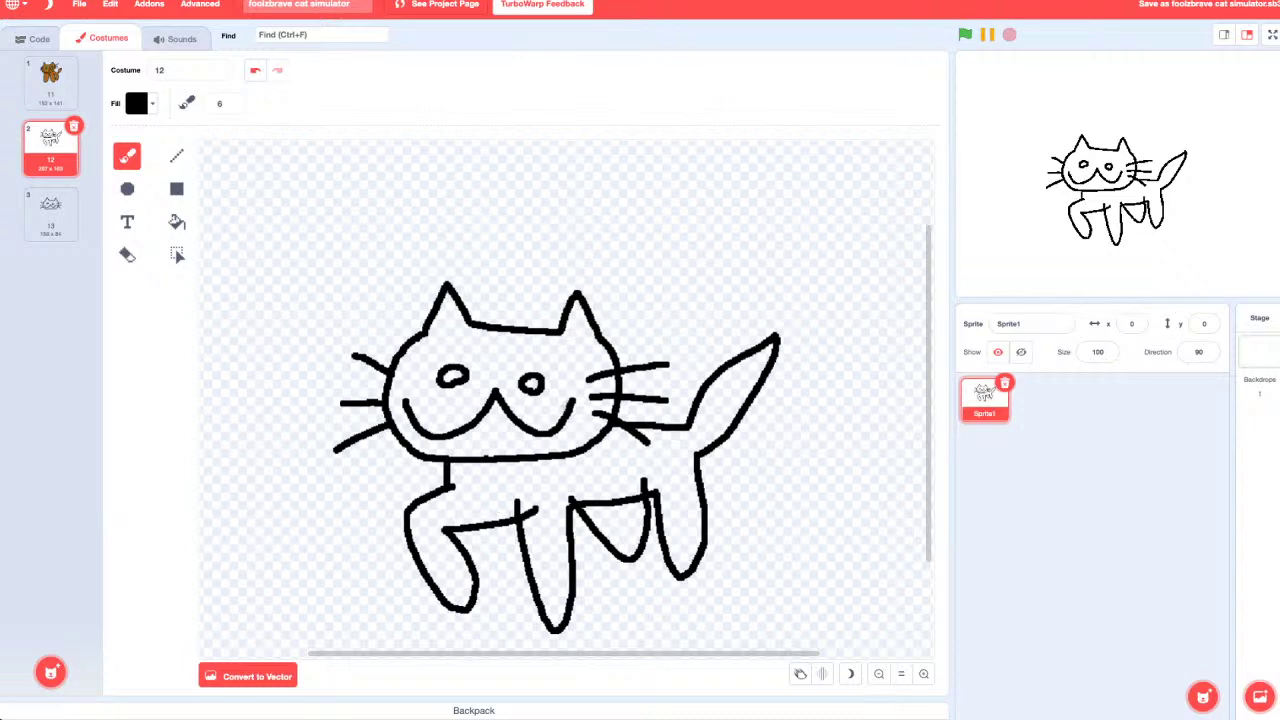
Step: Turn on onion skinning in costume 13 and draw a second walking pose with swapped legs and a raised tail
click(50, 212)
click(822, 673)
click(800, 673)
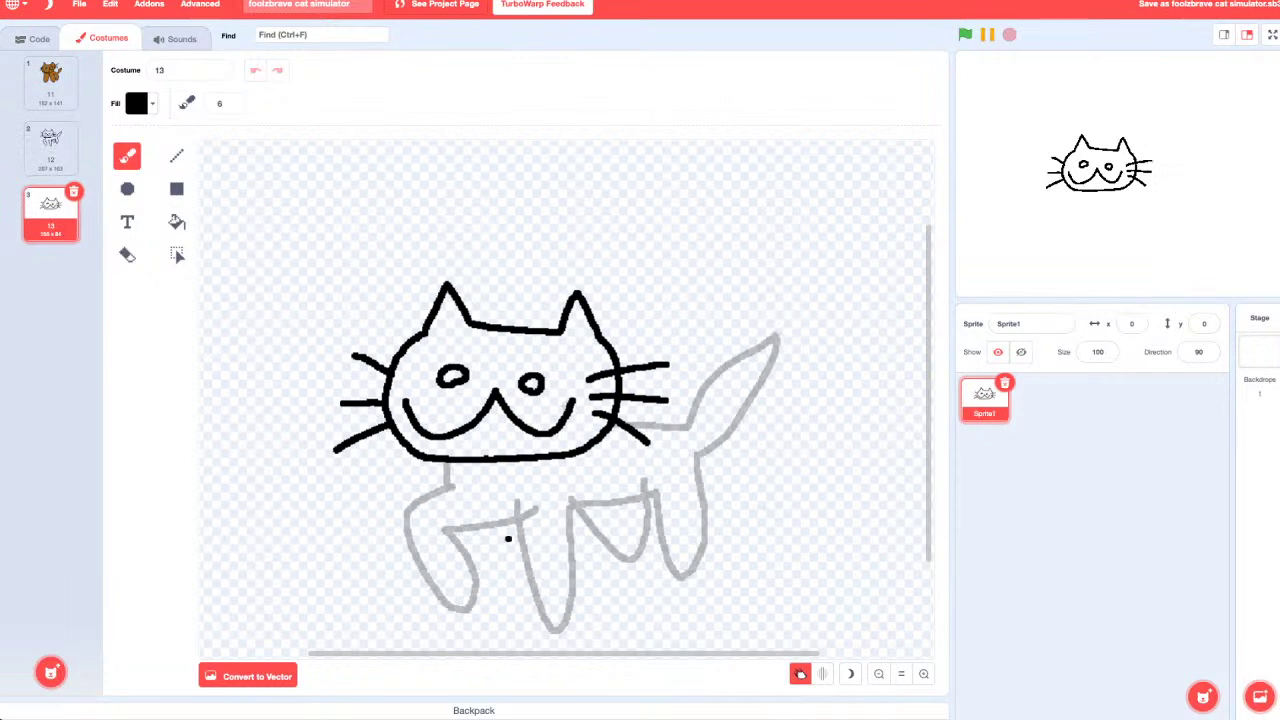
mouse_move(540, 500)
mouse_down()
mouse_move(505, 612)
mouse_move(540, 538)
mouse_move(572, 522)
mouse_move(526, 506)
mouse_move(483, 568)
mouse_move(584, 512)
mouse_up()
key(ctrl+z)
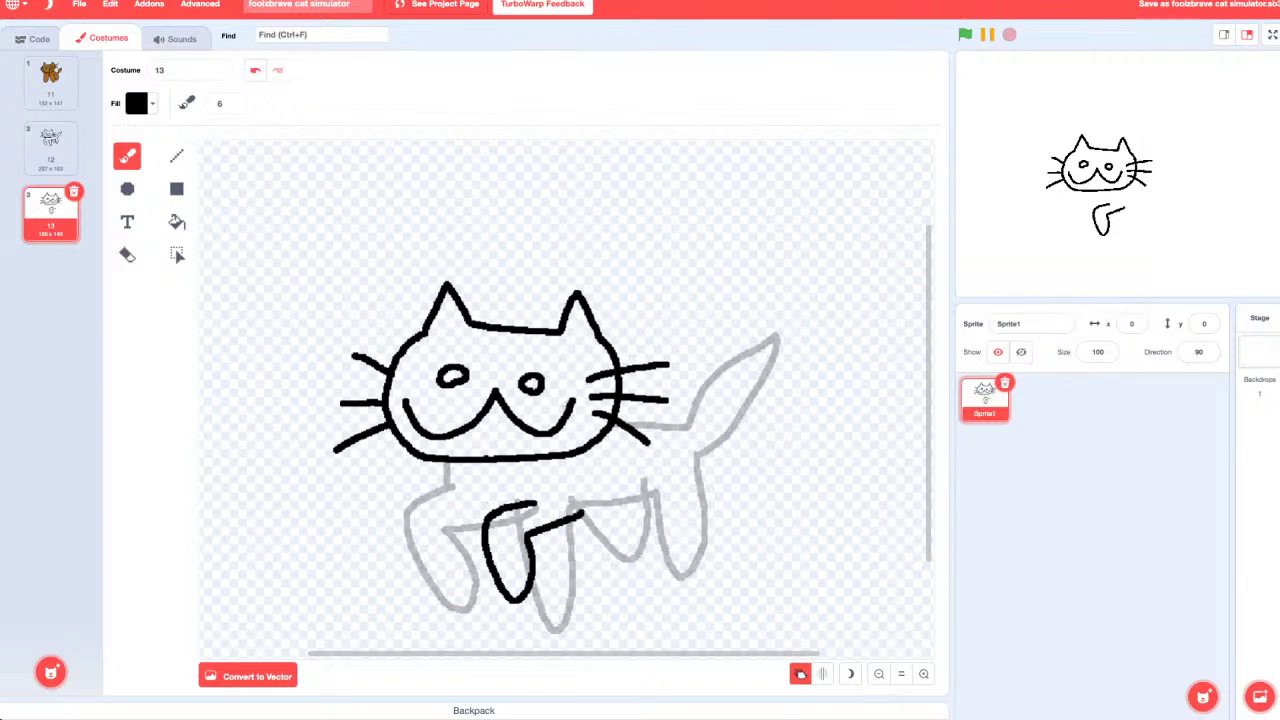
mouse_move(584, 513)
mouse_down()
mouse_move(632, 505)
mouse_move(710, 558)
mouse_move(692, 499)
mouse_move(741, 439)
mouse_move(735, 346)
mouse_move(686, 435)
mouse_move(608, 428)
mouse_up()
drag(588, 514, 640, 508)
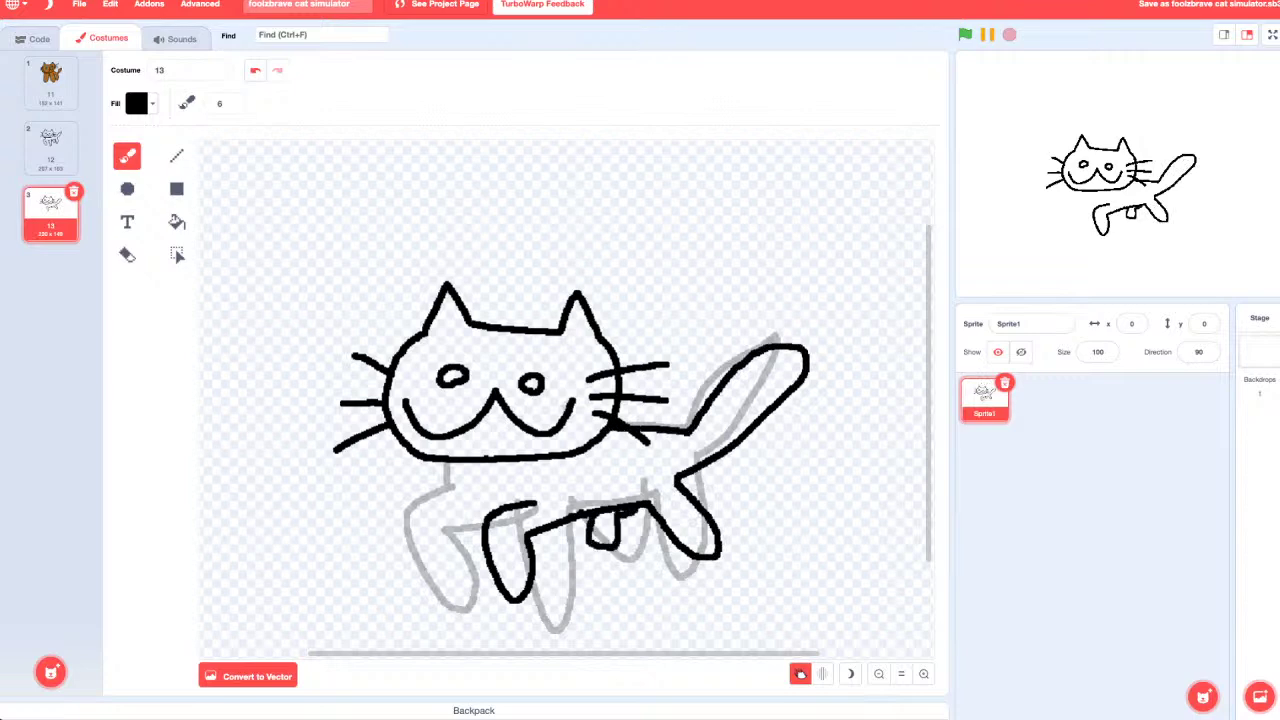
mouse_move(456, 527)
mouse_down()
mouse_move(482, 521)
mouse_move(442, 616)
mouse_move(412, 502)
mouse_move(421, 459)
mouse_up()
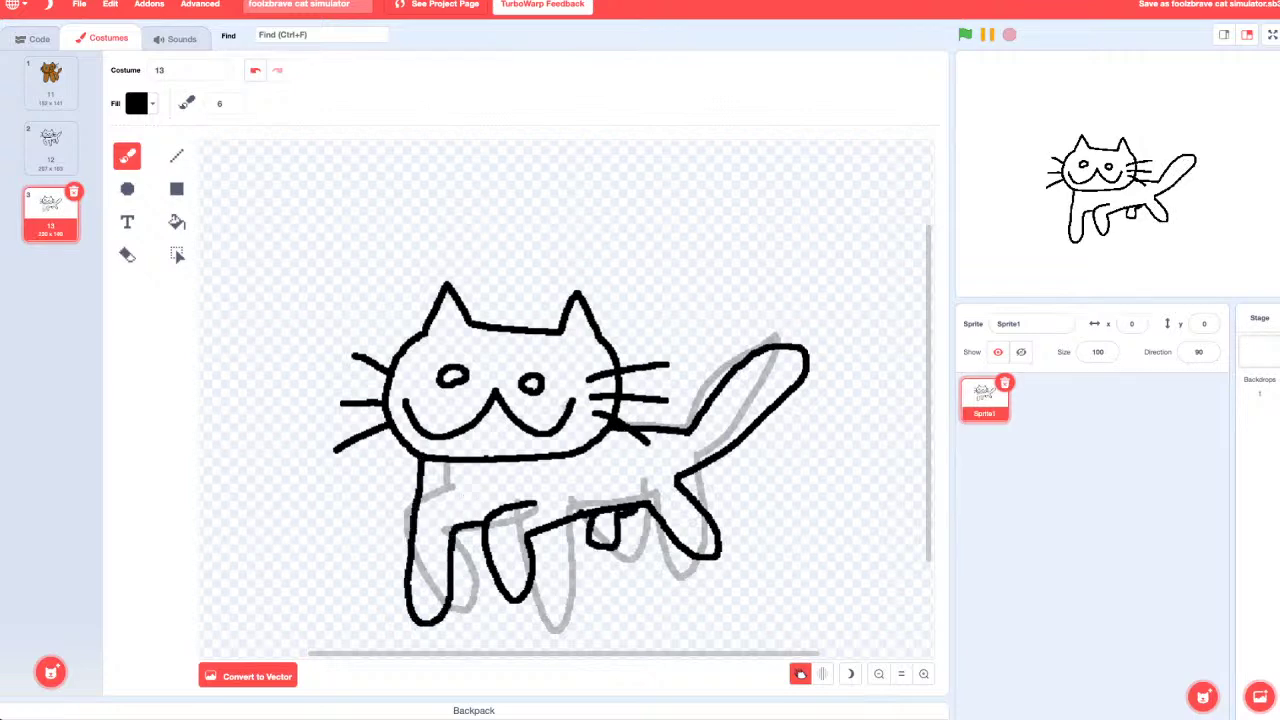
Step: Turn off onion skinning and alternate between costumes 12 and 13 to compare the two walking poses
click(50, 145)
click(50, 212)
click(800, 673)
click(50, 145)
click(50, 212)
click(50, 145)
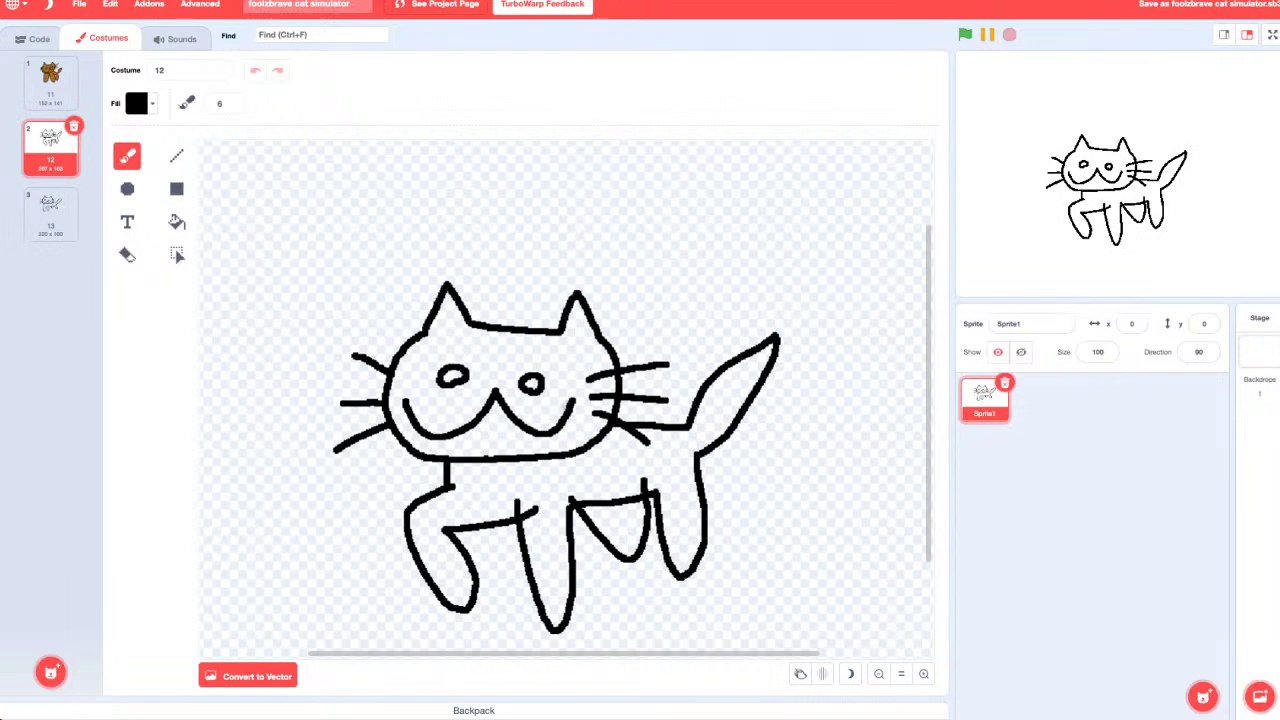
Step: Delete costumes 12 and 13, keeping only the brown cat costume 11
click(50, 212)
click(50, 145)
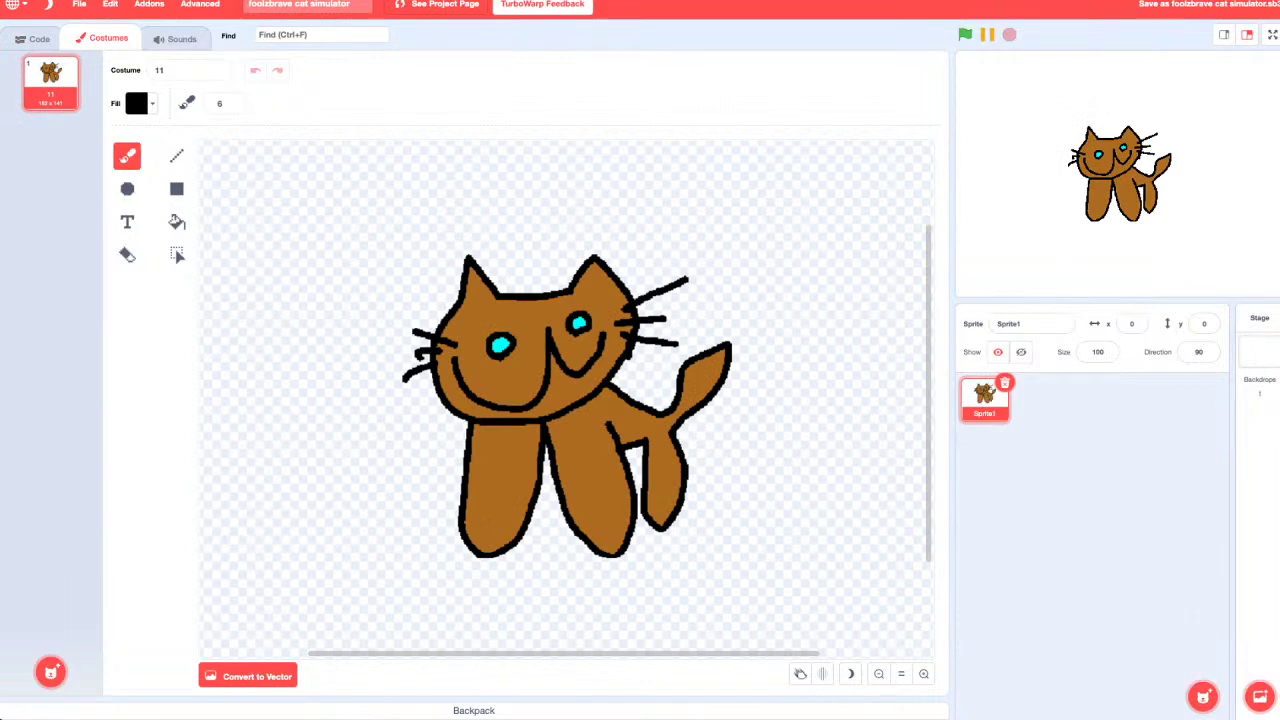
Step: Add a blank costume, convert it to bitmap and draw a black cat head outline with ears and a curved mouth
click(51, 614)
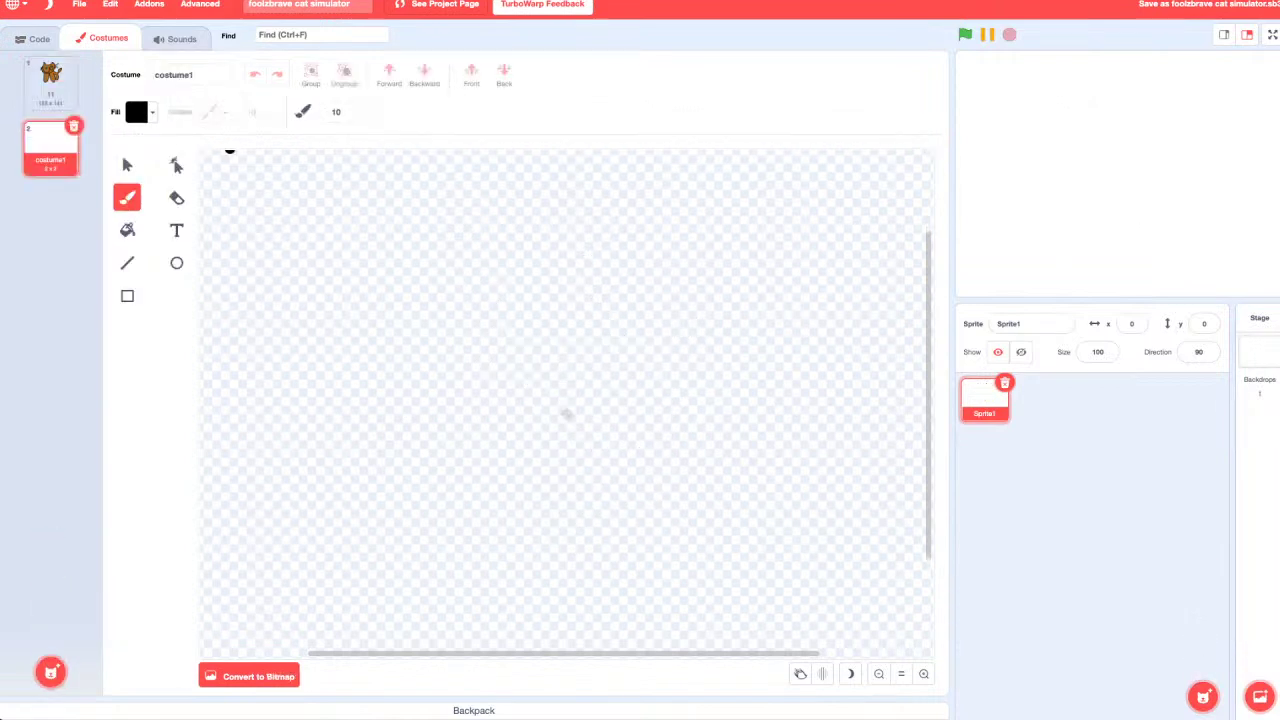
click(249, 676)
mouse_move(557, 472)
mouse_down()
mouse_move(458, 472)
mouse_move(399, 371)
mouse_move(416, 341)
mouse_move(456, 326)
mouse_move(578, 325)
mouse_move(604, 394)
mouse_move(556, 470)
mouse_up()
mouse_move(424, 404)
mouse_down()
mouse_move(556, 413)
mouse_move(565, 390)
mouse_move(446, 386)
mouse_up()
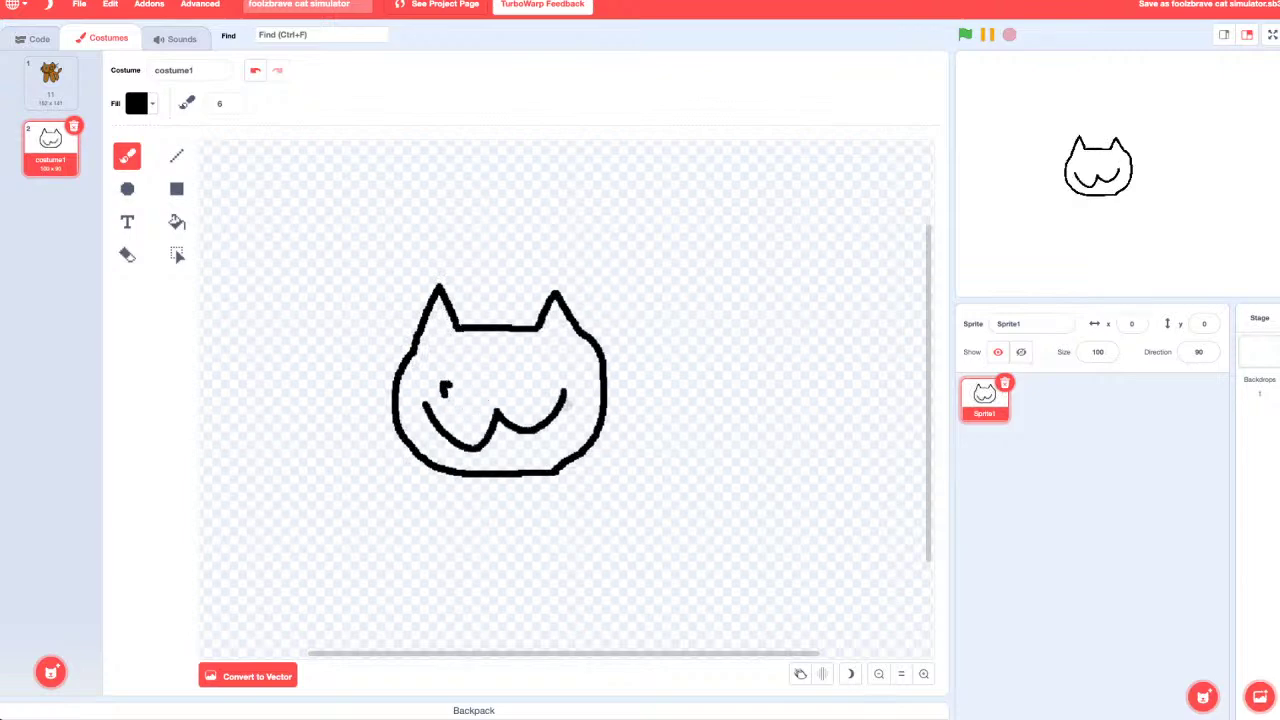
Step: Try solid dot eyes and whiskers on both sides of the new cat head, and undo them
mouse_move(598, 388)
mouse_down()
mouse_move(632, 384)
mouse_move(638, 418)
mouse_move(598, 436)
mouse_up()
drag(367, 397, 332, 381)
mouse_move(384, 432)
mouse_down()
mouse_move(338, 429)
mouse_move(322, 468)
mouse_up()
key(ctrl+z)
key(ctrl+z)
key(ctrl+z)
key(ctrl+z)
key(ctrl+z)
key(ctrl+z)
key(ctrl+z)
key(ctrl+z)
key(ctrl+z)
key(ctrl+z)
key(ctrl+z)
key(ctrl+z)
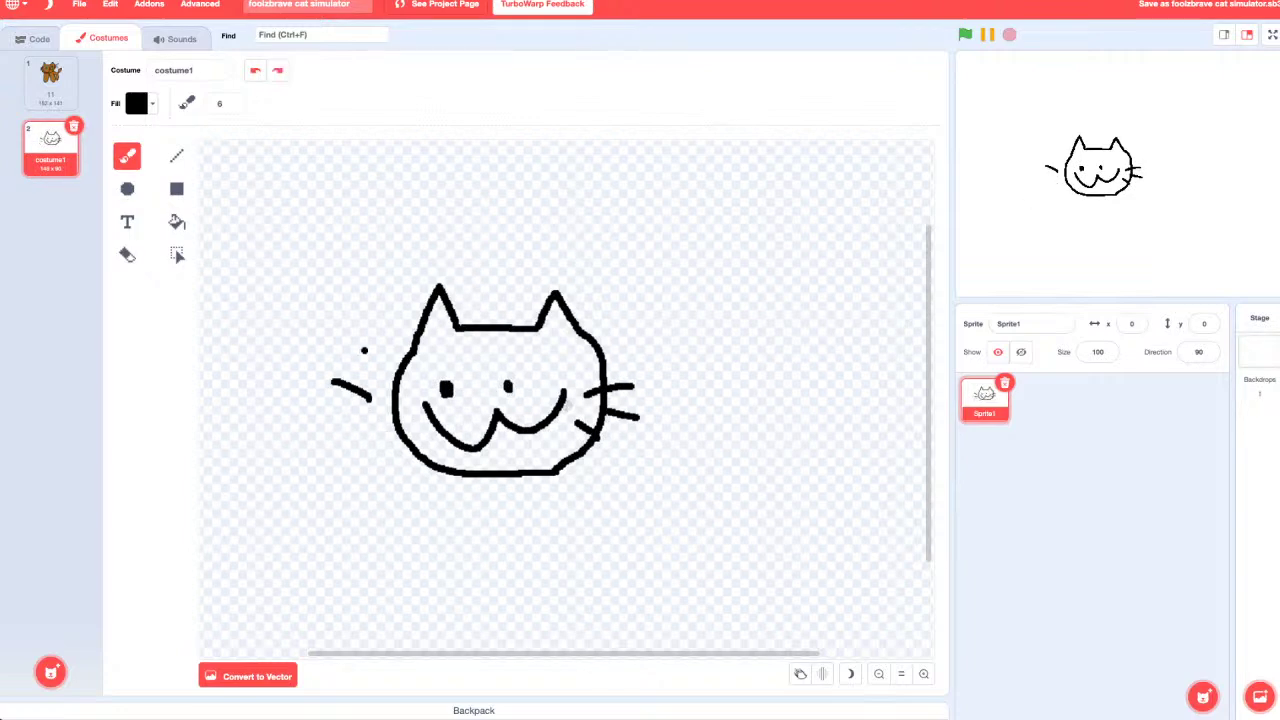
key(ctrl+shift+z)
key(ctrl+shift+z)
Step: Draw two small open oval eyes above the mouth of the new cat head
mouse_move(466, 380)
mouse_down()
mouse_move(456, 399)
mouse_move(452, 364)
mouse_move(452, 391)
mouse_move(528, 378)
mouse_up()
key(ctrl+z)
key(ctrl+z)
key(ctrl+z)
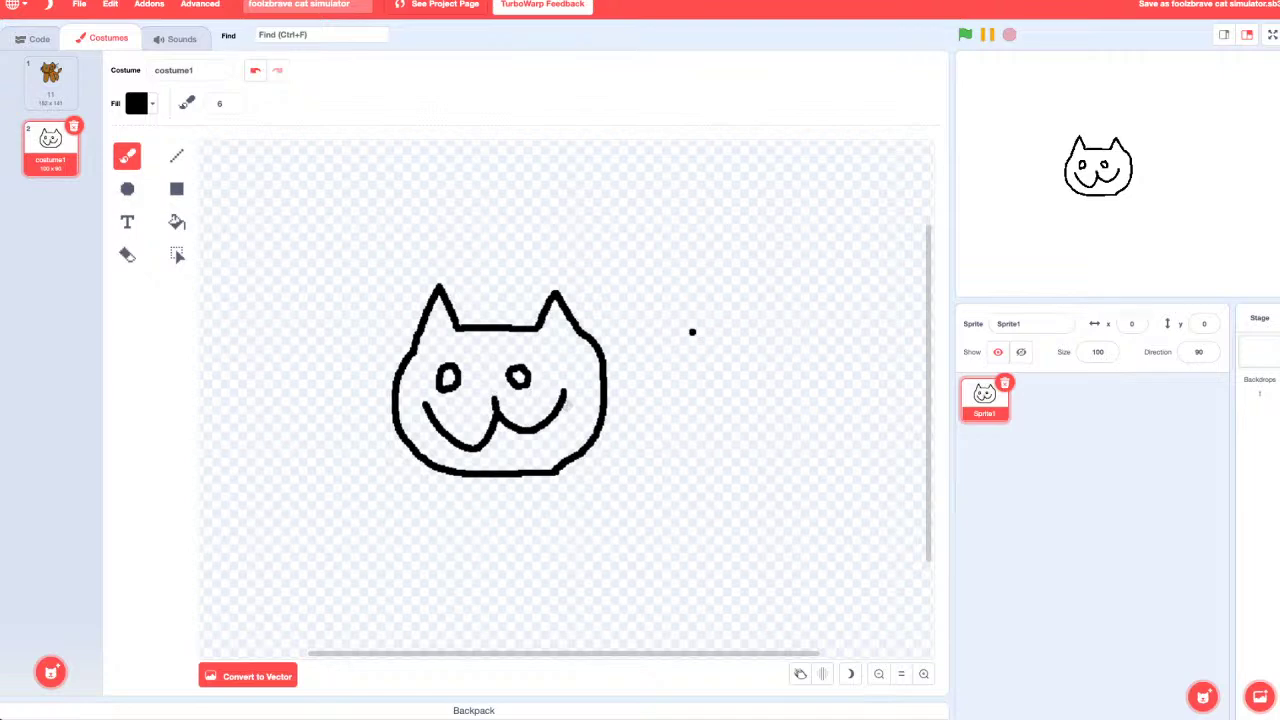
Step: Draw three whiskers on each side of the new cat head
drag(580, 377, 676, 348)
drag(580, 396, 662, 394)
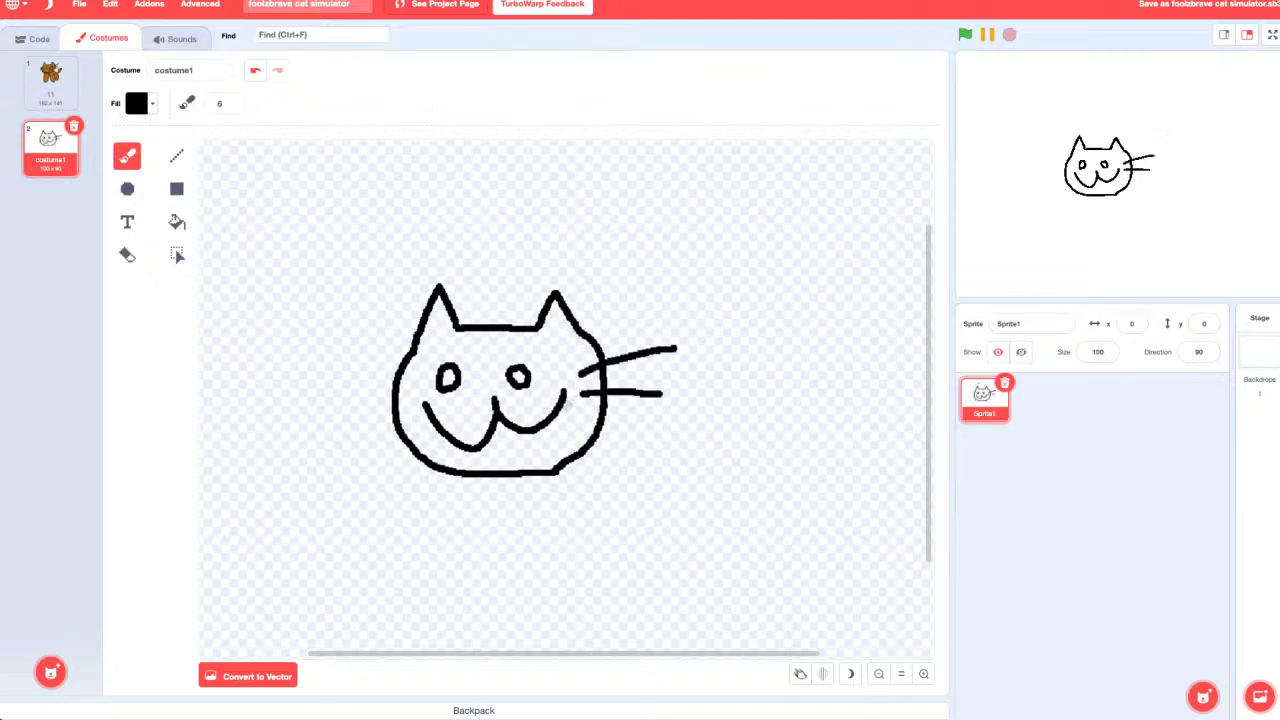
drag(586, 405, 655, 438)
drag(408, 397, 357, 431)
mouse_move(398, 394)
mouse_down()
mouse_move(351, 395)
mouse_move(349, 355)
mouse_up()
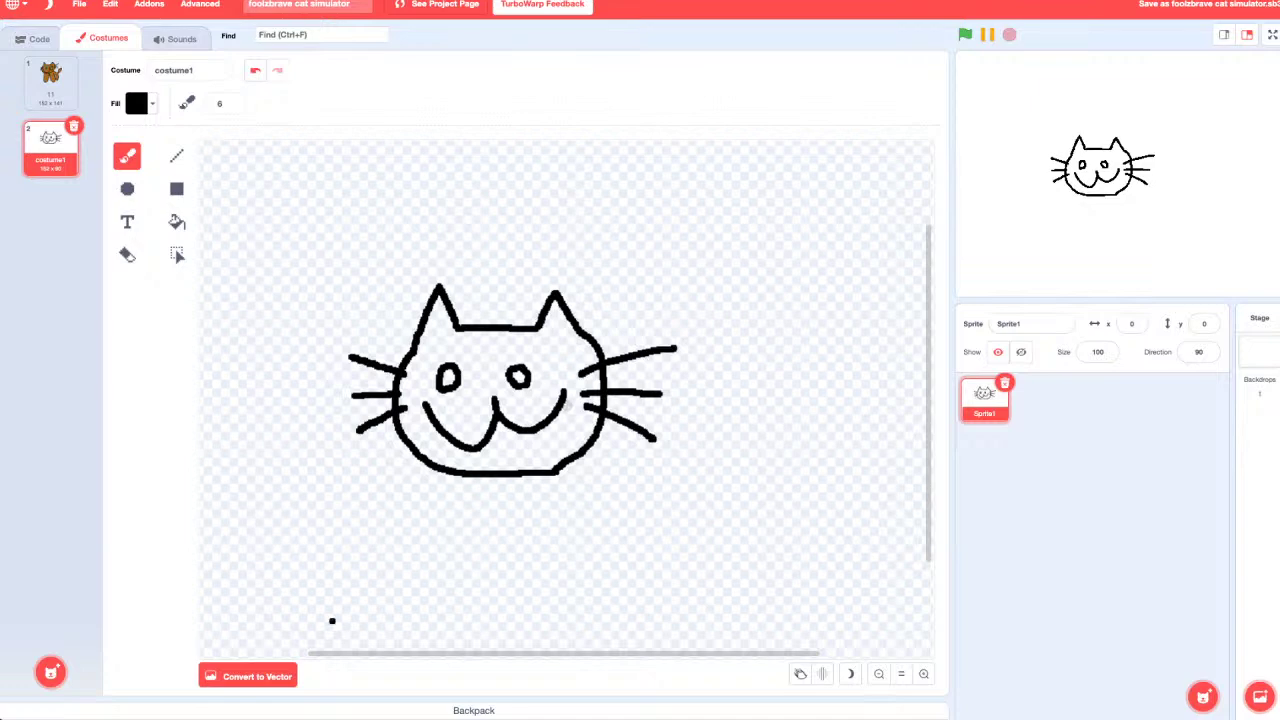
Step: Try several freehand outlines of a body with legs and tail beneath the cat head
mouse_move(432, 466)
mouse_down()
mouse_move(380, 520)
mouse_move(514, 530)
mouse_move(570, 492)
mouse_move(656, 532)
mouse_move(726, 447)
mouse_move(698, 428)
mouse_move(604, 425)
mouse_up()
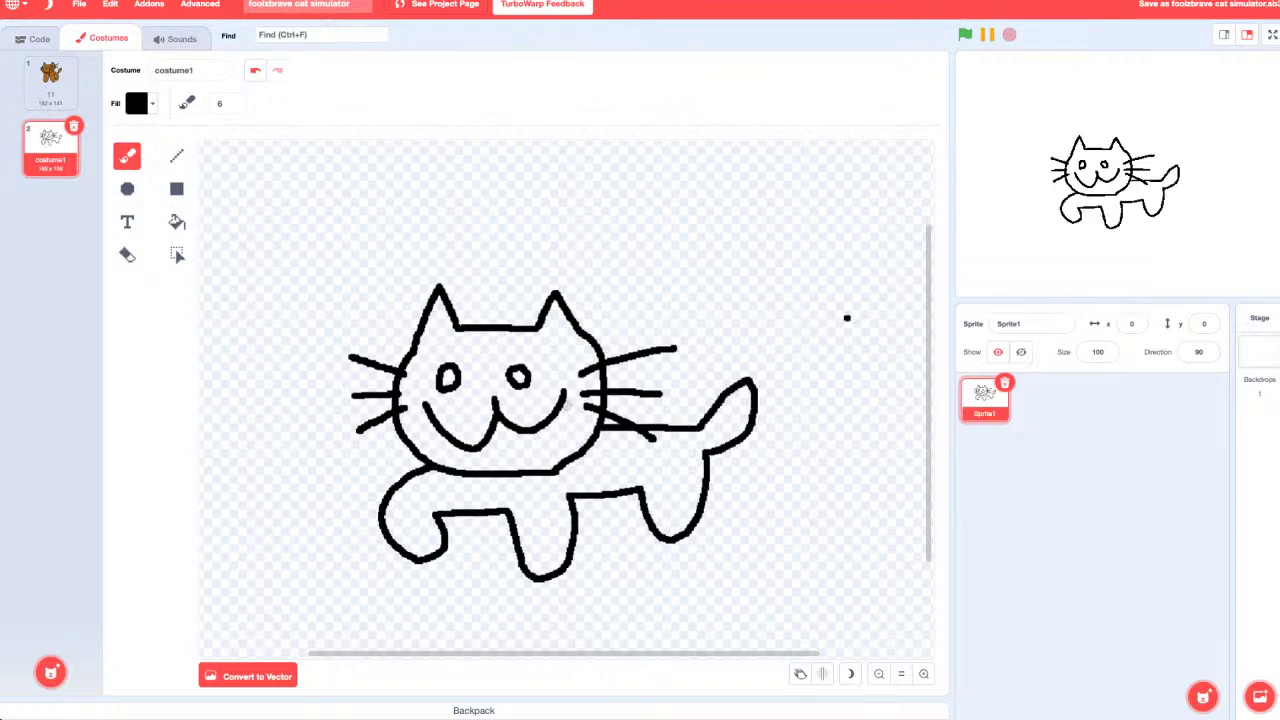
key(ctrl+z)
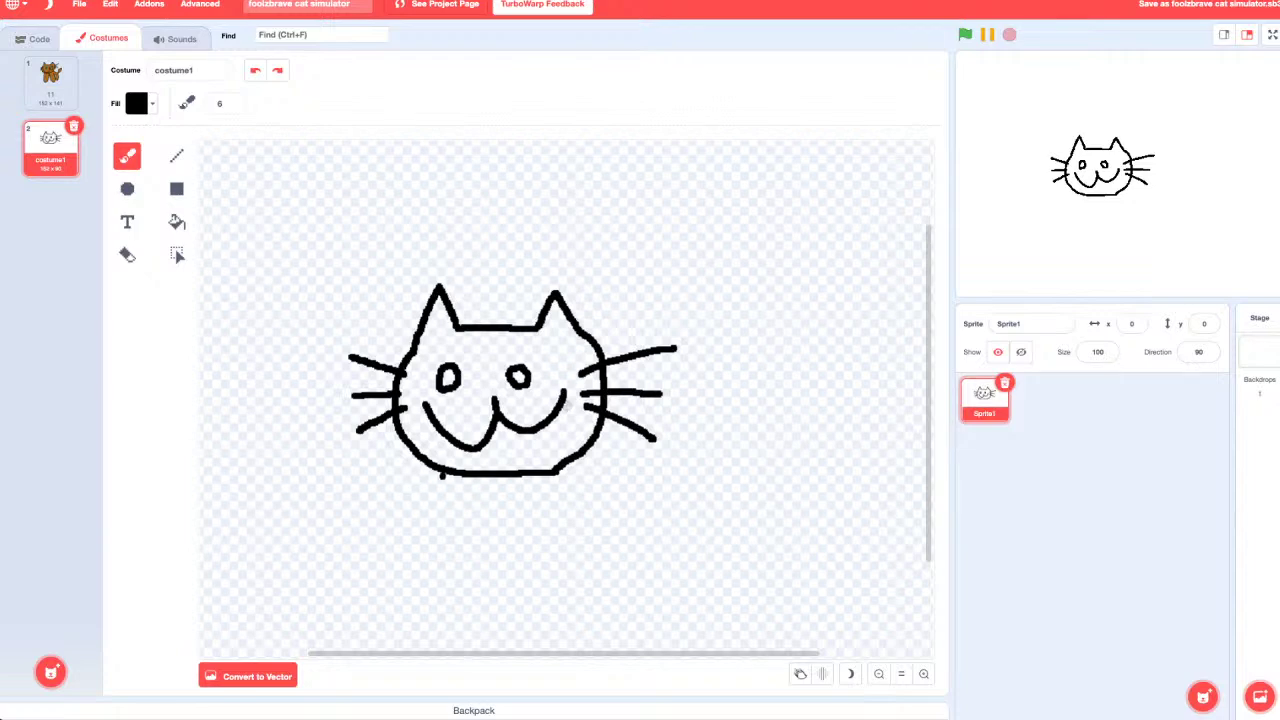
mouse_move(431, 472)
mouse_down()
mouse_move(394, 566)
mouse_move(480, 520)
mouse_move(567, 592)
mouse_move(548, 520)
mouse_move(614, 512)
mouse_up()
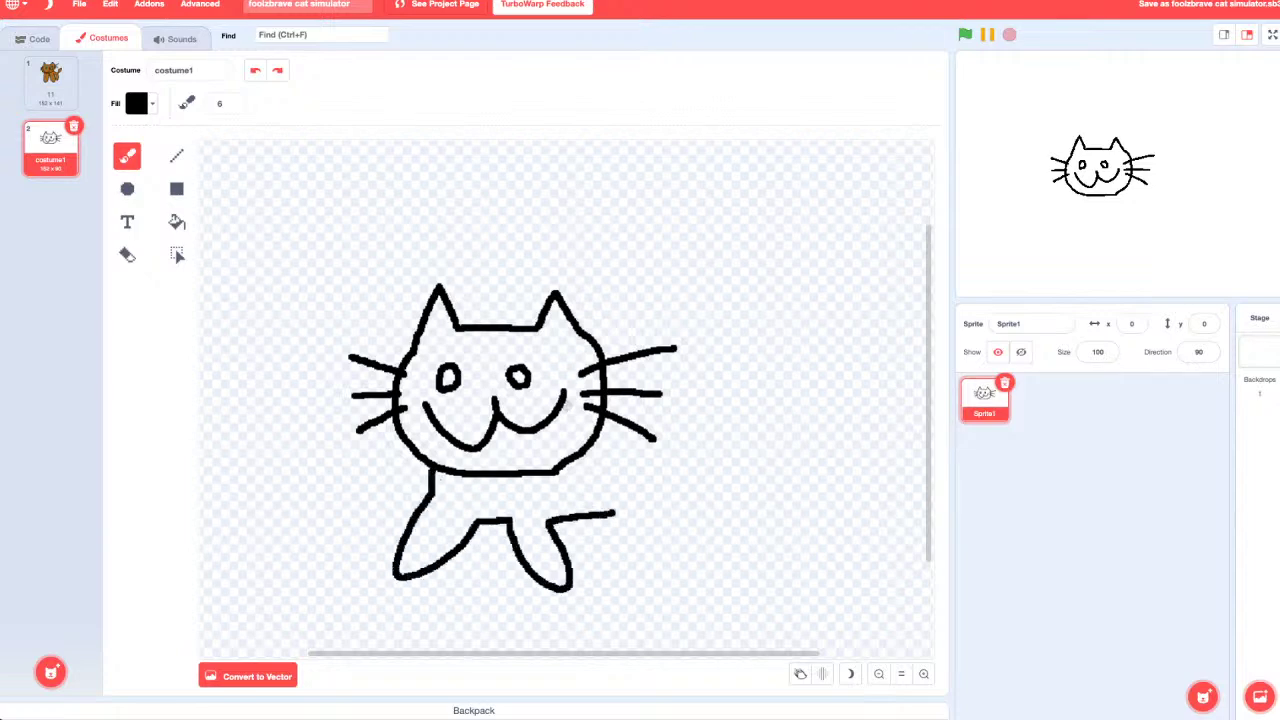
key(ctrl+z)
mouse_move(440, 471)
mouse_down()
mouse_move(395, 526)
mouse_move(458, 500)
mouse_move(444, 483)
mouse_move(390, 576)
mouse_move(460, 518)
mouse_move(495, 516)
mouse_move(572, 600)
mouse_move(536, 510)
mouse_up()
key(ctrl+z)
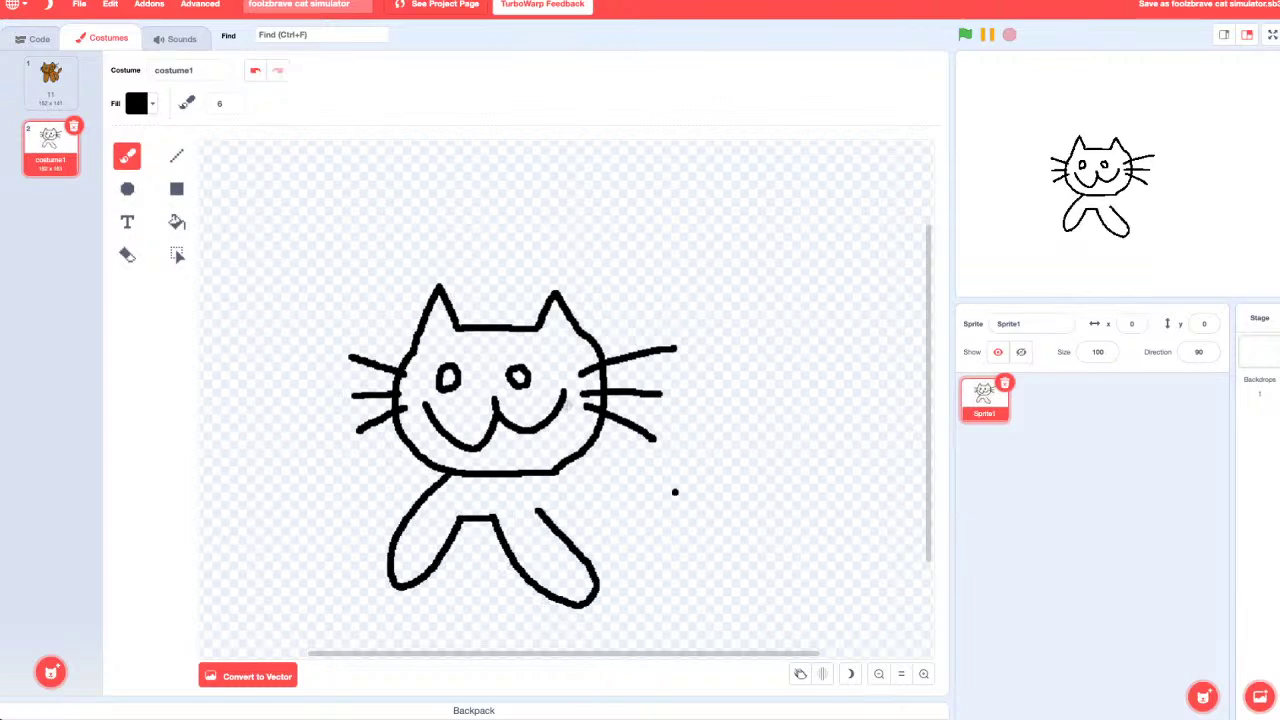
key(ctrl+z)
mouse_move(422, 462)
mouse_down()
mouse_move(436, 586)
mouse_move(476, 508)
mouse_move(536, 506)
mouse_move(590, 548)
mouse_move(592, 490)
mouse_move(660, 544)
mouse_move(698, 458)
mouse_move(766, 382)
mouse_move(588, 438)
mouse_up()
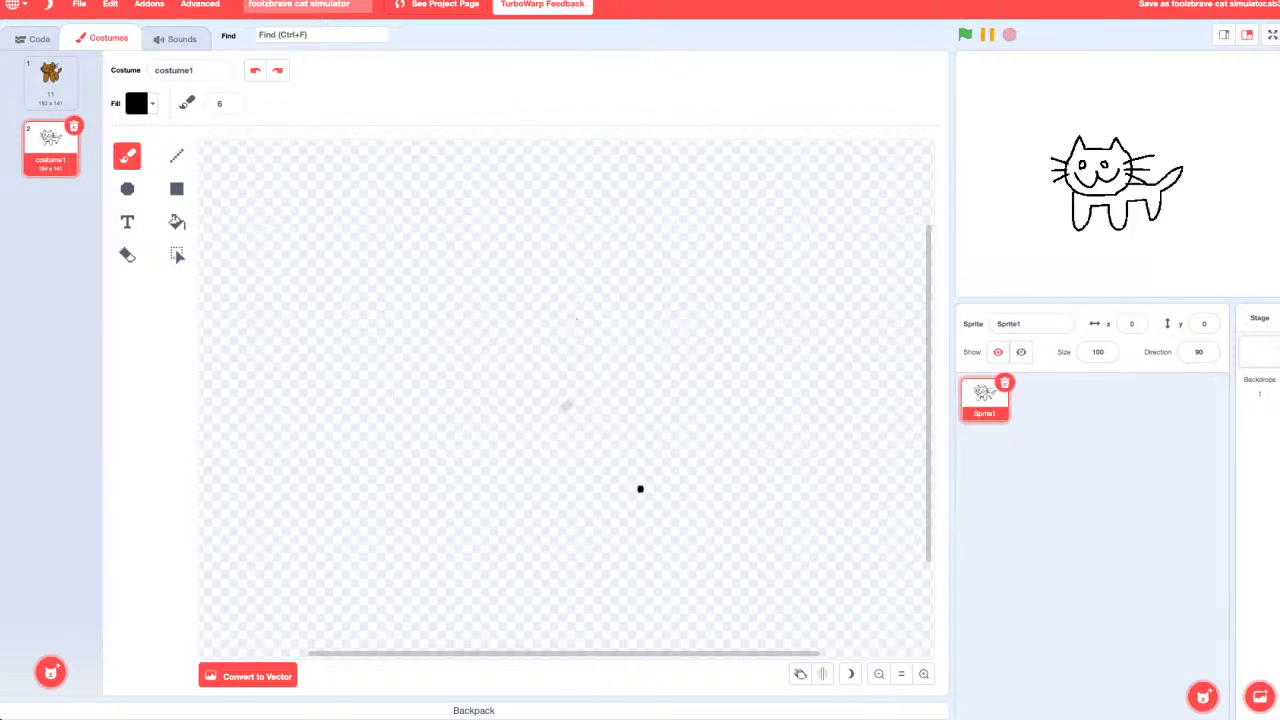
Step: Undo all strokes of the cat drawing until the canvas is blank
key(ctrl+z)
key(ctrl+z)
key(ctrl+z)
key(ctrl+z)
key(ctrl+z)
key(ctrl+z)
key(ctrl+z)
key(ctrl+z)
key(ctrl+z)
key(ctrl+z)
key(ctrl+z)
Step: Draw a new, wider black cat head outline with two pointed ears
mouse_move(595, 384)
mouse_down()
mouse_move(520, 486)
mouse_move(420, 366)
mouse_move(440, 322)
mouse_move(630, 390)
mouse_move(509, 523)
mouse_move(386, 434)
mouse_move(381, 392)
mouse_move(608, 371)
mouse_move(526, 506)
mouse_move(363, 443)
mouse_move(386, 386)
mouse_move(460, 370)
mouse_move(555, 322)
mouse_move(596, 357)
mouse_up()
key(ctrl+z)
key(ctrl+z)
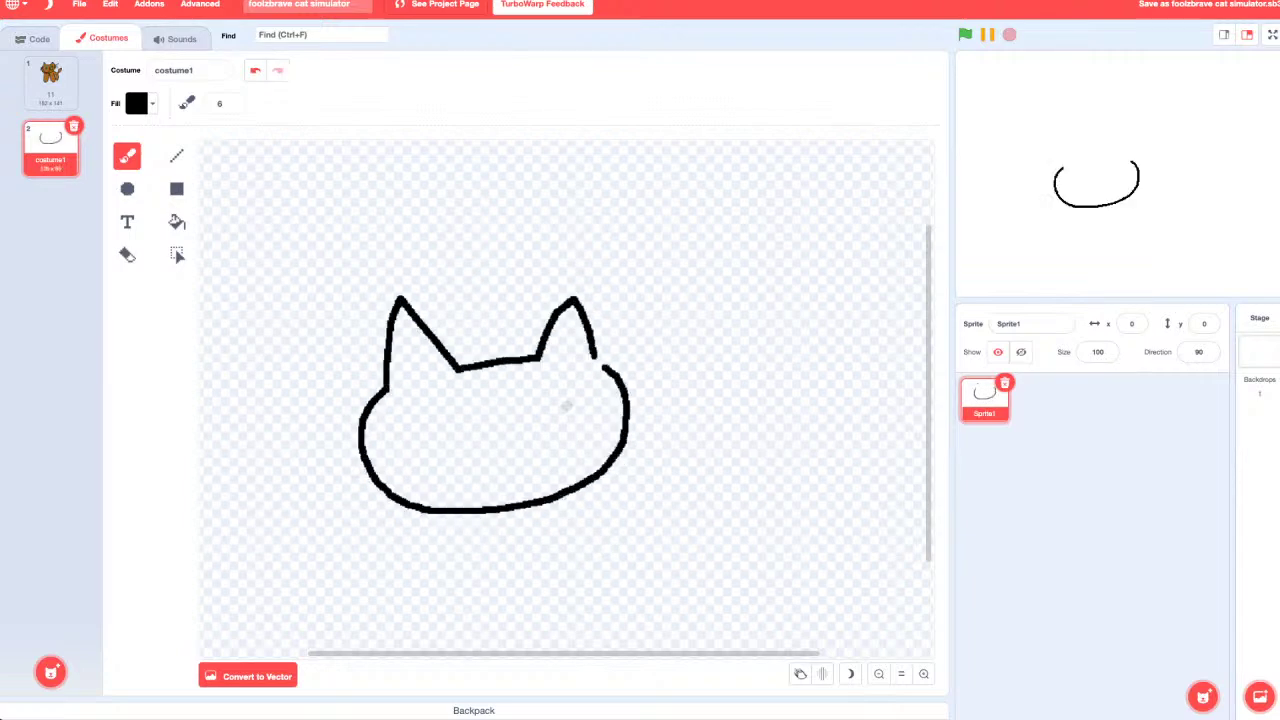
Step: Draw two open round eyes and a wide curved double-arc mouth on the cat head
mouse_move(464, 436)
mouse_down()
mouse_move(433, 412)
mouse_move(467, 424)
mouse_move(460, 436)
mouse_up()
mouse_move(541, 418)
mouse_down()
mouse_move(546, 386)
mouse_move(555, 414)
mouse_move(543, 420)
mouse_up()
mouse_move(407, 461)
mouse_down()
mouse_move(495, 432)
mouse_move(556, 457)
mouse_move(591, 413)
mouse_up()
key(ctrl+z)
mouse_move(398, 452)
mouse_down()
mouse_move(440, 485)
mouse_move(508, 430)
mouse_move(562, 459)
mouse_move(591, 410)
mouse_up()
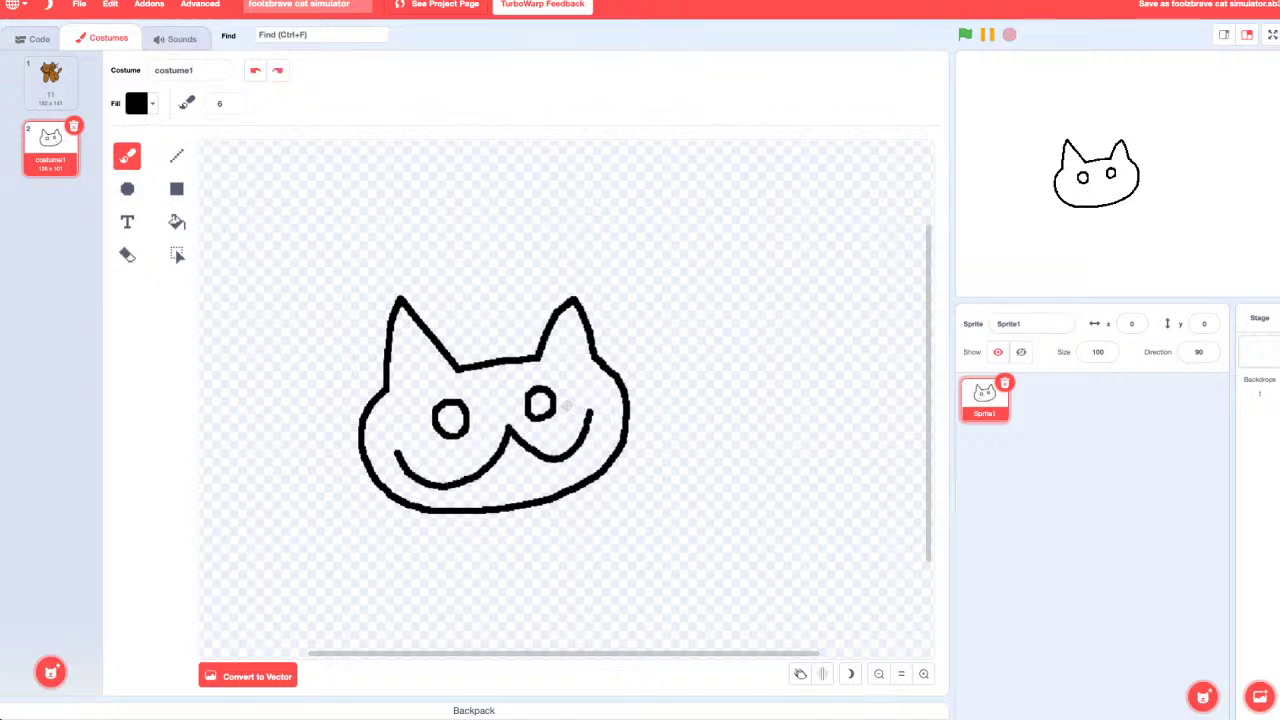
Step: Draw the cat's body with two front legs, a hind leg, a raised tail and a small far hind leg
mouse_move(413, 509)
mouse_down()
mouse_move(412, 594)
mouse_move(466, 545)
mouse_move(554, 532)
mouse_move(577, 592)
mouse_move(590, 522)
mouse_move(650, 516)
mouse_up()
key(ctrl+z)
mouse_move(405, 509)
mouse_down()
mouse_move(440, 598)
mouse_move(496, 538)
mouse_move(552, 580)
mouse_move(597, 568)
mouse_move(618, 512)
mouse_move(728, 552)
mouse_move(745, 466)
mouse_up()
key(ctrl+z)
mouse_move(401, 510)
mouse_down()
mouse_move(401, 556)
mouse_move(542, 531)
mouse_move(577, 594)
mouse_move(601, 507)
mouse_move(676, 520)
mouse_move(722, 451)
mouse_move(760, 340)
mouse_move(695, 408)
mouse_move(628, 410)
mouse_up()
mouse_move(612, 508)
mouse_down()
mouse_move(650, 528)
mouse_move(656, 496)
mouse_up()
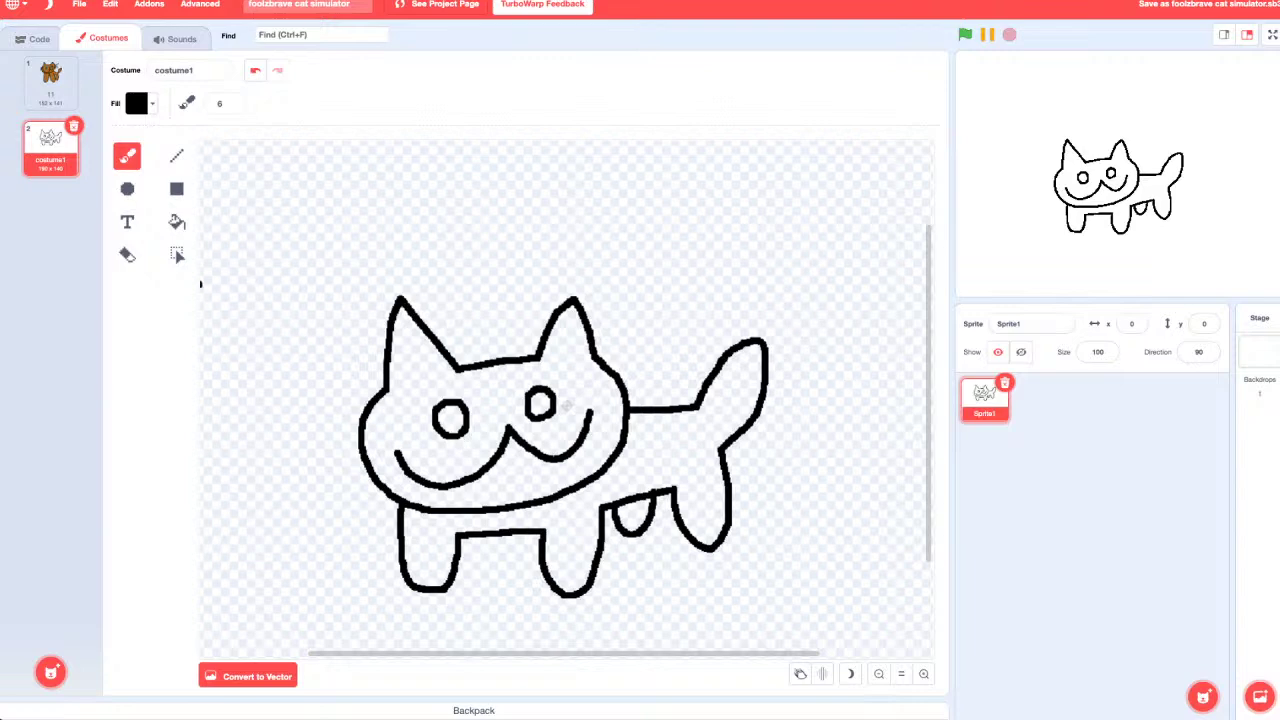
Step: Select each of the cat's eyes in turn and move it slightly to the left
click(177, 256)
drag(476, 454, 443, 418)
click(566, 405)
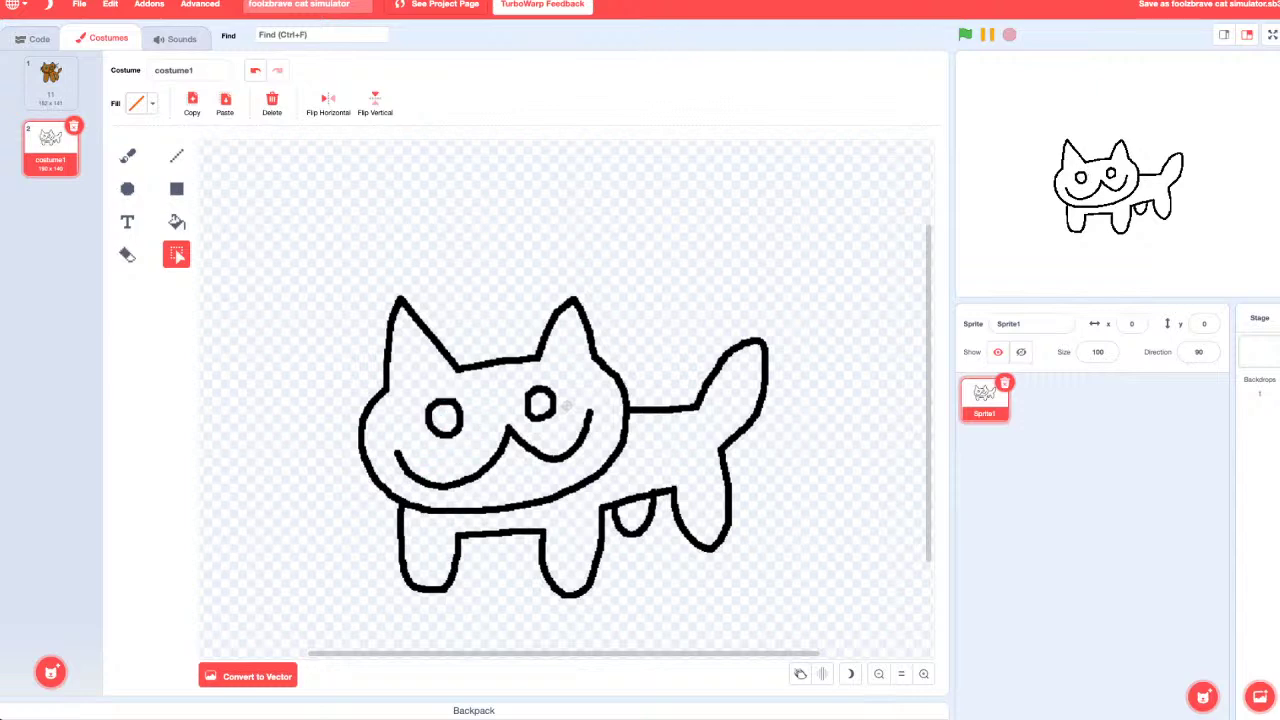
drag(560, 430, 537, 404)
click(566, 405)
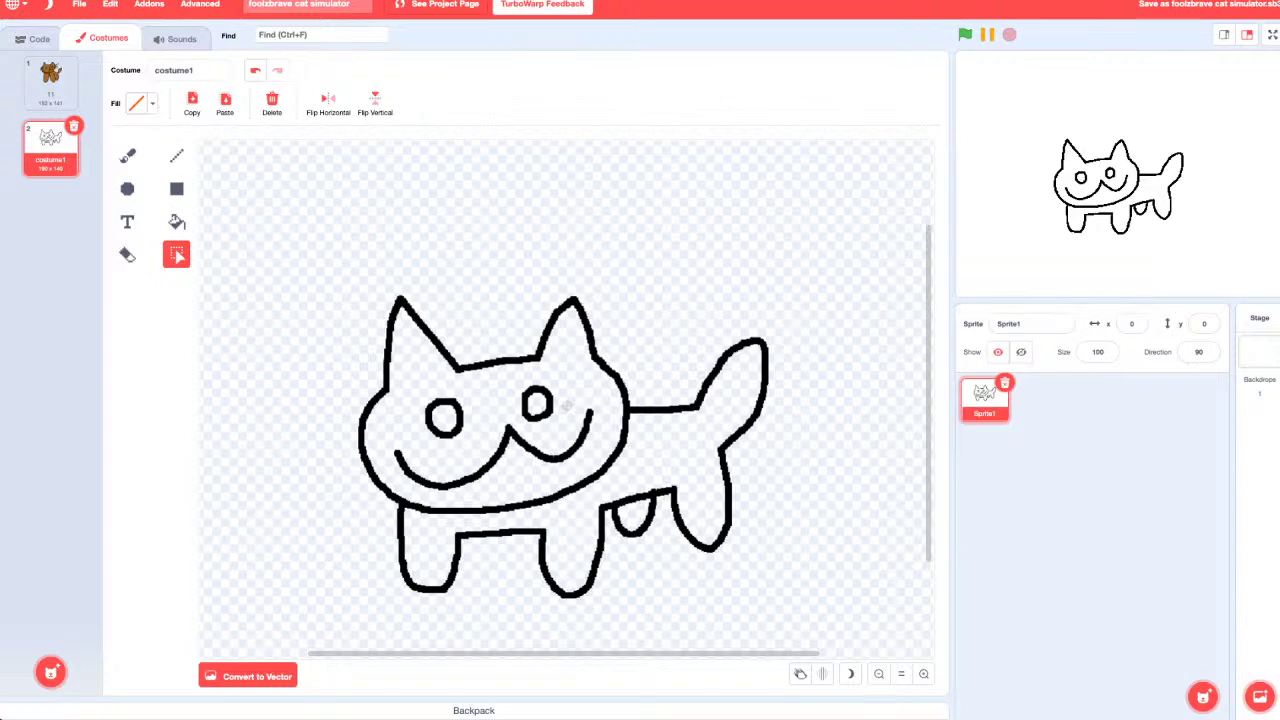
Step: Set the brush colour to black and duplicate costume1
key(b)
click(137, 103)
drag(176, 244, 84, 244)
key(Escape)
right_click(50, 145)
click(80, 165)
Step: Erase both eyes and the mouth from the duplicated cat, leaving the head outline
key(e)
mouse_move(525, 420)
mouse_down()
mouse_move(470, 470)
mouse_move(400, 455)
mouse_move(460, 420)
mouse_up()
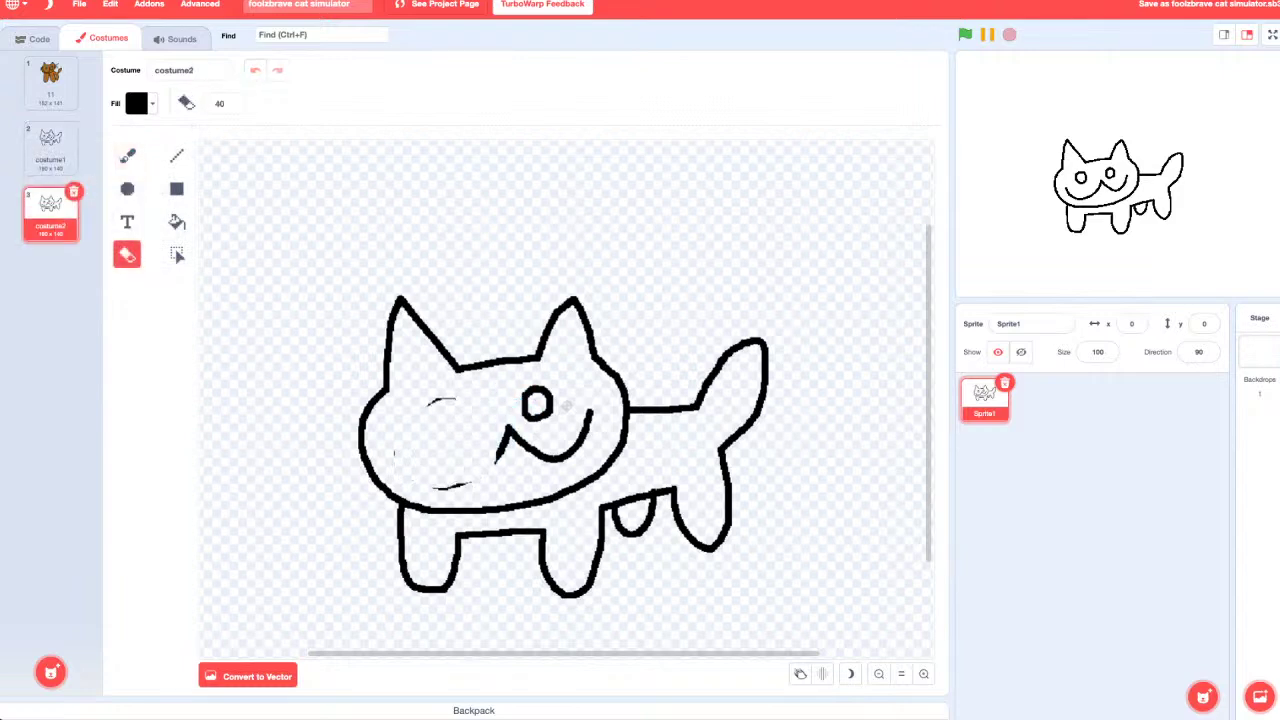
drag(435, 488, 468, 484)
mouse_move(566, 404)
mouse_down()
mouse_move(538, 402)
mouse_move(566, 400)
mouse_up()
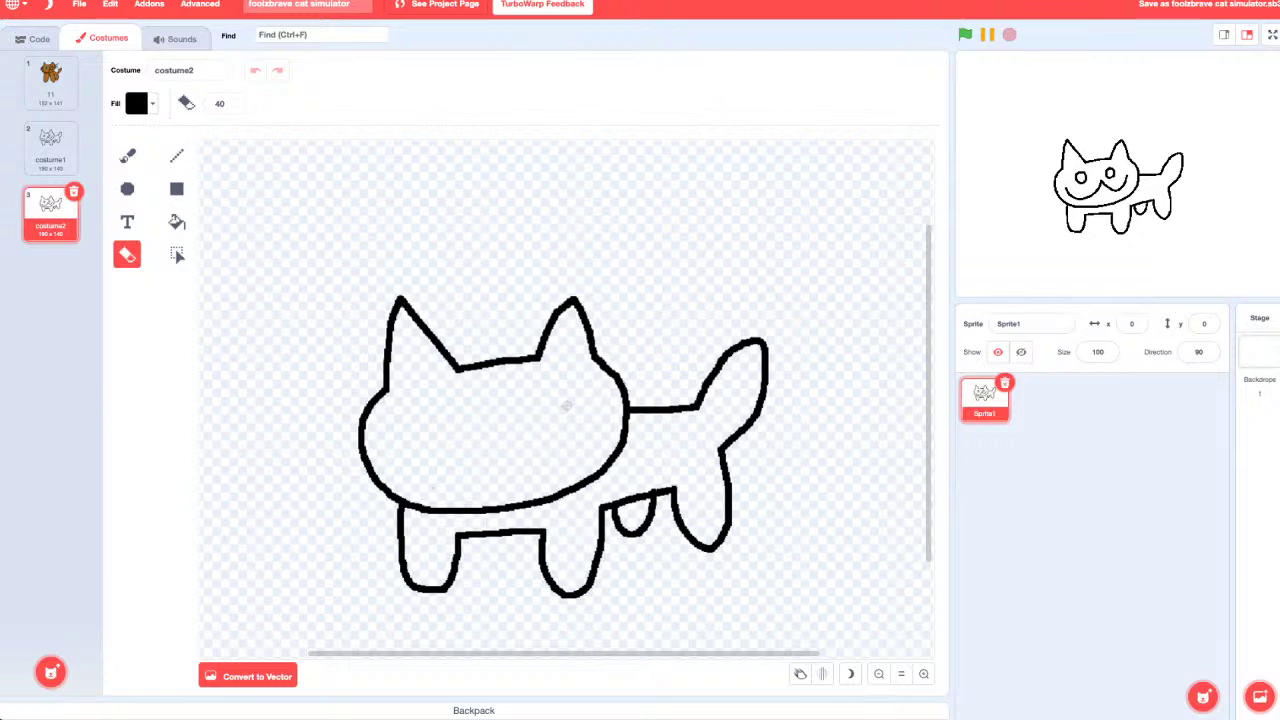
Step: Redraw the mouth farther left on the cat's face in black, using onion skinning as a guide
click(127, 155)
click(137, 103)
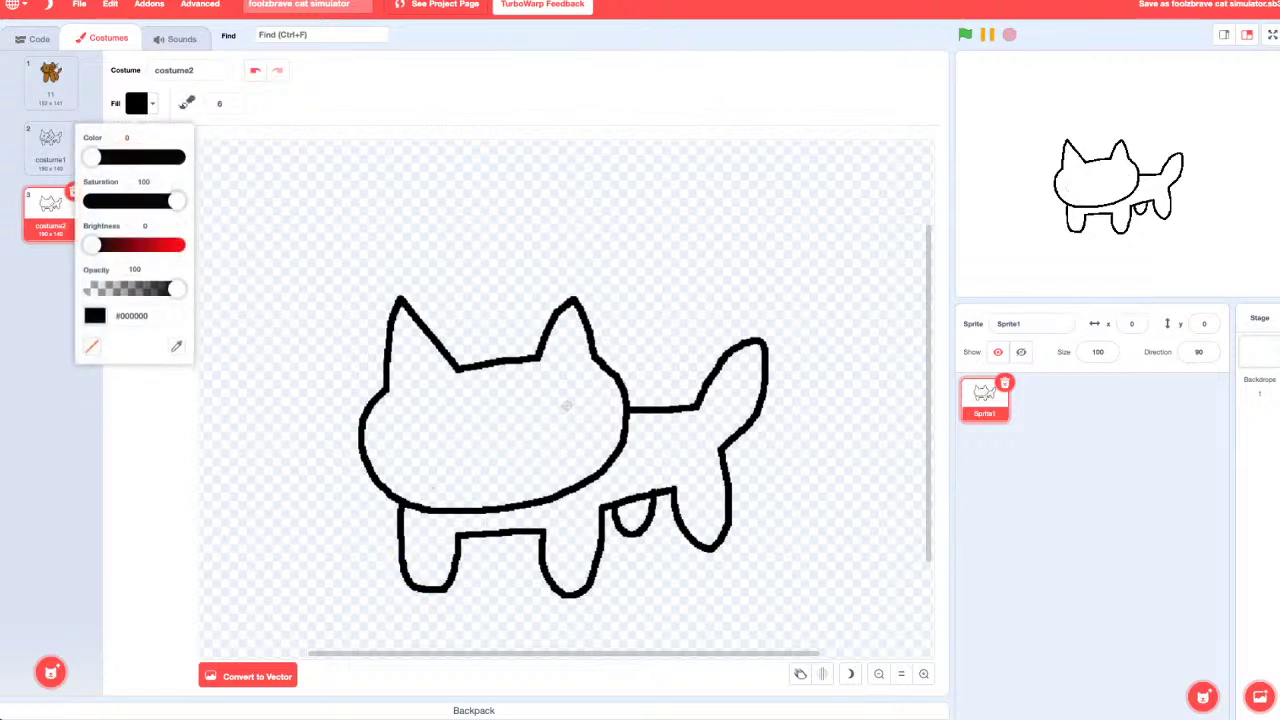
click(405, 447)
mouse_move(390, 448)
mouse_down()
mouse_move(417, 490)
mouse_move(482, 445)
mouse_move(566, 434)
mouse_up()
key(ctrl+z)
click(800, 673)
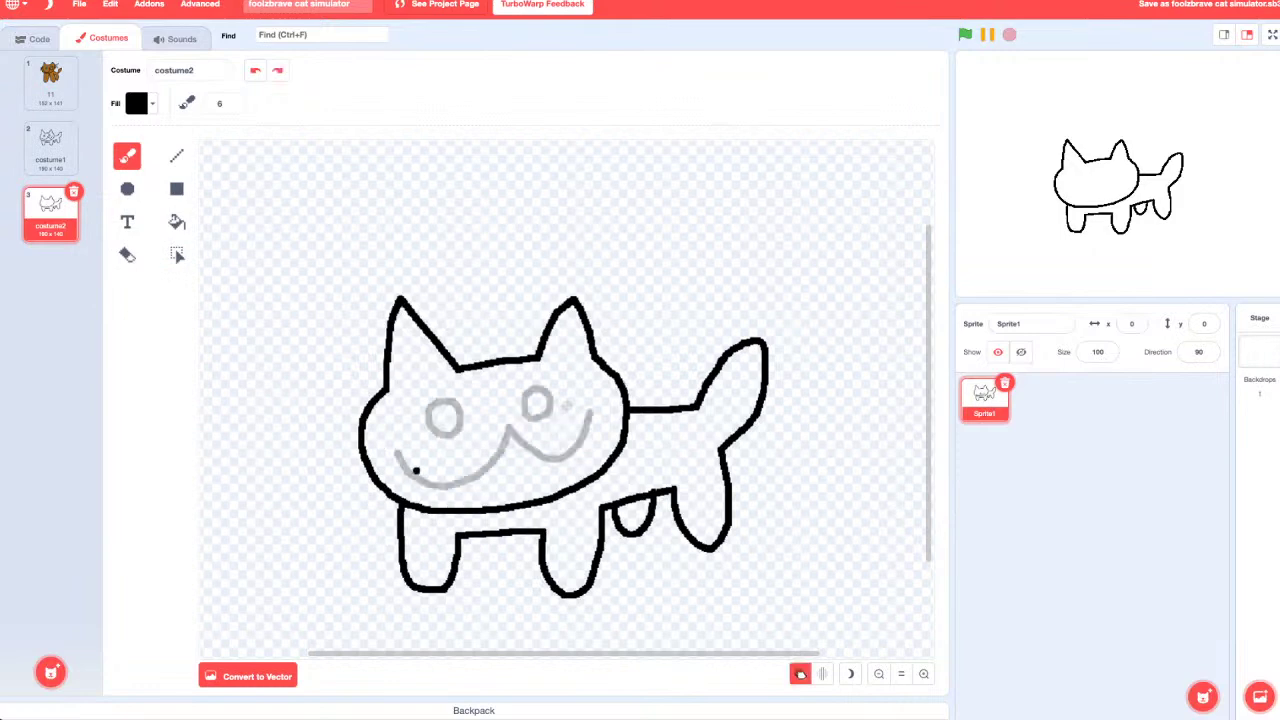
mouse_move(381, 452)
mouse_down()
mouse_move(455, 487)
mouse_move(480, 436)
mouse_move(510, 462)
mouse_move(590, 441)
mouse_up()
key(ctrl+z)
mouse_move(380, 449)
mouse_down()
mouse_move(412, 488)
mouse_move(460, 432)
mouse_move(516, 478)
mouse_move(567, 433)
mouse_up()
click(800, 673)
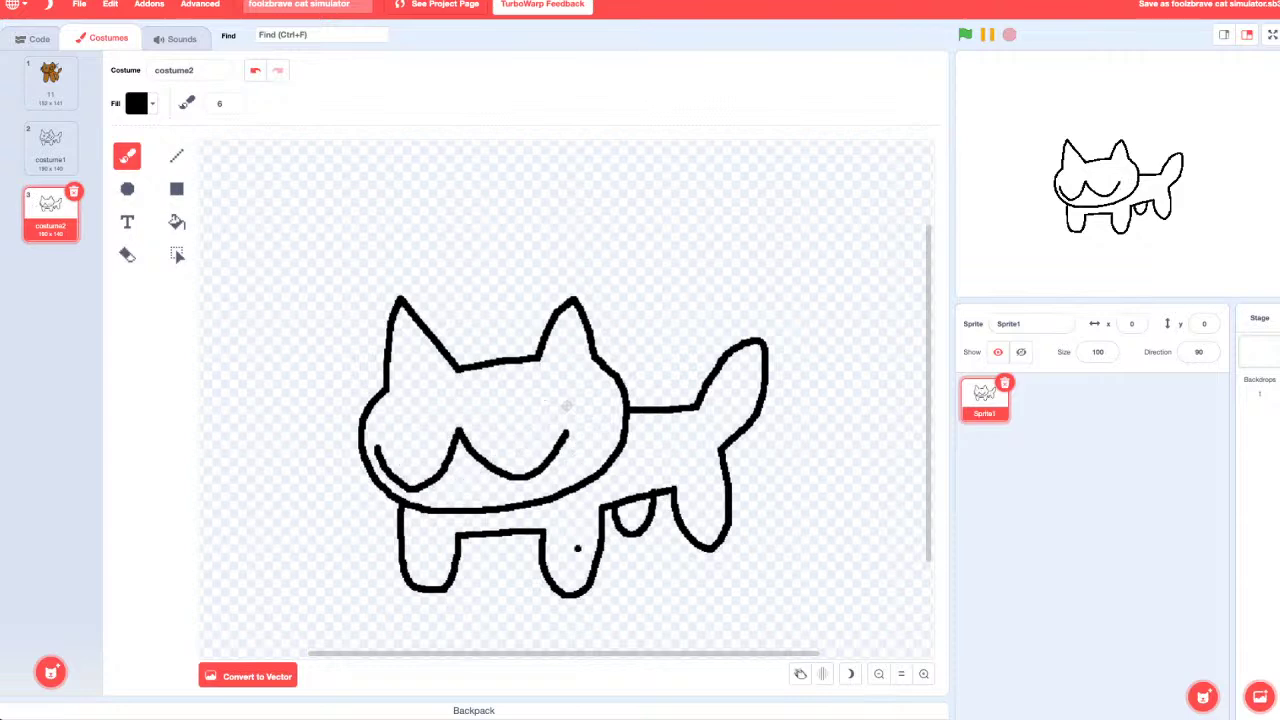
Step: Draw two open oval eyes above the new mouth, shifted left of the previous costume's eyes shown by onion skinning
mouse_move(414, 443)
mouse_down()
mouse_move(392, 426)
mouse_move(428, 424)
mouse_move(413, 438)
mouse_move(400, 414)
mouse_move(430, 418)
mouse_move(402, 441)
mouse_move(410, 411)
mouse_move(408, 441)
mouse_move(398, 408)
mouse_move(426, 412)
mouse_move(422, 436)
mouse_move(414, 399)
mouse_move(423, 430)
mouse_up()
key(ctrl+z)
key(ctrl+z)
click(800, 673)
key(ctrl+z)
key(ctrl+z)
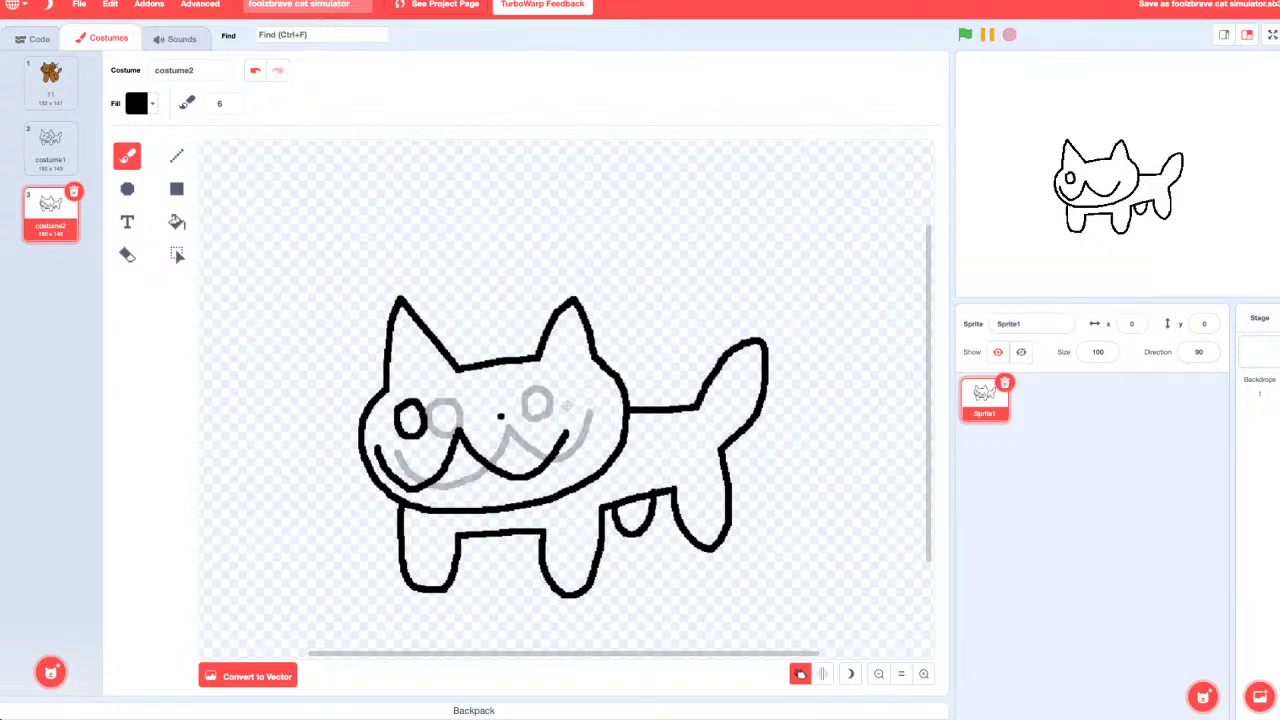
mouse_move(512, 425)
mouse_down()
mouse_move(494, 420)
mouse_move(518, 394)
mouse_move(525, 424)
mouse_up()
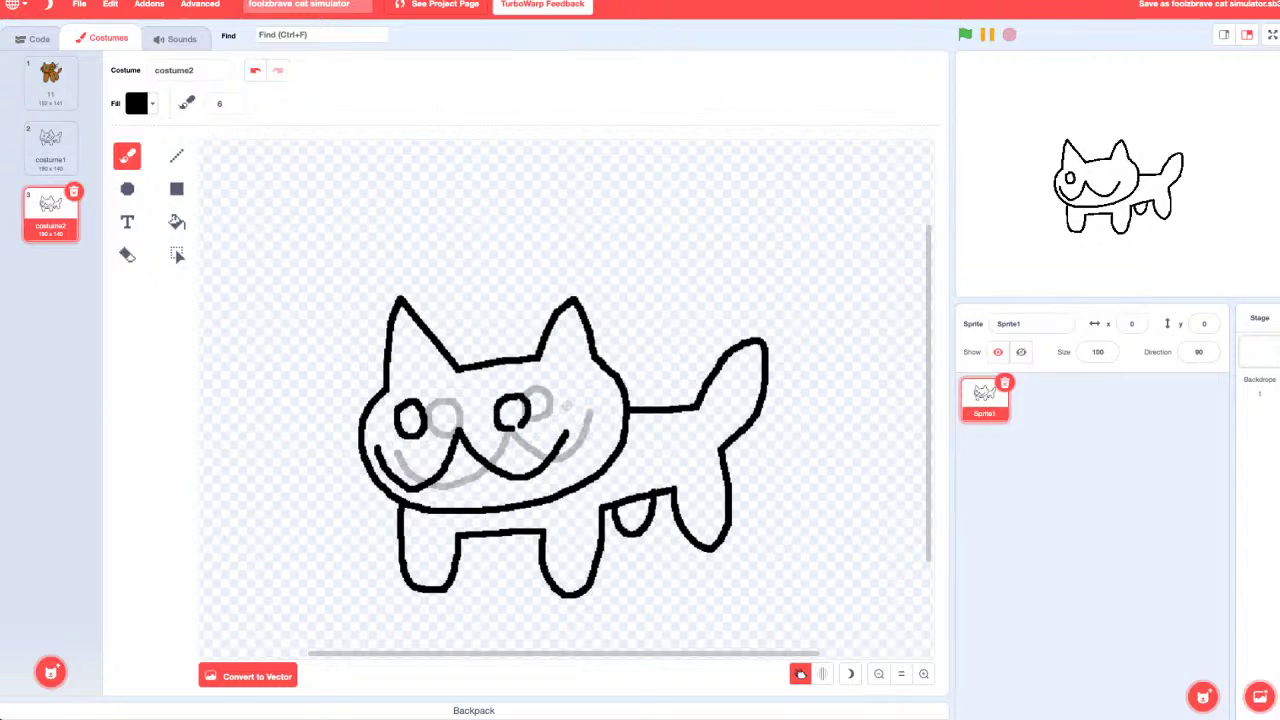
Step: Erase both ears and the top line of the head in costume2
key(e)
mouse_move(390, 385)
mouse_down()
mouse_move(385, 338)
mouse_move(460, 368)
mouse_up()
drag(418, 325, 388, 336)
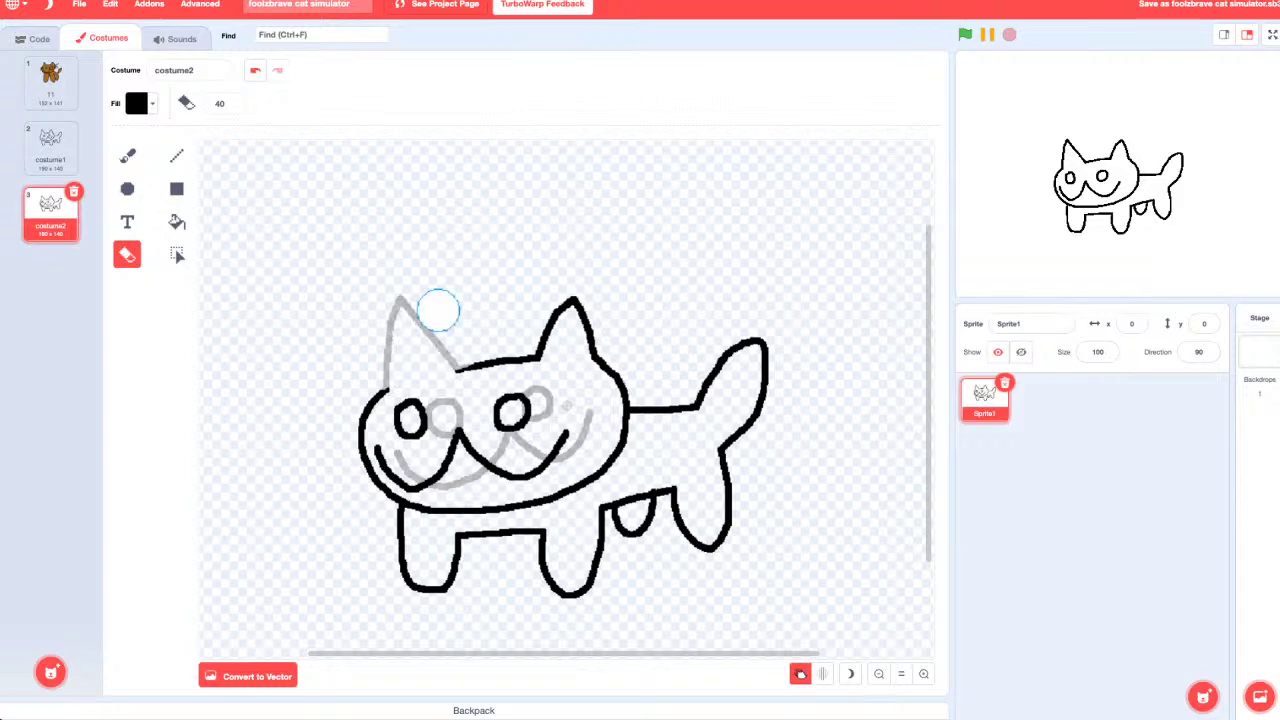
mouse_move(455, 368)
mouse_down()
mouse_move(578, 308)
mouse_move(594, 354)
mouse_up()
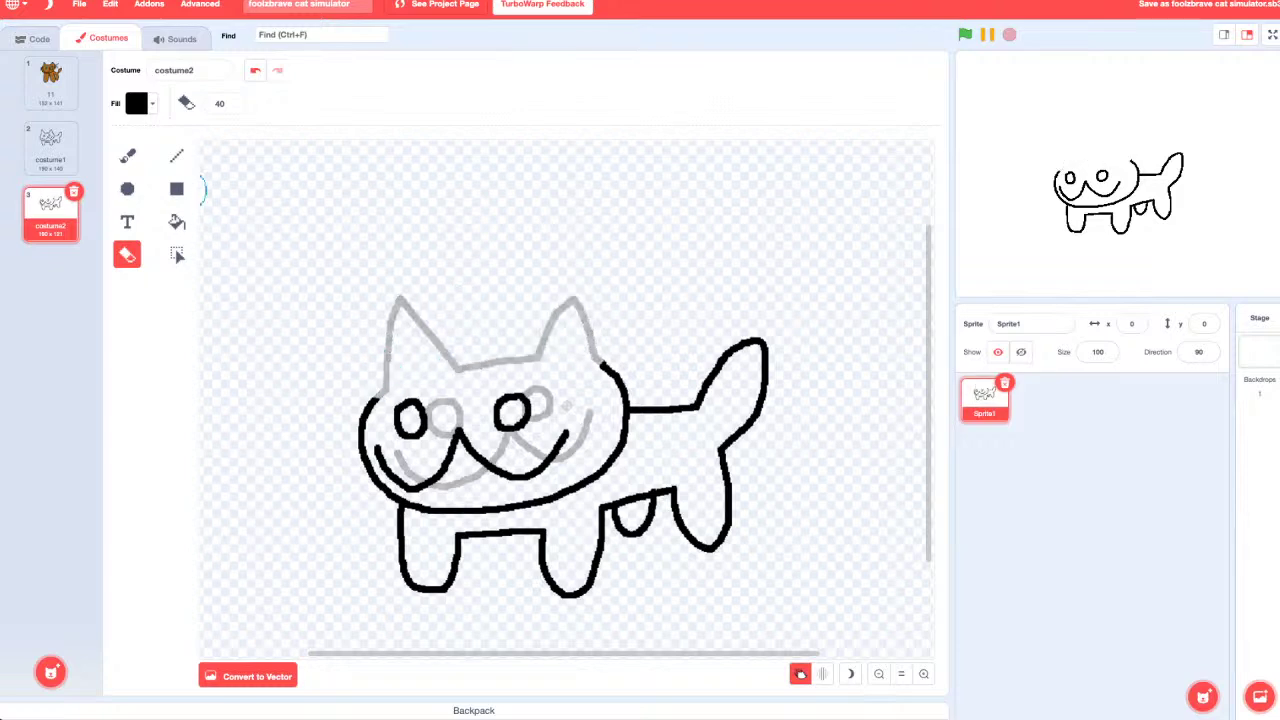
Step: Redraw the cat's right ear slightly farther left and draw the top line of the head
click(127, 155)
mouse_move(505, 372)
mouse_down()
mouse_move(514, 322)
mouse_move(550, 284)
mouse_move(581, 368)
mouse_up()
key(ctrl+z)
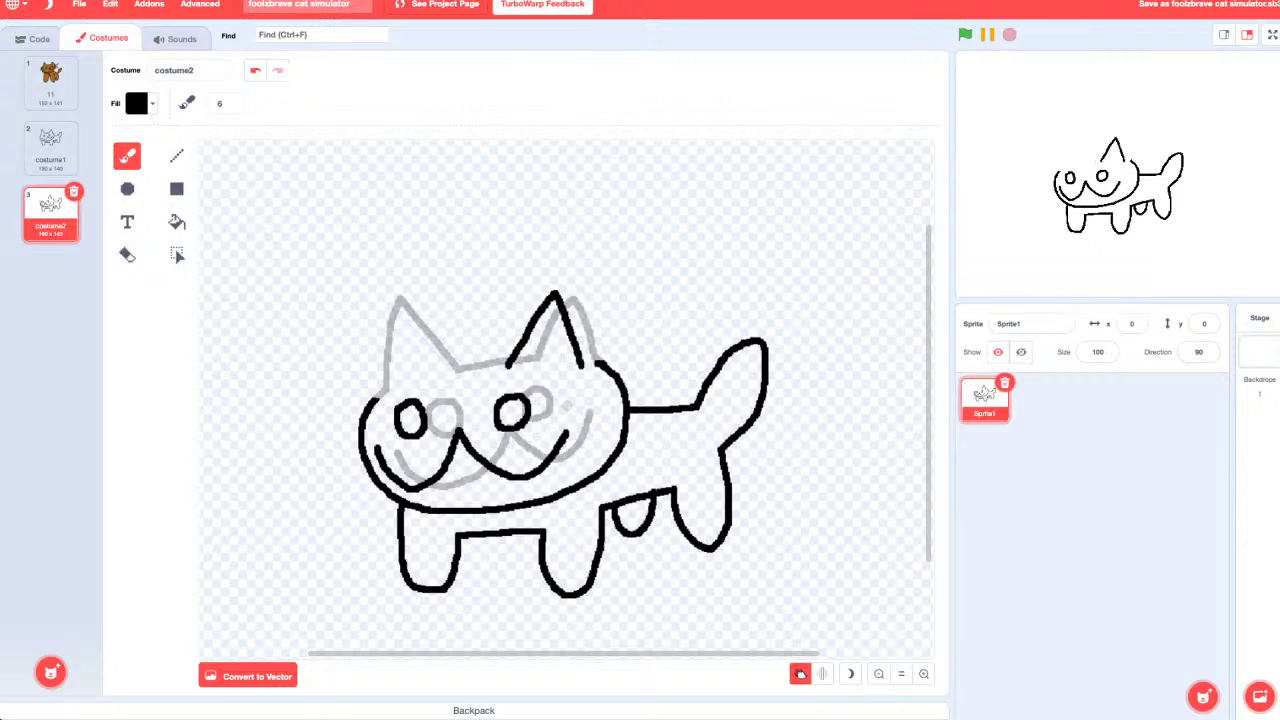
mouse_move(506, 361)
mouse_down()
mouse_move(413, 381)
mouse_move(370, 352)
mouse_move(369, 318)
mouse_move(456, 364)
mouse_up()
Step: Redraw the cat's left ear farther left with a pointed tip, and switch off onion skinning
click(388, 393)
key(ctrl+z)
mouse_move(373, 398)
mouse_down()
mouse_move(372, 332)
mouse_move(454, 366)
mouse_up()
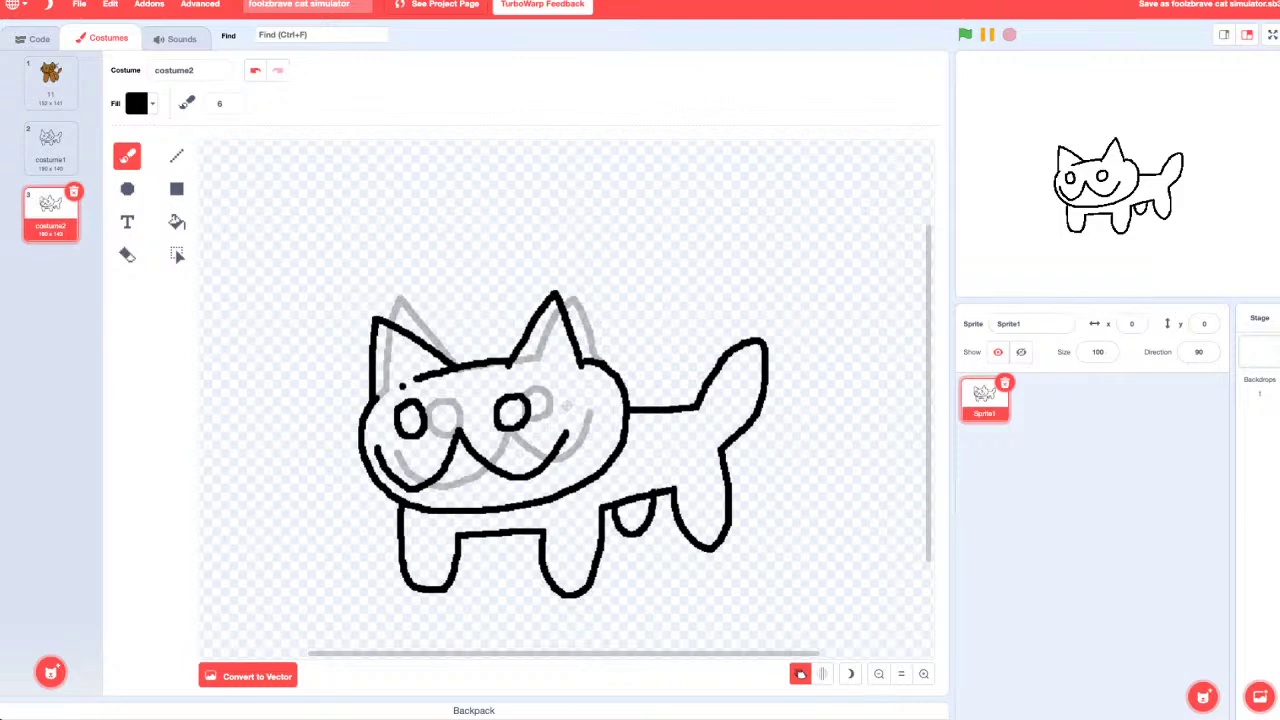
key(ctrl+z)
mouse_move(373, 400)
mouse_down()
mouse_move(372, 336)
mouse_move(398, 320)
mouse_move(458, 364)
mouse_move(380, 308)
mouse_move(368, 406)
mouse_up()
key(ctrl+z)
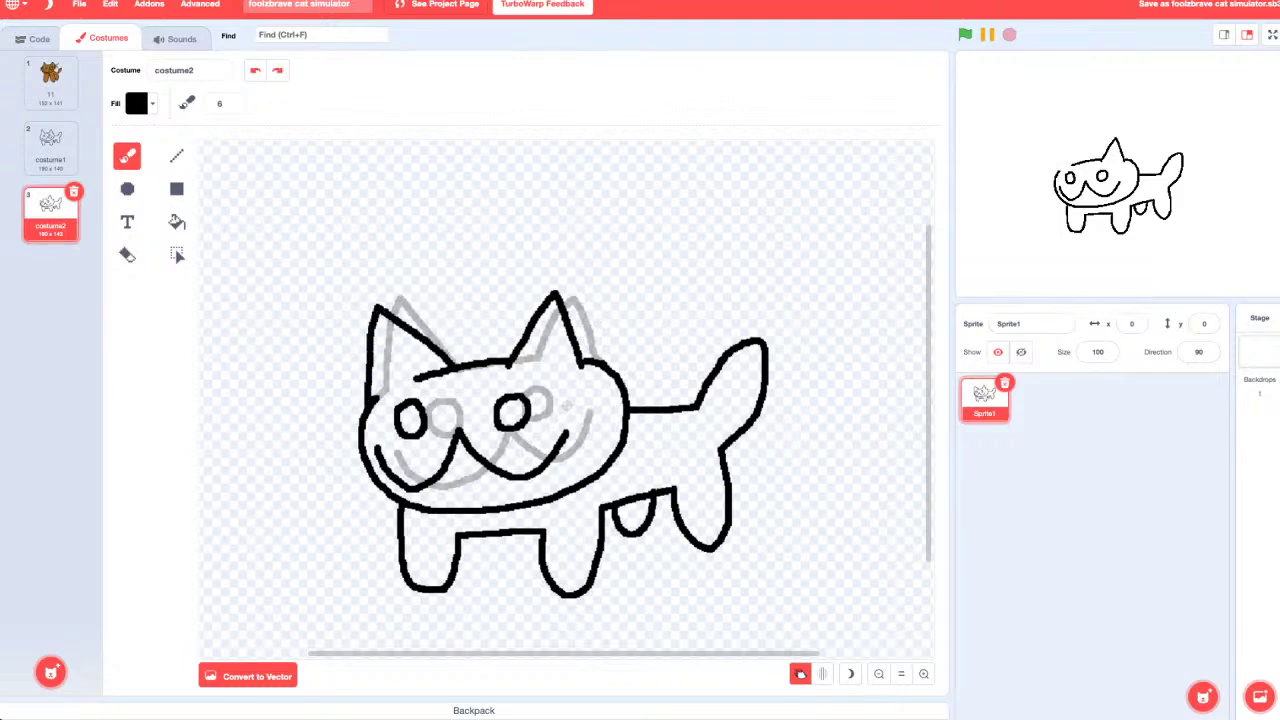
click(800, 673)
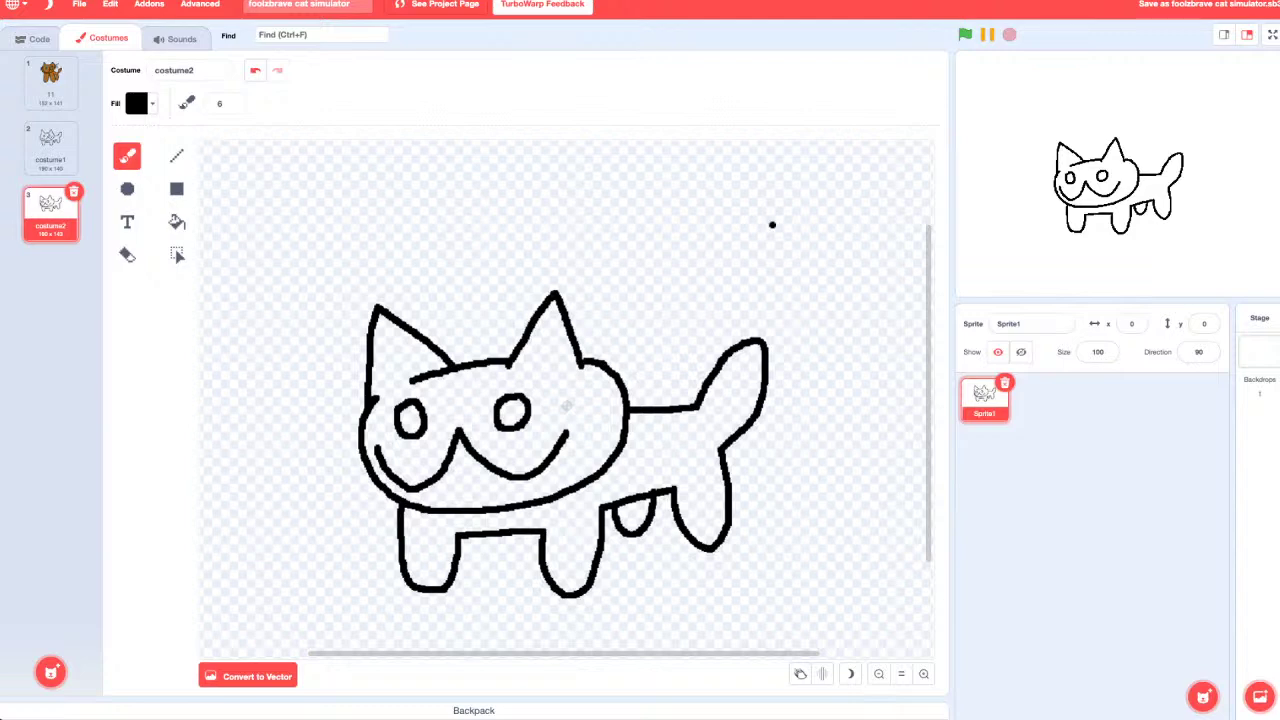
Step: Duplicate costume2 and erase the foremost front leg and the rearmost hind leg in the copy
right_click(50, 214)
click(72, 228)
key(e)
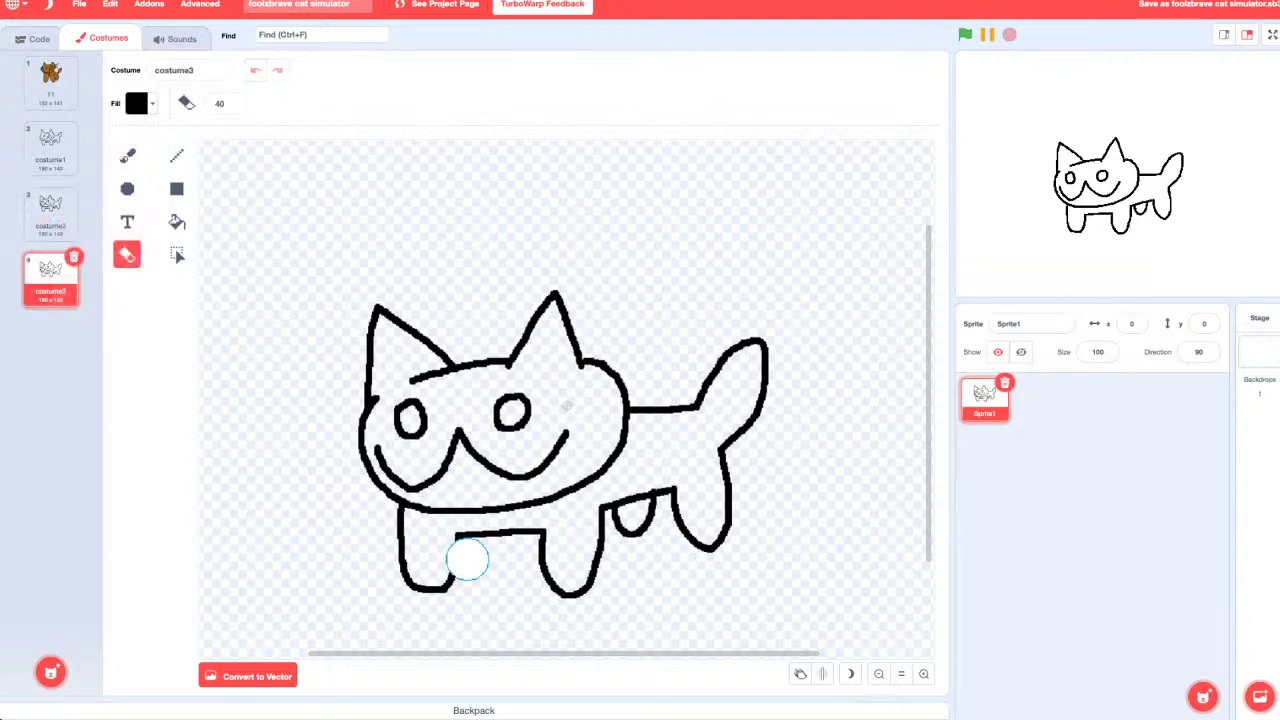
mouse_move(467, 560)
mouse_down()
mouse_move(410, 565)
mouse_move(430, 588)
mouse_up()
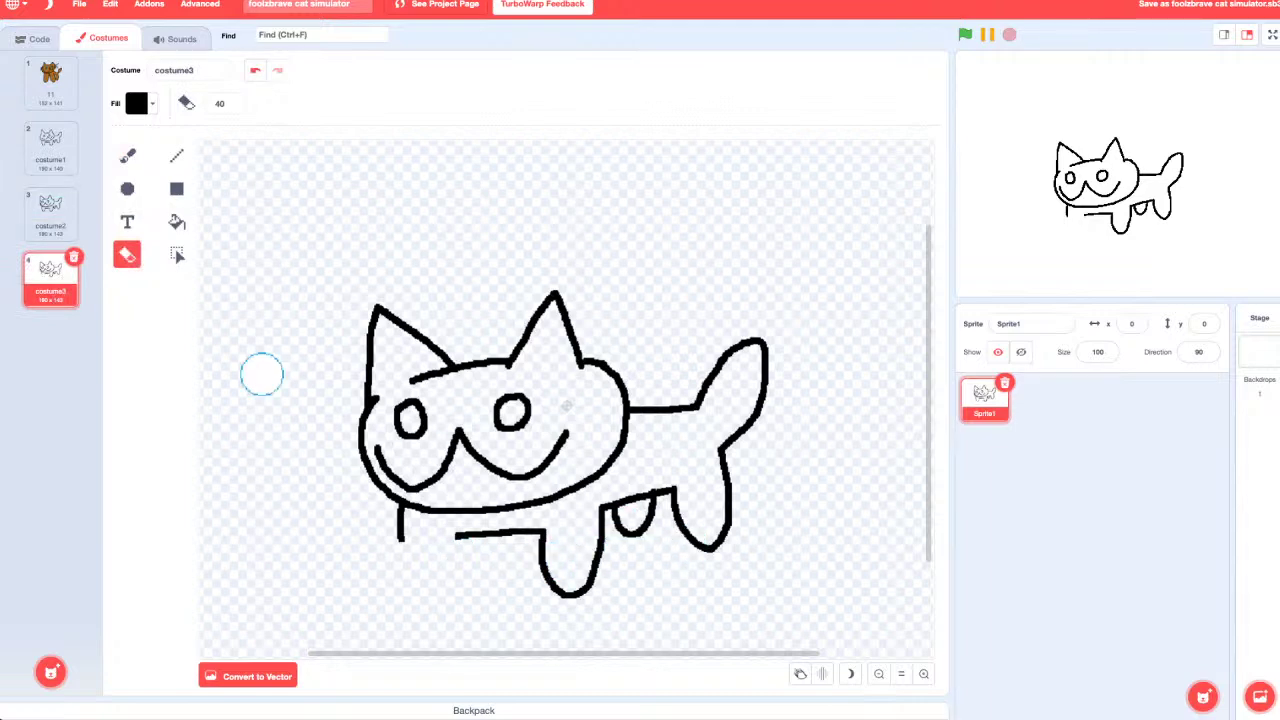
mouse_move(668, 500)
mouse_down()
mouse_move(680, 515)
mouse_move(727, 510)
mouse_move(706, 541)
mouse_up()
Step: Erase the remaining upper stub of the foremost front leg below the cat's head
click(127, 155)
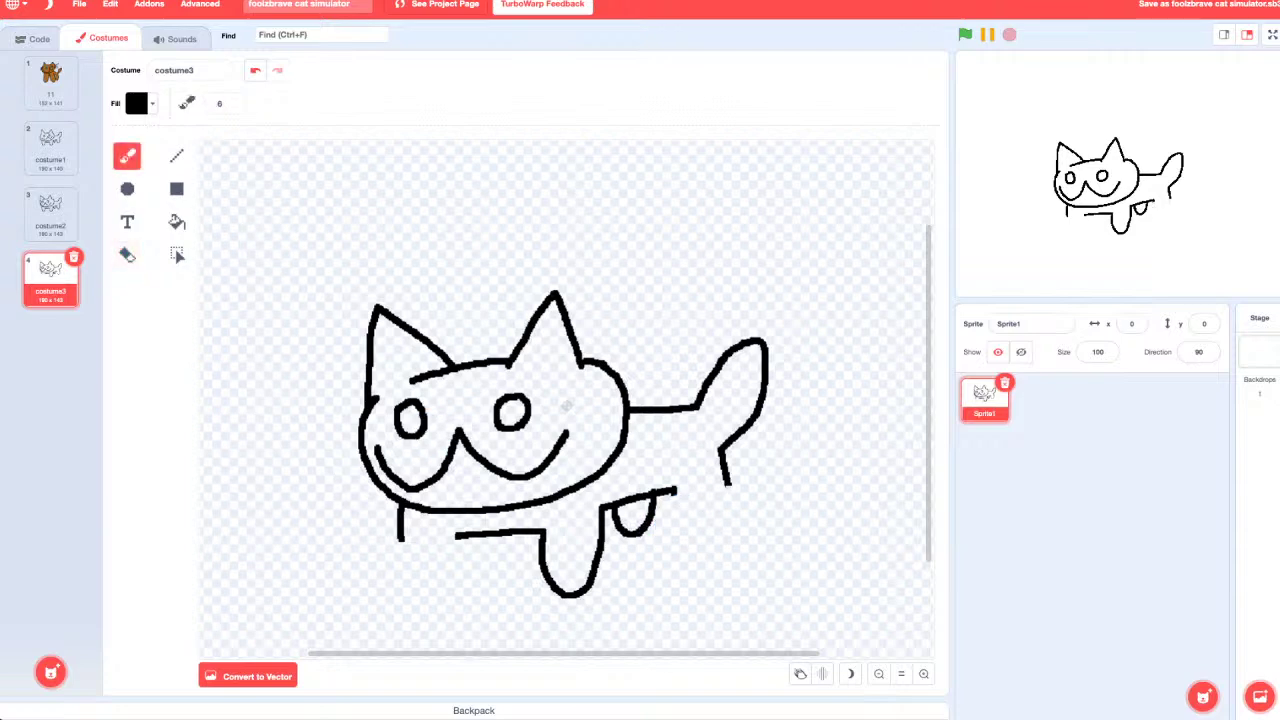
mouse_move(400, 528)
mouse_down()
mouse_move(377, 565)
mouse_move(388, 599)
mouse_move(456, 535)
mouse_up()
key(ctrl+z)
click(127, 254)
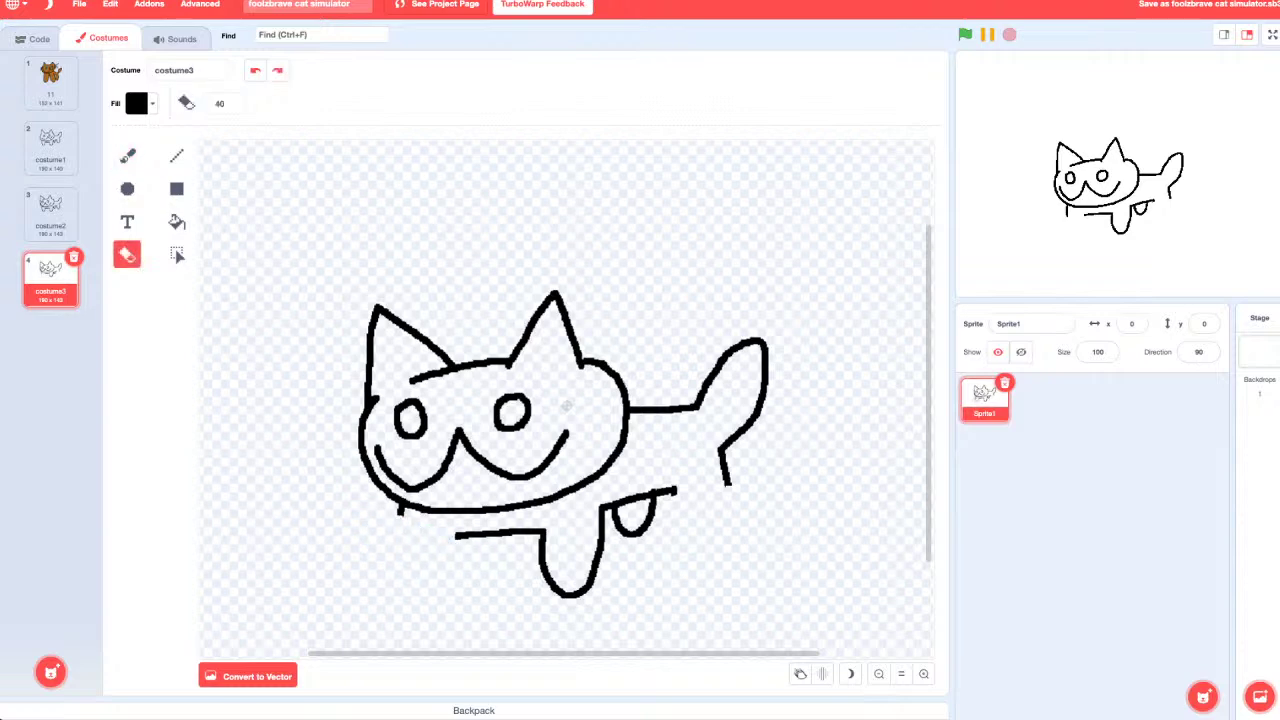
Step: With onion skinning on, redraw the foremost leg stretched forward and the rearmost leg angled toward the front
key(b)
click(800, 673)
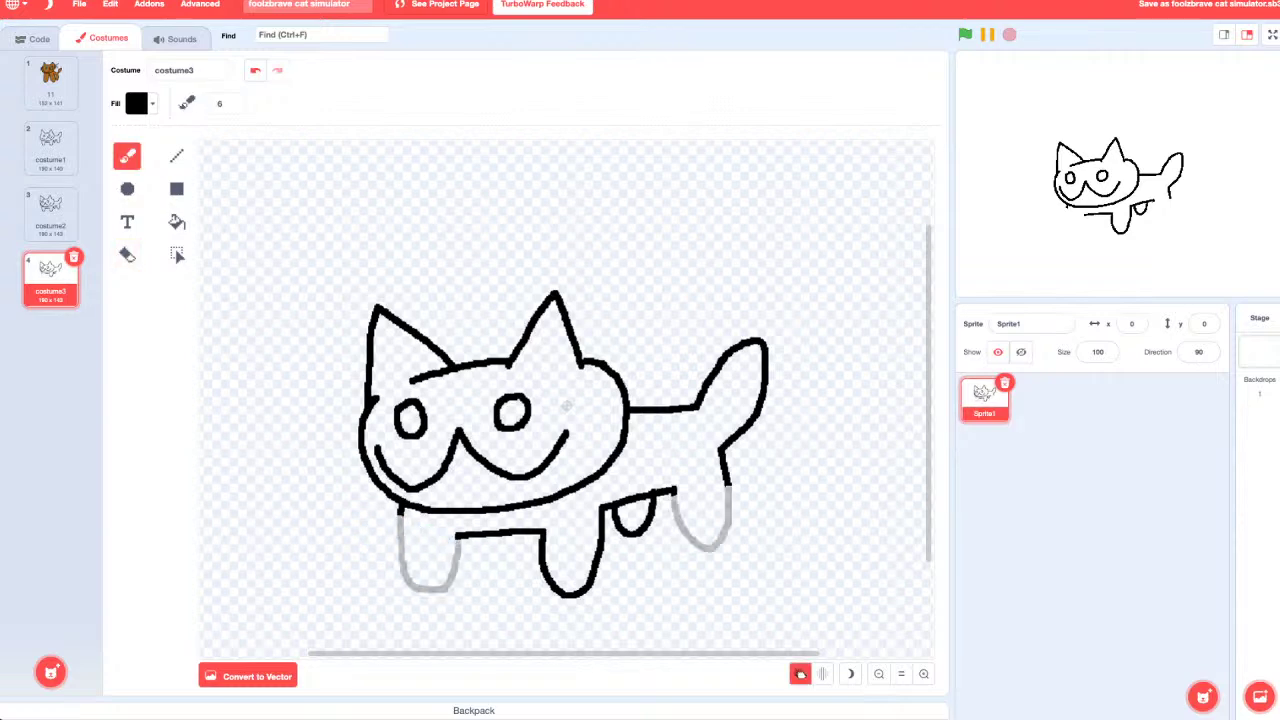
mouse_move(402, 512)
mouse_down()
mouse_move(376, 546)
mouse_move(388, 580)
mouse_move(455, 534)
mouse_up()
mouse_move(669, 492)
mouse_down()
mouse_move(660, 522)
mouse_move(676, 540)
mouse_move(726, 484)
mouse_move(674, 540)
mouse_move(668, 496)
mouse_move(722, 508)
mouse_move(672, 538)
mouse_move(667, 495)
mouse_move(737, 486)
mouse_move(722, 476)
mouse_move(660, 535)
mouse_move(690, 547)
mouse_move(730, 462)
mouse_move(703, 522)
mouse_move(669, 541)
mouse_move(671, 495)
mouse_move(714, 504)
mouse_move(684, 538)
mouse_move(665, 512)
mouse_move(676, 490)
mouse_up()
key(ctrl+z)
key(ctrl+z)
key(ctrl+z)
key(e)
key(b)
key(ctrl+z)
key(ctrl+z)
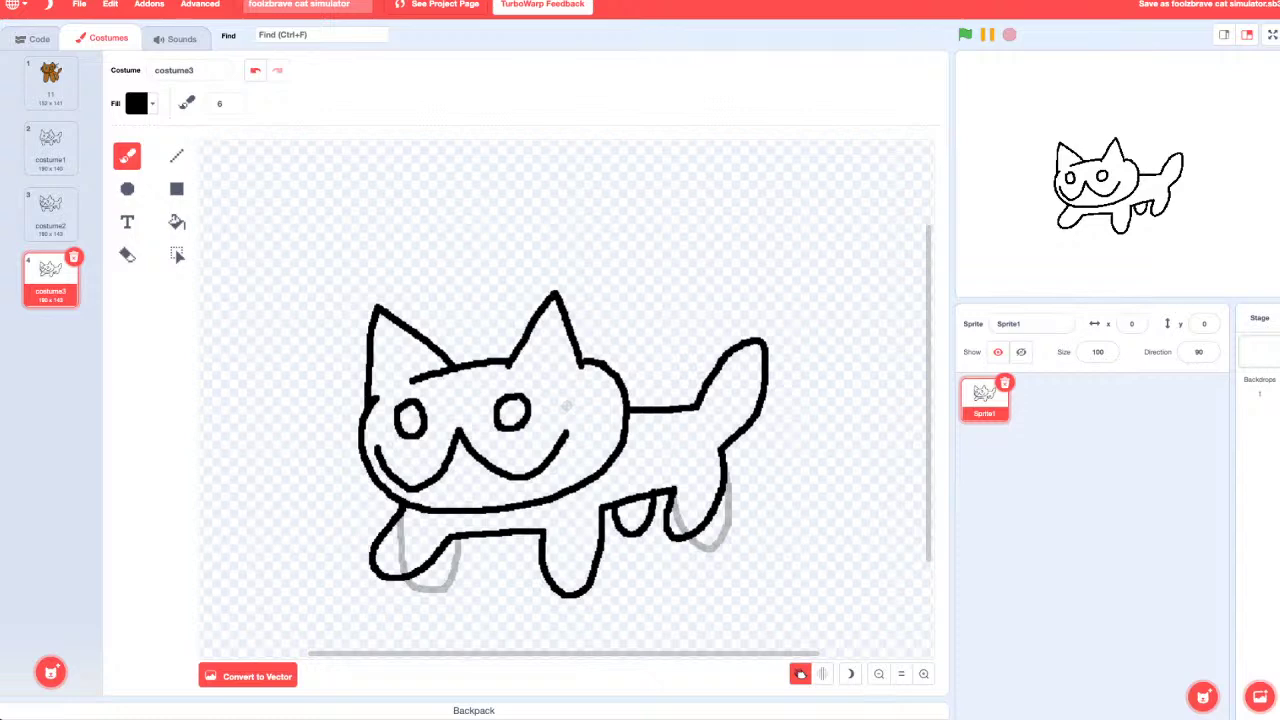
Step: Erase the second front leg and redraw it swung slightly toward the tail
click(127, 255)
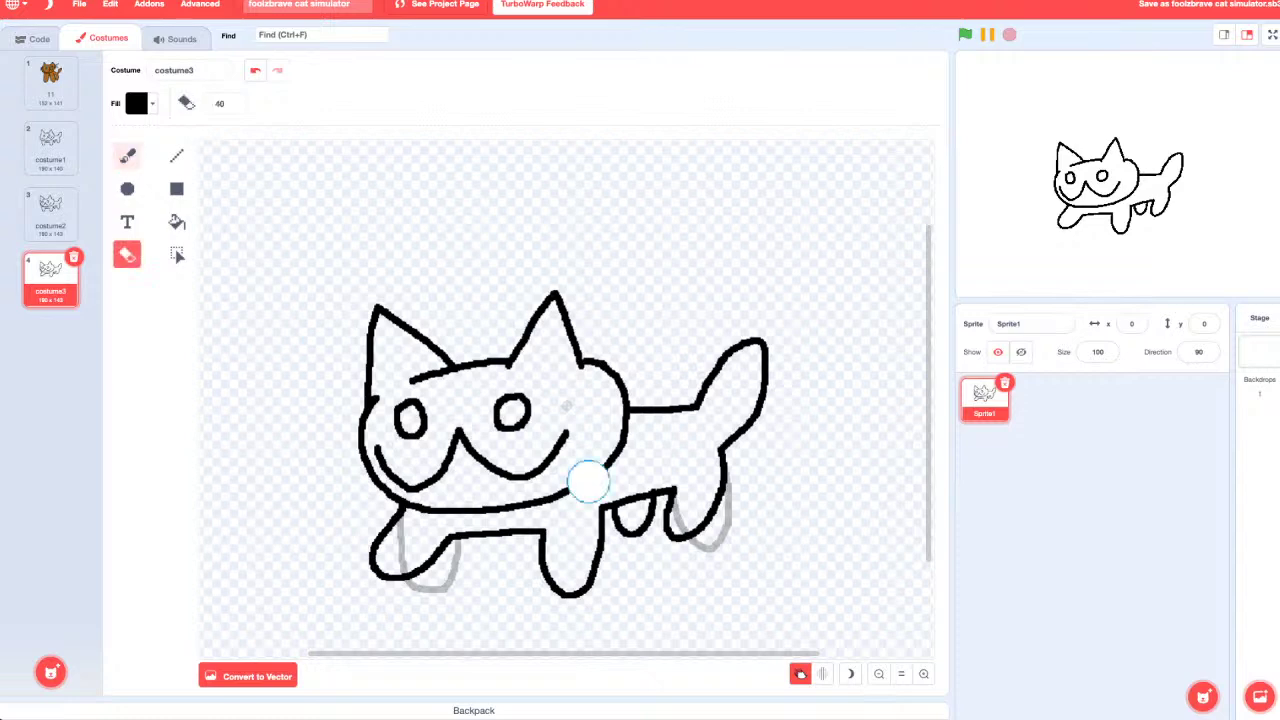
mouse_move(545, 575)
mouse_down()
mouse_move(545, 558)
mouse_move(578, 583)
mouse_move(602, 528)
mouse_up()
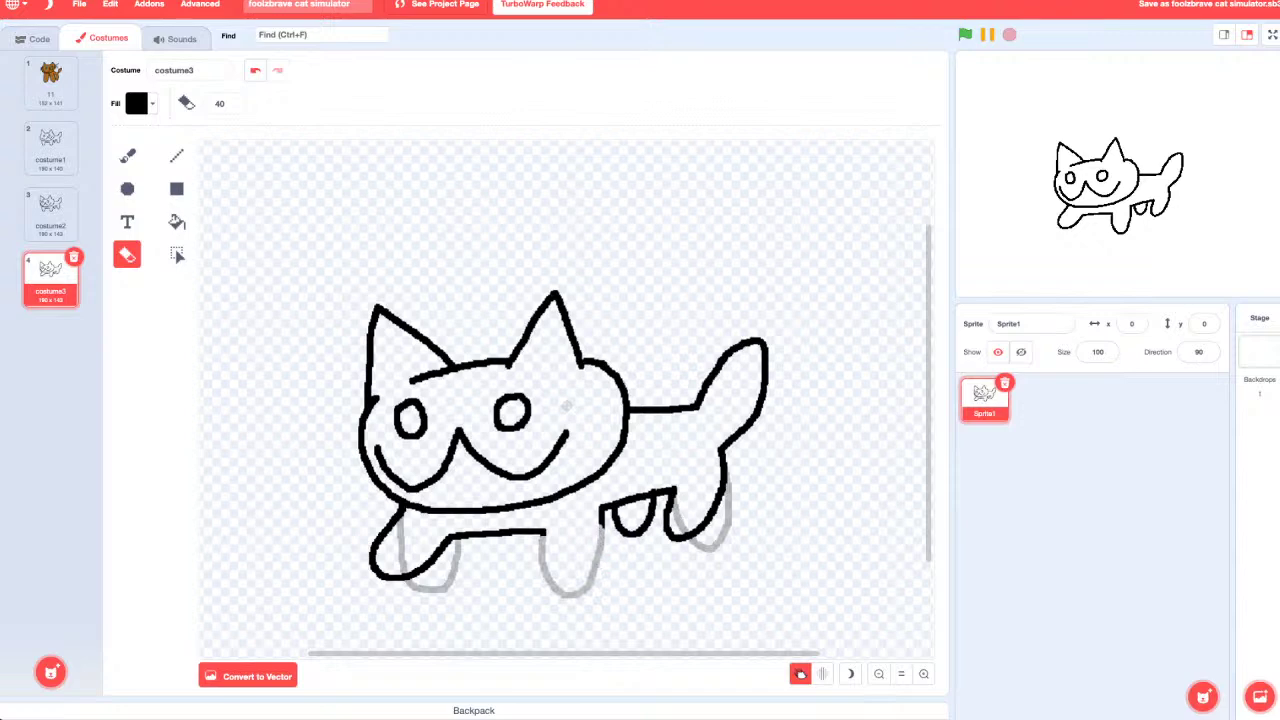
key(b)
mouse_move(544, 534)
mouse_down()
mouse_move(582, 600)
mouse_move(610, 568)
mouse_move(605, 524)
mouse_move(612, 554)
mouse_move(586, 594)
mouse_move(544, 530)
mouse_up()
key(ctrl+z)
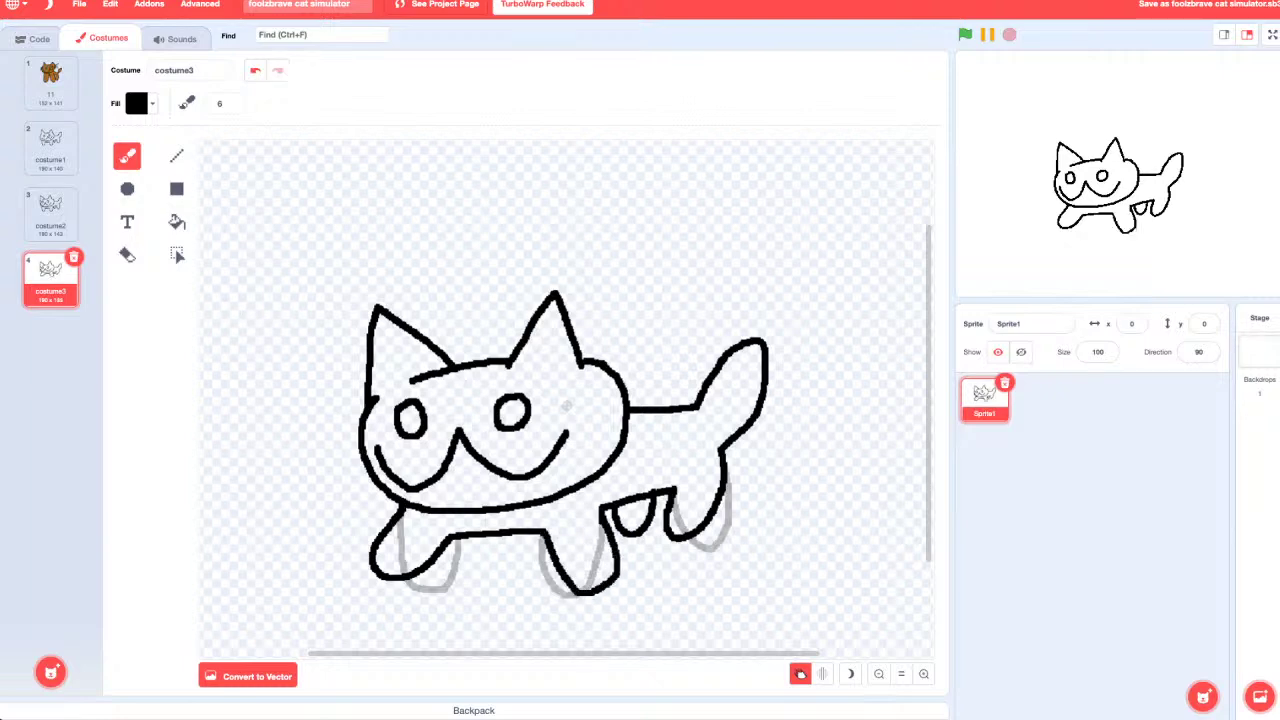
Step: Erase the small far hind leg in costume3 and redraw it shifted slightly toward the tail
key(e)
drag(643, 500, 632, 517)
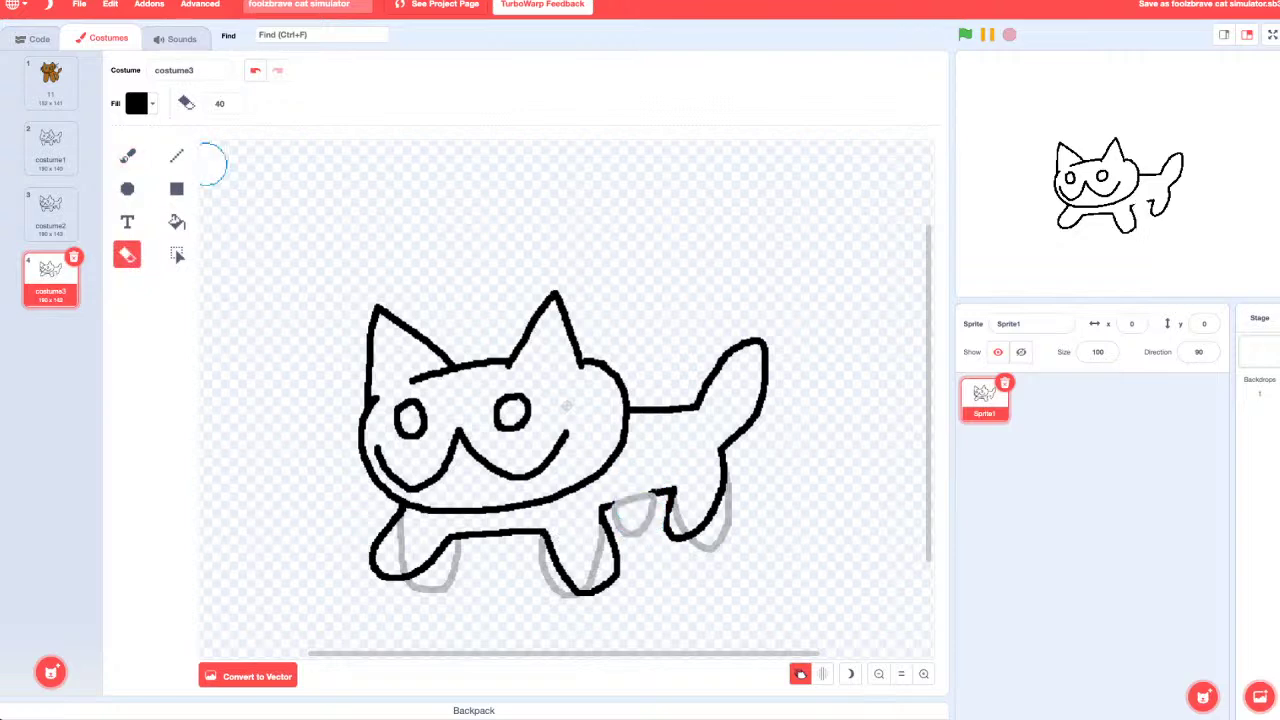
key(b)
mouse_move(610, 508)
mouse_down()
mouse_move(660, 494)
mouse_move(609, 506)
mouse_up()
key(ctrl+z)
key(ctrl+z)
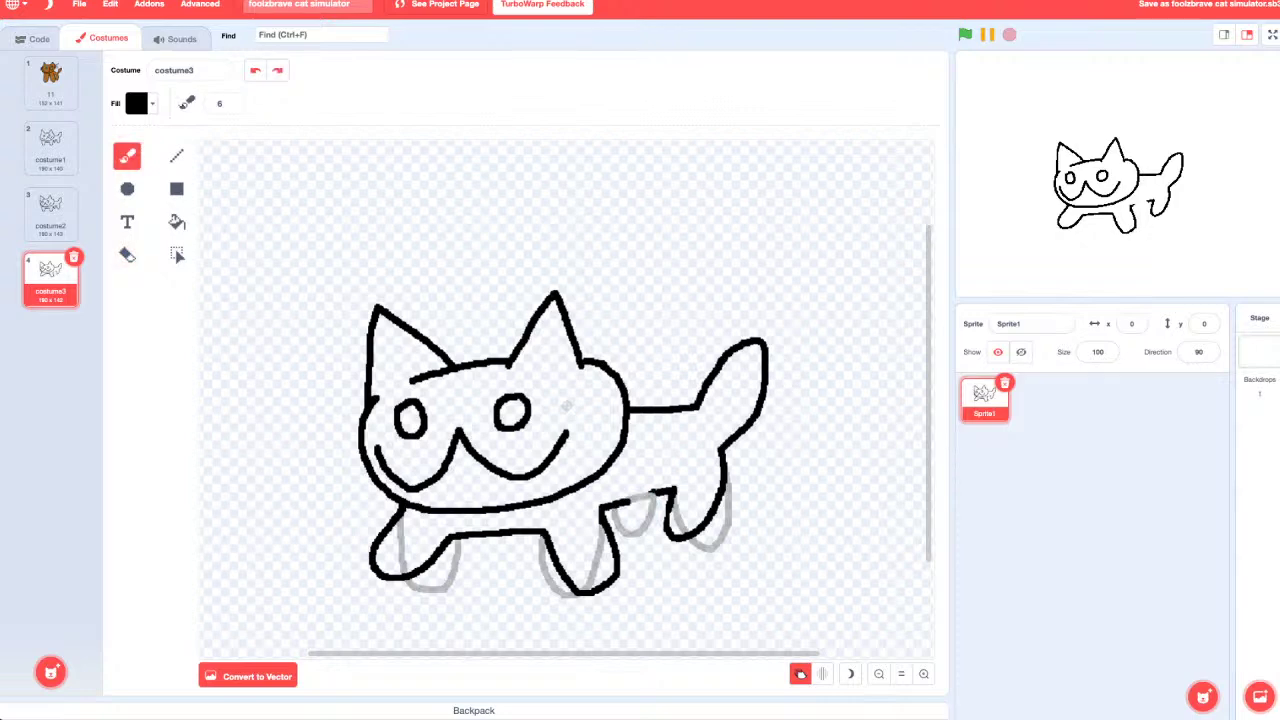
mouse_move(638, 505)
mouse_down()
mouse_move(620, 510)
mouse_move(629, 529)
mouse_move(655, 500)
mouse_move(711, 514)
mouse_move(708, 525)
mouse_up()
Step: Erase the rearmost hind leg in costume3 and redraw it angled forward with a rounder foot
key(e)
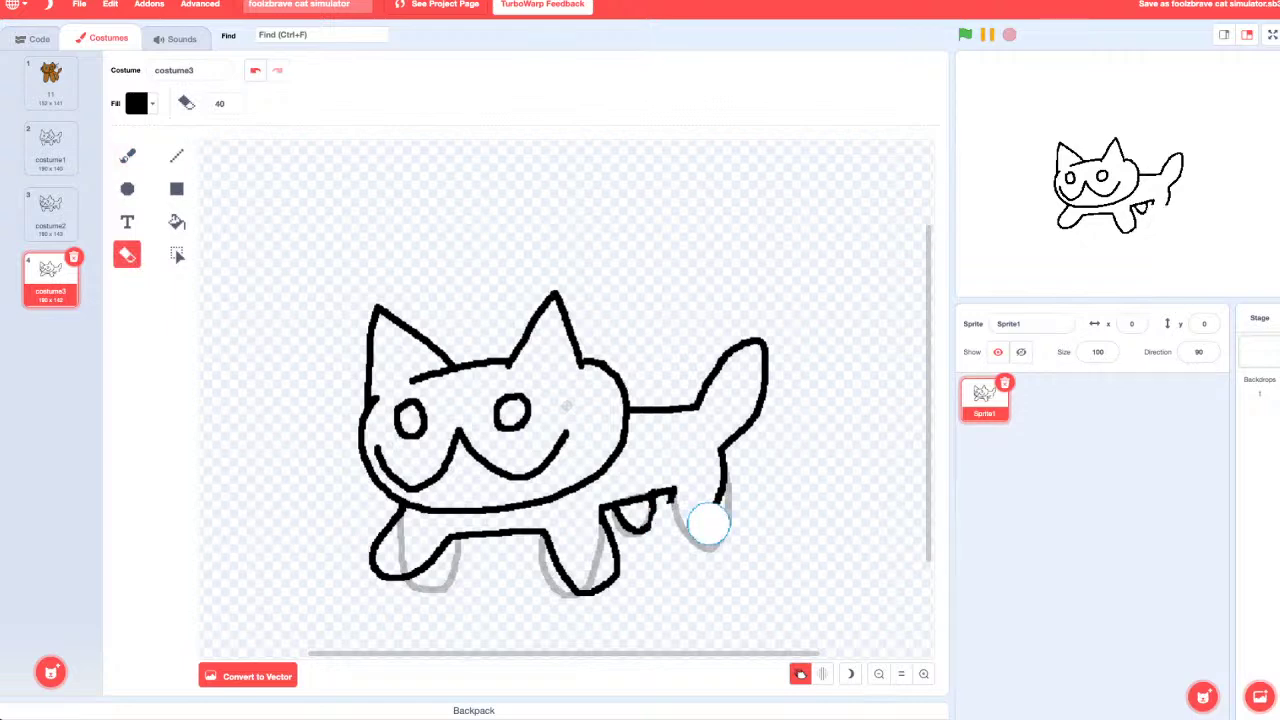
click(718, 500)
key(b)
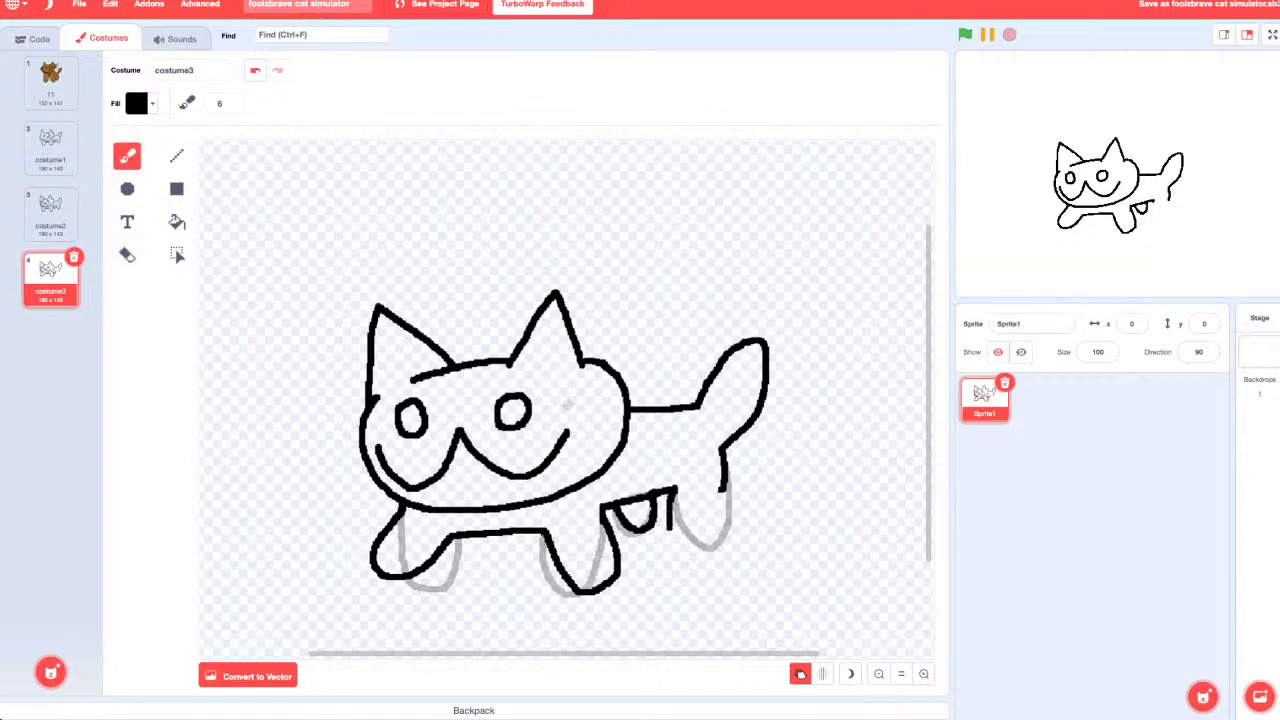
drag(700, 543, 720, 493)
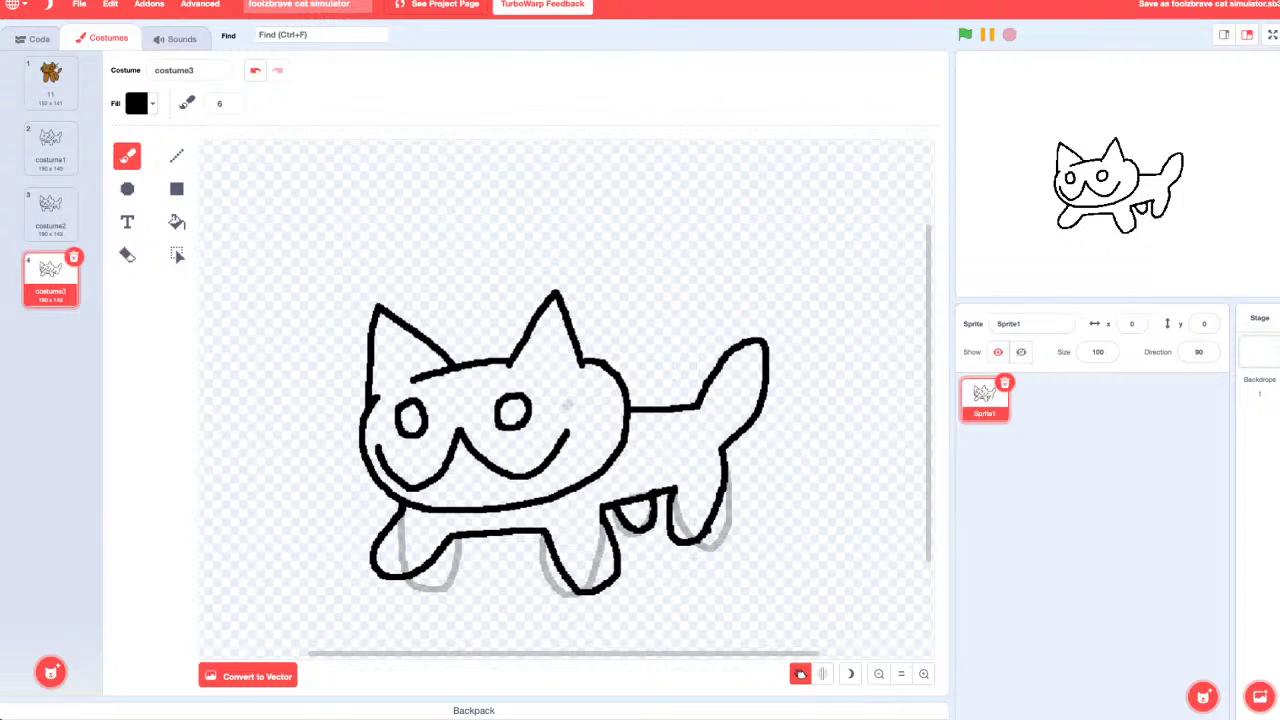
Step: Duplicate costume2 and erase the foremost front leg in the copy
click(50, 210)
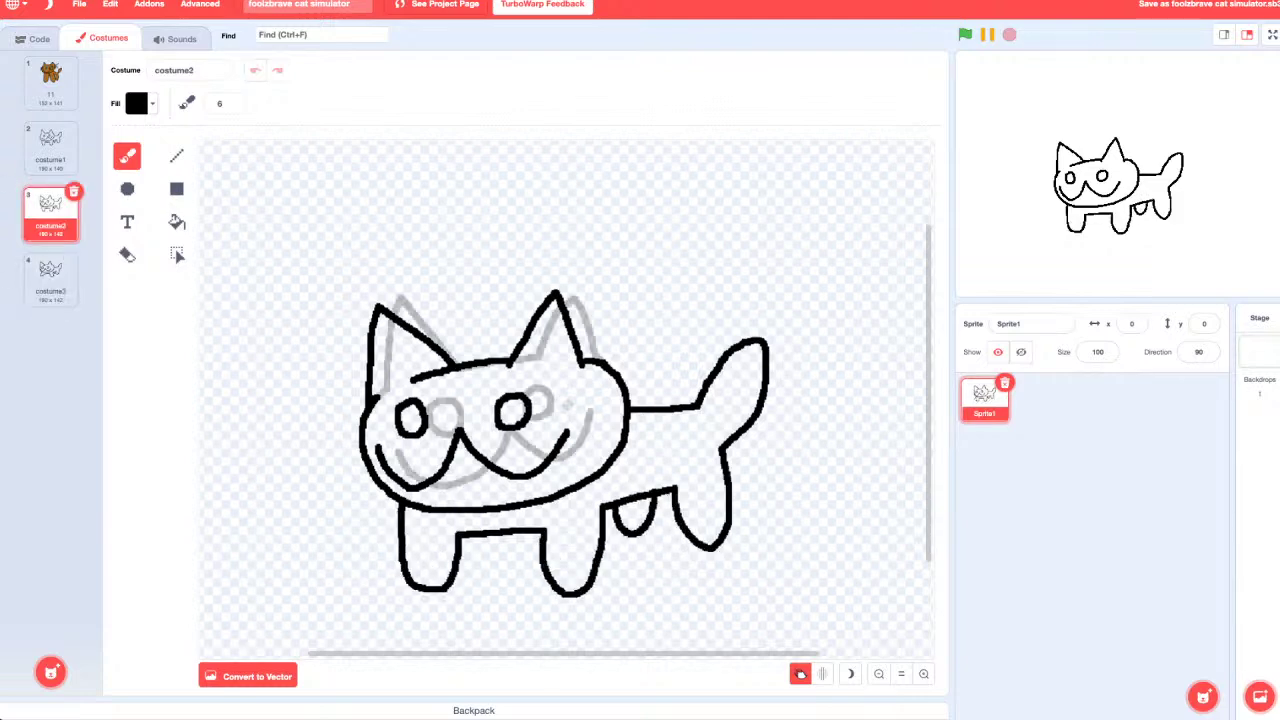
right_click(30, 200)
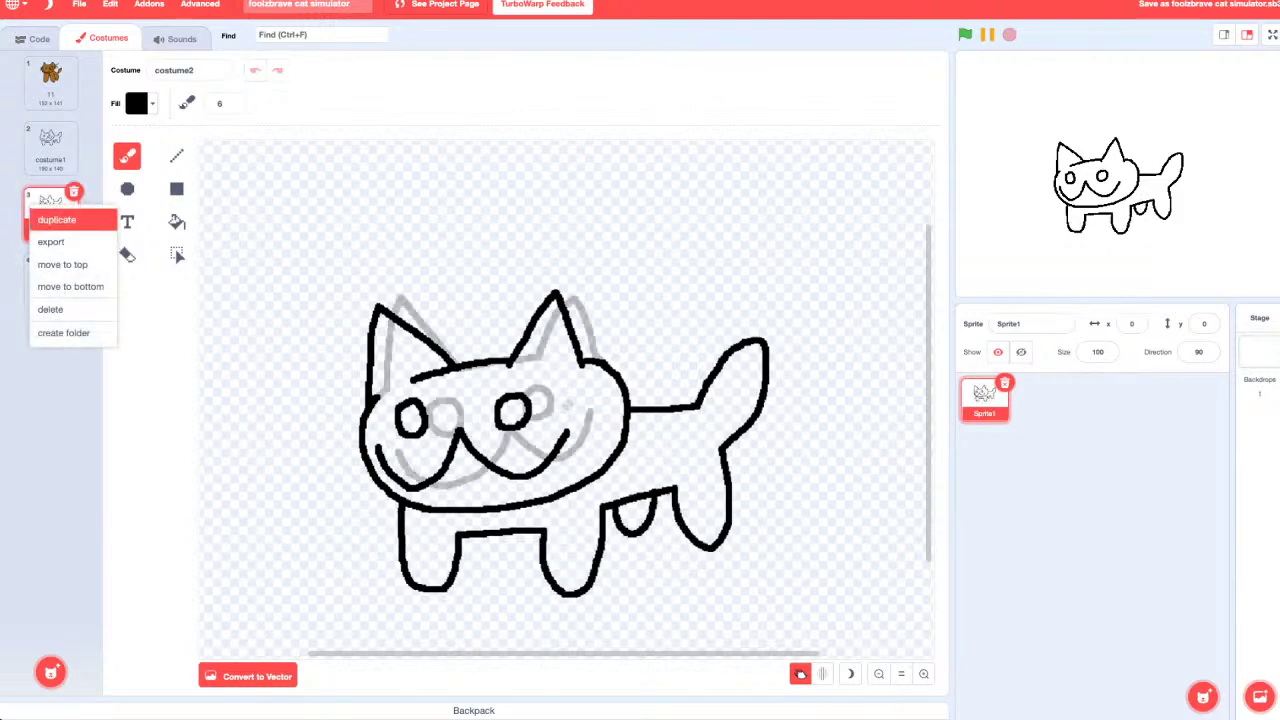
click(50, 217)
key(e)
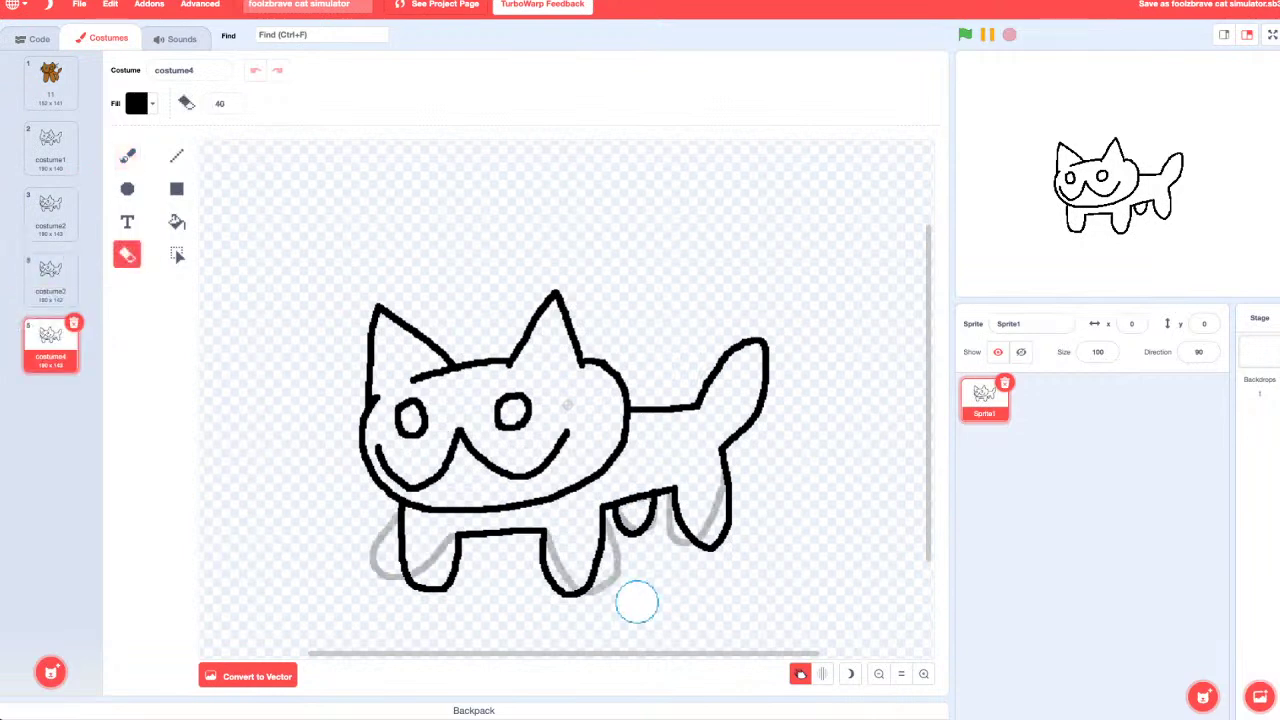
mouse_move(398, 548)
mouse_down()
mouse_move(390, 525)
mouse_move(405, 558)
mouse_move(455, 555)
mouse_move(405, 562)
mouse_up()
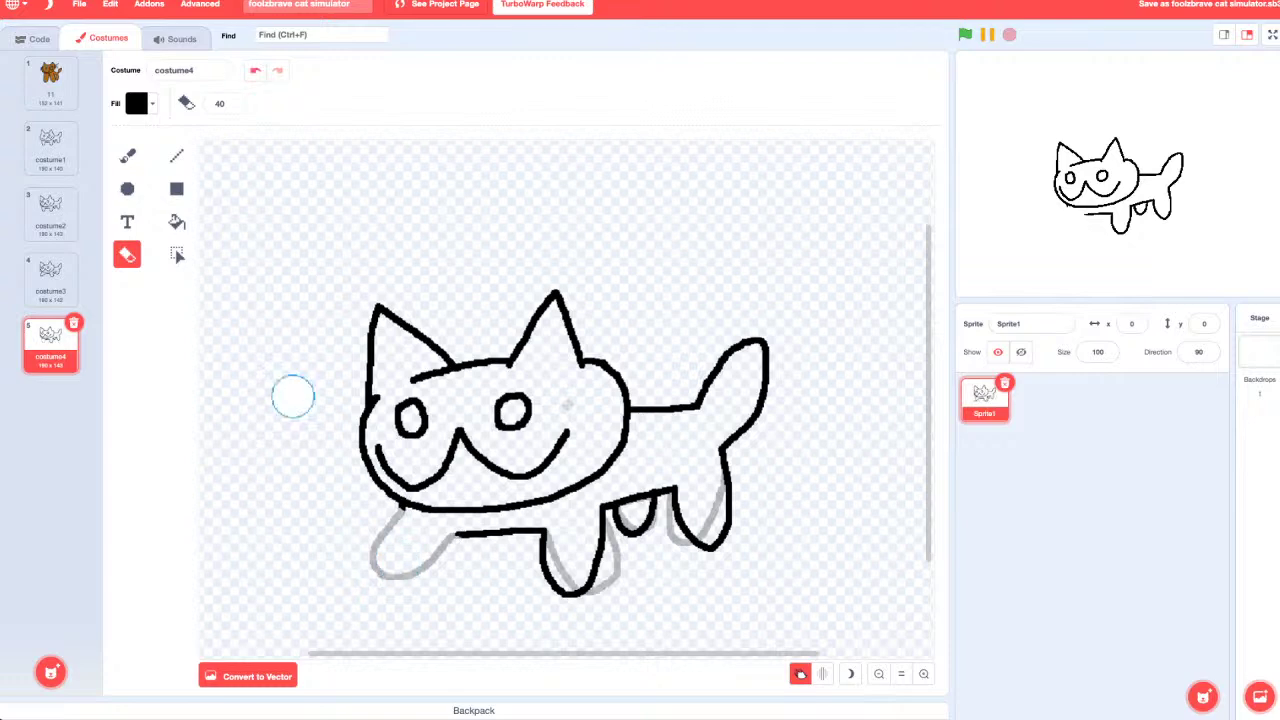
Step: Move costume4 ahead of costume3 and redraw its foremost front leg slanting toward the tail
key(b)
drag(50, 340, 50, 275)
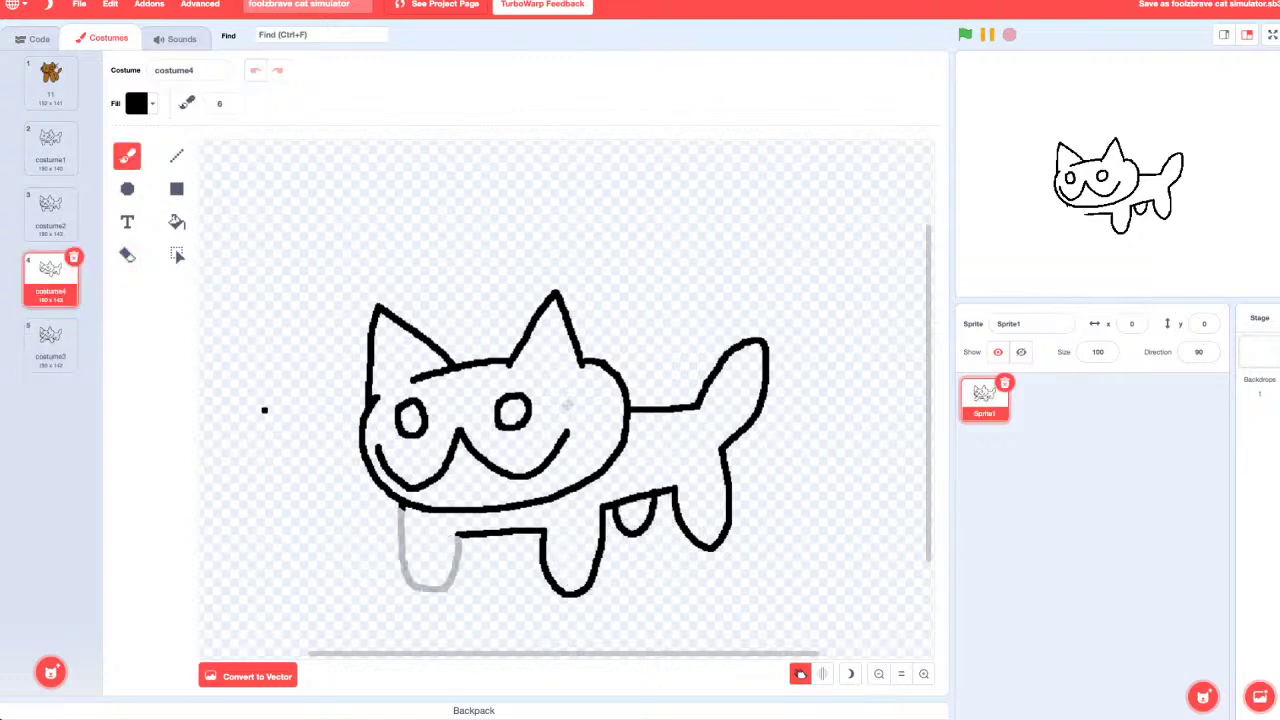
mouse_move(459, 537)
mouse_down()
mouse_move(467, 588)
mouse_move(436, 591)
mouse_move(407, 556)
mouse_move(398, 510)
mouse_move(462, 530)
mouse_up()
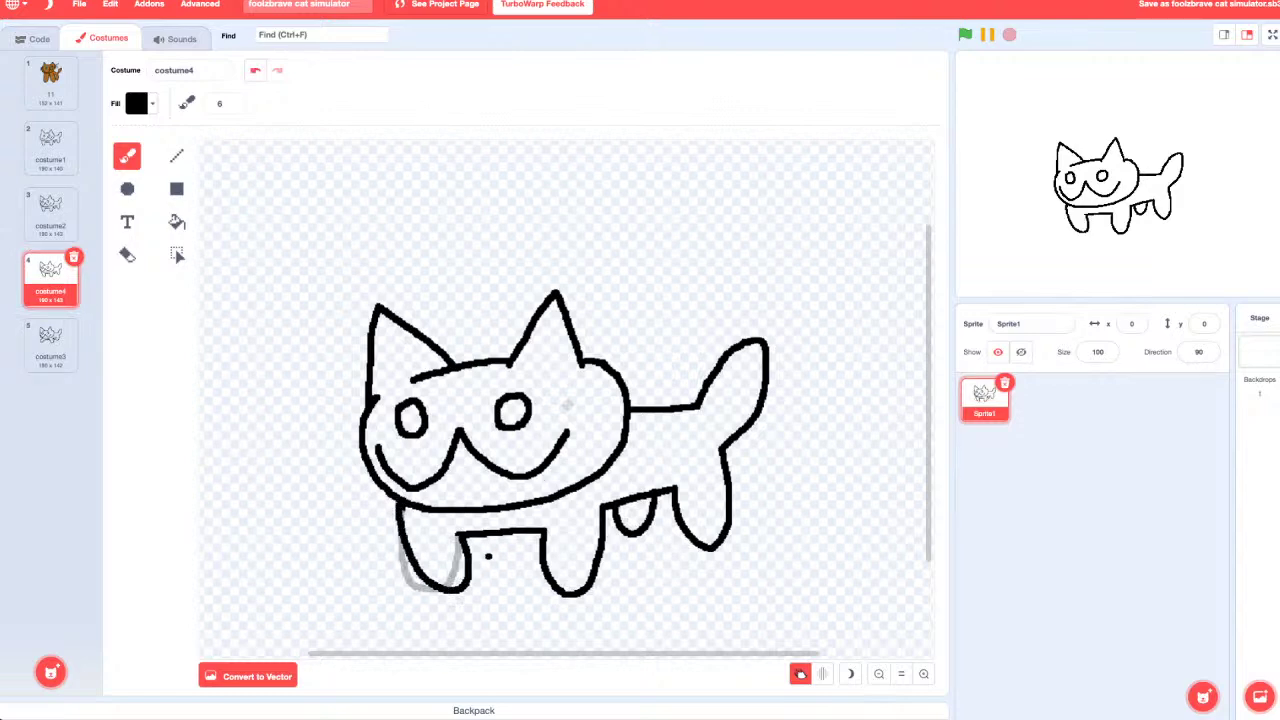
Step: Move costume4 back below costume3 and erase its second front leg
drag(50, 278, 50, 343)
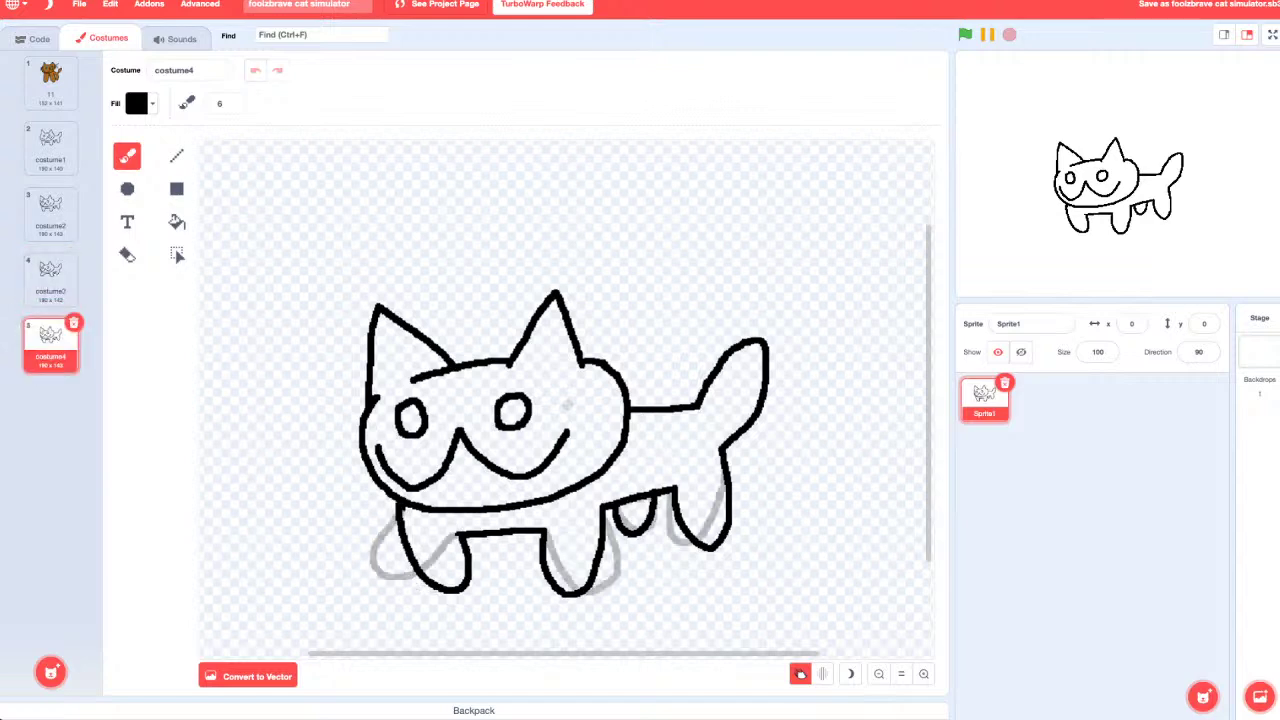
key(e)
mouse_move(651, 597)
mouse_down()
mouse_move(562, 580)
mouse_move(553, 552)
mouse_move(602, 534)
mouse_move(603, 521)
mouse_up()
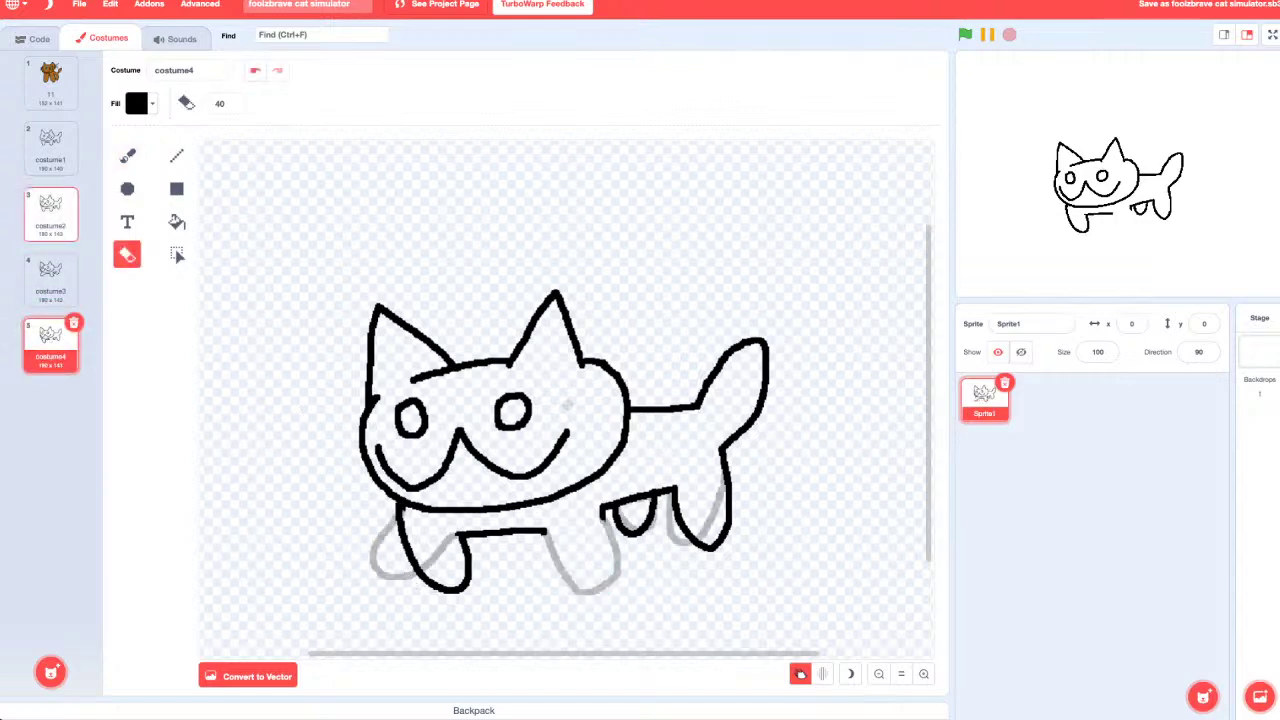
key(b)
mouse_move(528, 534)
mouse_down()
mouse_move(508, 562)
mouse_move(520, 580)
mouse_move(566, 574)
mouse_move(600, 540)
mouse_move(512, 563)
mouse_move(530, 582)
mouse_move(599, 544)
mouse_move(548, 576)
mouse_move(535, 542)
mouse_move(524, 547)
mouse_move(516, 576)
mouse_move(560, 582)
mouse_move(597, 547)
mouse_move(602, 516)
mouse_up()
key(ctrl+z)
key(ctrl+z)
key(ctrl+z)
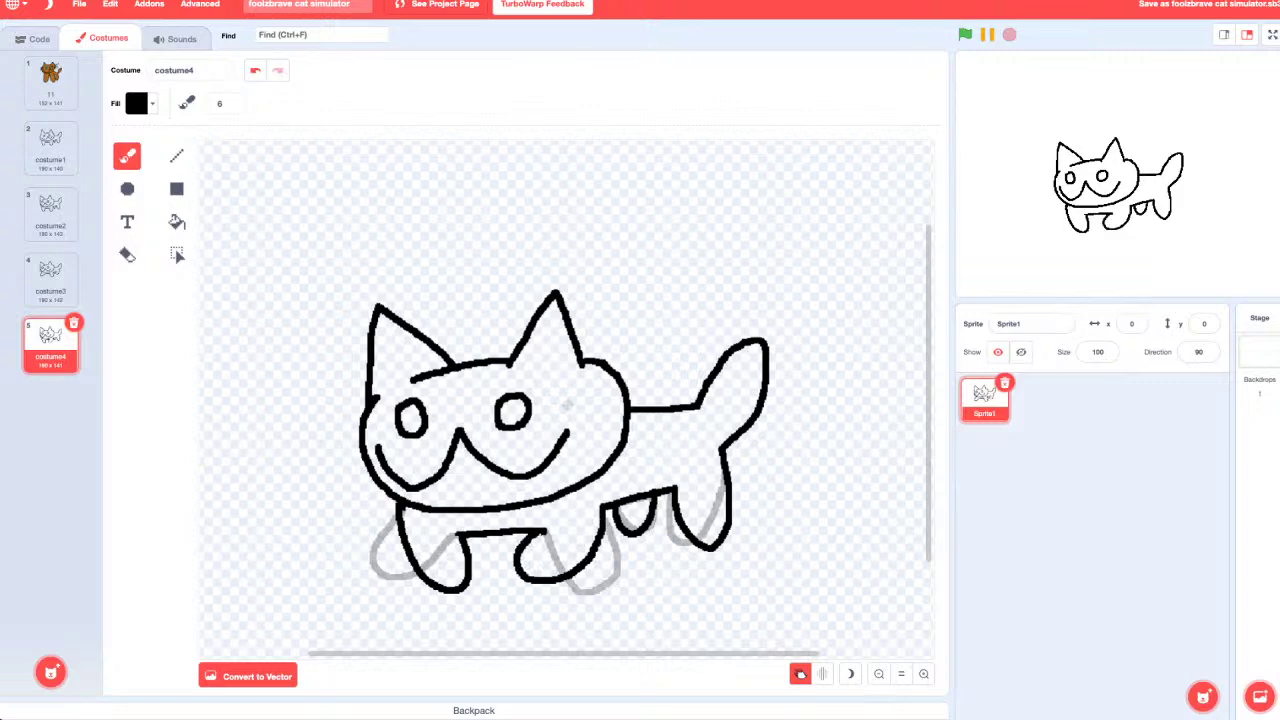
key(e)
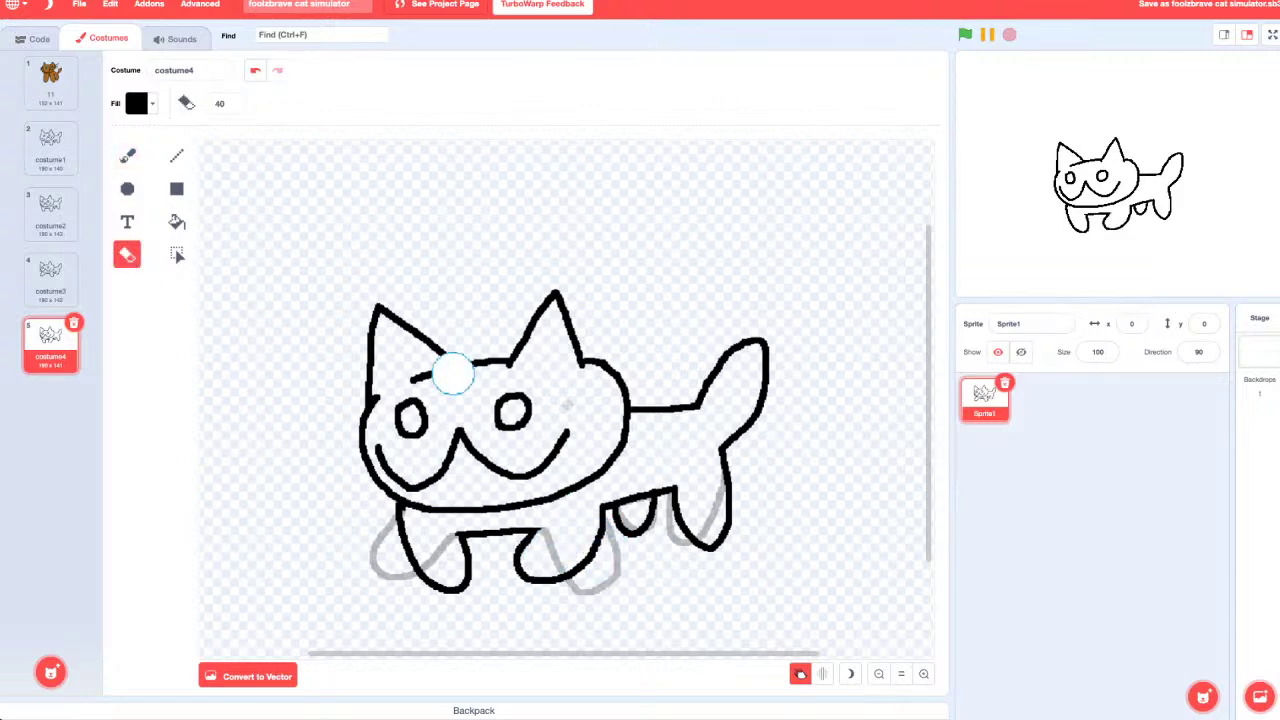
key(ctrl+z)
key(ctrl+z)
key(b)
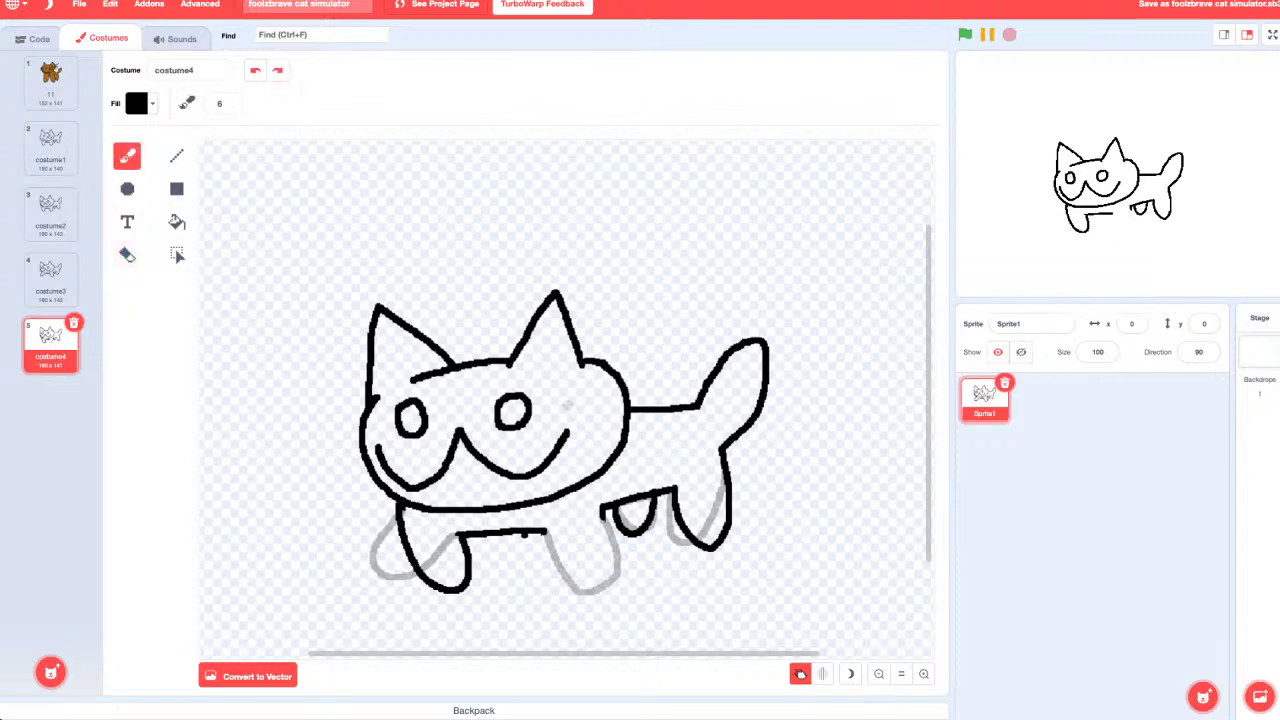
mouse_move(519, 538)
mouse_down()
mouse_move(513, 578)
mouse_move(577, 572)
mouse_move(600, 532)
mouse_move(570, 562)
mouse_move(527, 565)
mouse_move(523, 533)
mouse_move(521, 552)
mouse_move(548, 572)
mouse_move(602, 518)
mouse_move(578, 550)
mouse_move(520, 570)
mouse_move(505, 533)
mouse_up()
key(ctrl+z)
key(ctrl+z)
key(ctrl+z)
key(ctrl+z)
Step: Erase the leftover line ends where the second front leg joins the belly, and switch back to the brush
click(127, 254)
click(543, 523)
click(127, 155)
mouse_move(543, 528)
mouse_down()
mouse_move(515, 580)
mouse_move(556, 585)
mouse_move(590, 543)
mouse_move(538, 524)
mouse_move(514, 552)
mouse_move(525, 580)
mouse_move(581, 543)
mouse_move(590, 520)
mouse_move(585, 558)
mouse_move(533, 573)
mouse_move(528, 530)
mouse_move(545, 518)
mouse_up()
key(ctrl+z)
key(ctrl+z)
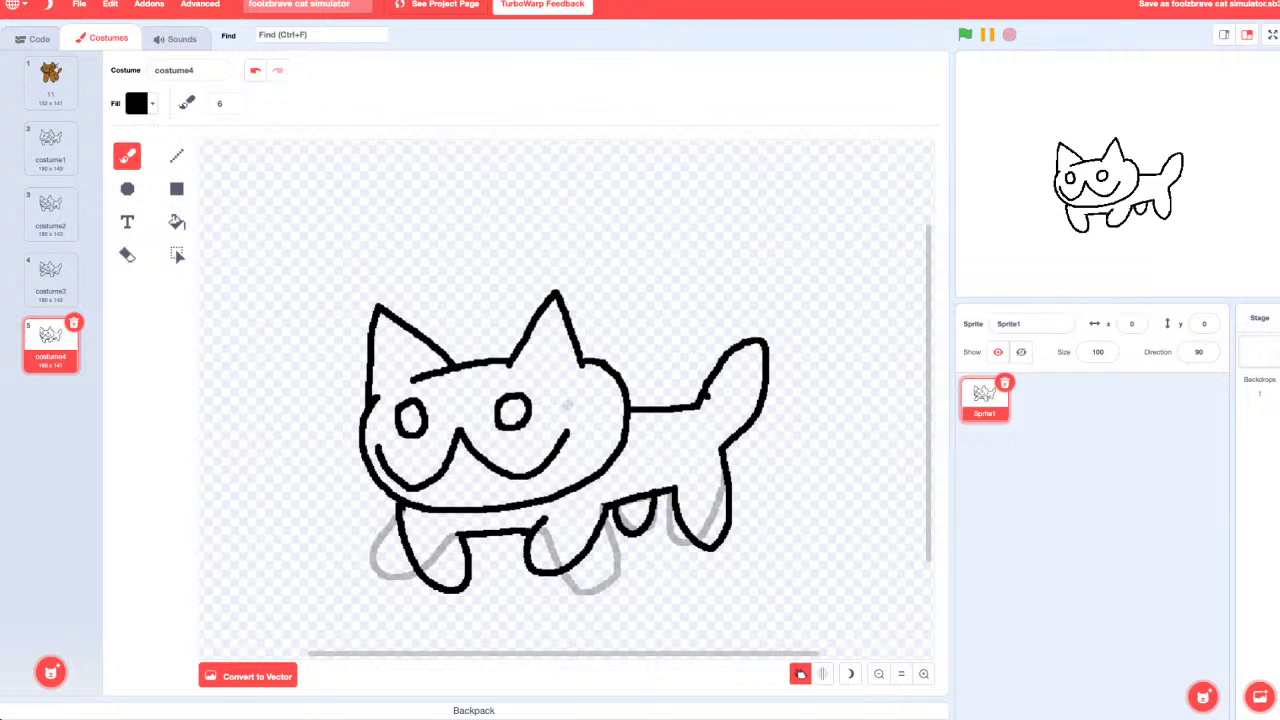
key(ctrl+z)
key(ctrl+z)
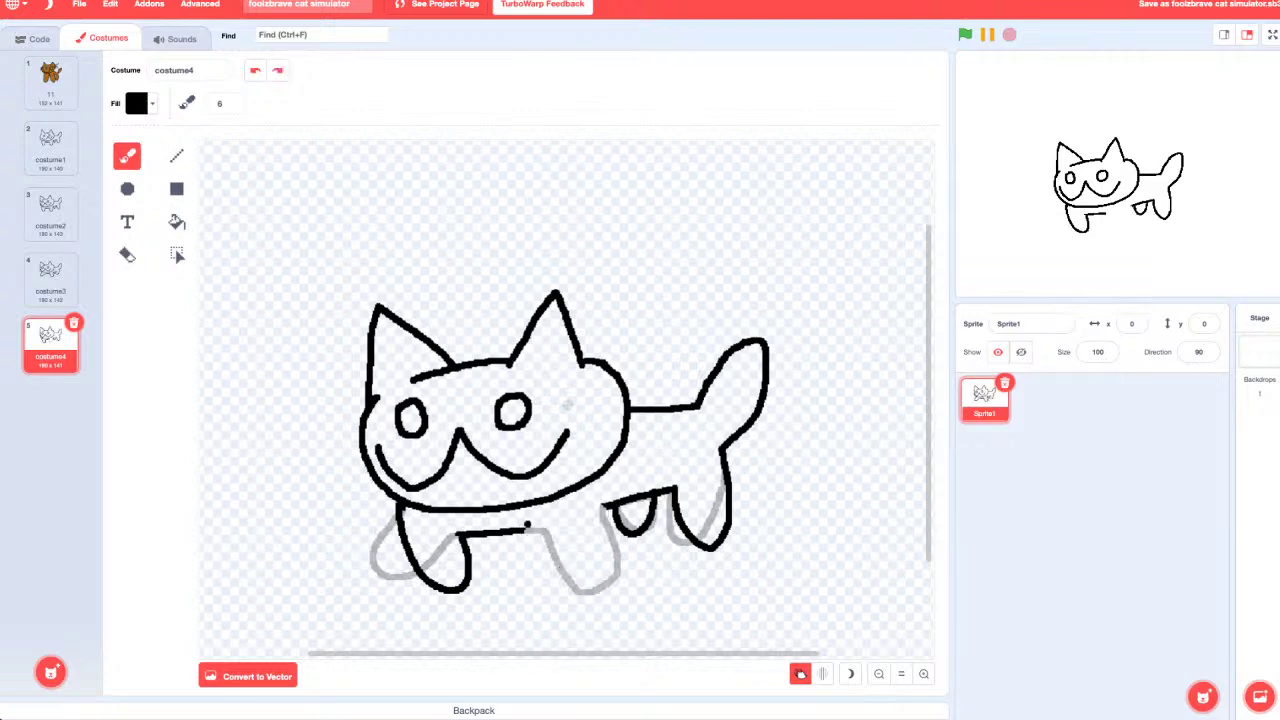
mouse_move(521, 533)
mouse_down()
mouse_move(521, 570)
mouse_move(558, 576)
mouse_move(592, 543)
mouse_move(604, 506)
mouse_up()
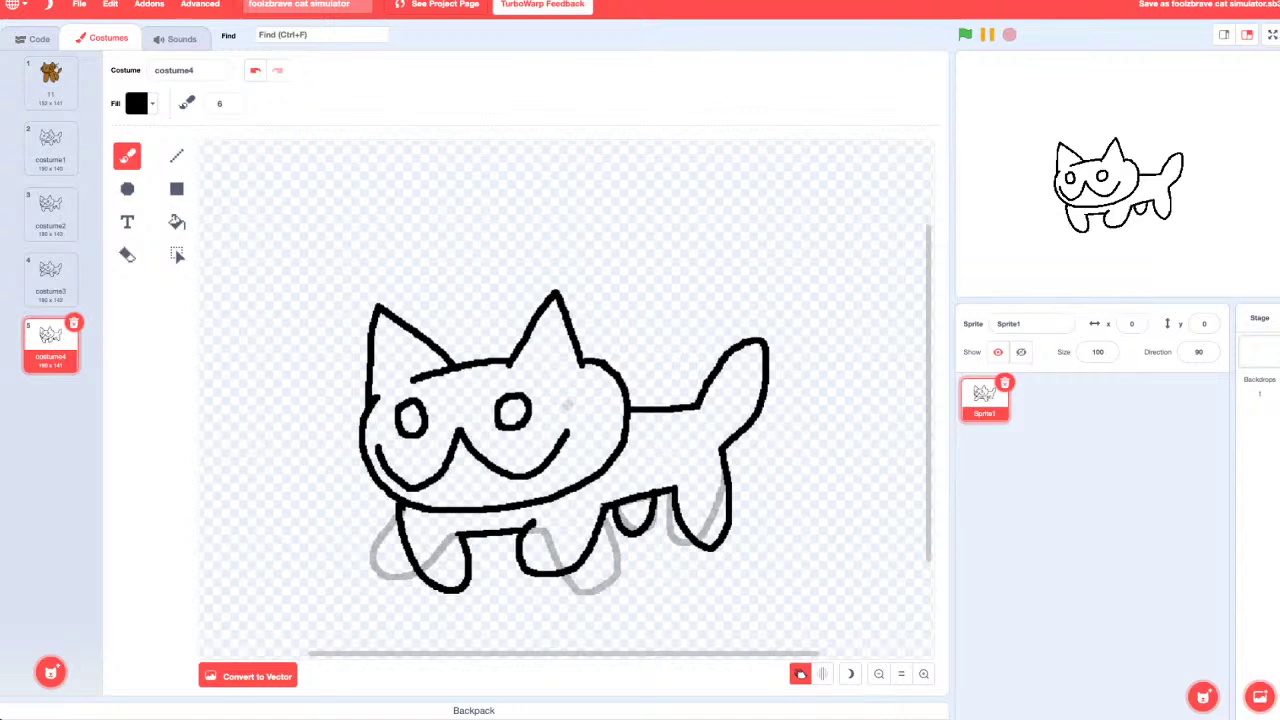
key(ctrl+z)
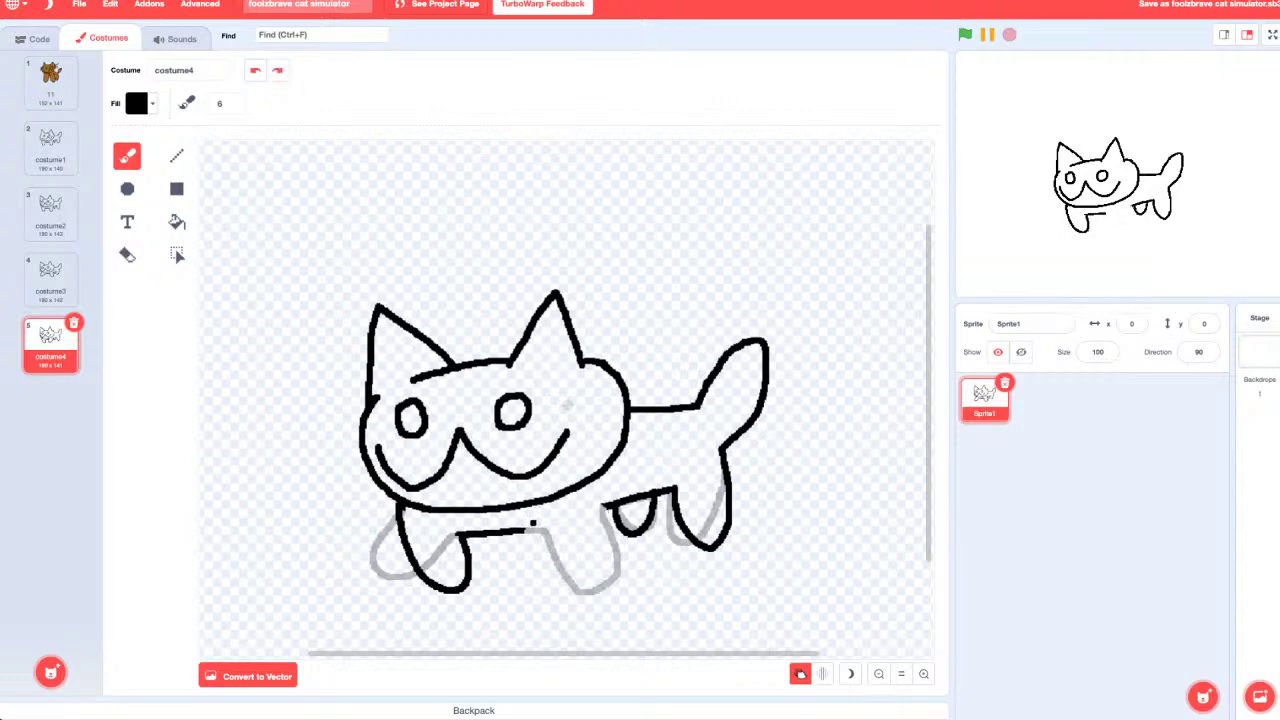
Step: Redraw the second front leg of costume4 swung toward the head, with a rounded foot joined to the belly line
drag(528, 531, 544, 530)
click(537, 523)
mouse_move(538, 523)
mouse_down()
mouse_move(522, 555)
mouse_move(558, 578)
mouse_move(610, 509)
mouse_up()
click(645, 511)
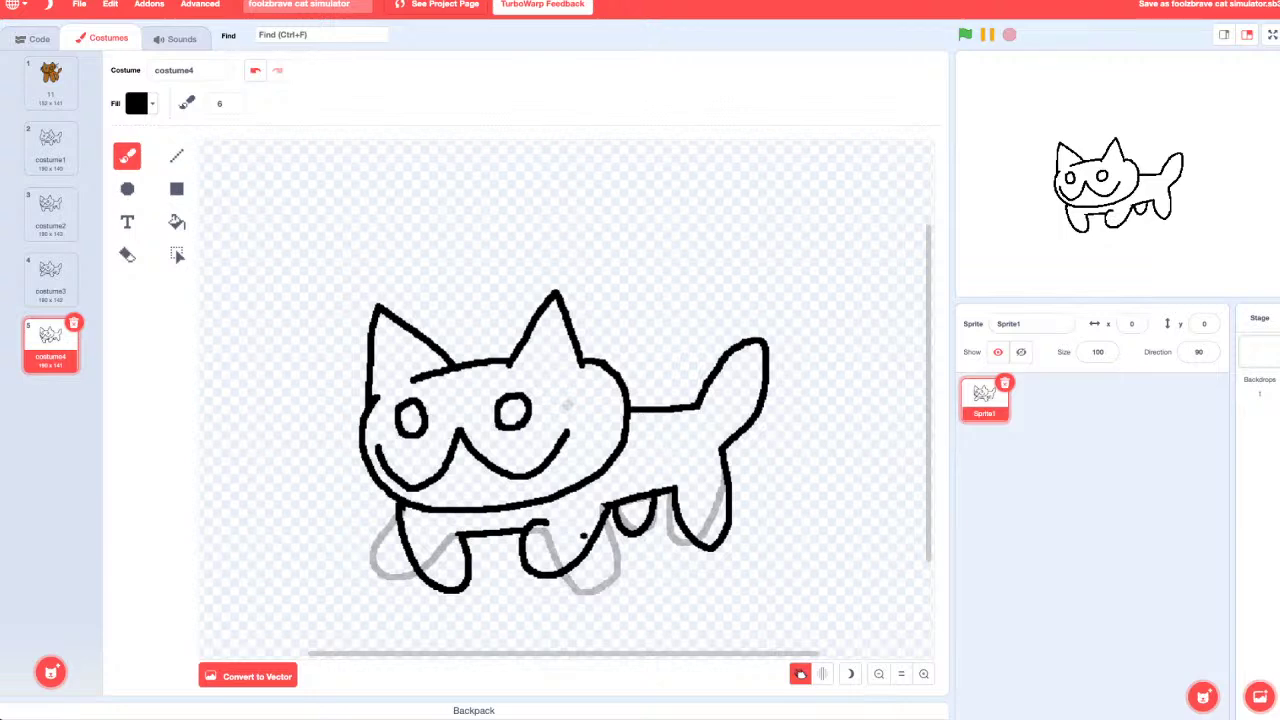
key(ctrl+z)
Step: Erase the rearmost hind leg in costume4 and redraw it swung slightly toward the tail
key(e)
mouse_move(653, 538)
mouse_down()
mouse_move(690, 505)
mouse_move(715, 538)
mouse_up()
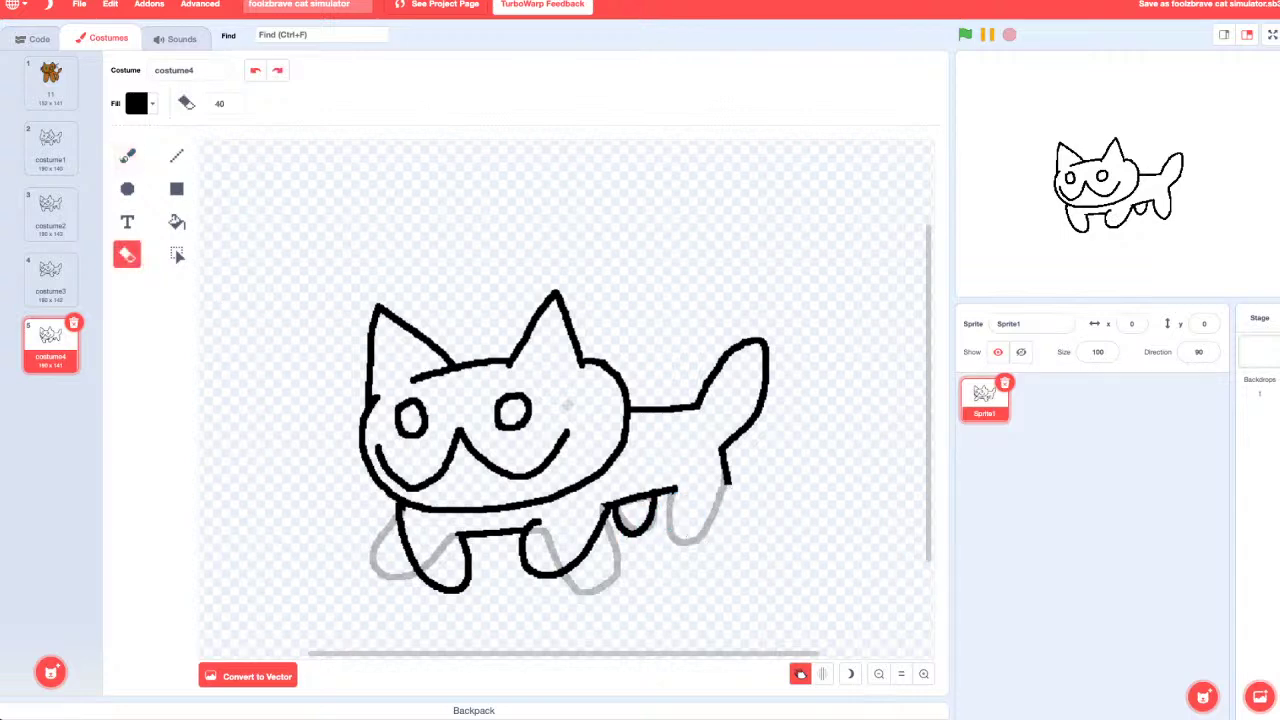
click(127, 155)
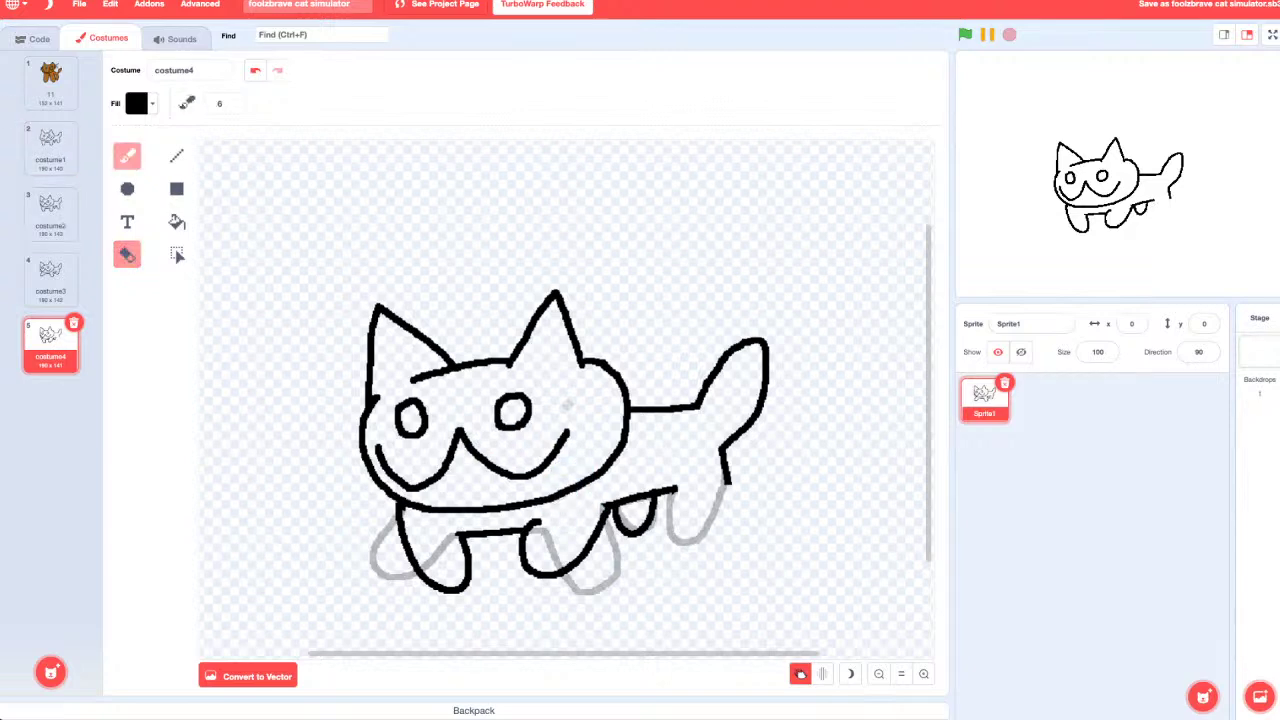
mouse_move(676, 488)
mouse_down()
mouse_move(702, 542)
mouse_move(732, 542)
mouse_move(728, 482)
mouse_move(742, 512)
mouse_move(722, 552)
mouse_move(672, 494)
mouse_move(700, 542)
mouse_move(730, 548)
mouse_move(728, 482)
mouse_up()
key(ctrl+z)
key(ctrl+z)
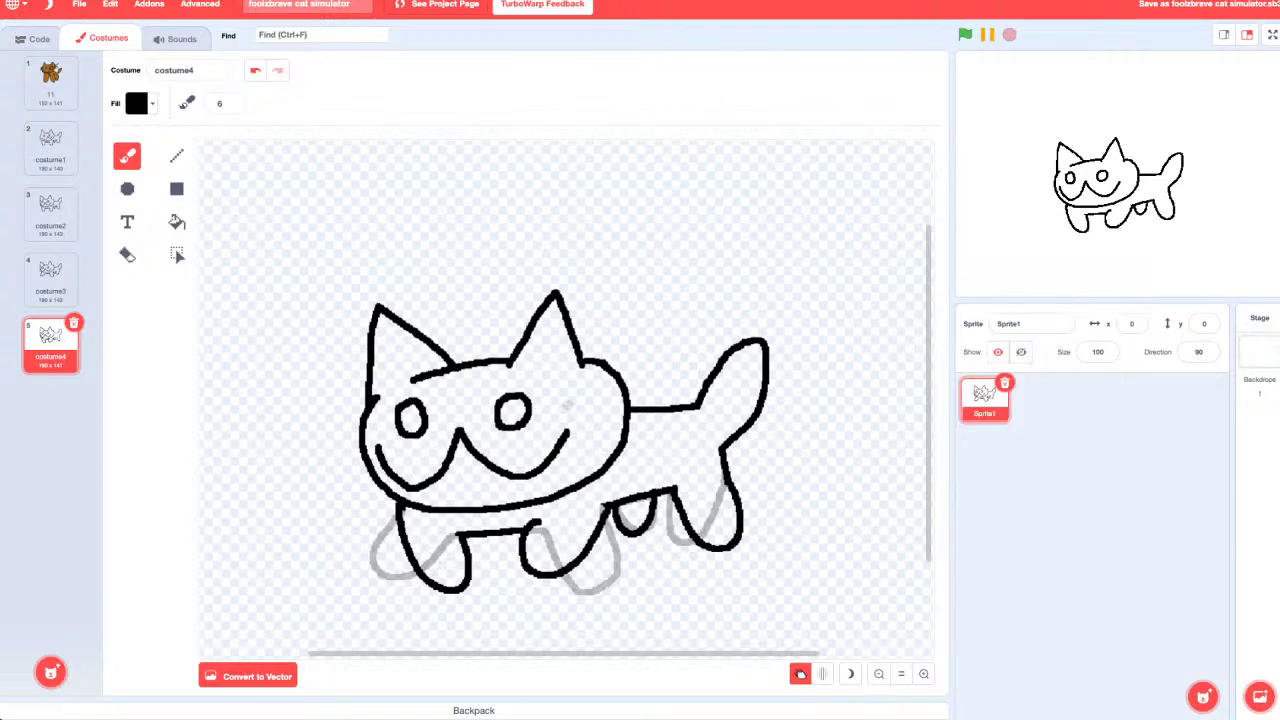
Step: Erase the small far hind leg in costume4, move the costume ahead of costume3, and redraw that leg shorter
click(127, 254)
mouse_move(677, 559)
mouse_down()
mouse_move(636, 539)
mouse_move(616, 512)
mouse_move(628, 502)
mouse_up()
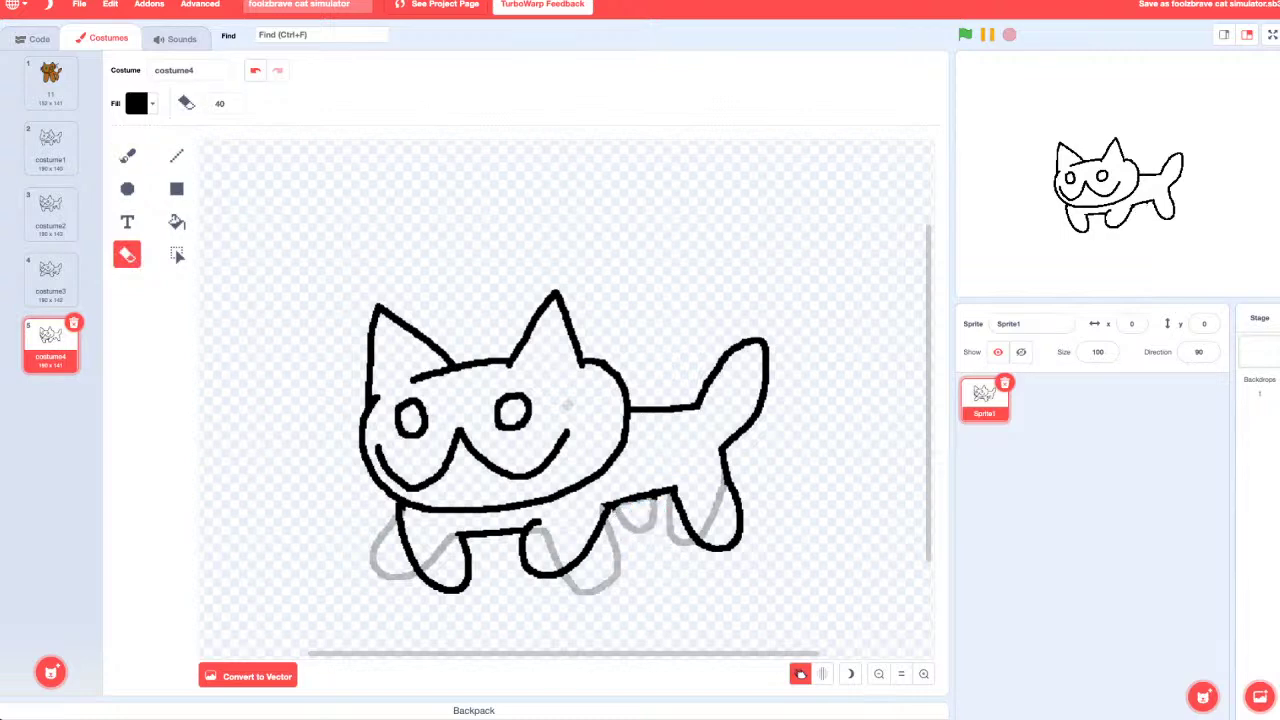
drag(50, 343, 50, 278)
click(127, 155)
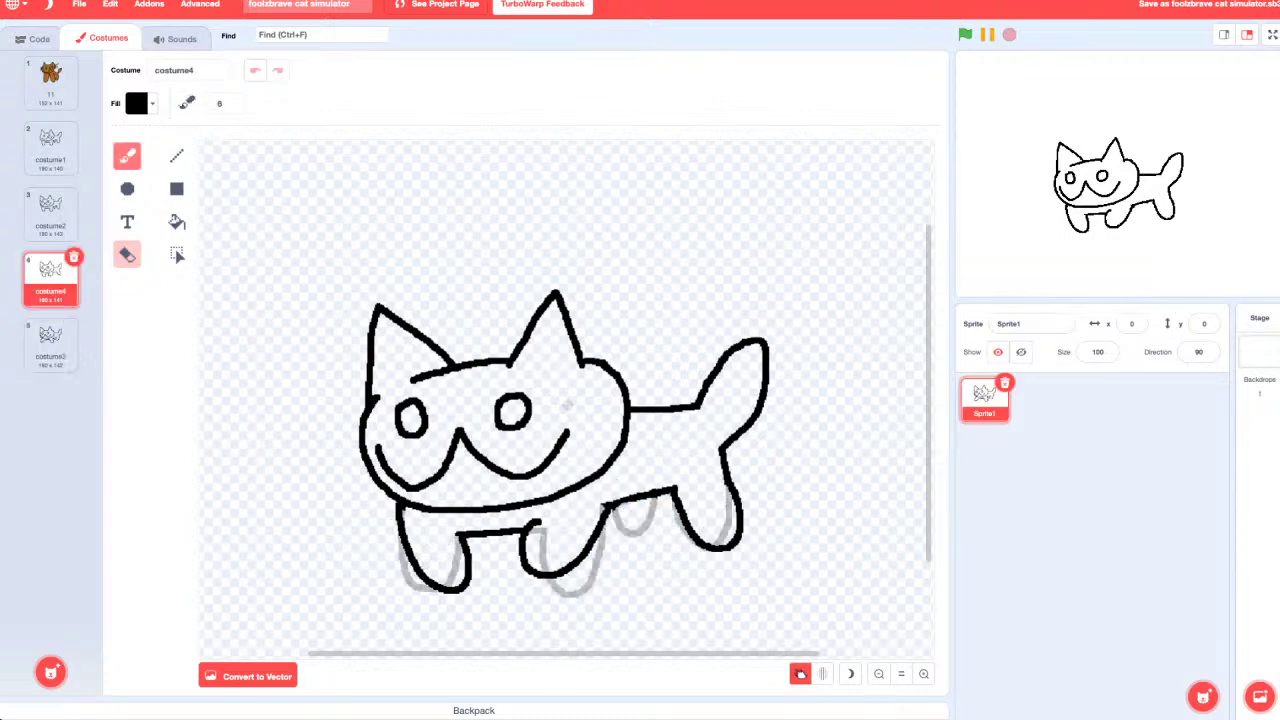
mouse_move(607, 506)
mouse_down()
mouse_move(617, 521)
mouse_move(654, 498)
mouse_move(645, 516)
mouse_move(610, 521)
mouse_up()
key(ctrl+z)
key(ctrl+z)
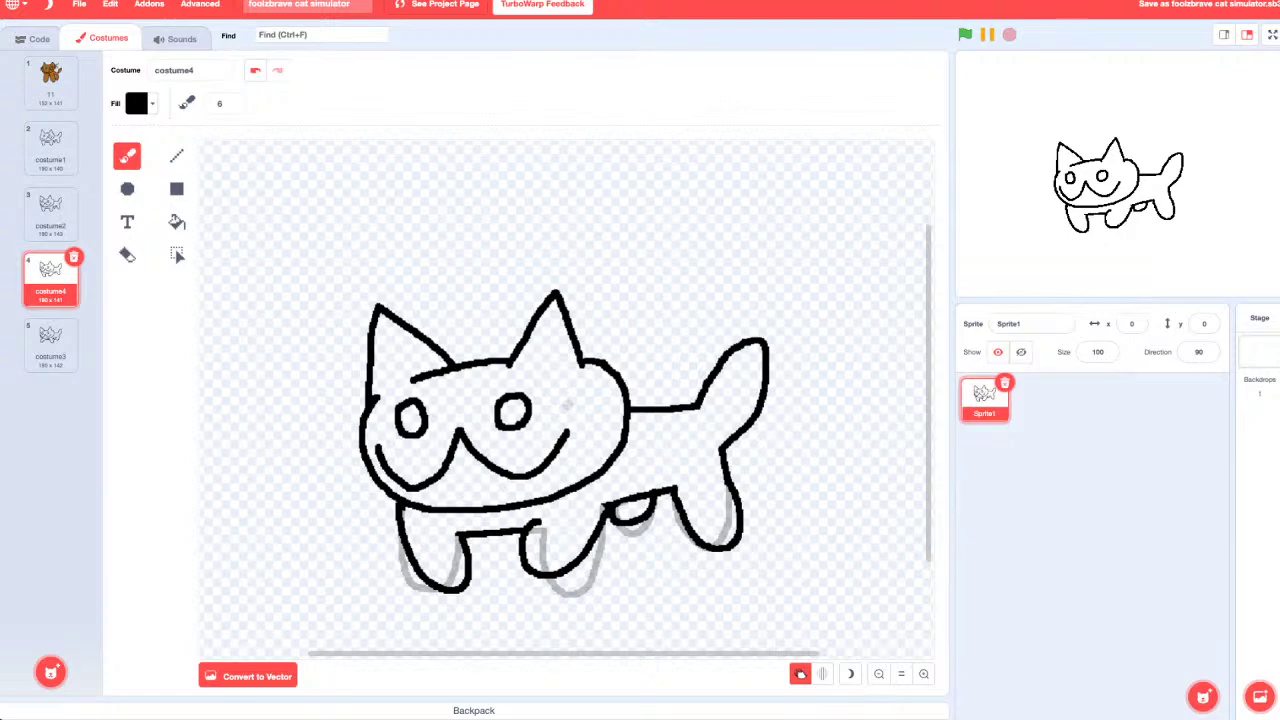
Step: Switch between costume2, costume4 and costume3 to compare the leg poses of the walk
click(50, 210)
click(50, 277)
click(50, 342)
click(50, 277)
click(50, 342)
click(50, 277)
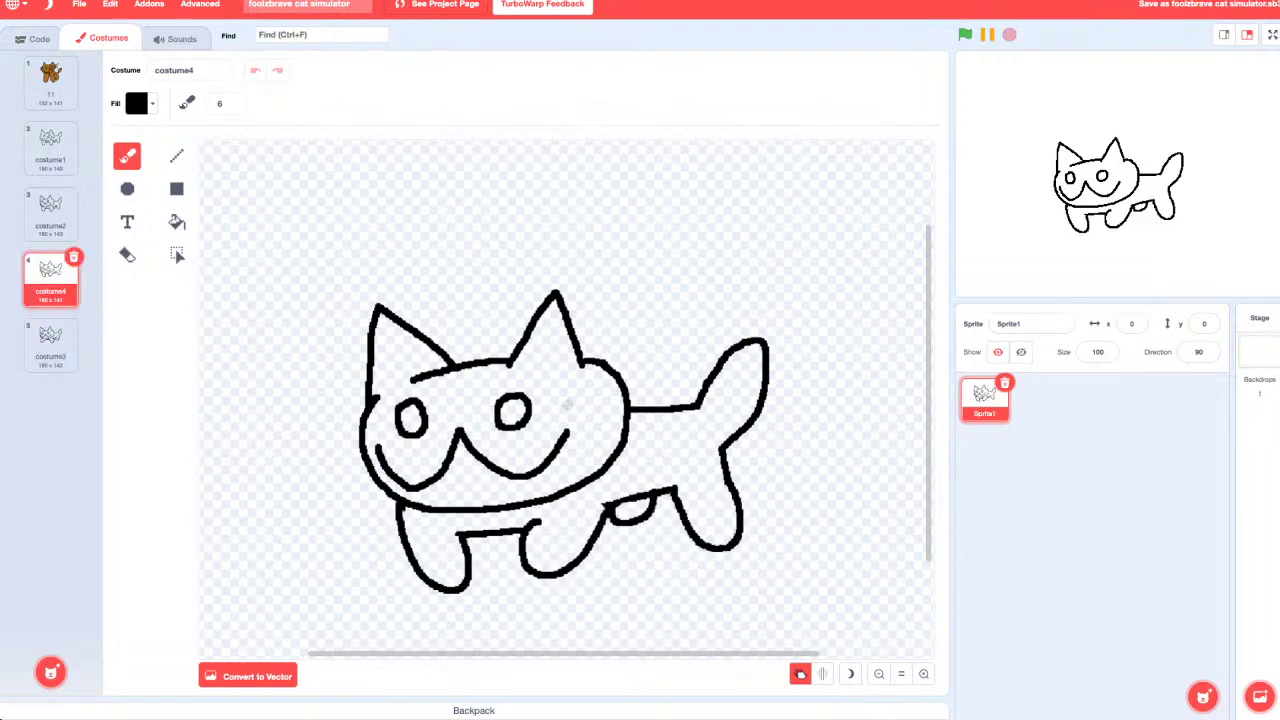
Step: Erase the foremost front leg in costume4, redraw it swung farther toward the tail, and clean up the overlapping belly line
click(127, 254)
mouse_move(386, 523)
mouse_down()
mouse_move(438, 590)
mouse_move(463, 545)
mouse_move(406, 545)
mouse_move(399, 510)
mouse_move(448, 590)
mouse_move(482, 588)
mouse_move(494, 558)
mouse_move(478, 538)
mouse_up()
click(127, 155)
click(127, 254)
click(450, 533)
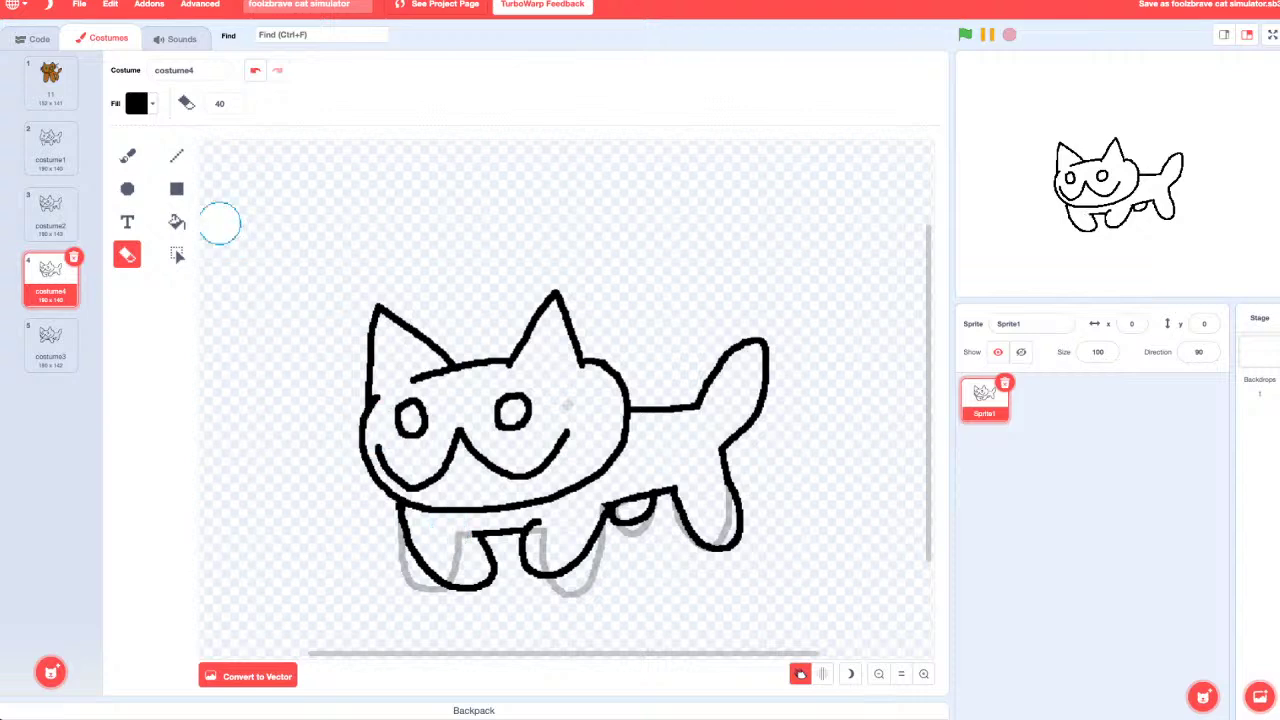
click(127, 155)
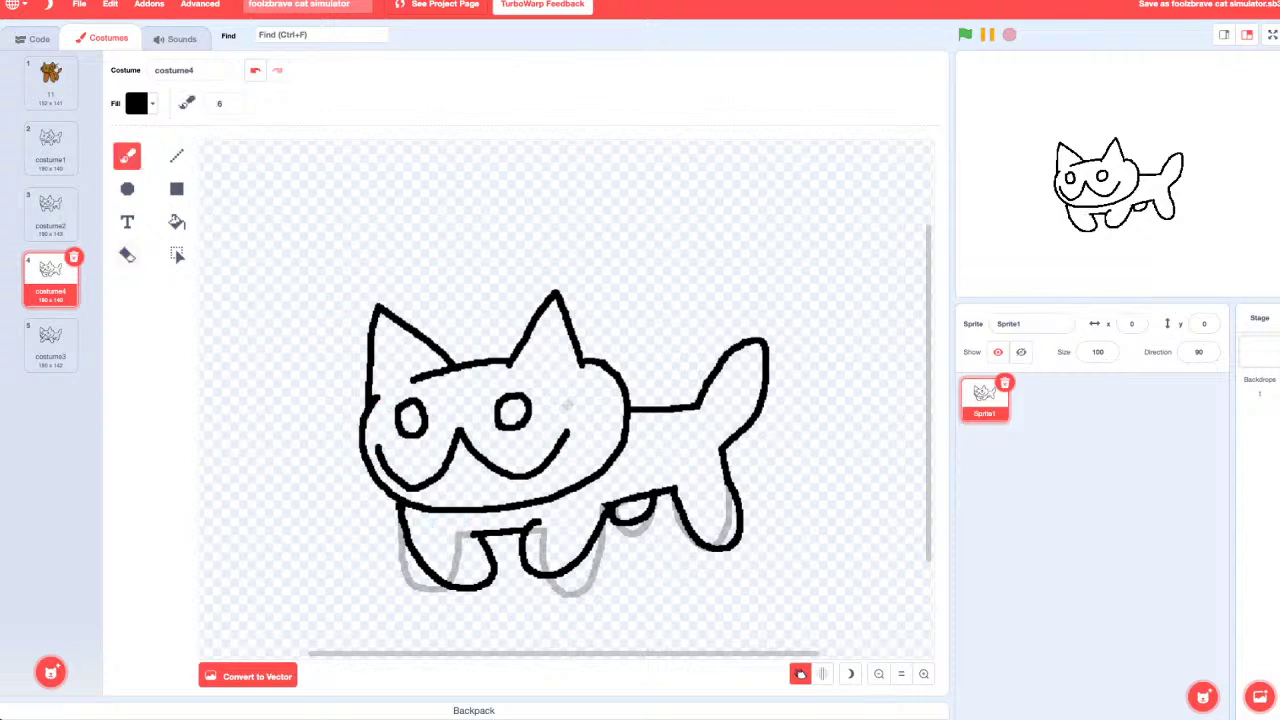
Step: Flip repeatedly through costume2, costume4 and costume3 to check the walking motion with the revised front leg
click(50, 210)
click(50, 275)
click(50, 210)
click(50, 275)
click(50, 340)
click(50, 275)
click(50, 340)
click(50, 275)
click(50, 340)
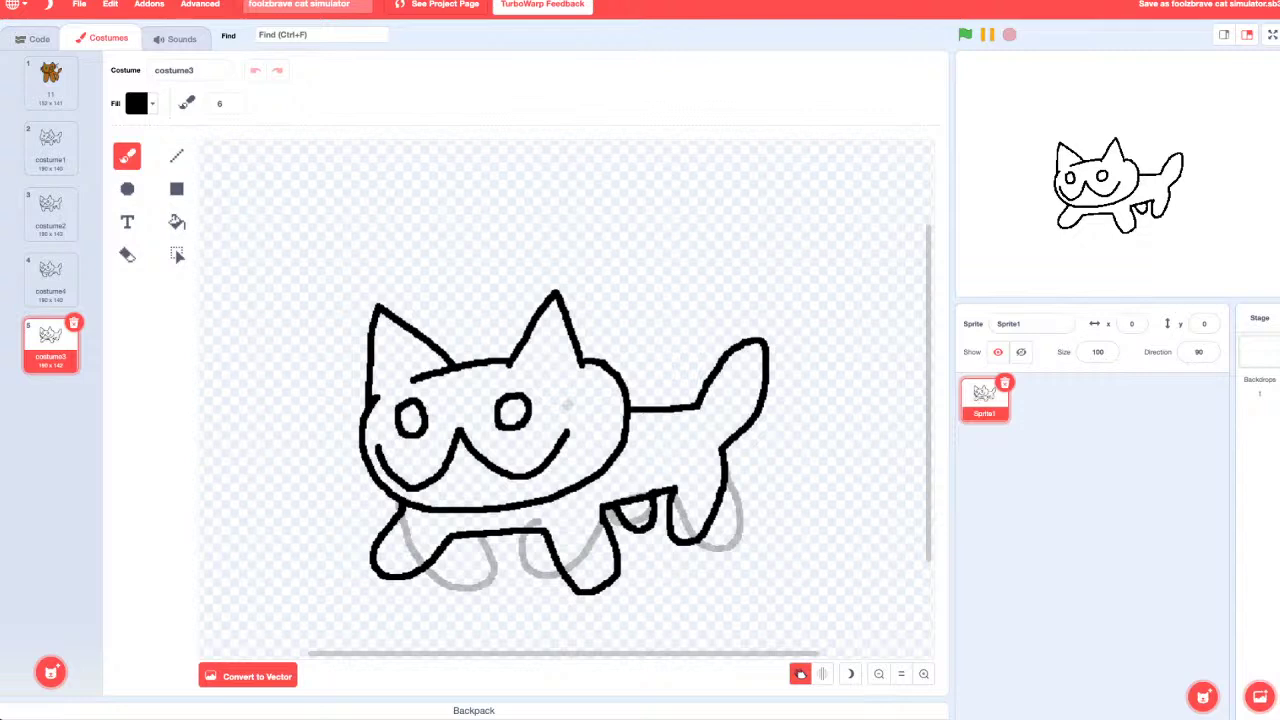
Step: Save the project to a separate file and dismiss the browser's download bar
key(ctrl+s)
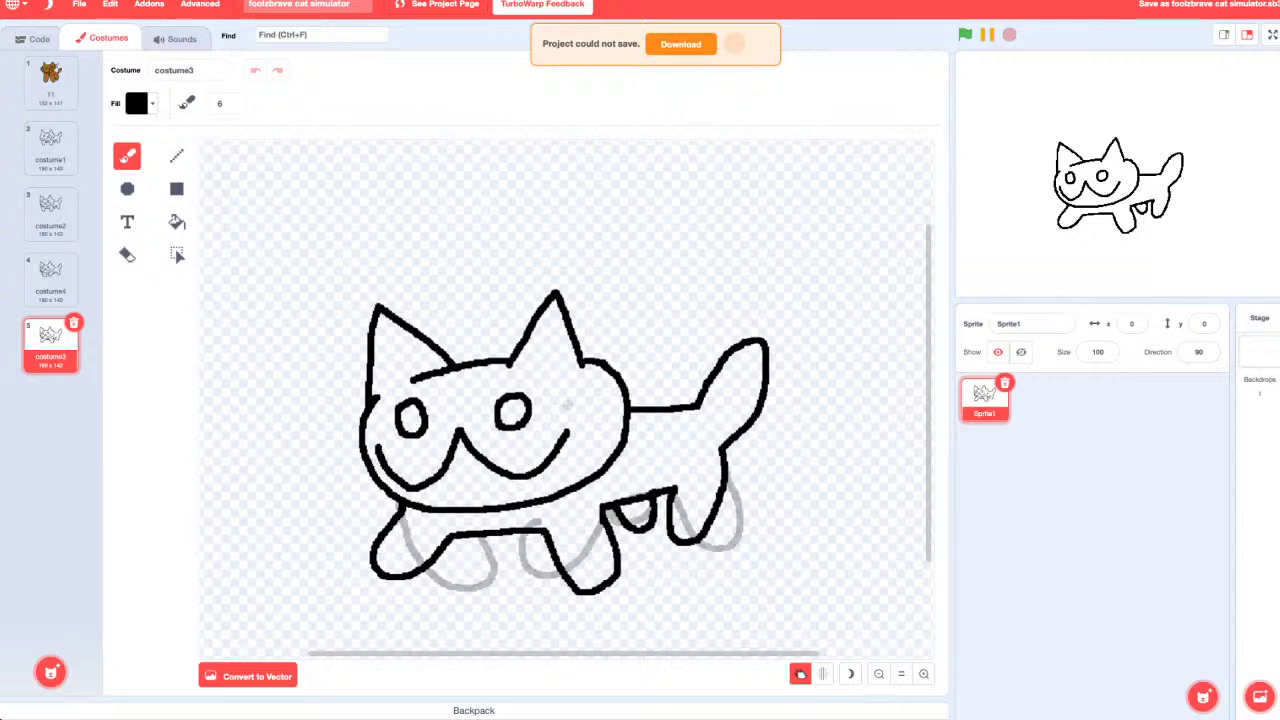
click(79, 4)
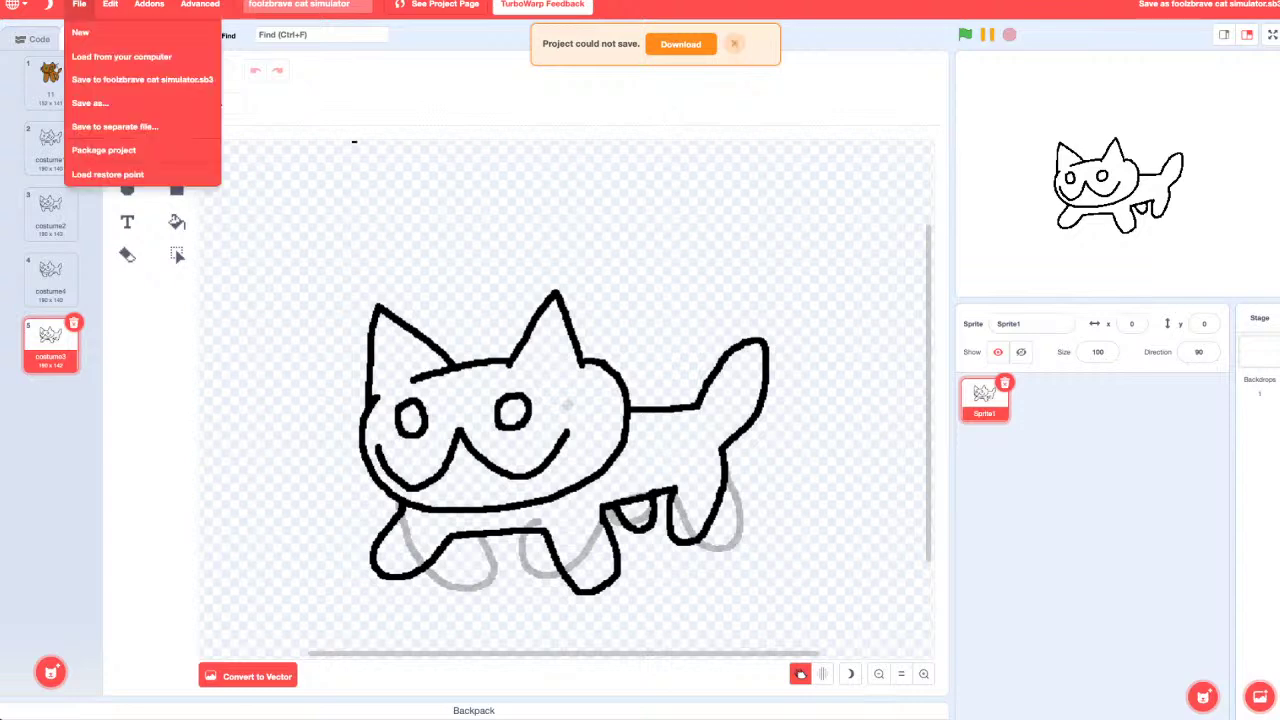
click(115, 126)
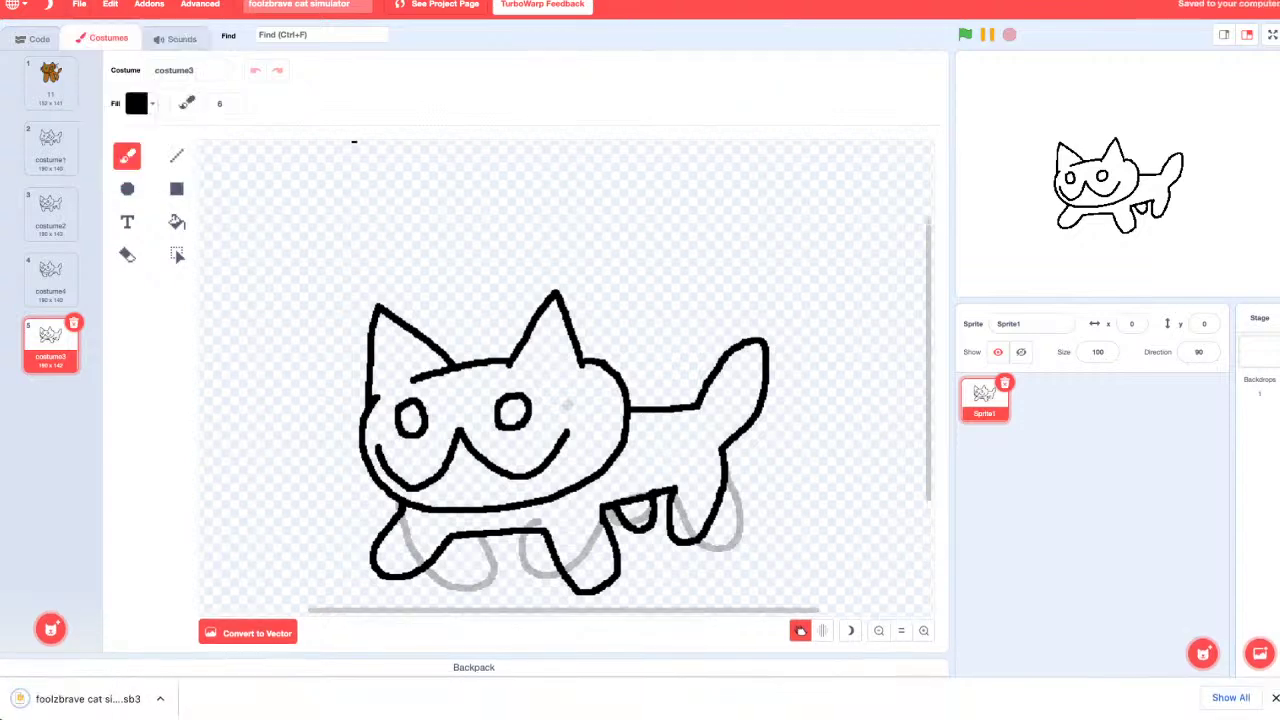
click(1275, 697)
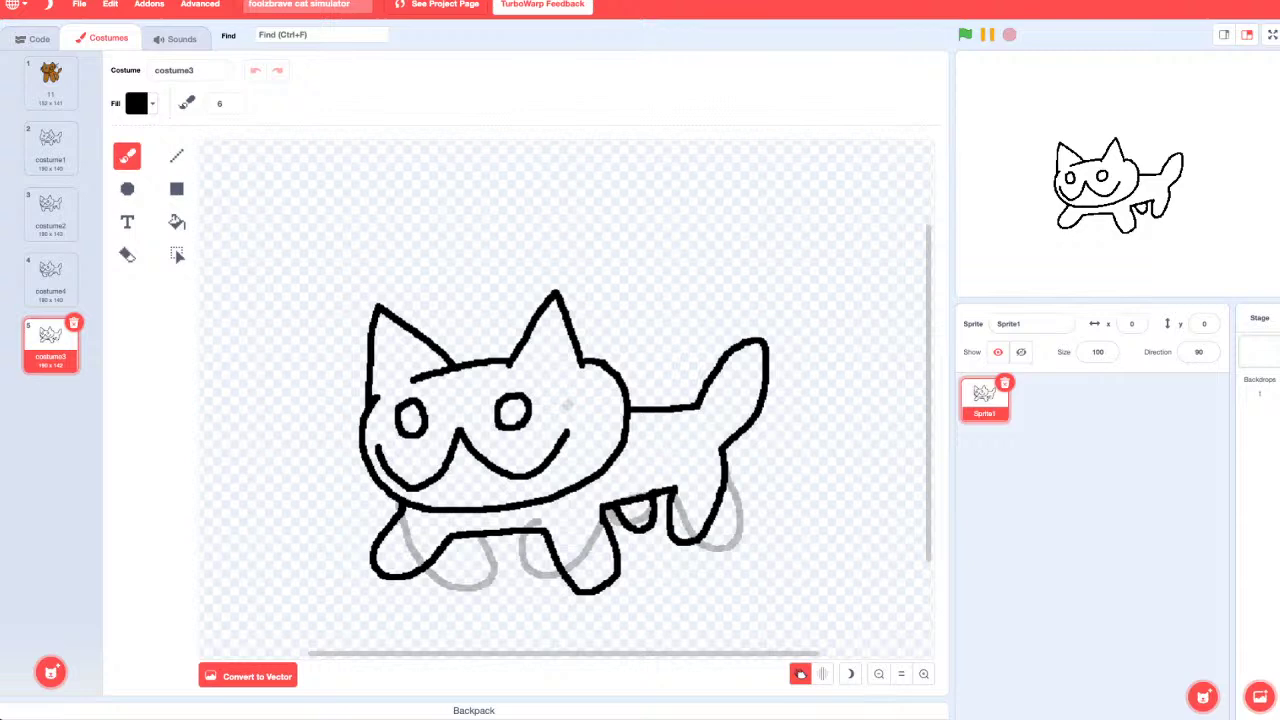
Step: Rename the project "foolzbrave cat simulator final" and save it as a new file
click(300, 4)
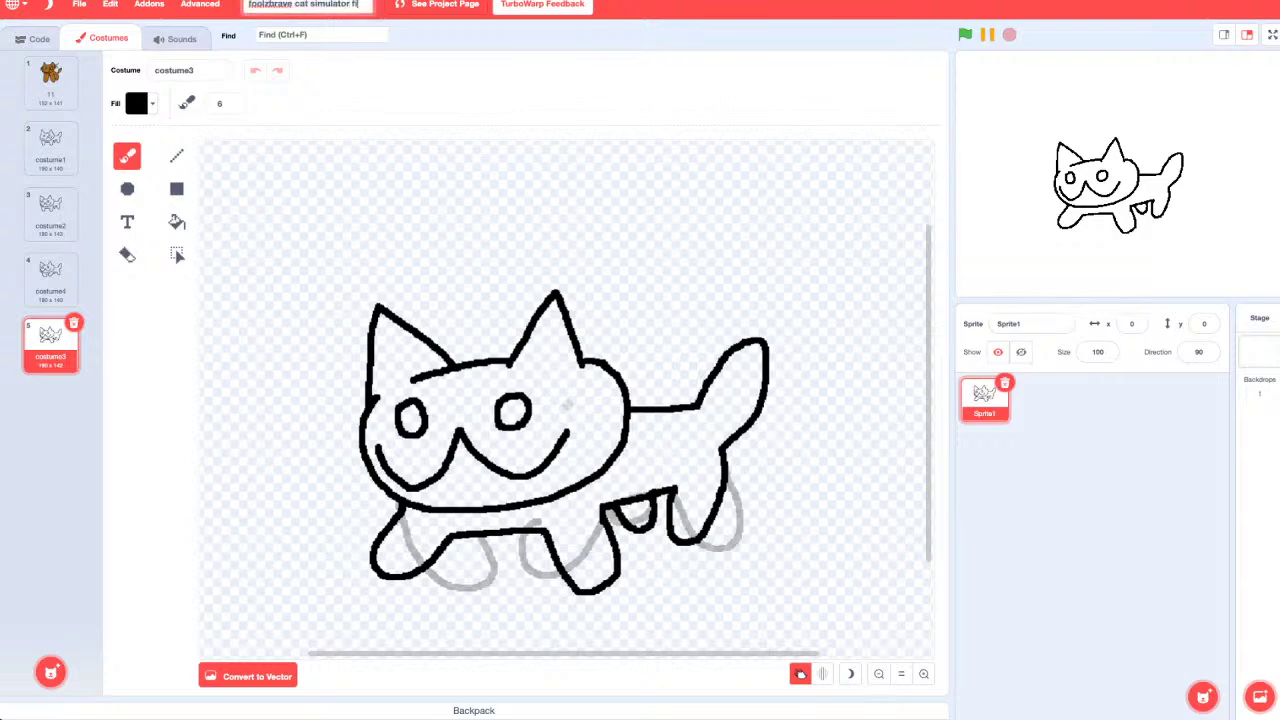
click(79, 4)
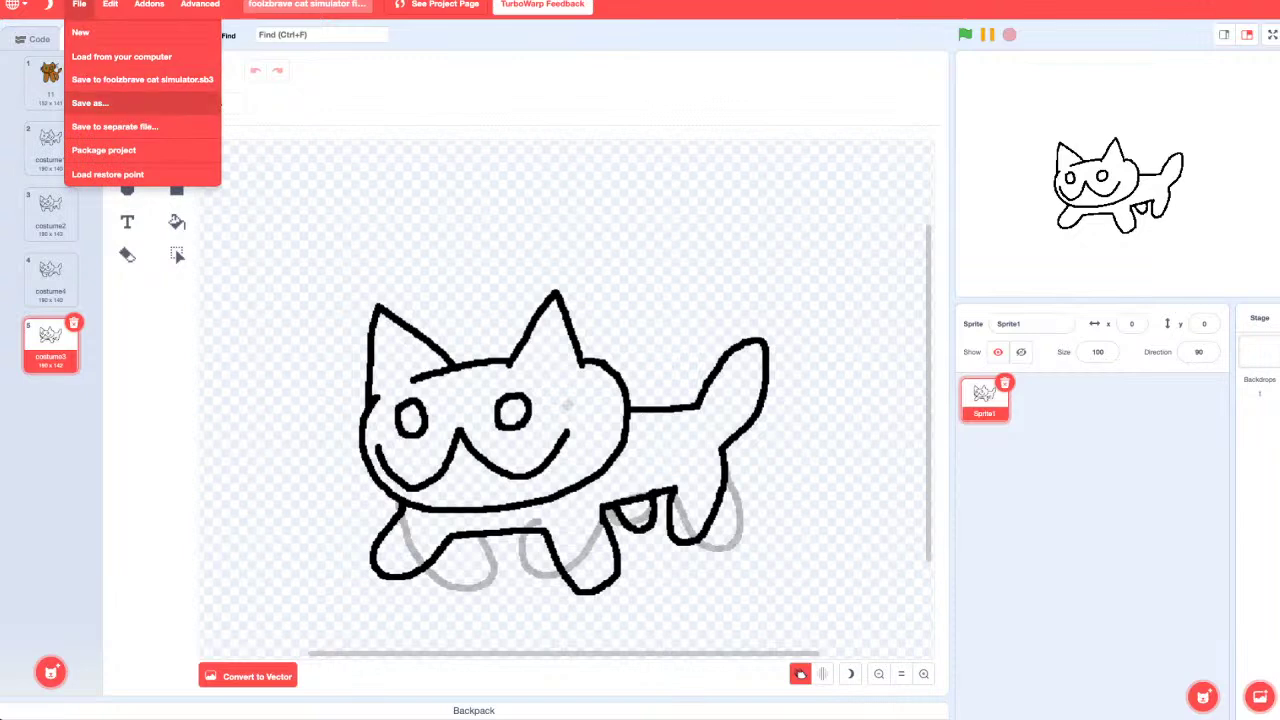
click(90, 103)
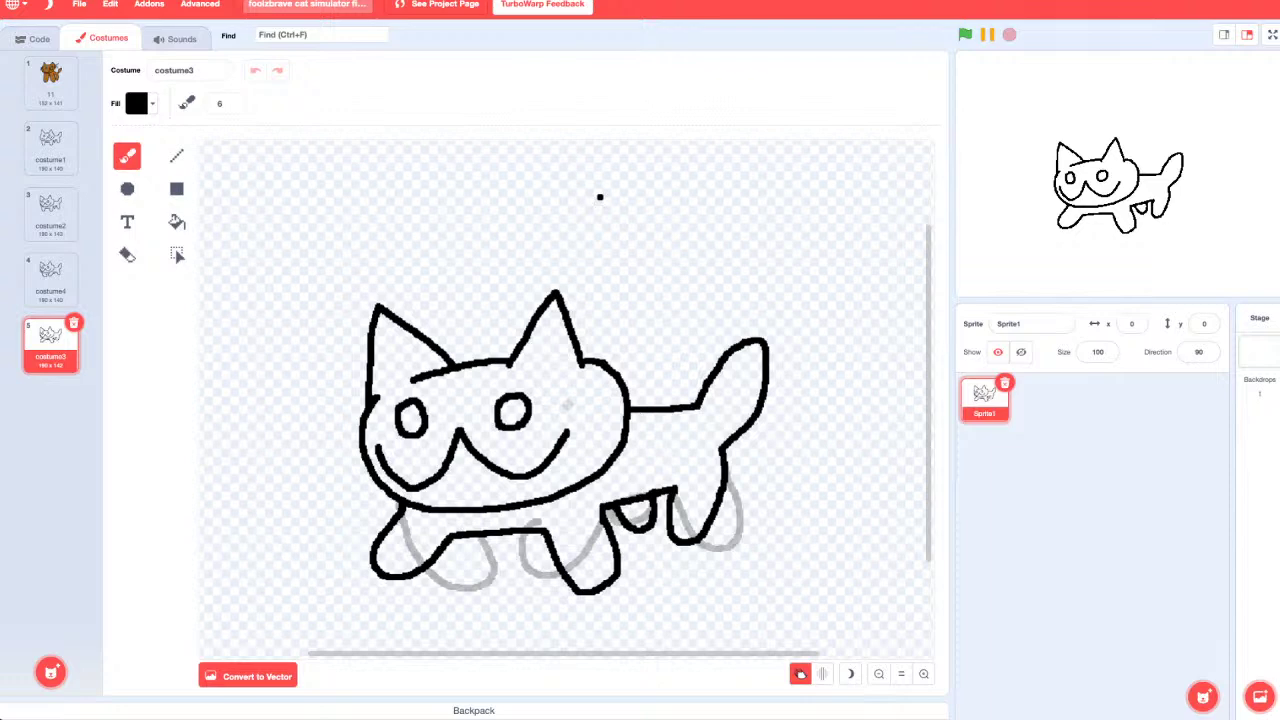
Step: Flip between costume4 and costume3 to check the leg motion of the walk
click(50, 280)
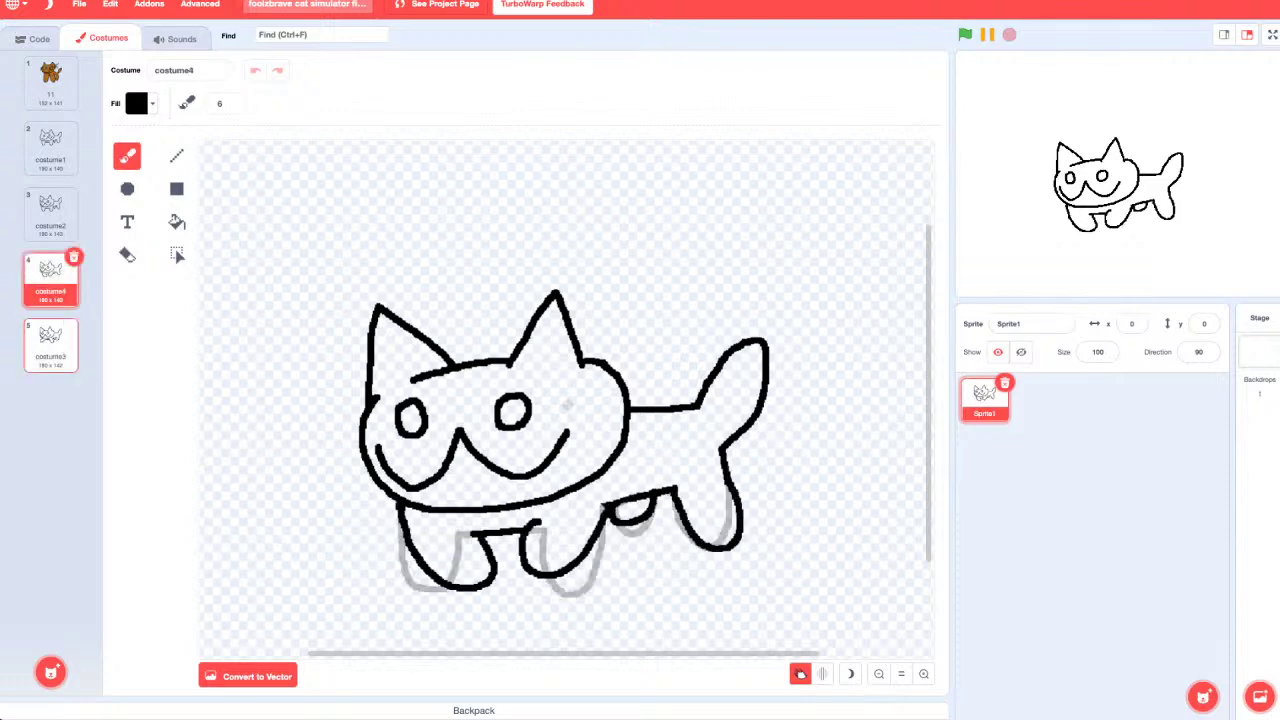
click(50, 345)
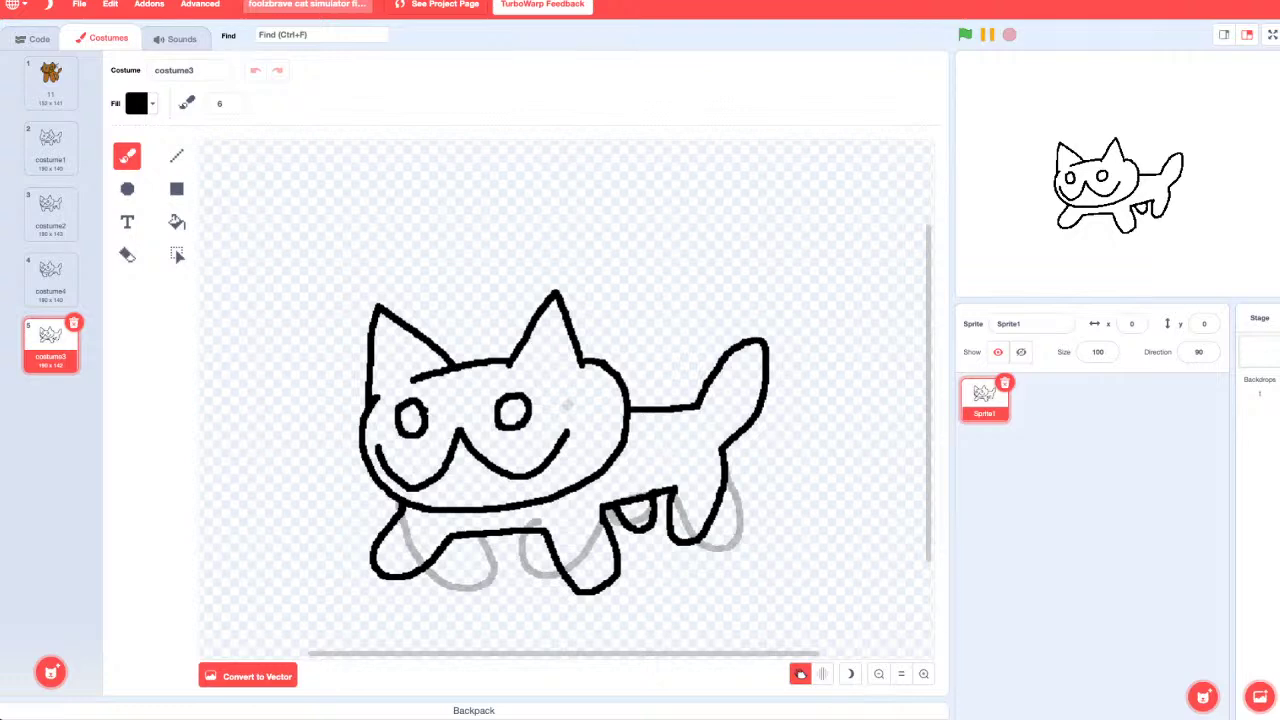
click(50, 278)
click(50, 344)
click(50, 280)
click(50, 345)
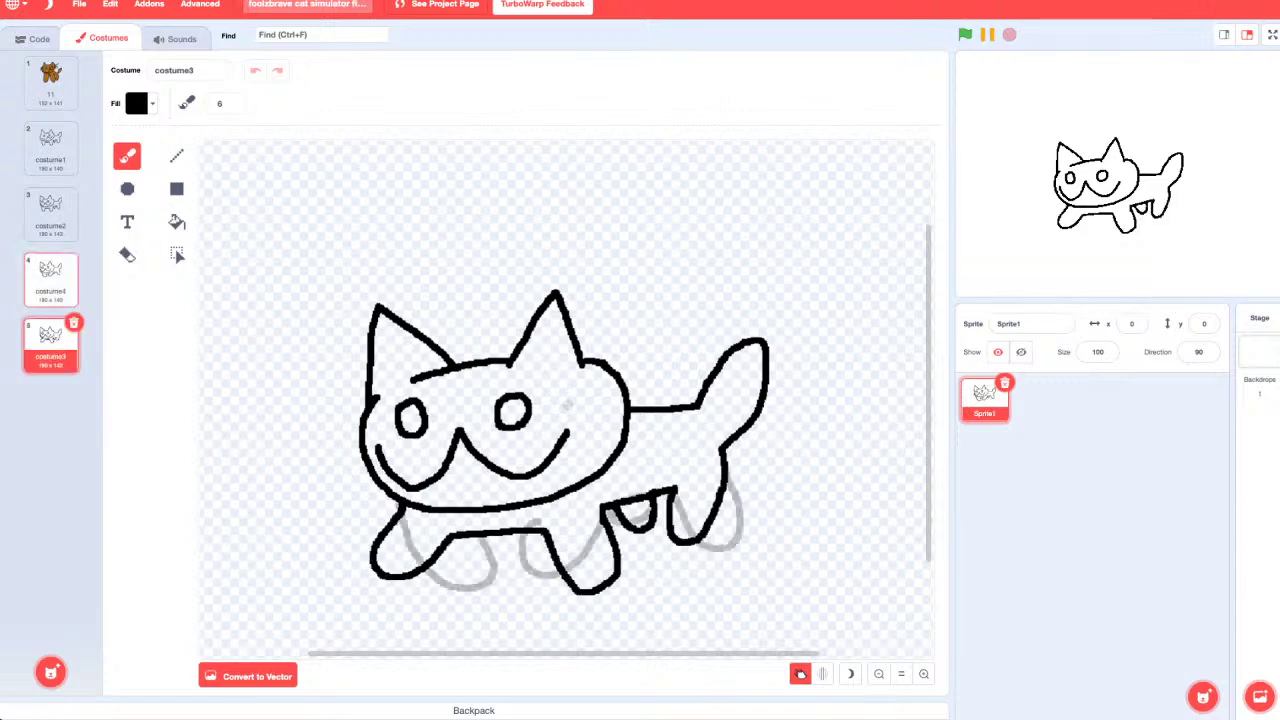
Step: Duplicate costume1 to create a new frame for an open-mouth pose
click(50, 213)
click(50, 147)
right_click(50, 148)
click(75, 170)
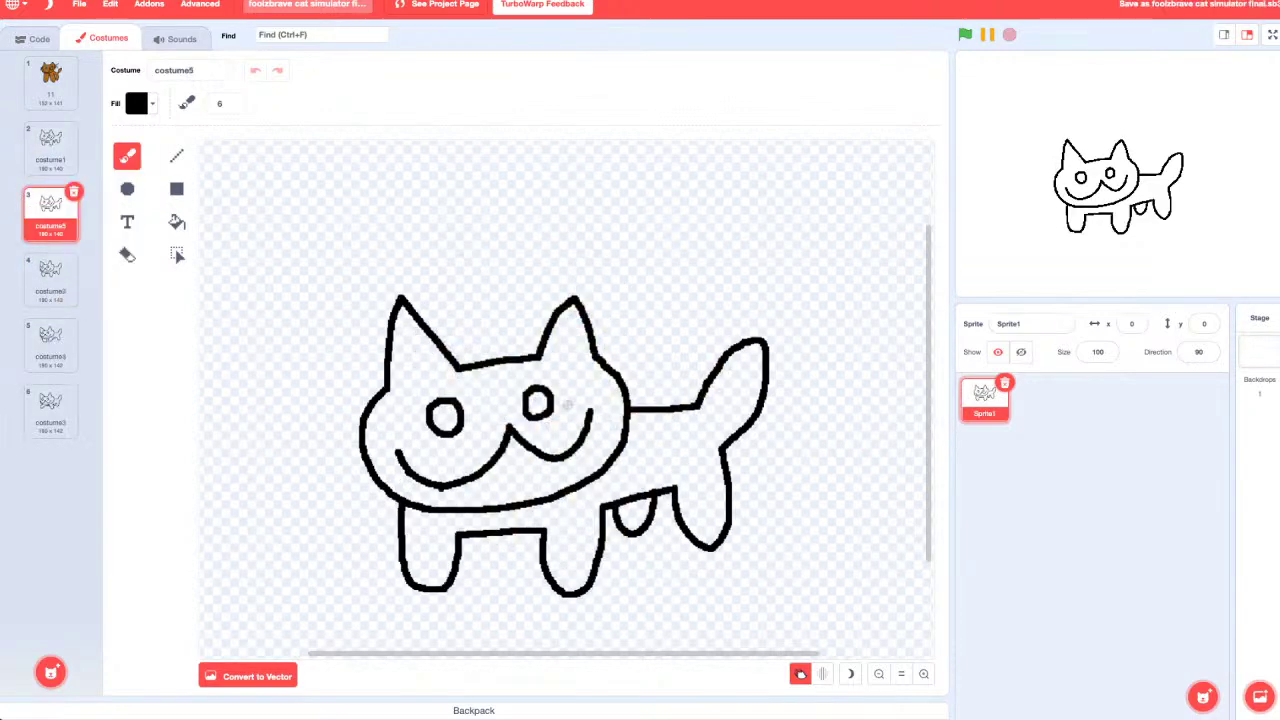
Step: Draw a wide lower-lip curve beneath the smile in costume5, undoing and redrawing it until it joins both cheeks cleanly
mouse_move(404, 470)
mouse_down()
mouse_move(490, 499)
mouse_move(576, 455)
mouse_move(560, 484)
mouse_move(426, 490)
mouse_move(532, 492)
mouse_move(568, 458)
mouse_up()
key(ctrl+z)
key(ctrl+z)
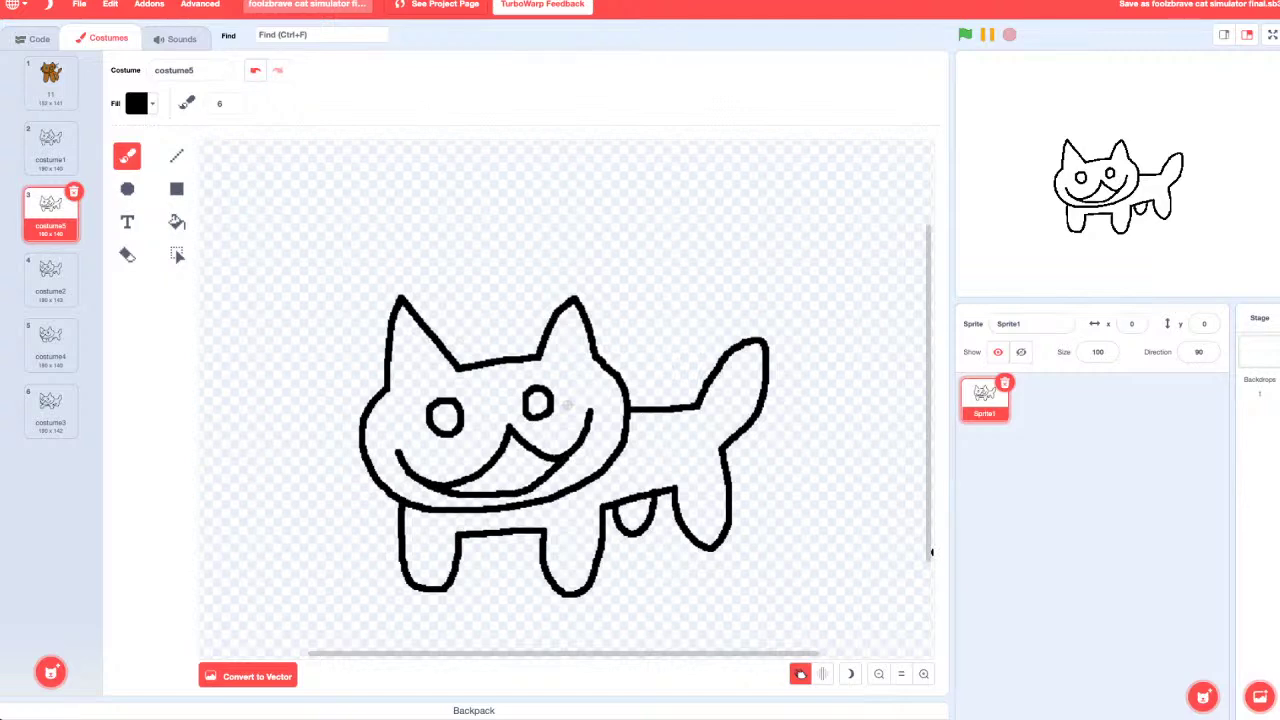
key(ctrl+z)
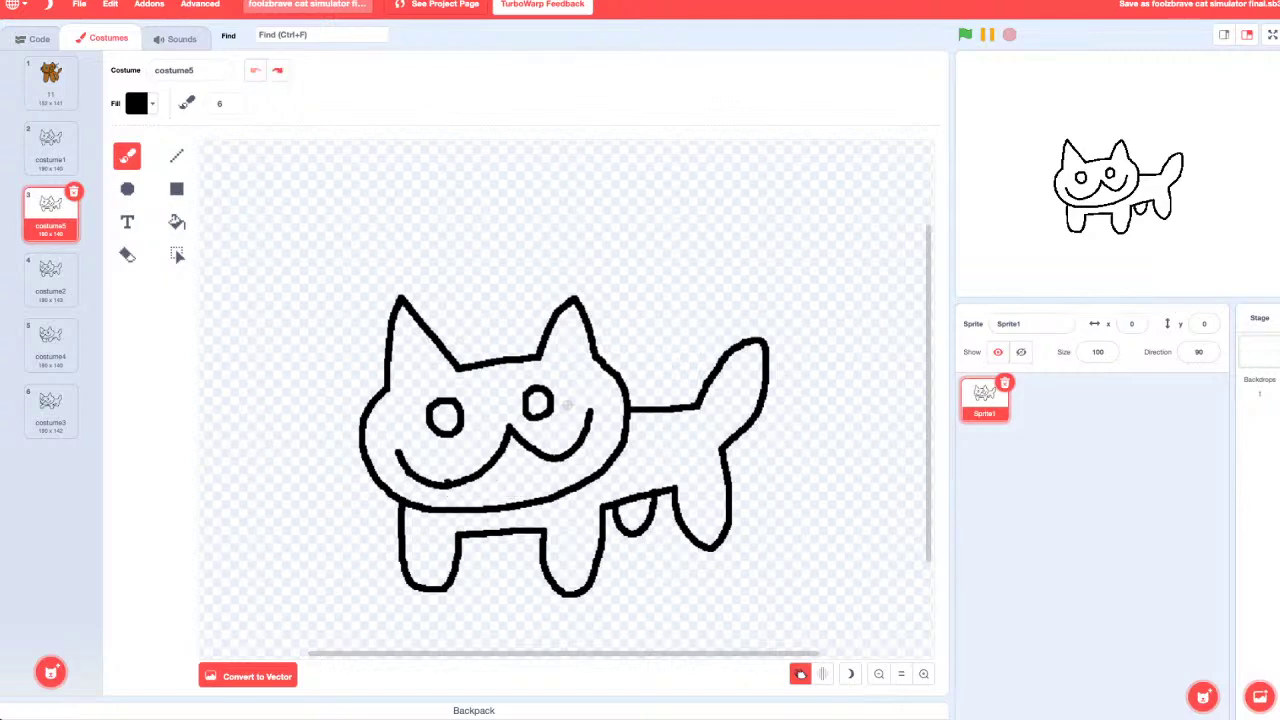
mouse_move(444, 490)
mouse_down()
mouse_move(506, 486)
mouse_move(566, 460)
mouse_up()
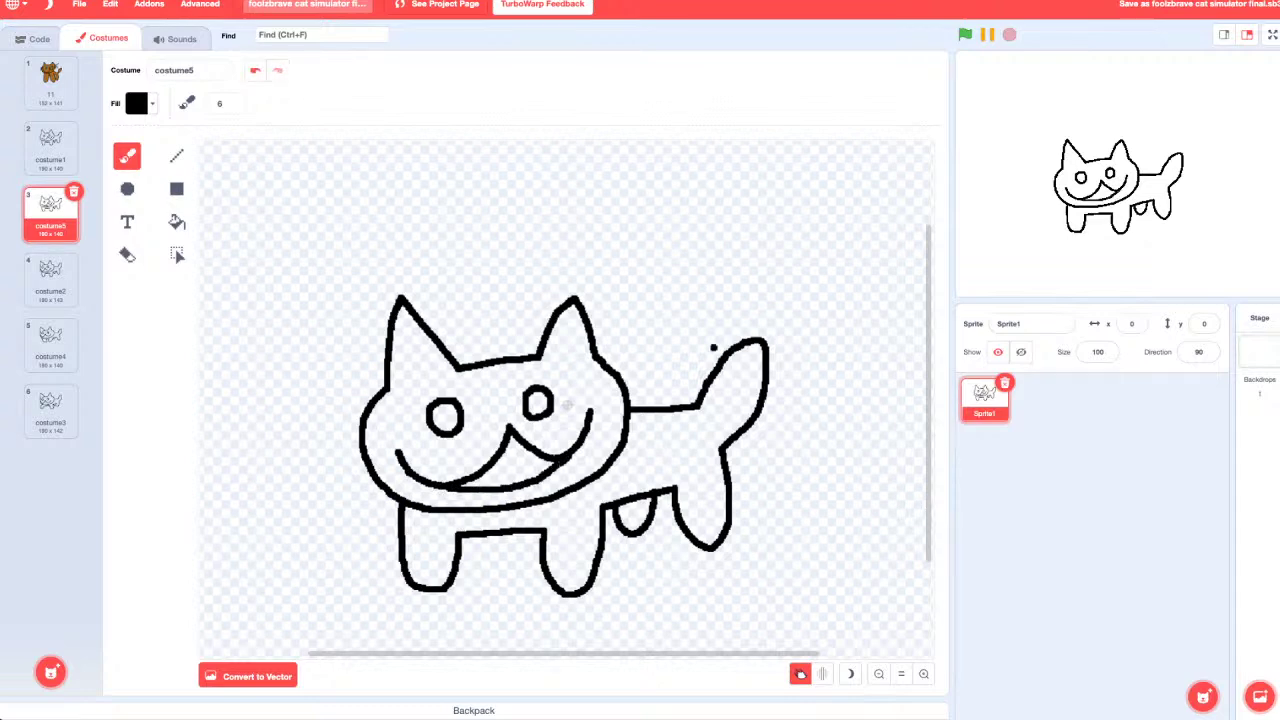
key(ctrl+z)
drag(480, 486, 538, 478)
key(ctrl+z)
drag(600, 386, 600, 391)
Step: Duplicate costume1 again and move the copy below costume5 in the costume order
click(50, 148)
right_click(44, 165)
click(70, 182)
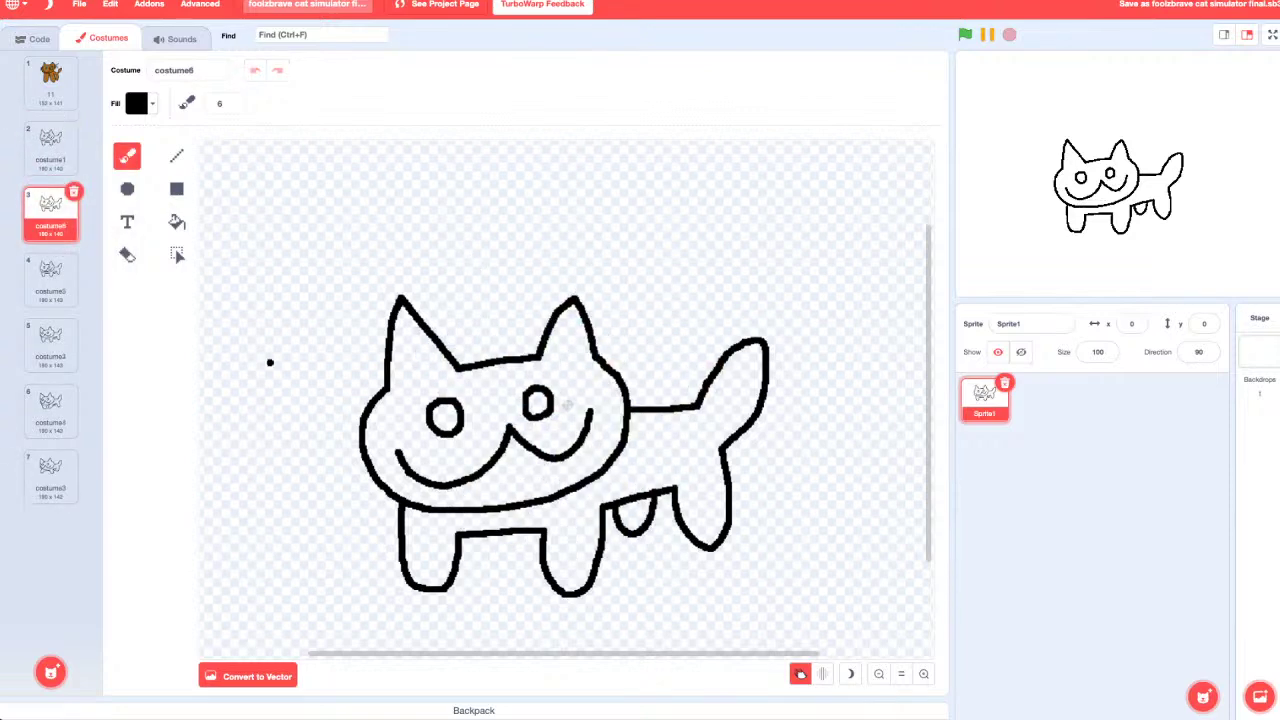
drag(50, 210, 50, 275)
Step: Try several small lower-lip curves under the middle of the smile in costume6
drag(489, 472, 546, 462)
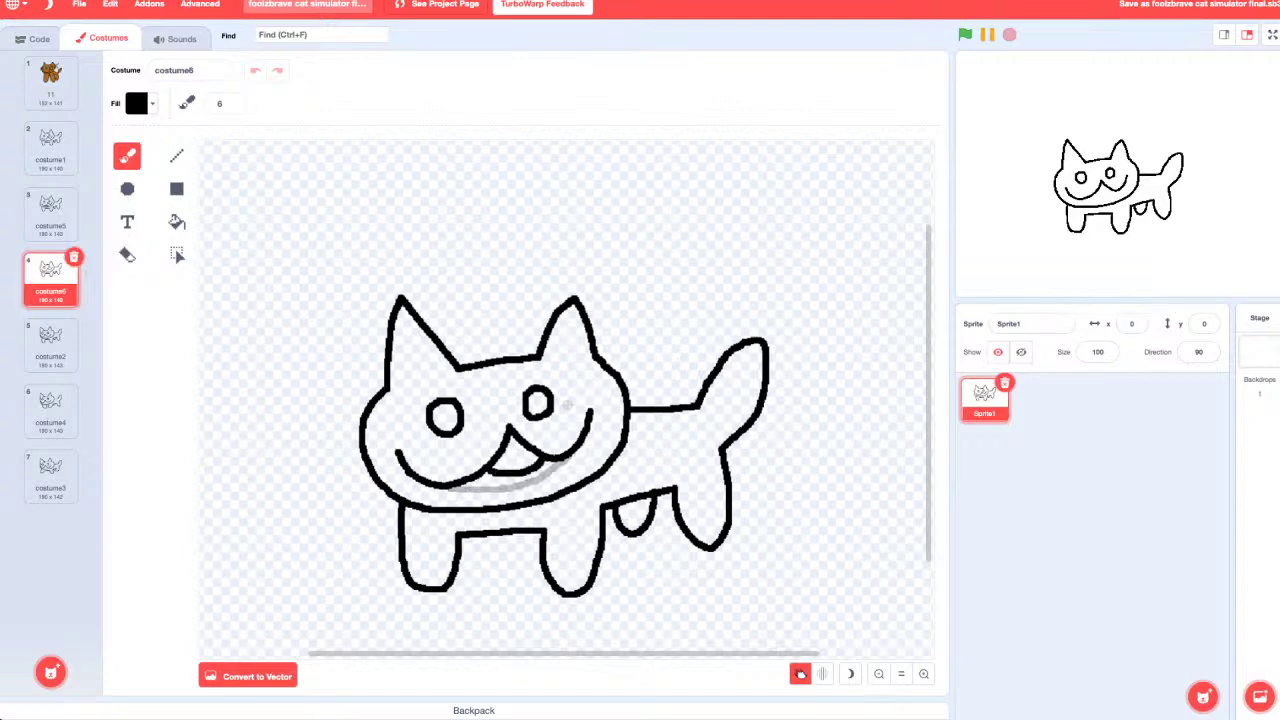
key(ctrl+z)
mouse_move(487, 474)
mouse_down()
mouse_move(532, 470)
mouse_move(542, 462)
mouse_move(500, 469)
mouse_move(540, 460)
mouse_move(490, 469)
mouse_move(540, 454)
mouse_up()
key(ctrl+z)
key(ctrl+z)
key(ctrl+z)
key(ctrl+z)
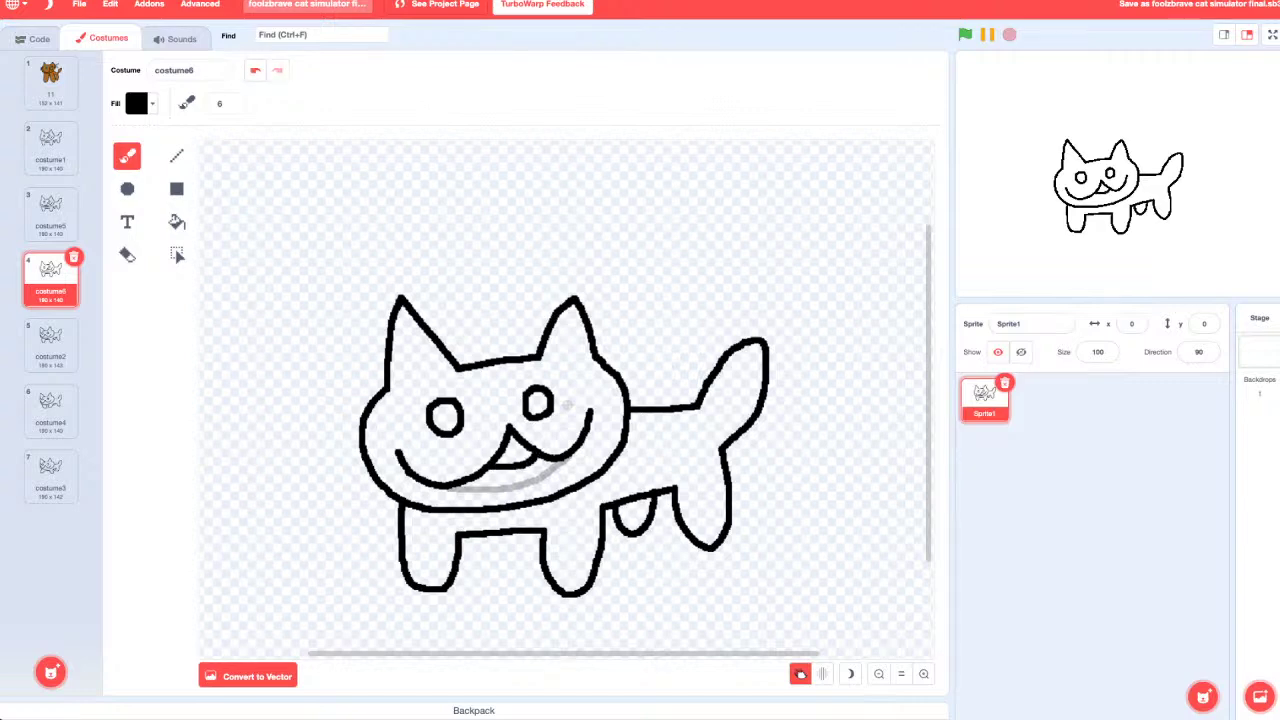
key(ctrl+z)
drag(494, 466, 536, 452)
Step: Turn off onion skinning and flip between costume5 and costume6 to compare the mouth shapes
click(800, 673)
click(50, 208)
click(50, 272)
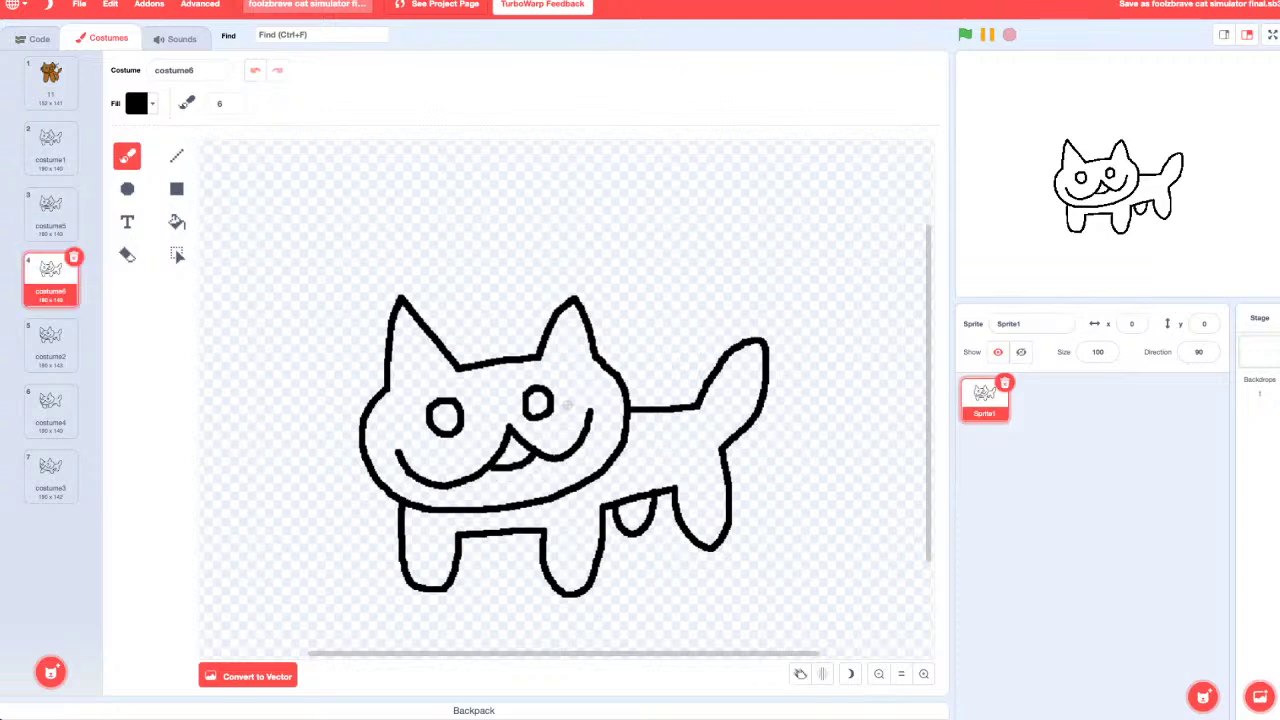
mouse_move(50, 272)
mouse_down()
mouse_move(50, 150)
mouse_move(50, 272)
mouse_up()
click(50, 208)
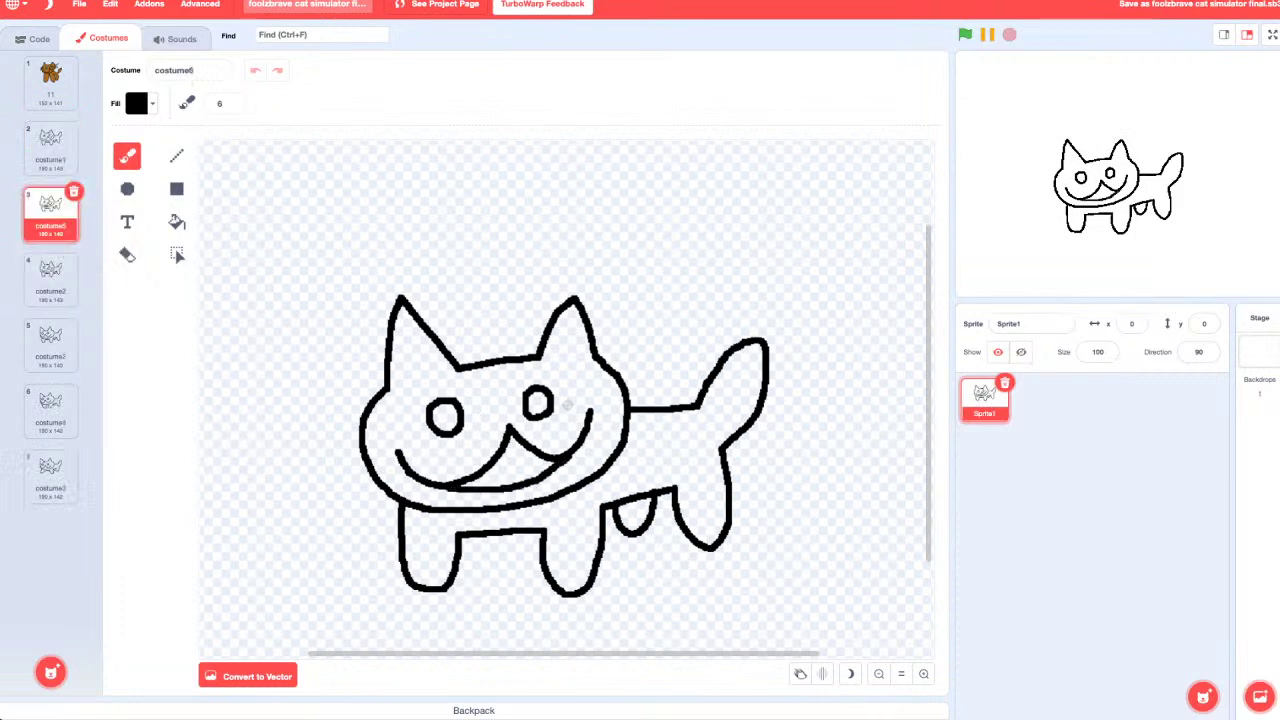
click(50, 272)
Step: Turn onion skinning back on and draw a half-open mouth curve in costume6, just above the ghosted lip of costume5
click(800, 673)
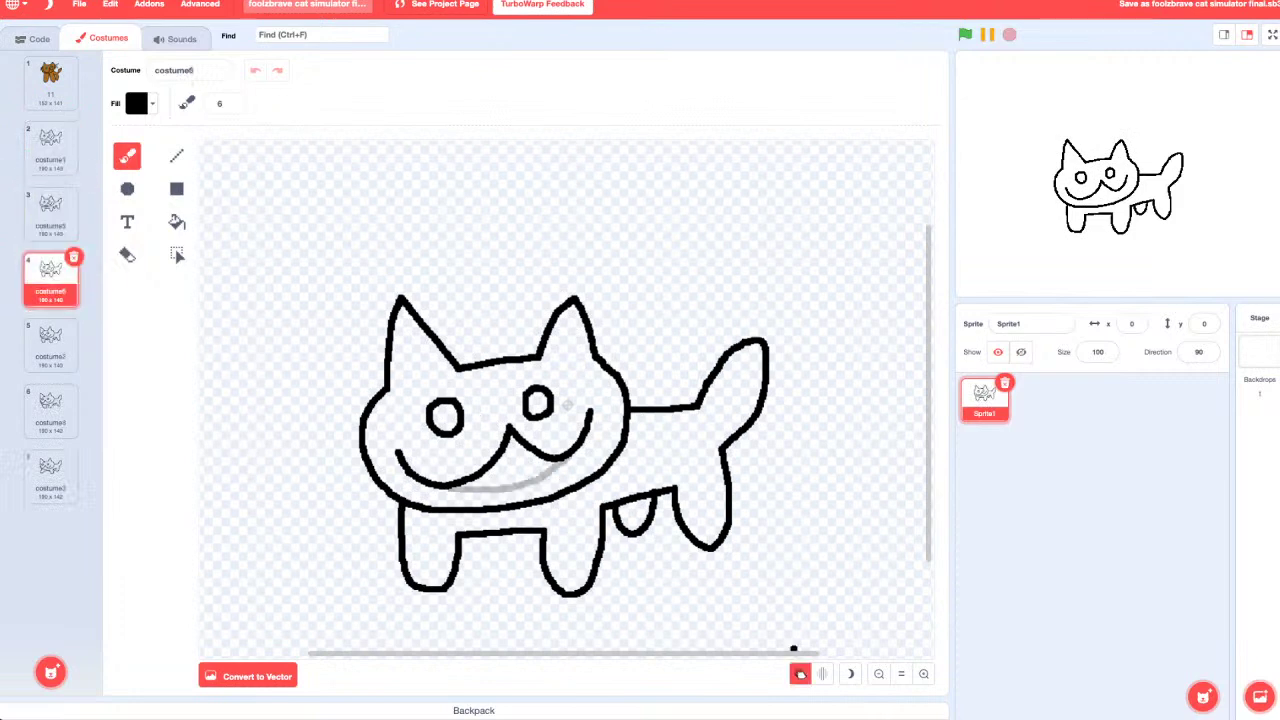
drag(481, 478, 548, 459)
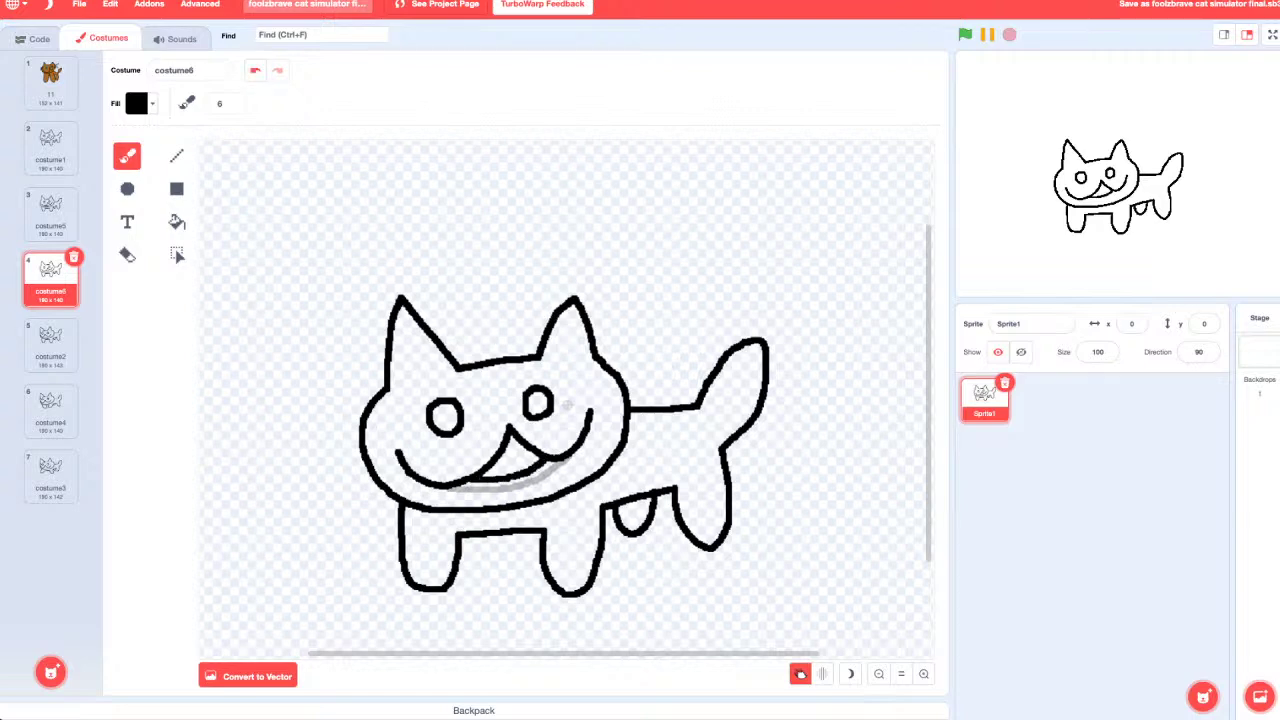
Step: Move costume6 ahead of costume5, flip through the mouth frames to check their order, and save the project
drag(50, 278, 50, 212)
click(50, 145)
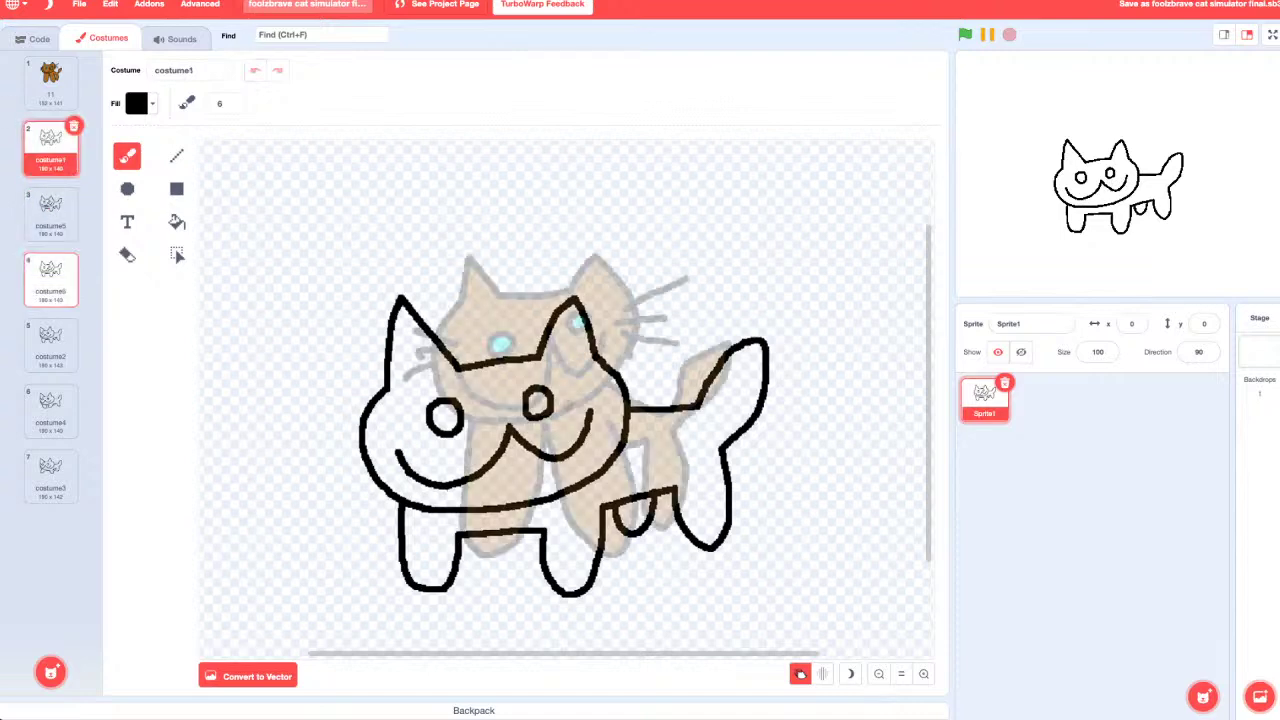
click(50, 212)
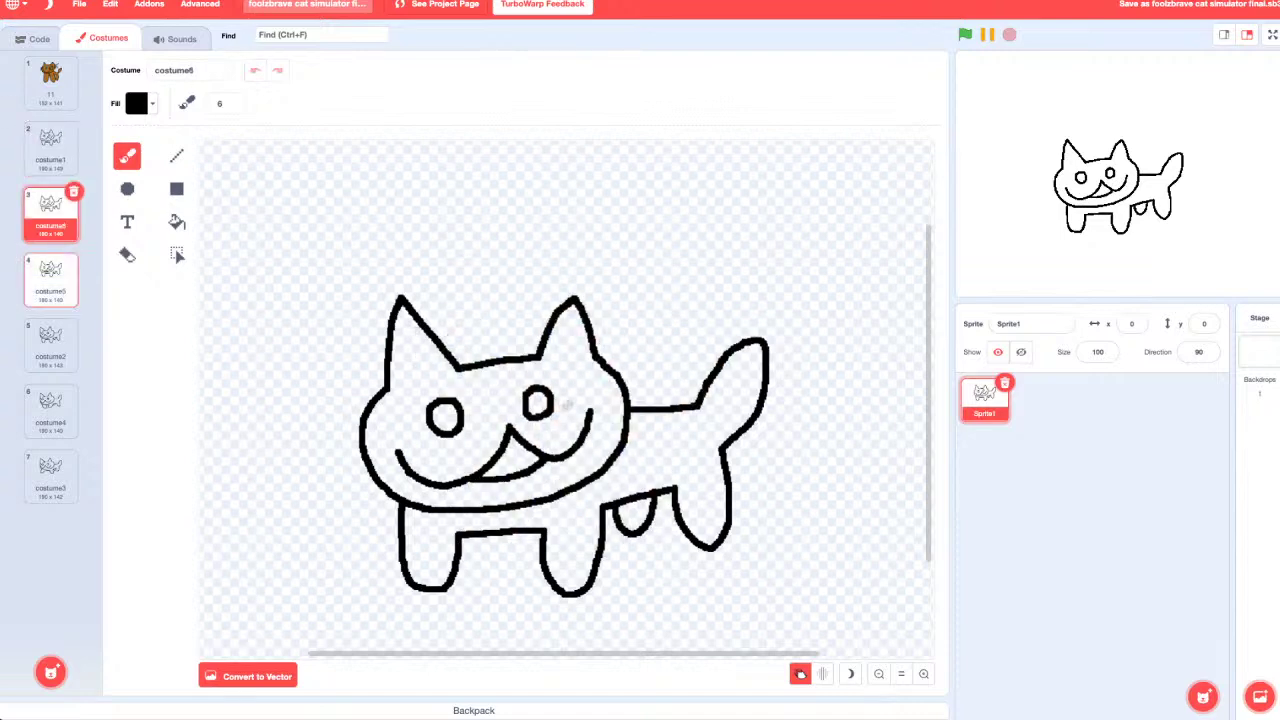
click(50, 278)
key(ctrl+s)
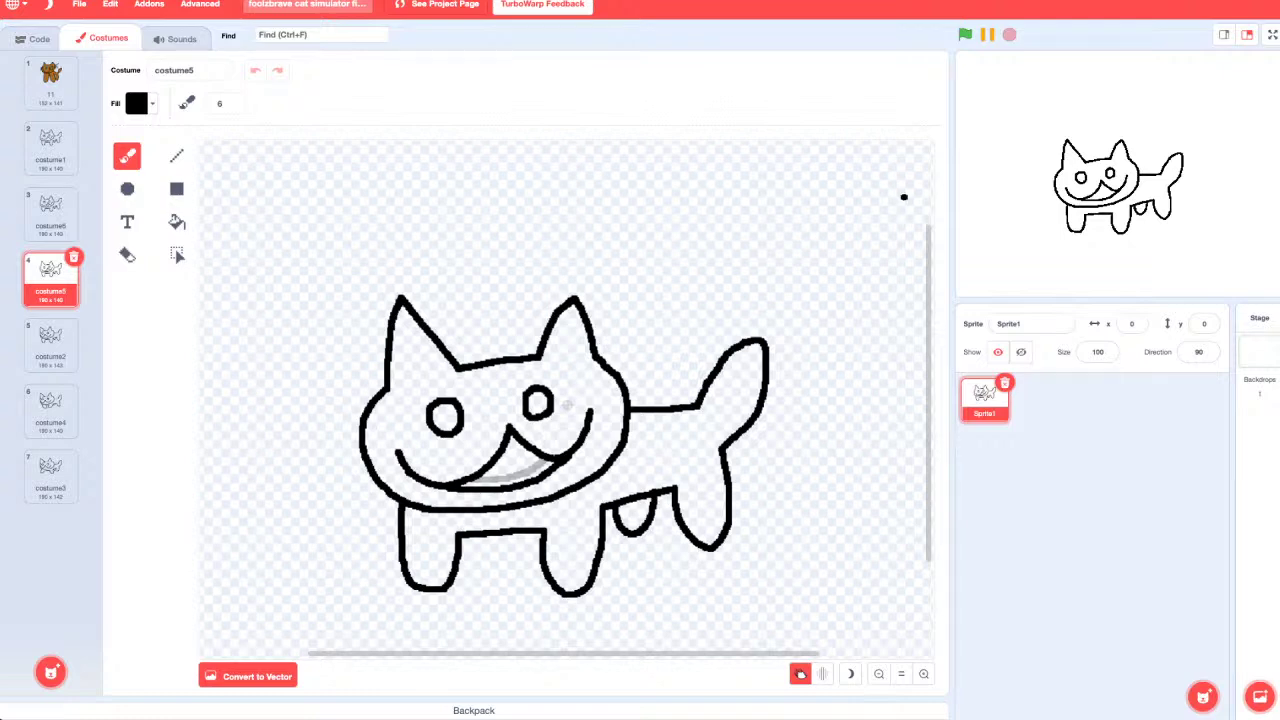
click(50, 342)
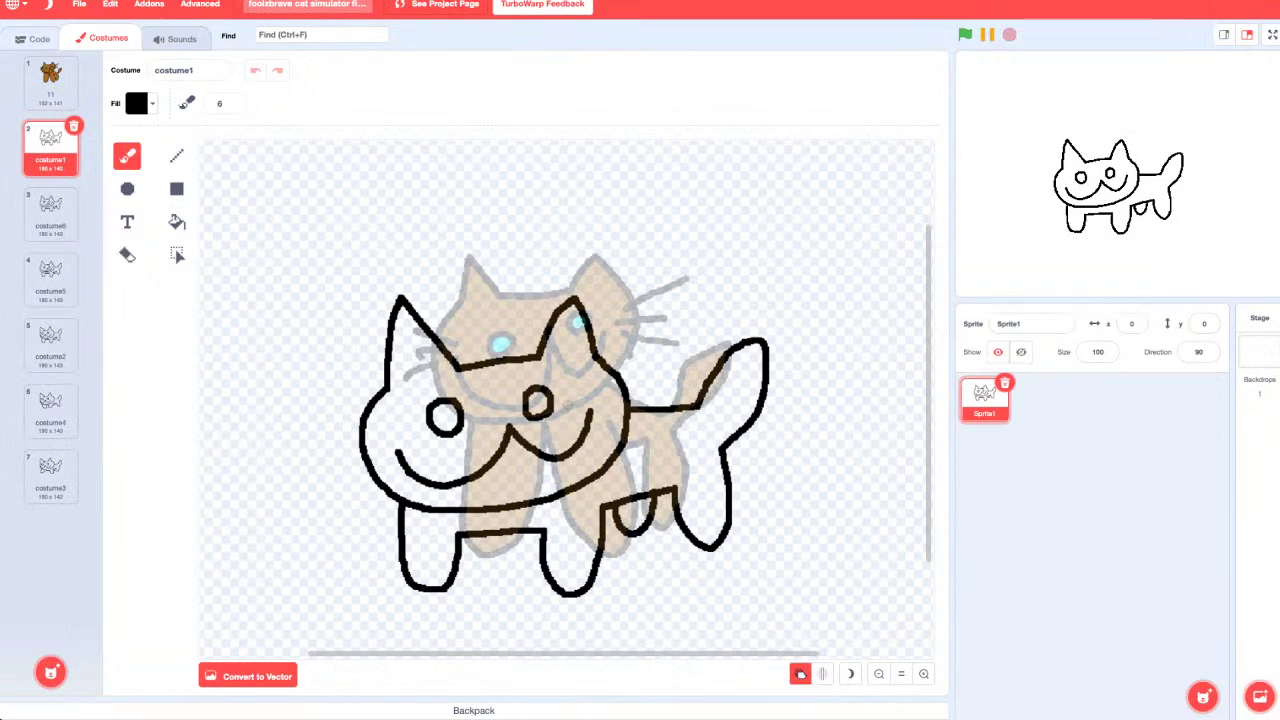
Step: Set the custom stage size to 480 × 640 in the advanced settings
click(33, 38)
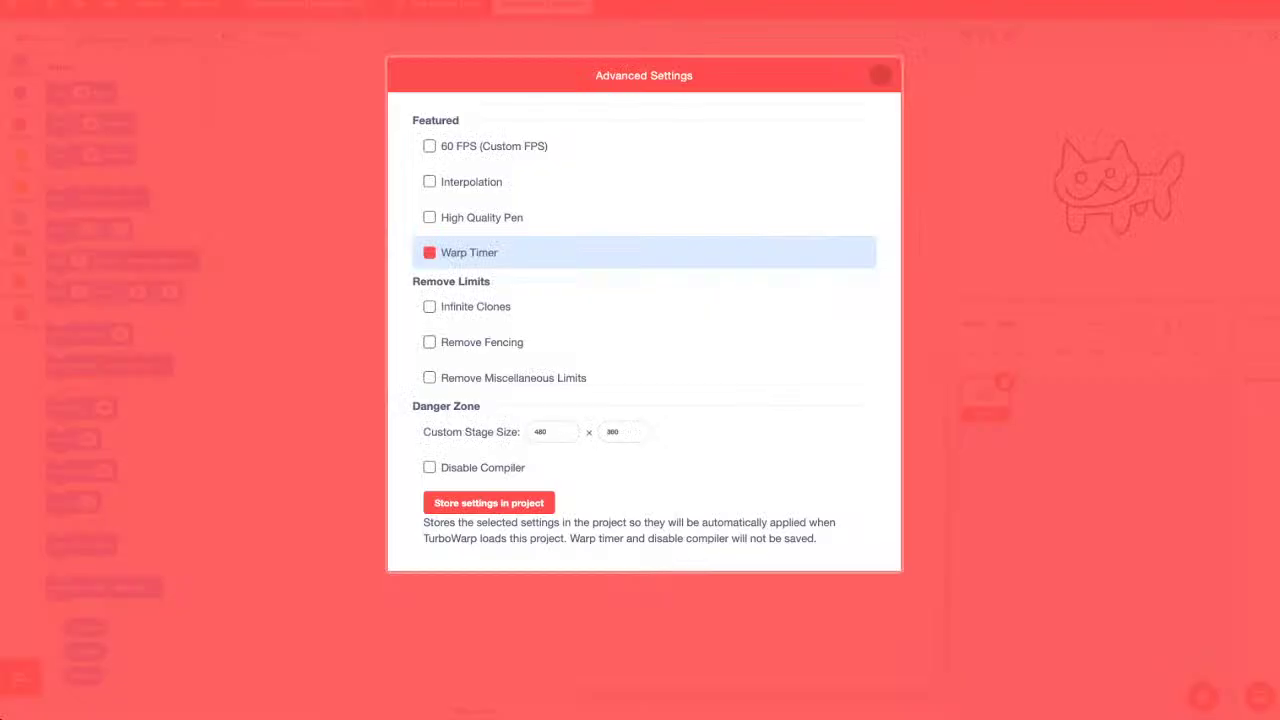
click(200, 4)
click(240, 60)
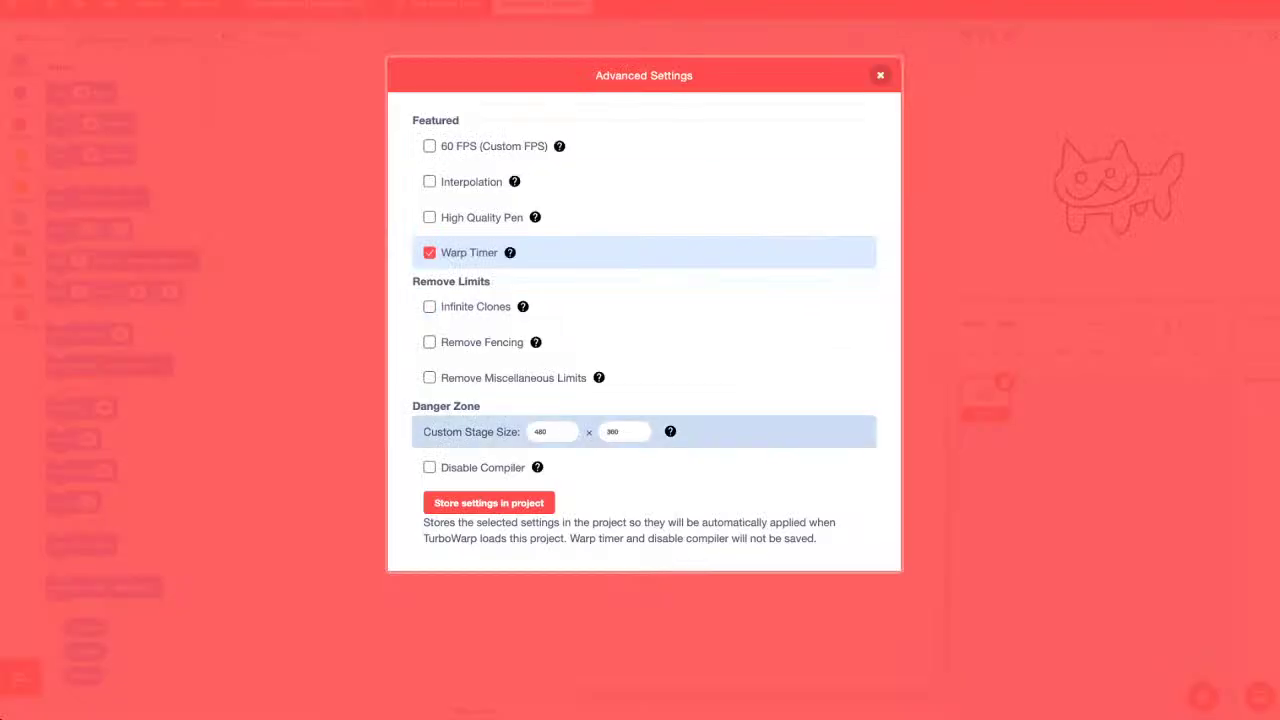
click(670, 431)
click(553, 431)
double_click(538, 432)
text(640)
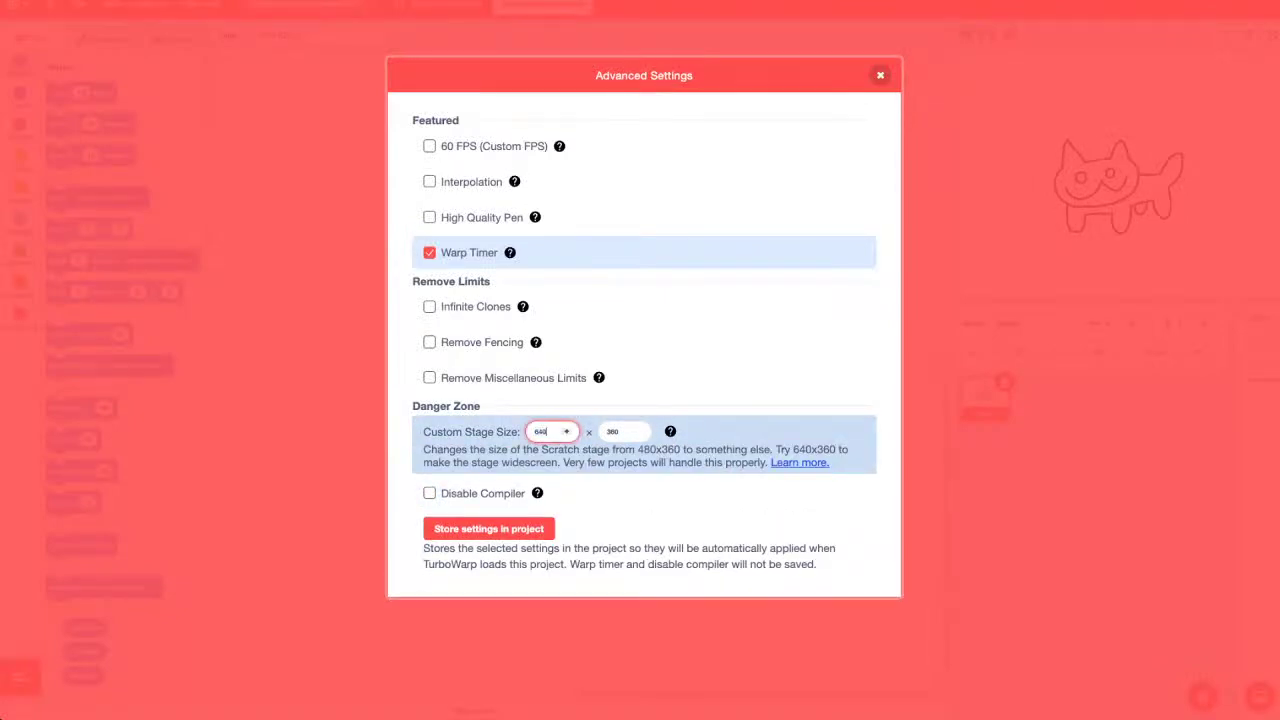
click(620, 431)
key(BackSpace)
key(BackSpace)
key(BackSpace)
text(640)
key(Return)
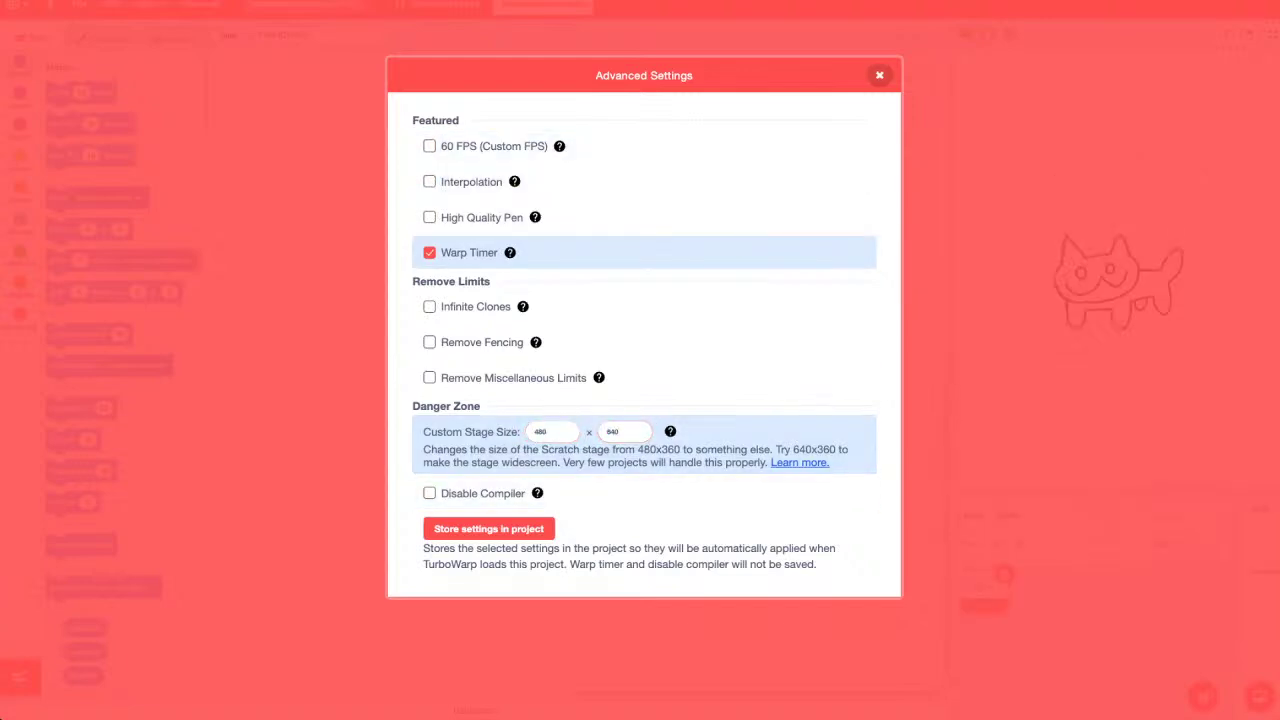
key(Escape)
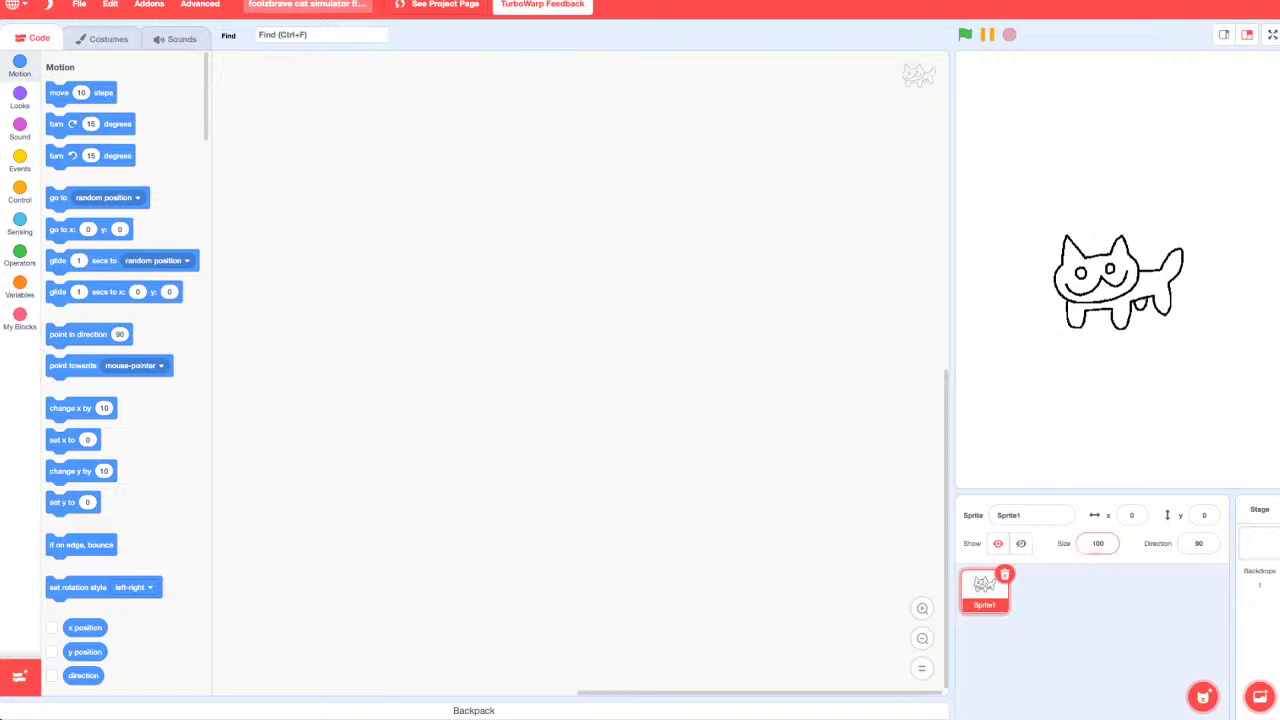
Step: Set the cat sprite's size to 50 and preview it on the full-screen stage
click(1097, 543)
text(50)
key(Return)
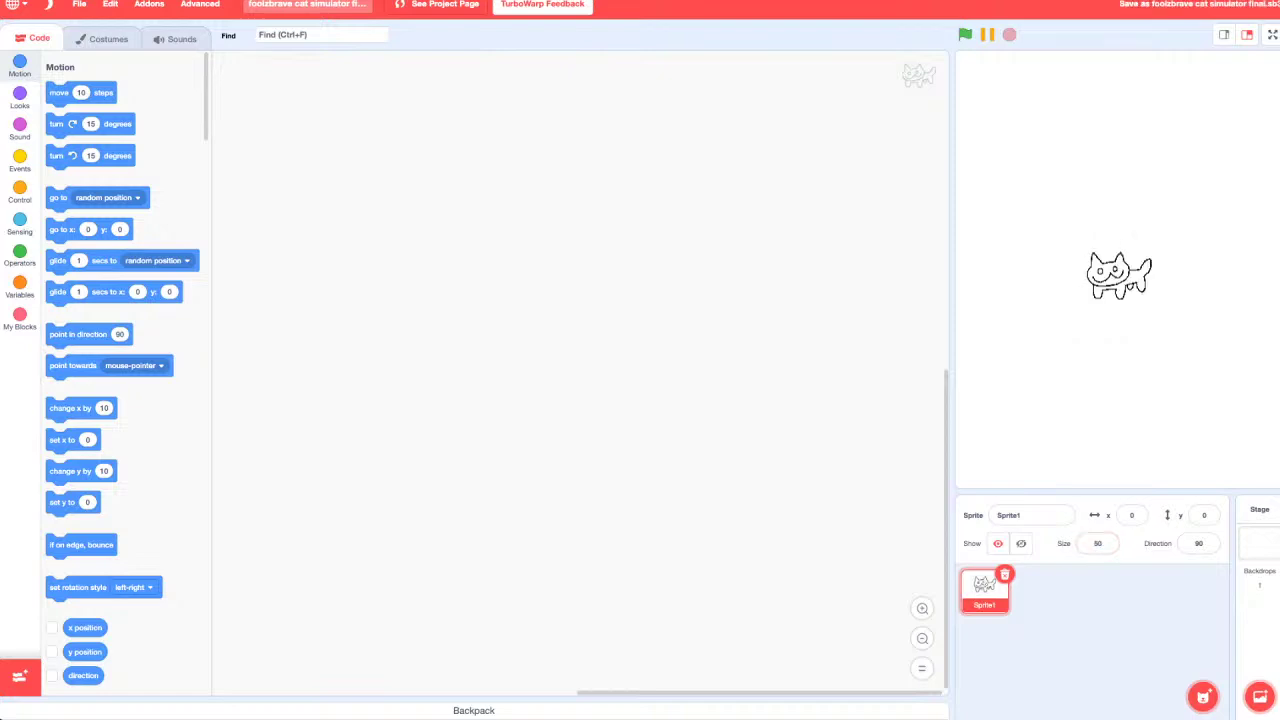
click(1272, 34)
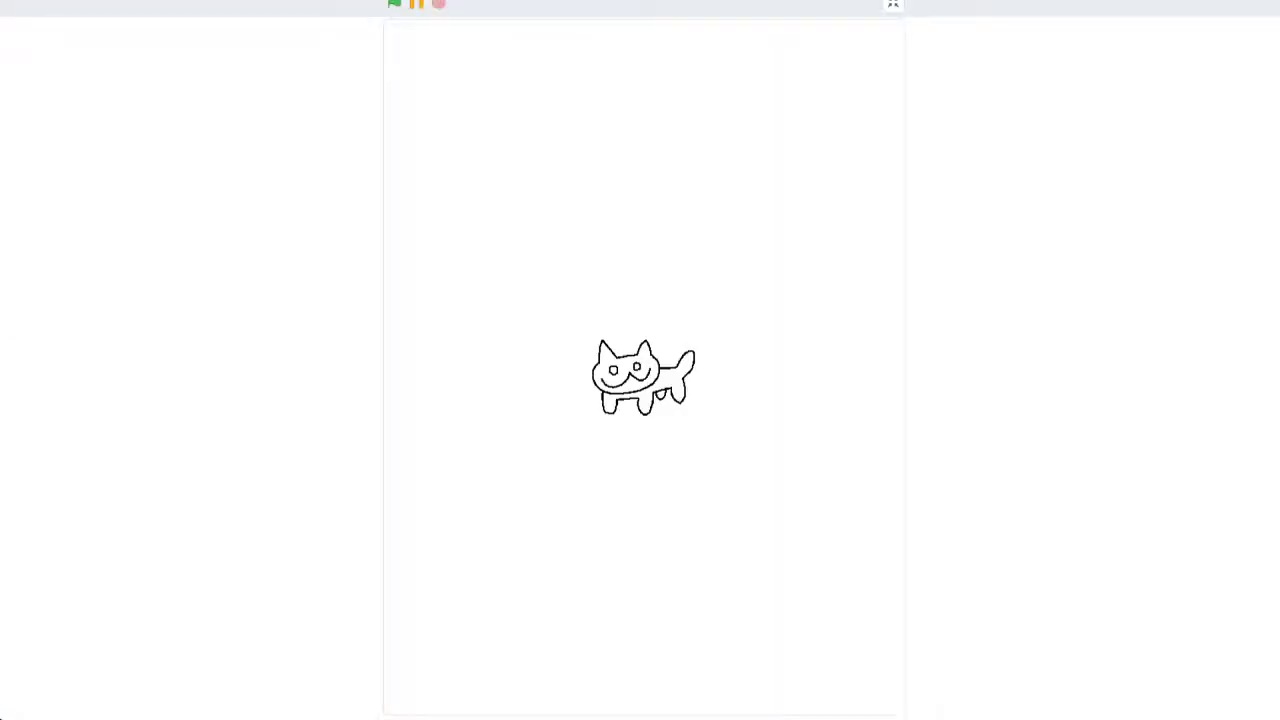
key(Escape)
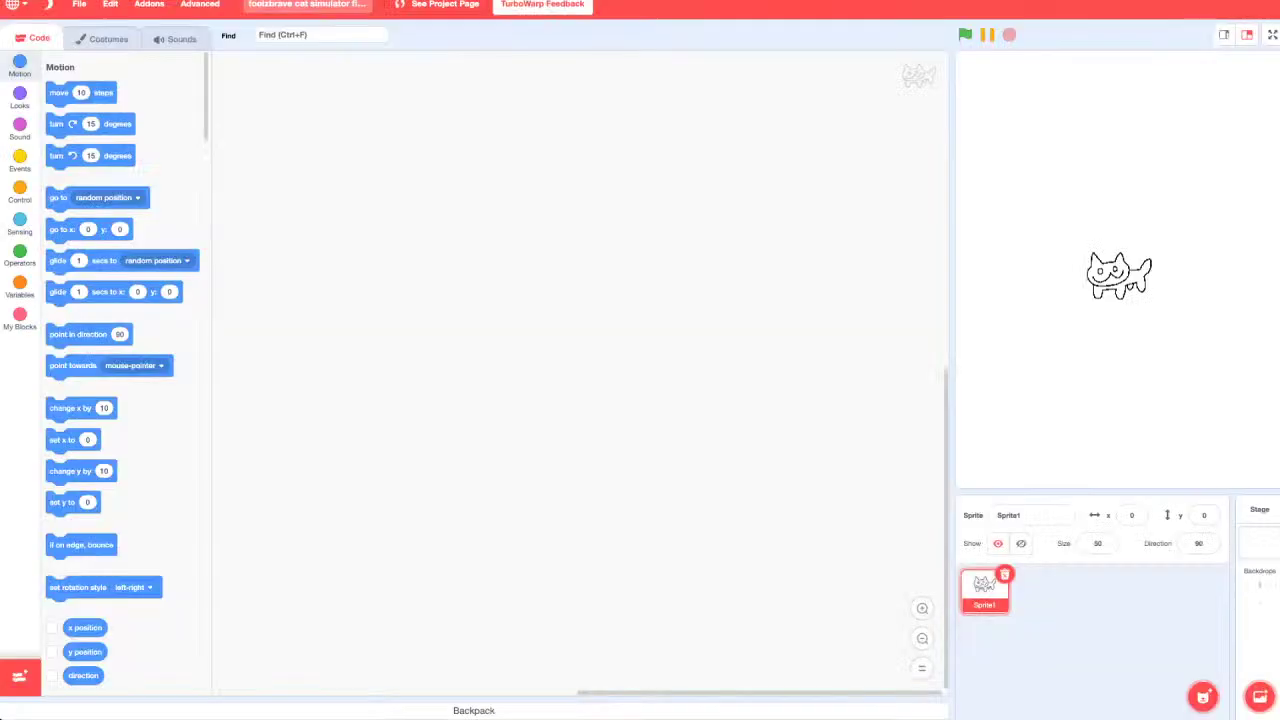
Step: Set the custom stage width to 360 in the advanced settings and save the project to foolzbrave cat simulator final.sb3
click(79, 4)
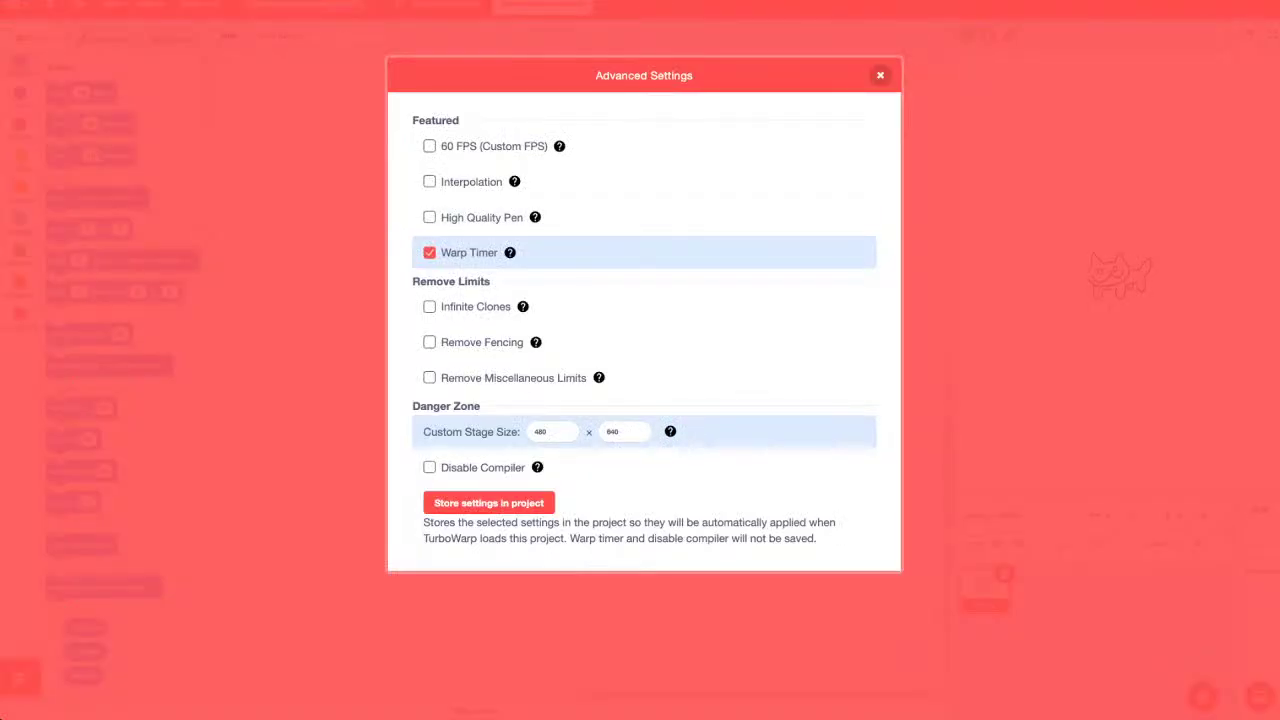
click(670, 431)
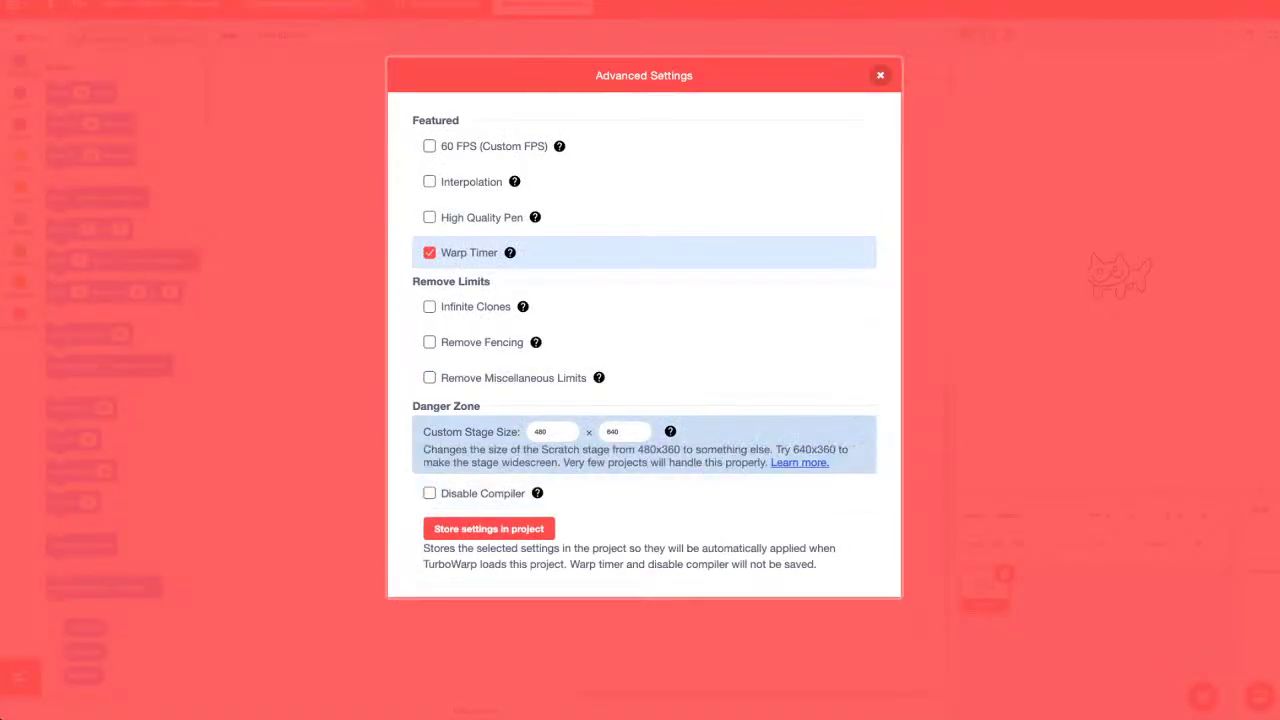
double_click(552, 431)
text(360)
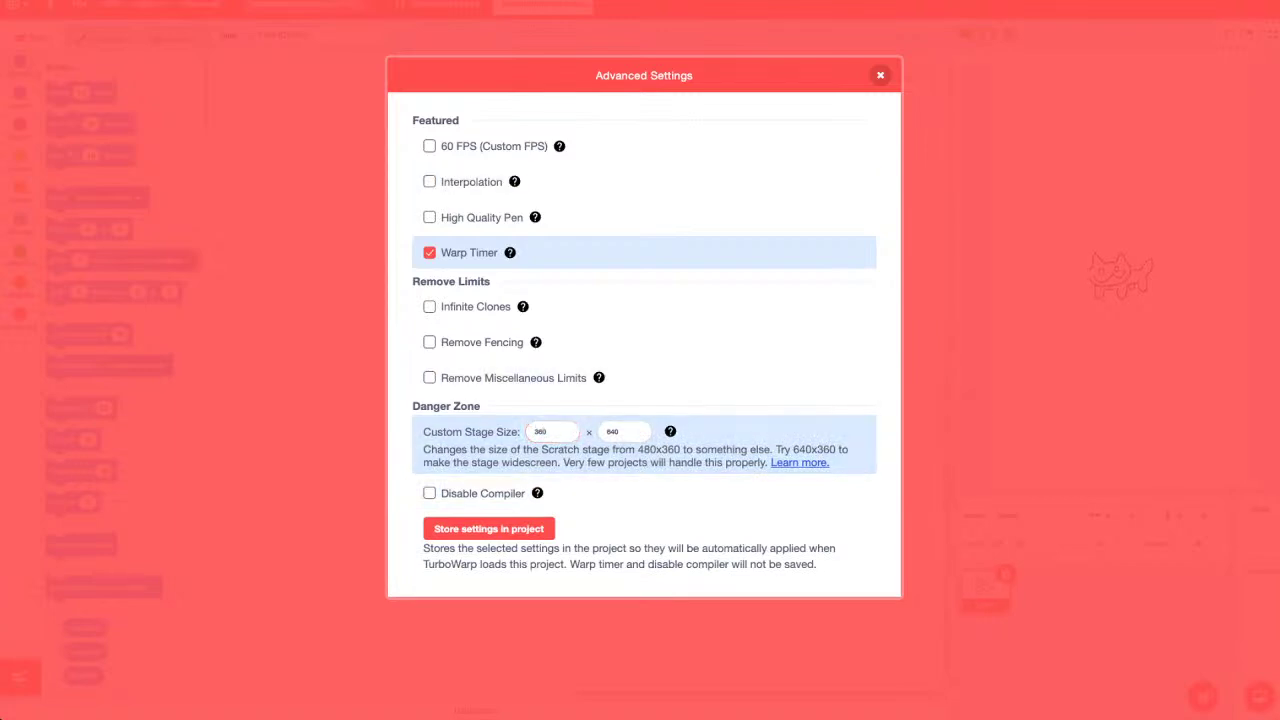
click(880, 75)
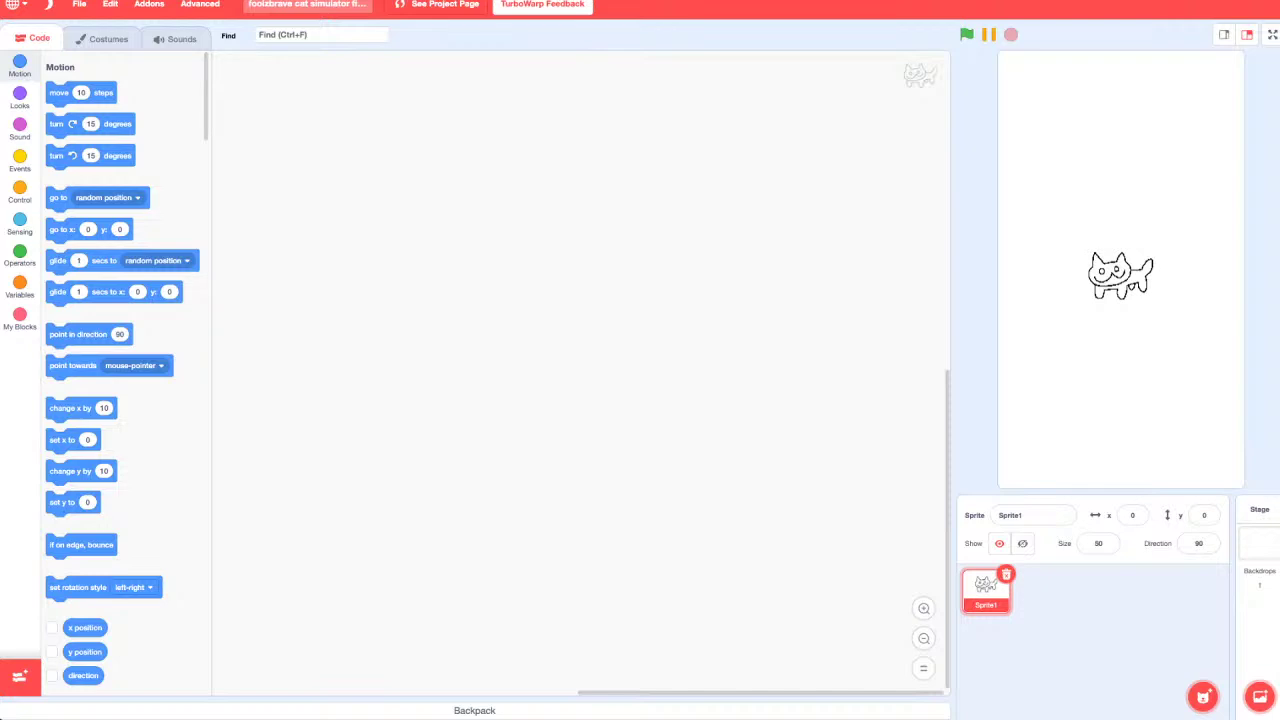
click(79, 4)
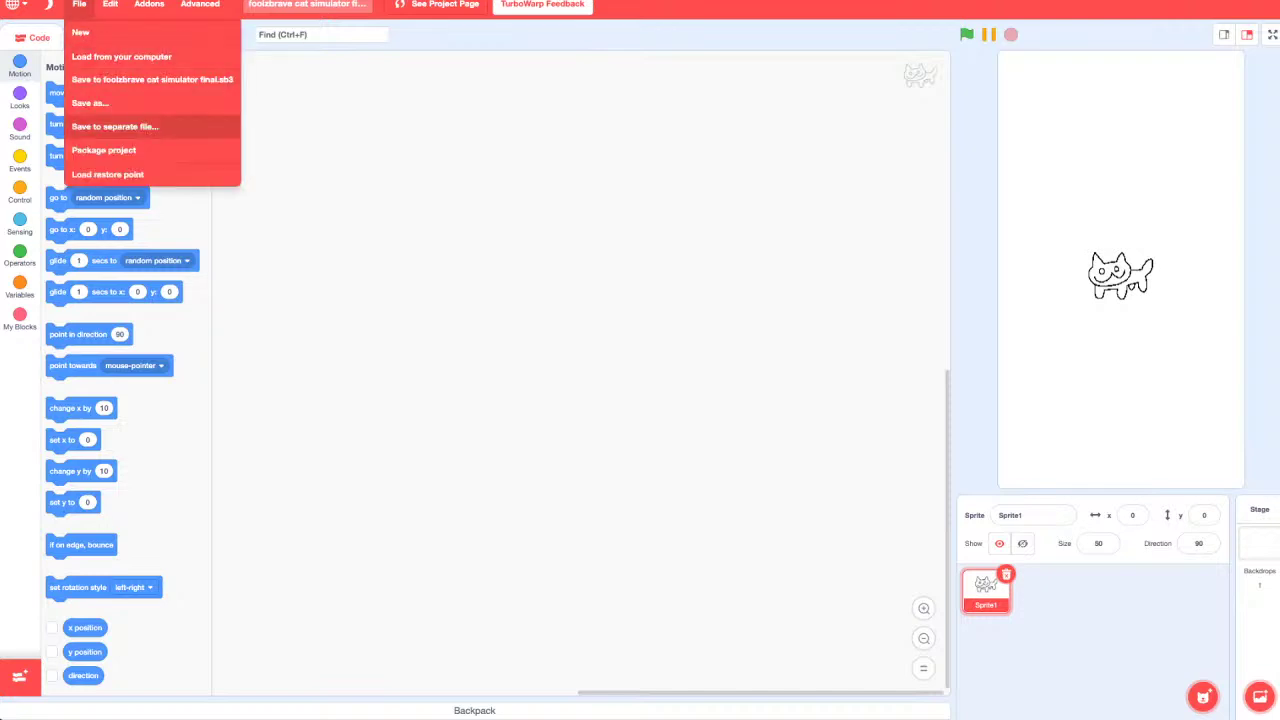
click(150, 79)
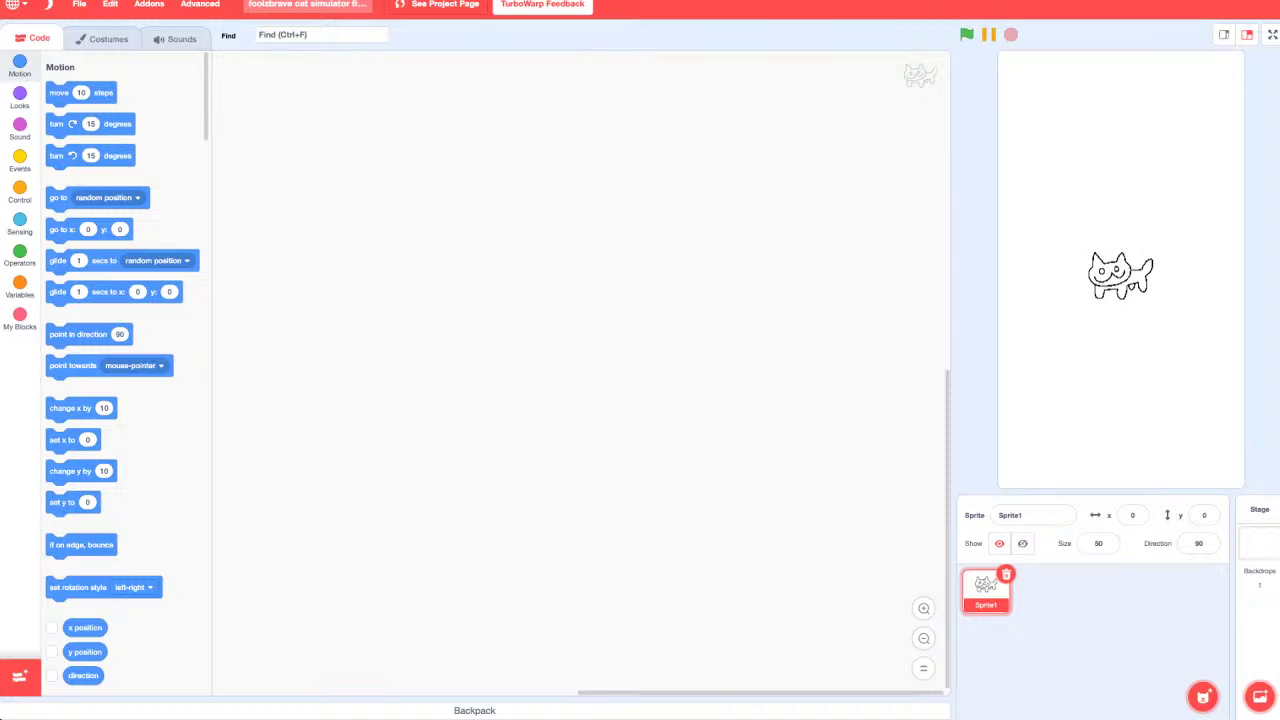
Step: Preview the cat on the full-screen stage, then draw whiskers on both sides of its face in costume1
click(1273, 34)
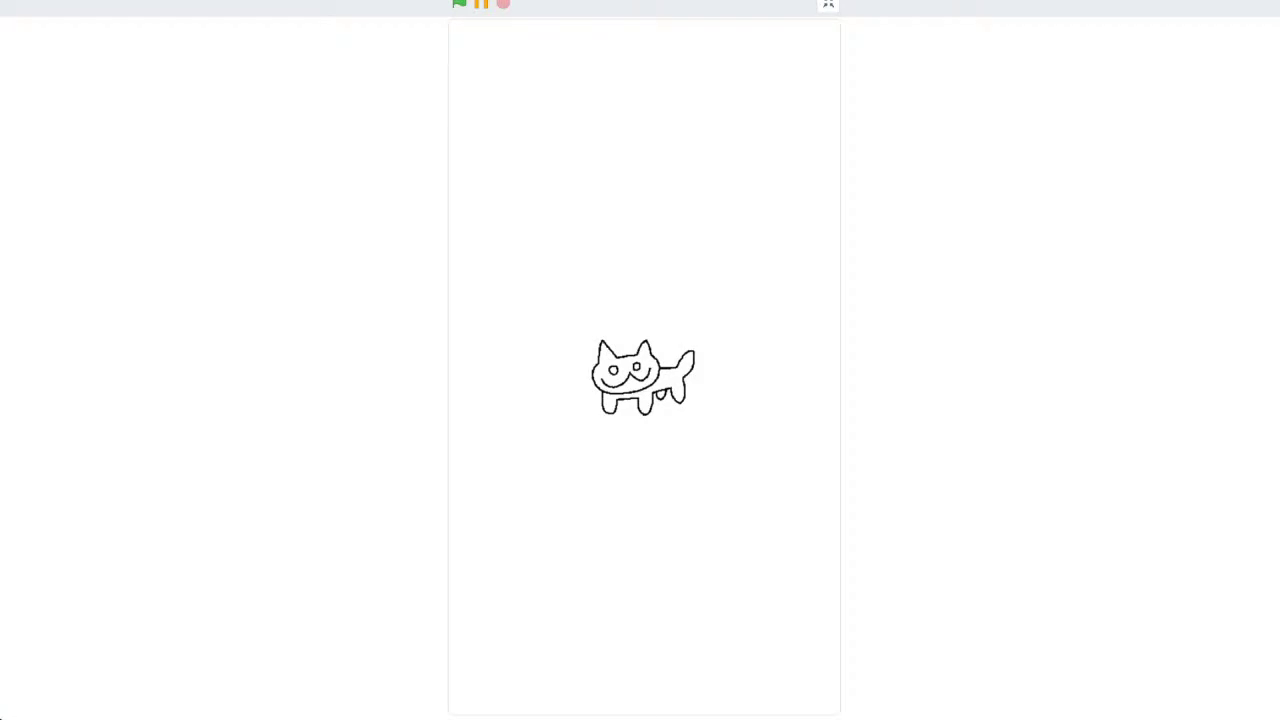
key(Escape)
click(101, 38)
scroll(417, 296, down, 2)
drag(348, 550, 300, 569)
mouse_move(340, 530)
mouse_down()
mouse_move(300, 532)
mouse_move(294, 500)
mouse_up()
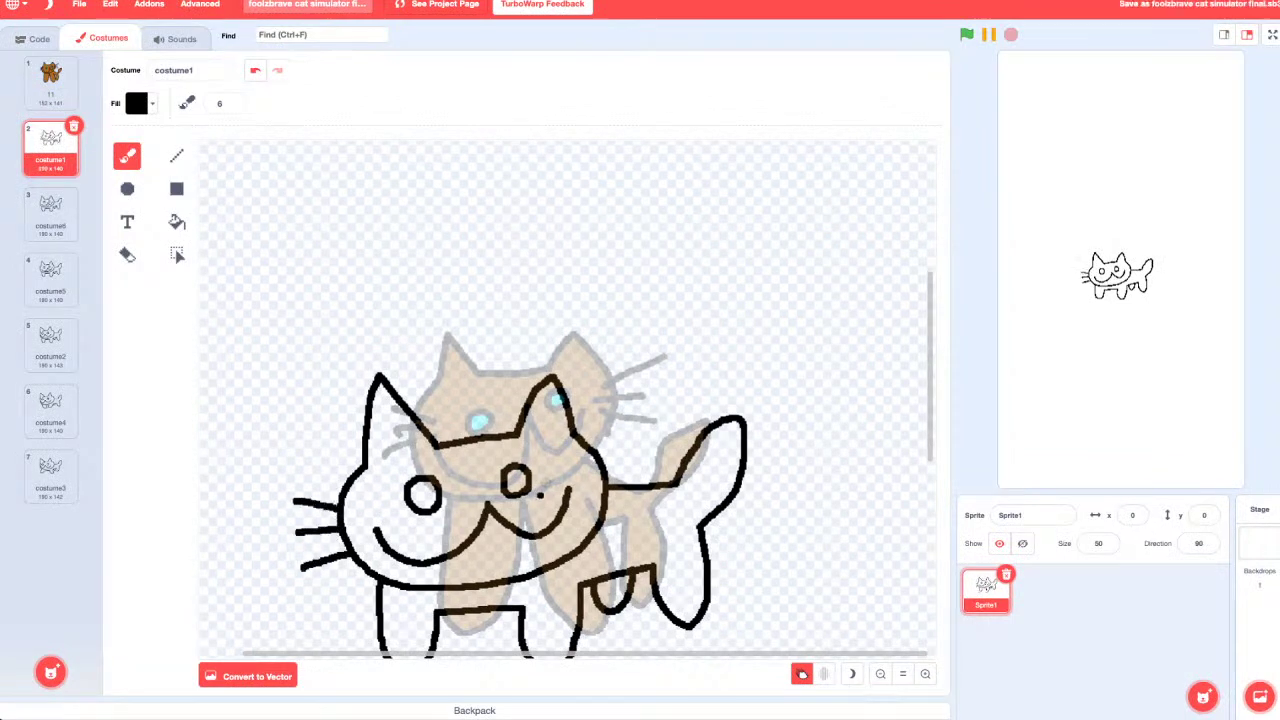
mouse_move(602, 464)
mouse_down()
mouse_move(642, 447)
mouse_move(630, 478)
mouse_move(650, 472)
mouse_up()
drag(604, 508, 652, 506)
Step: Copy the left-hand whiskers of costume1 into costume6 and costume5
scroll(232, 340, up, 1)
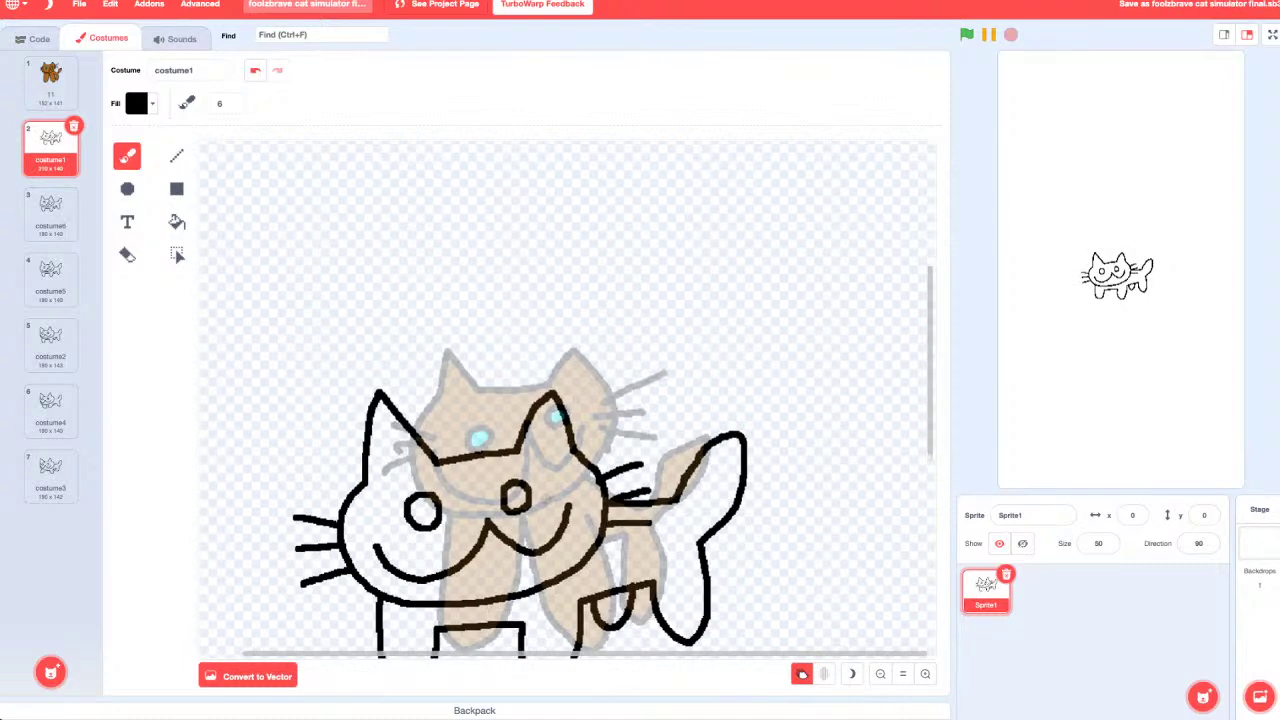
click(177, 256)
drag(292, 503, 368, 590)
click(51, 213)
key(ctrl+v)
click(51, 280)
key(ctrl+v)
Step: Copy the right-hand whiskers of costume1 into costume6 and costume5
click(51, 147)
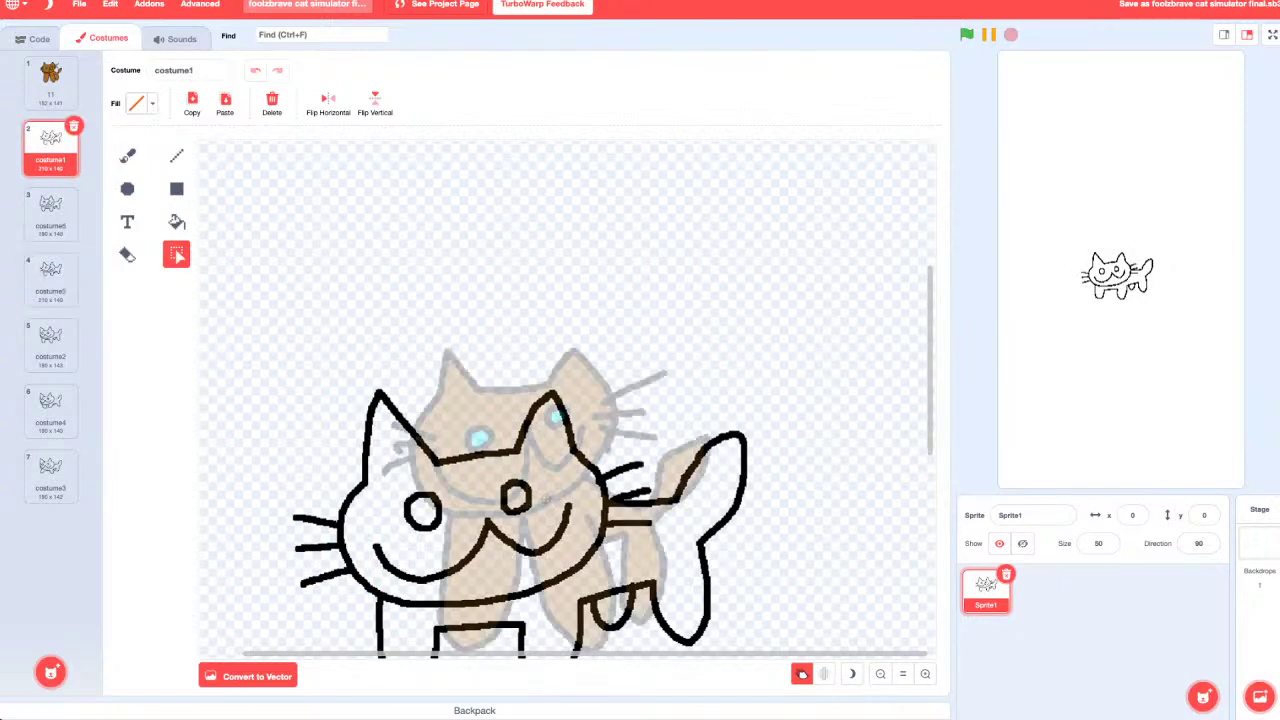
drag(585, 455, 660, 562)
key(ctrl+c)
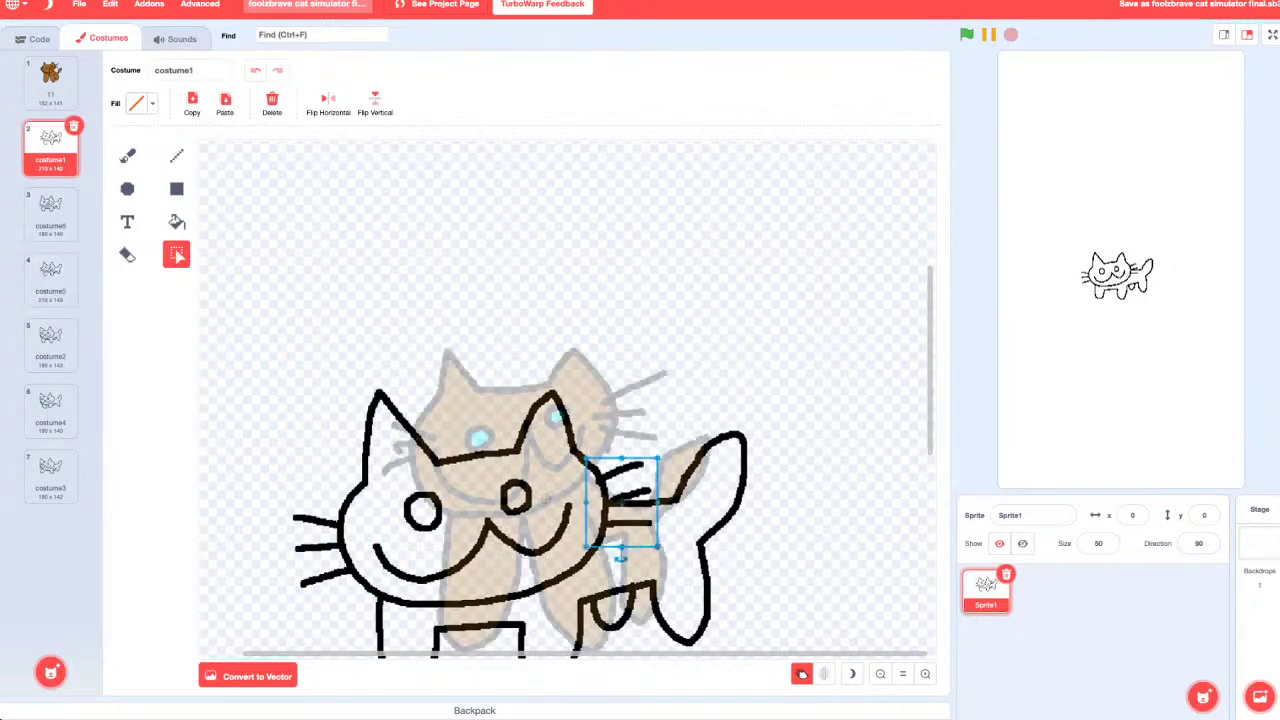
click(51, 213)
key(ctrl+v)
click(51, 280)
key(ctrl+v)
Step: Draw three black whiskers across the right edge of the cat's face in costume2 with the size 6 brush
click(51, 345)
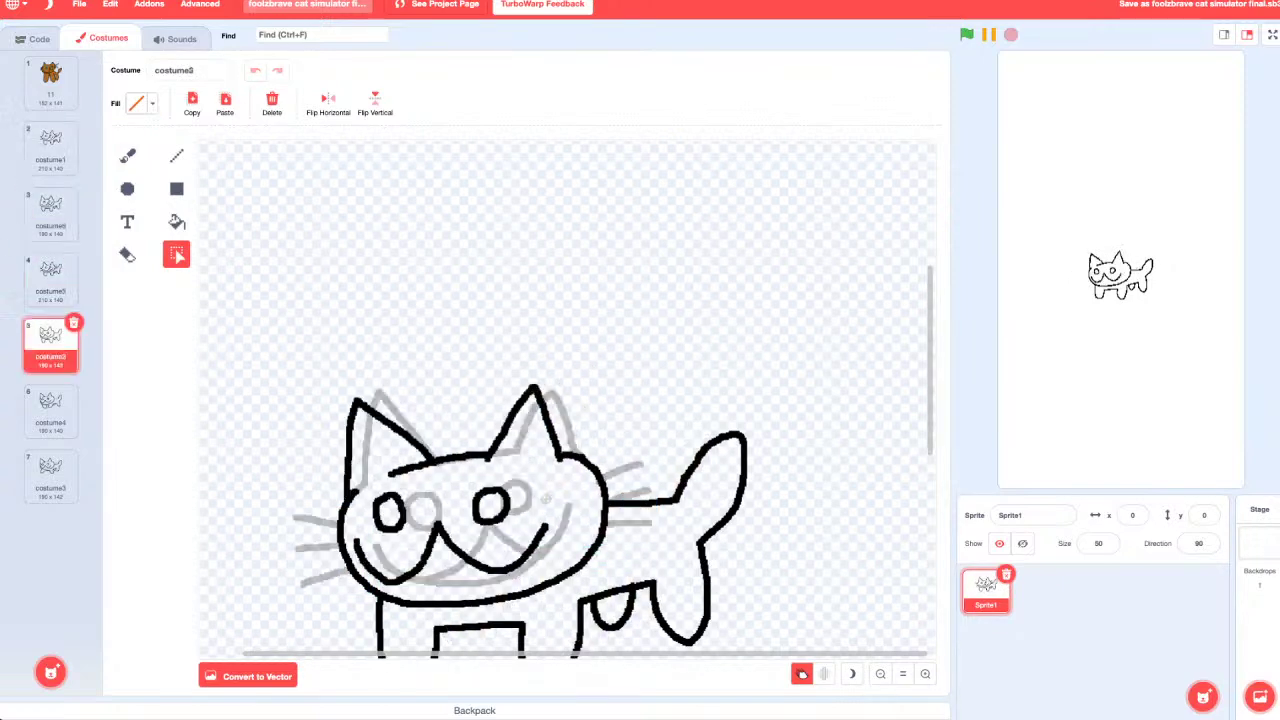
key(b)
click(137, 103)
drag(177, 244, 92, 244)
click(545, 497)
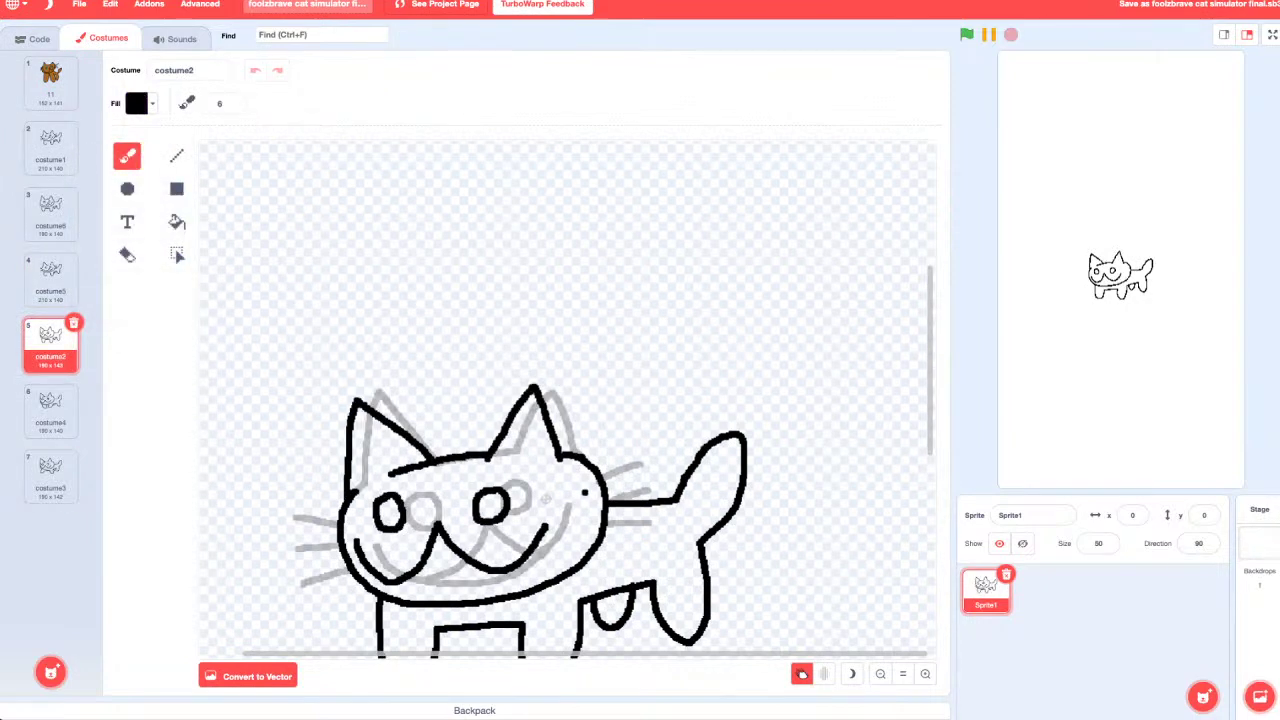
mouse_move(559, 496)
mouse_down()
mouse_move(614, 482)
mouse_move(600, 510)
mouse_move(618, 512)
mouse_move(569, 529)
mouse_move(618, 548)
mouse_up()
key(ctrl+z)
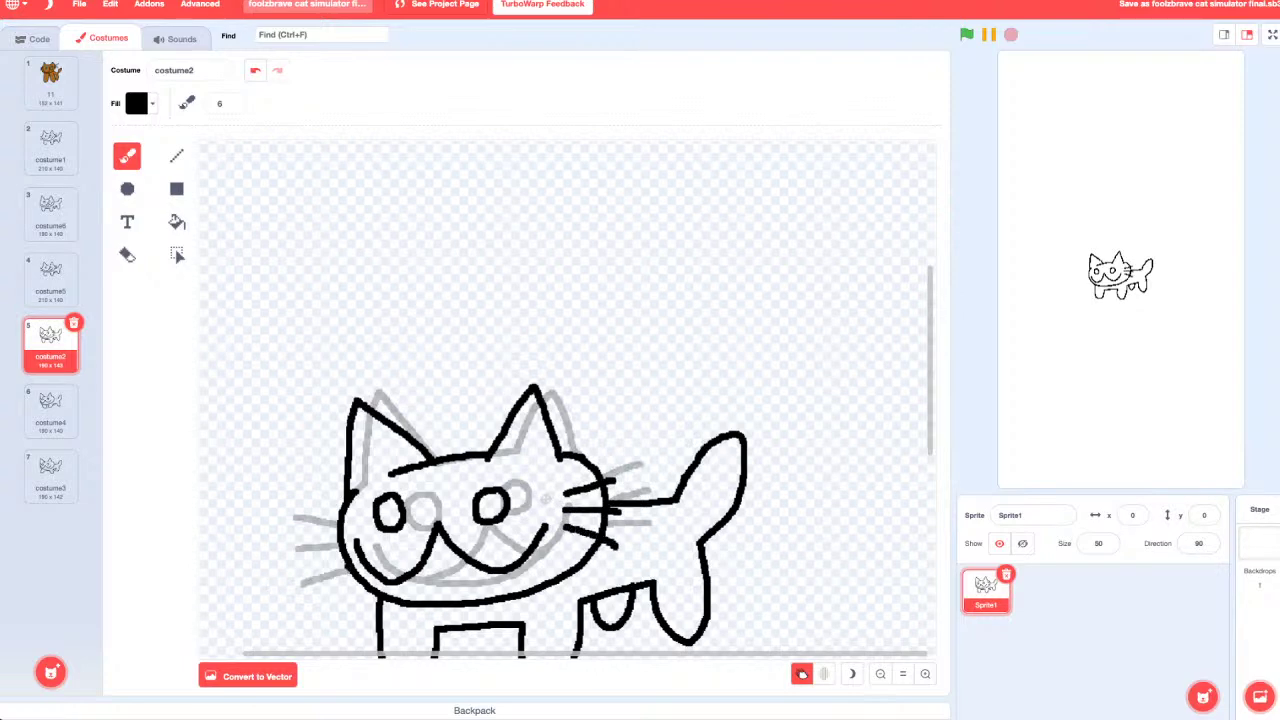
Step: Draw three short whiskers on the left side of the face in costume2, undoing and redrawing unwanted strokes
mouse_move(348, 564)
mouse_down()
mouse_move(321, 583)
mouse_move(332, 548)
mouse_move(321, 548)
mouse_up()
key(ctrl+z)
key(ctrl+z)
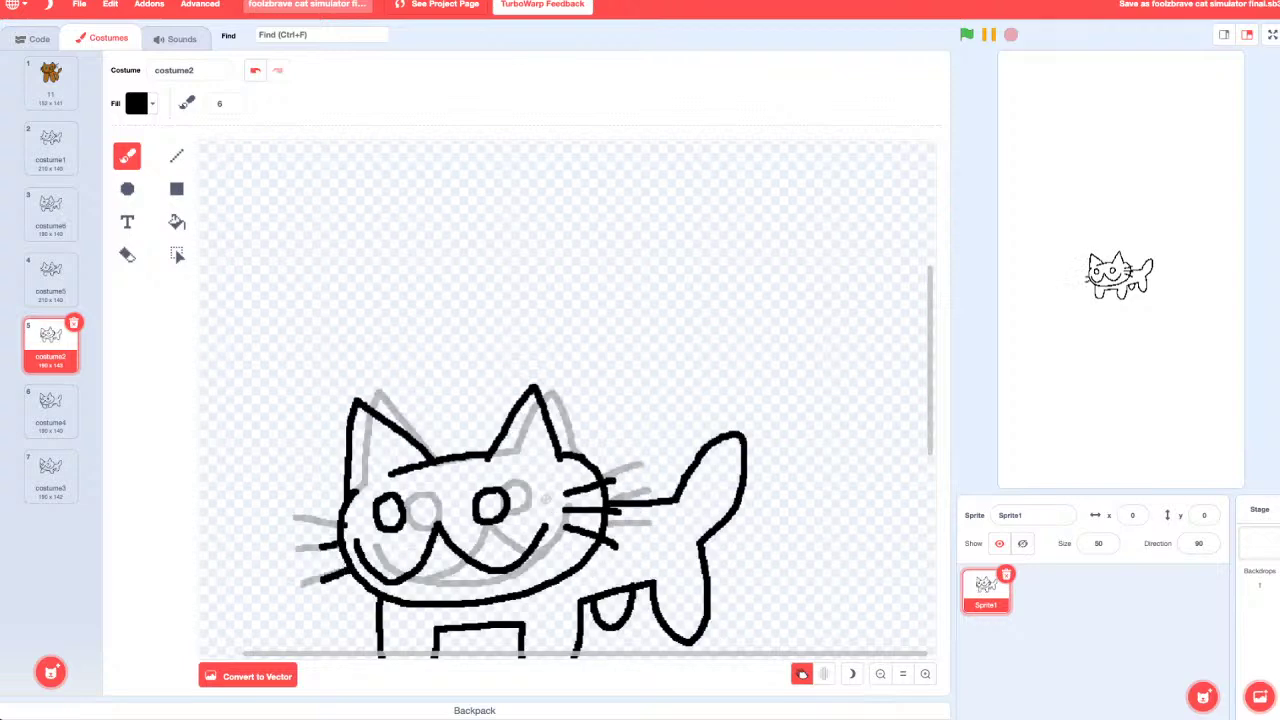
key(ctrl+z)
key(ctrl+z)
key(ctrl+z)
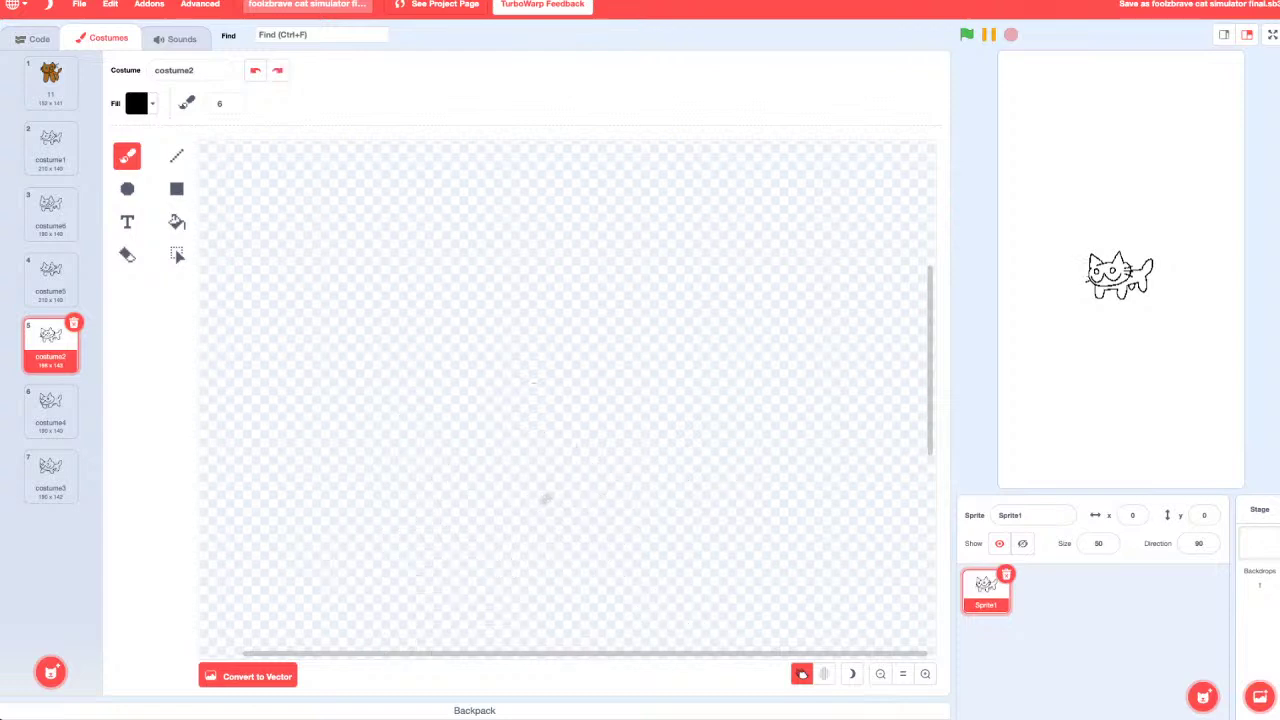
mouse_move(348, 565)
mouse_down()
mouse_move(321, 583)
mouse_move(318, 518)
mouse_up()
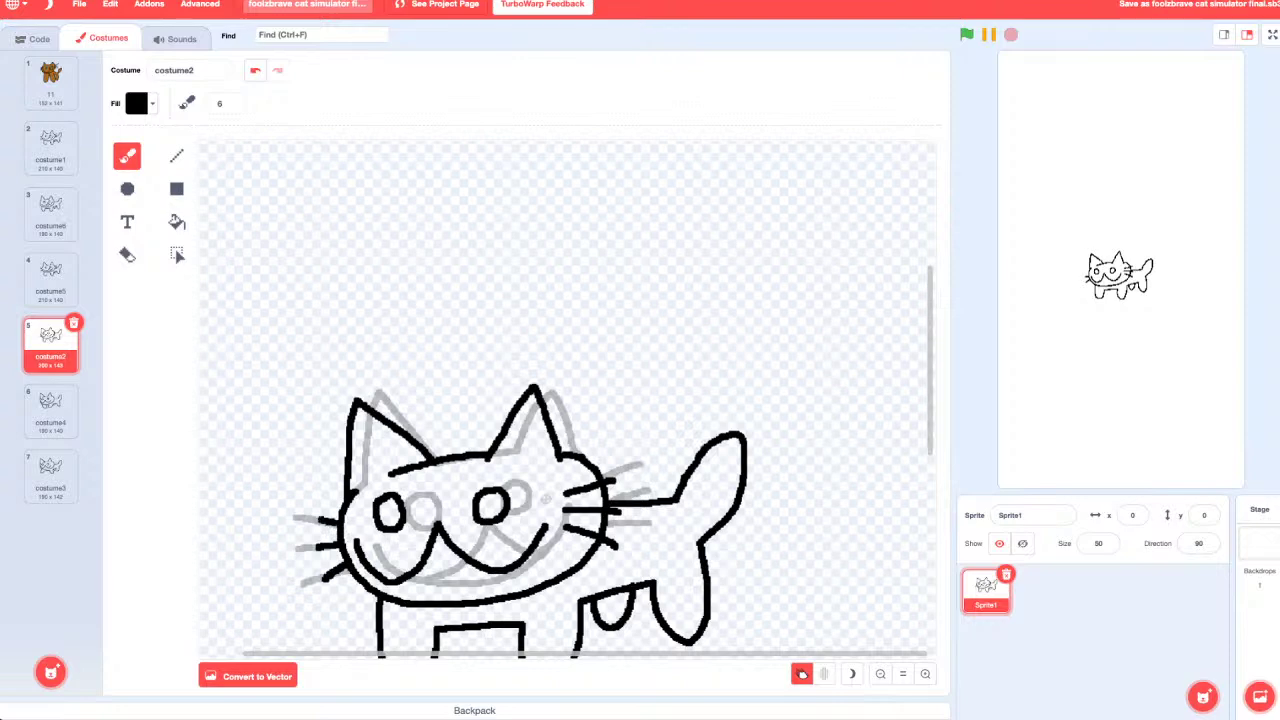
Step: Copy the left-hand whiskers of costume2 into costume4 and costume3
click(177, 255)
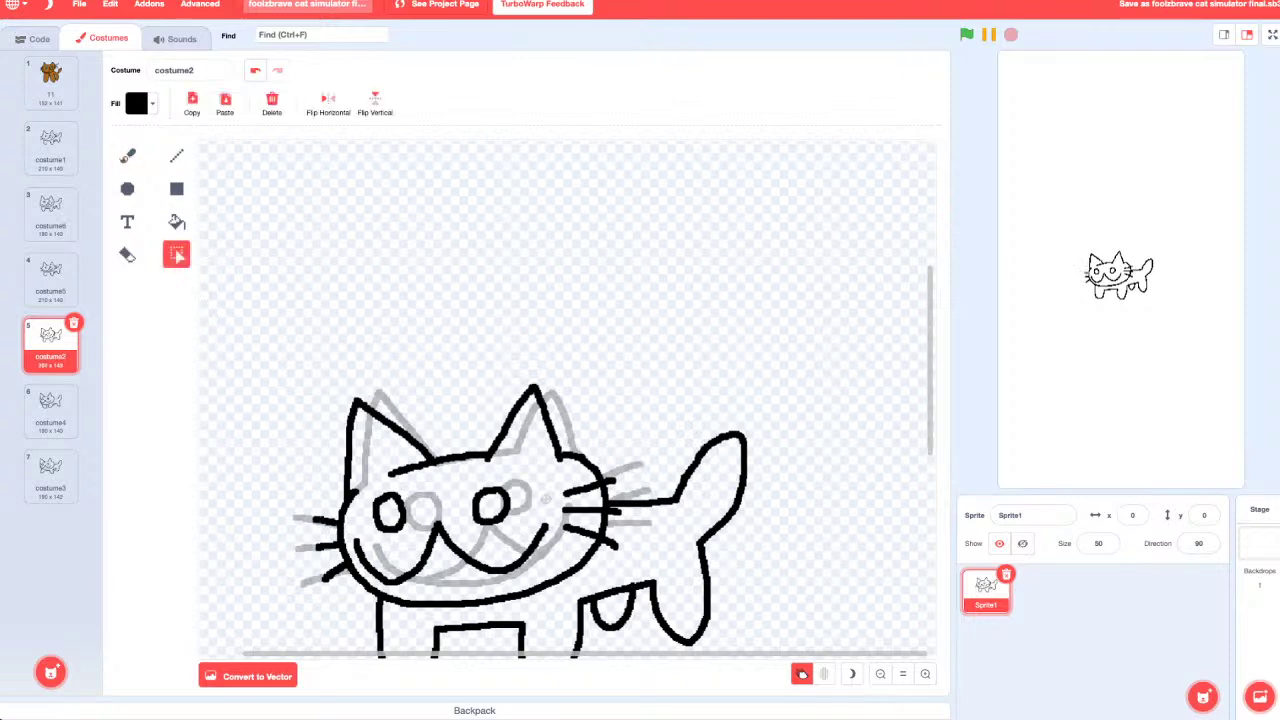
drag(306, 486, 358, 594)
key(ctrl+c)
click(50, 410)
key(ctrl+v)
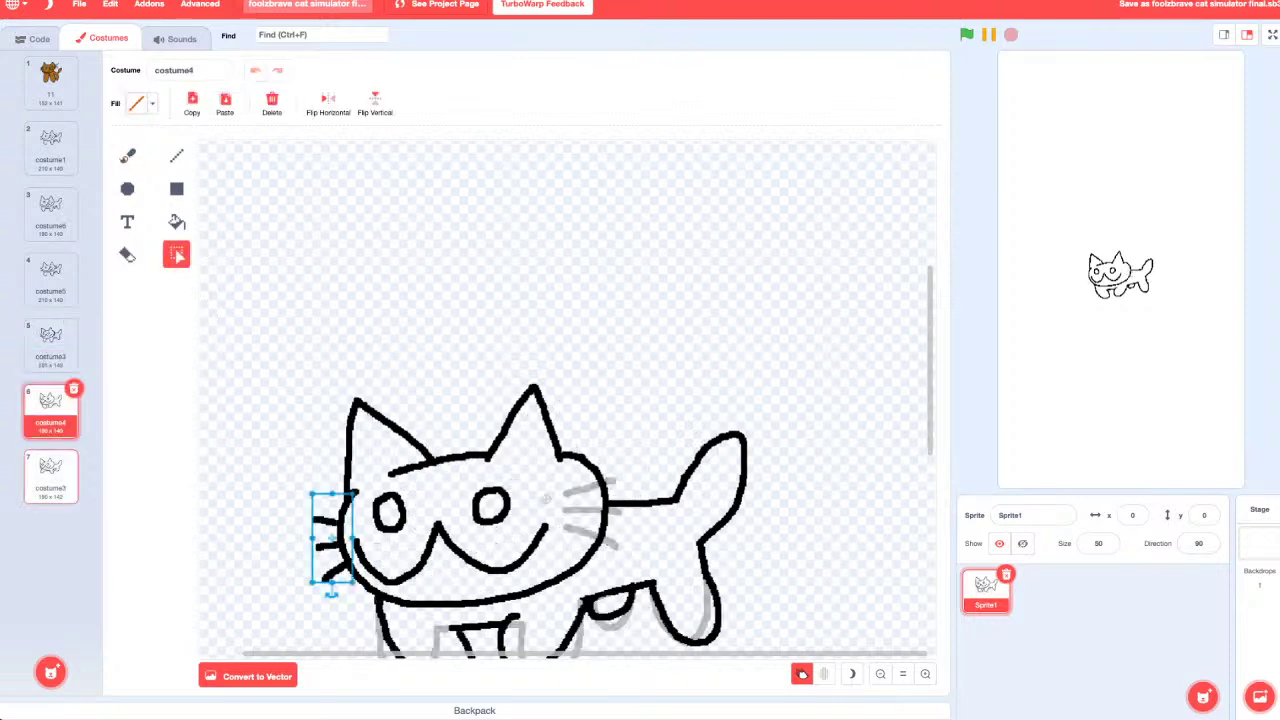
click(50, 475)
key(ctrl+v)
Step: Copy the right-hand whiskers of costume2 into costume4 and costume3
click(50, 343)
drag(556, 456, 625, 560)
key(ctrl+c)
click(50, 410)
key(ctrl+v)
click(50, 475)
key(ctrl+v)
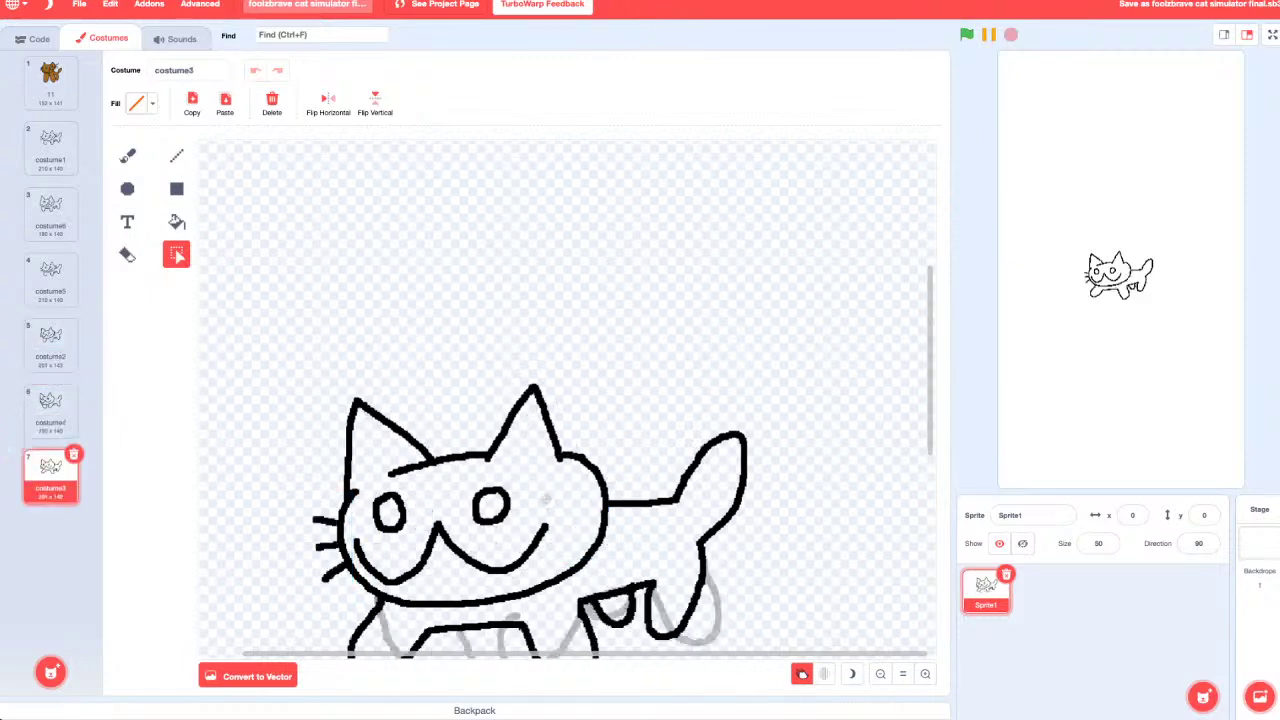
Step: Paste the right-hand and left-hand whiskers of costume2 into costume4 again and save the project
click(50, 410)
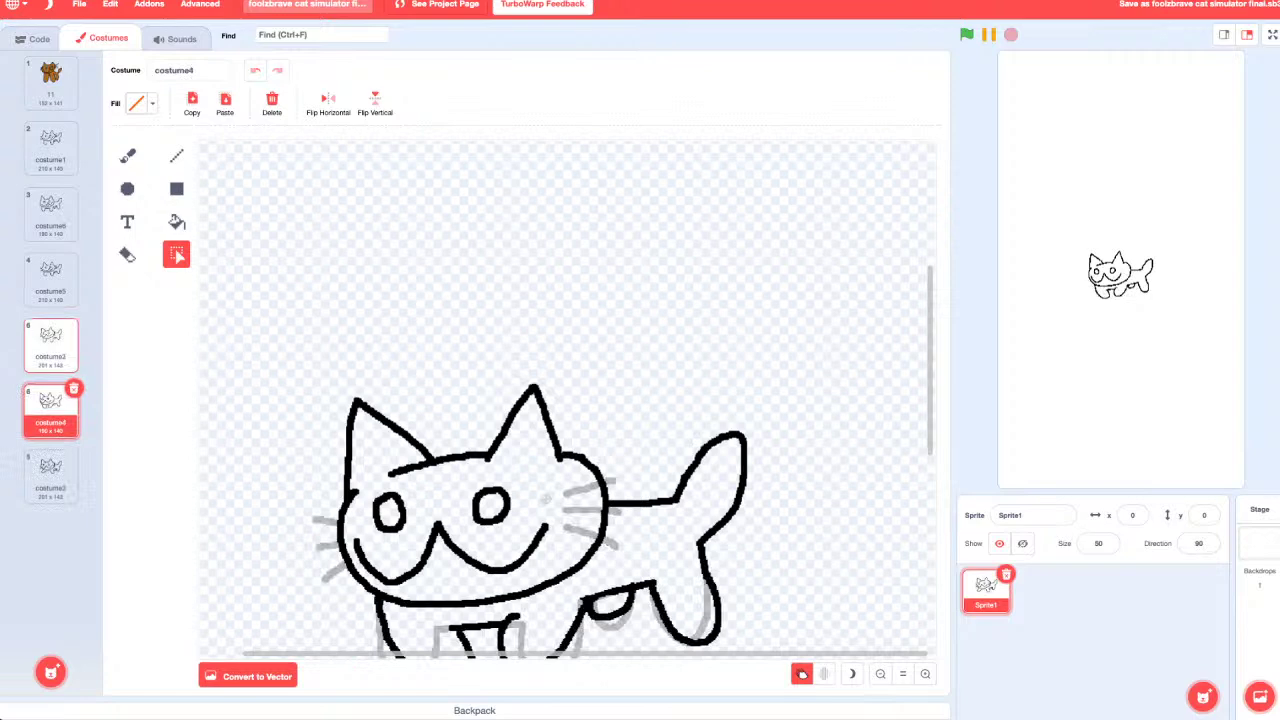
click(50, 343)
click(50, 410)
key(ctrl+v)
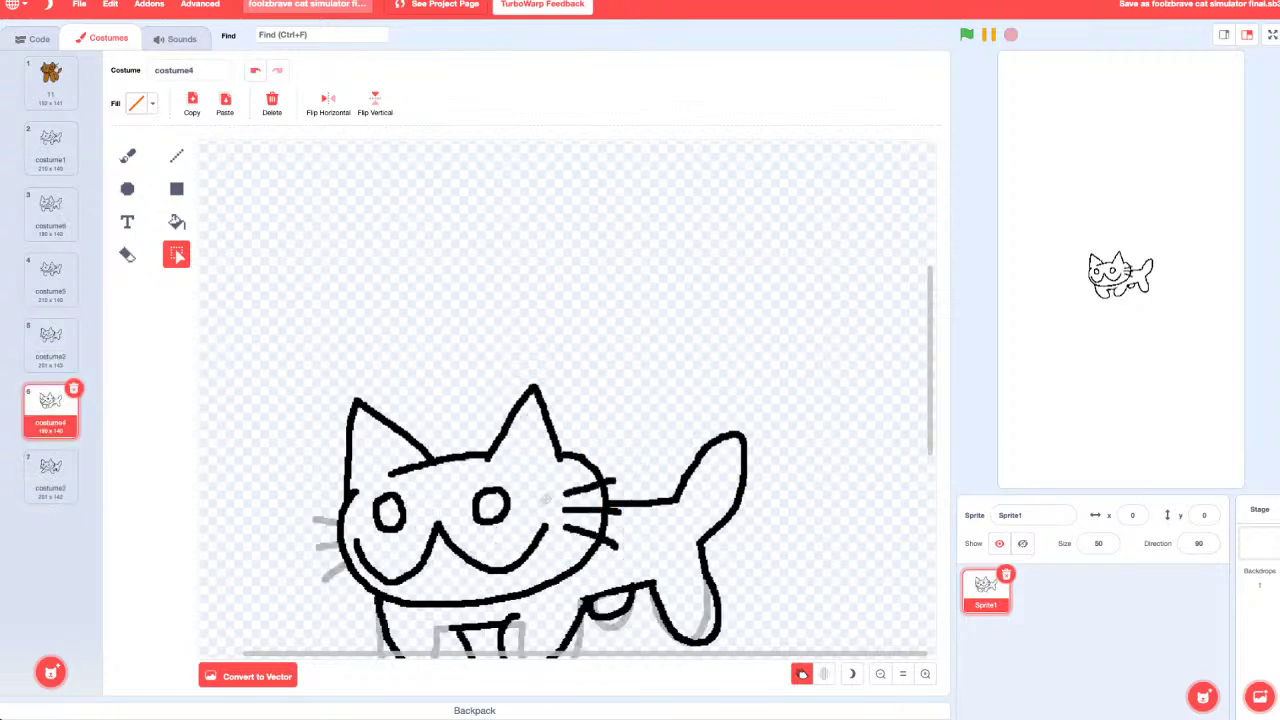
click(50, 343)
key(ctrl+v)
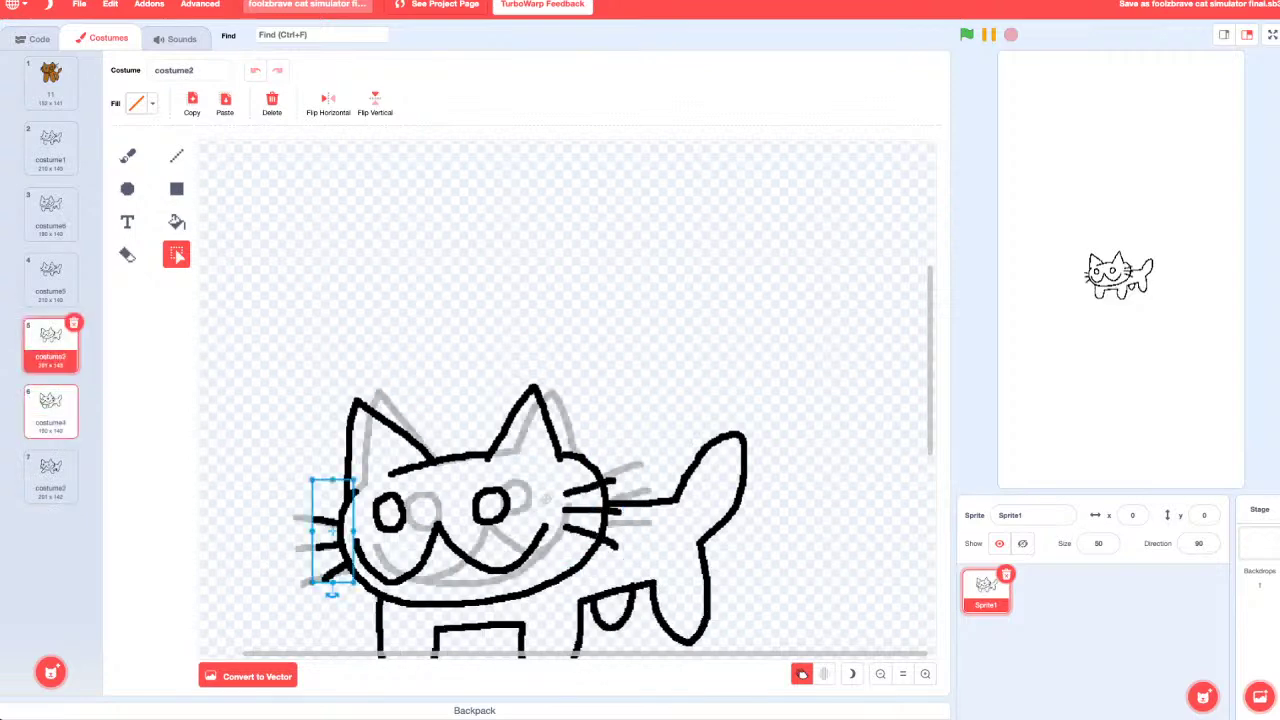
click(50, 410)
key(ctrl+v)
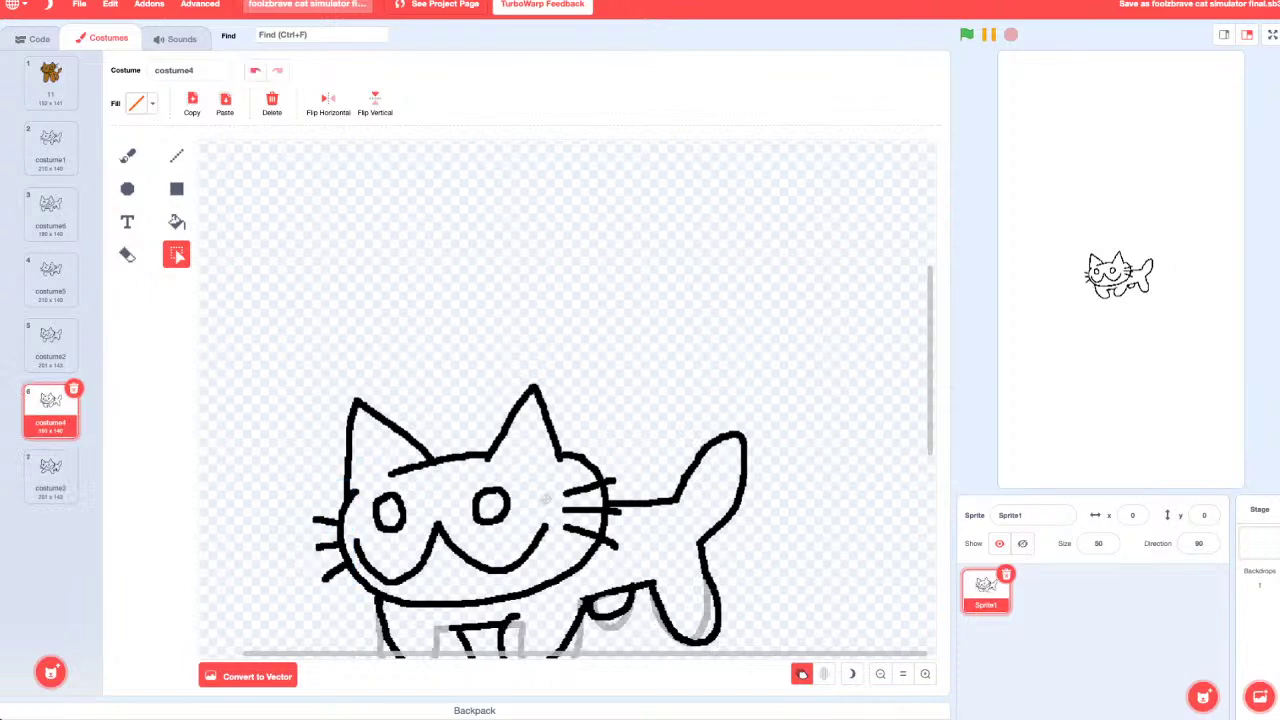
key(ctrl+s)
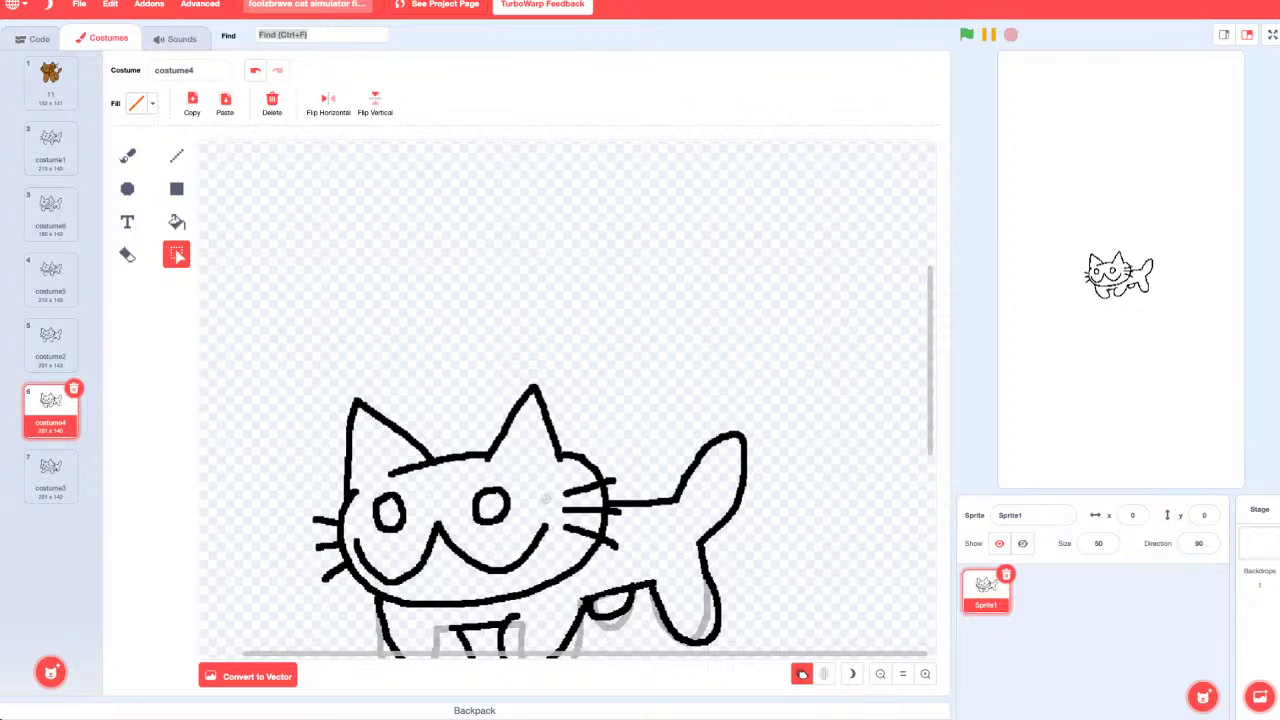
Step: Turn off onion skinning, duplicate costume1, and duplicate that copy as well
click(801, 673)
scroll(566, 400, down, 2)
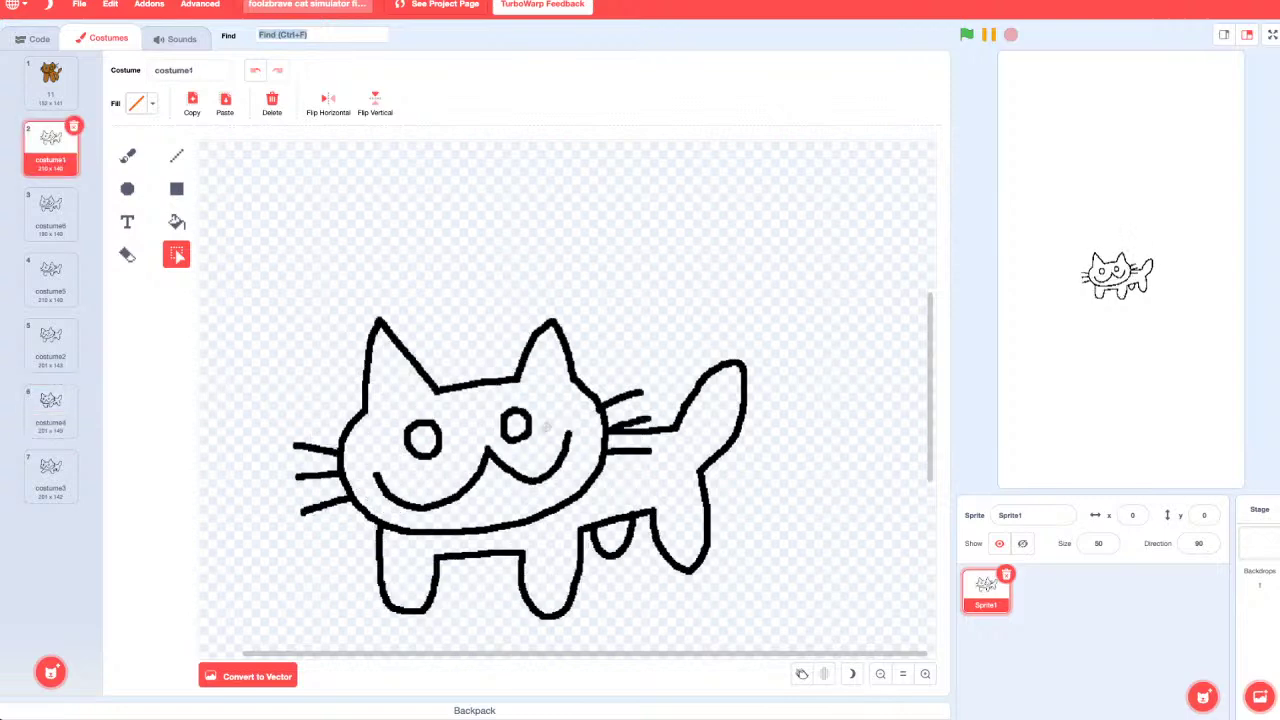
right_click(44, 146)
click(75, 157)
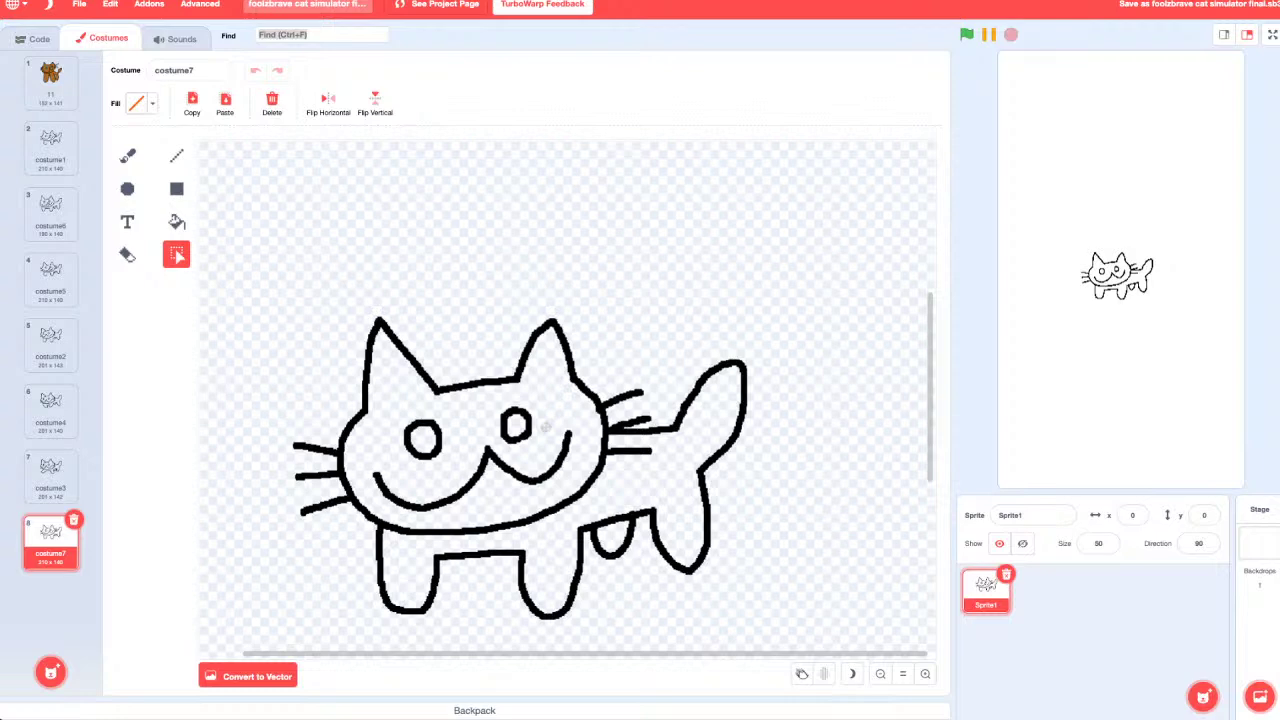
drag(245, 275, 650, 537)
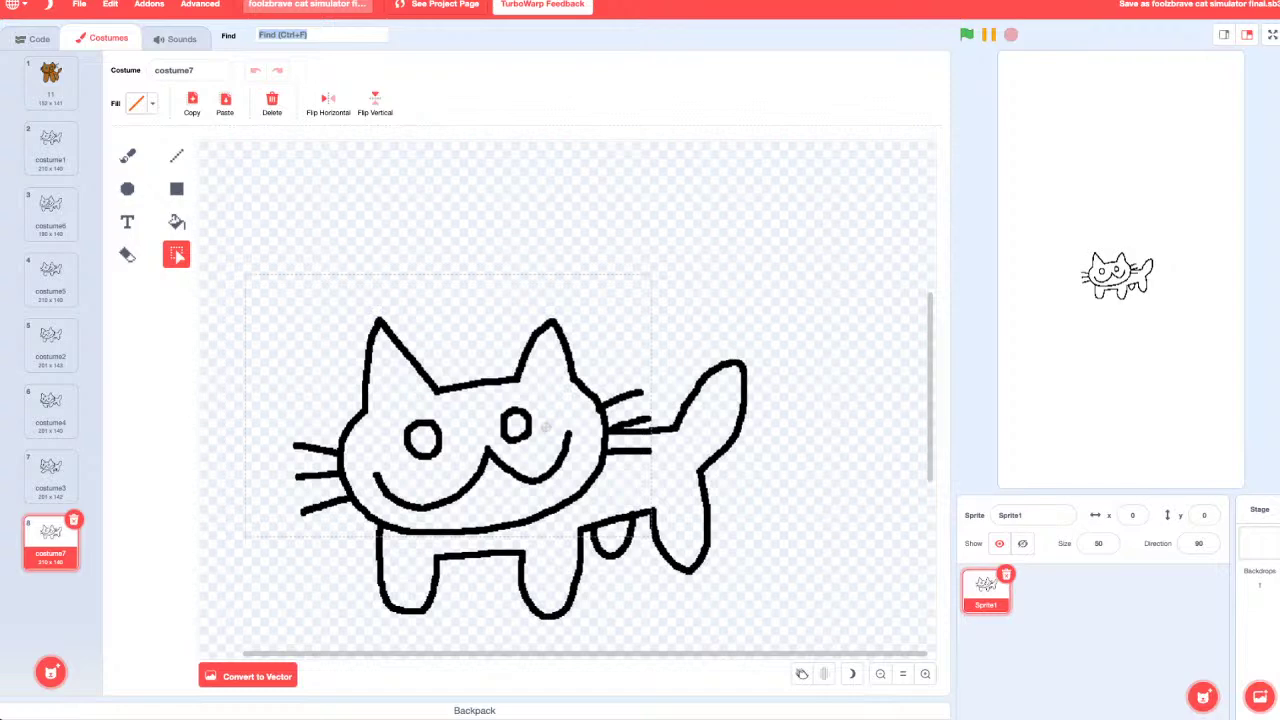
drag(650, 537, 650, 536)
right_click(60, 528)
click(85, 541)
Step: Erase the legs, body and tail in costume8 with the size 40 eraser, leaving only the cat's head
click(127, 254)
drag(408, 570, 366, 543)
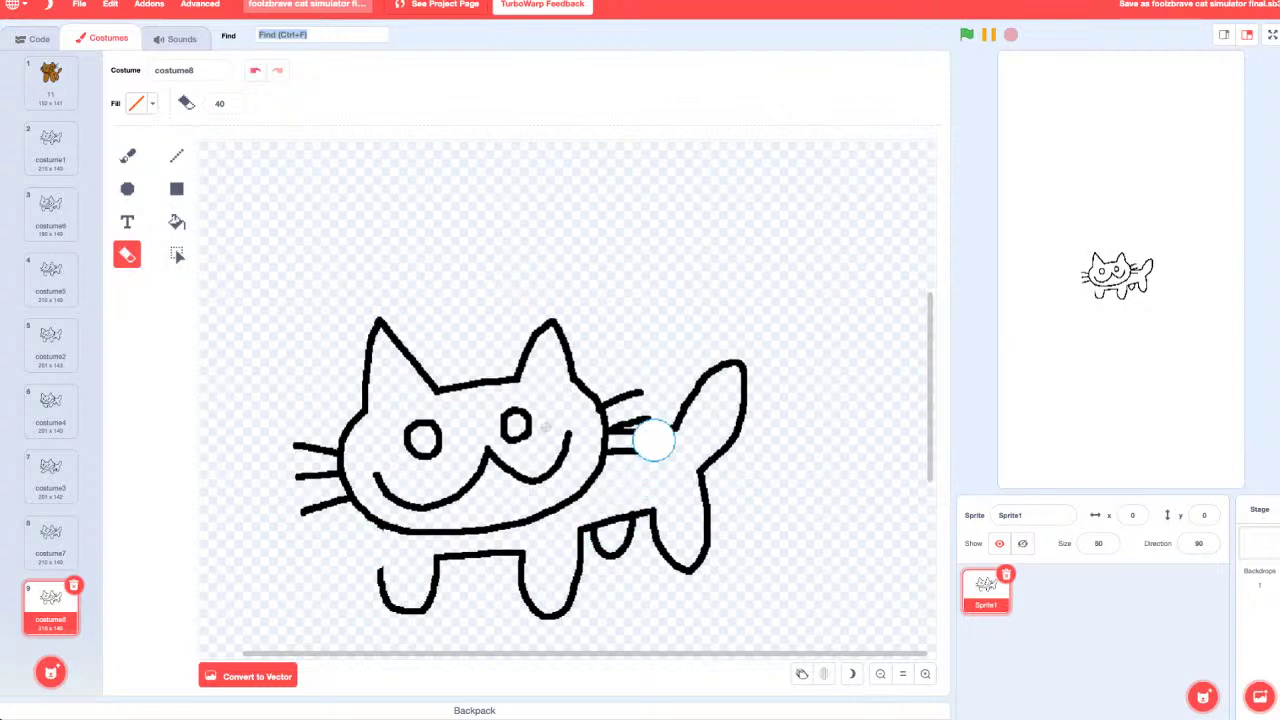
mouse_move(380, 565)
mouse_down()
mouse_move(371, 580)
mouse_move(425, 590)
mouse_move(400, 608)
mouse_move(565, 605)
mouse_move(590, 535)
mouse_move(706, 548)
mouse_up()
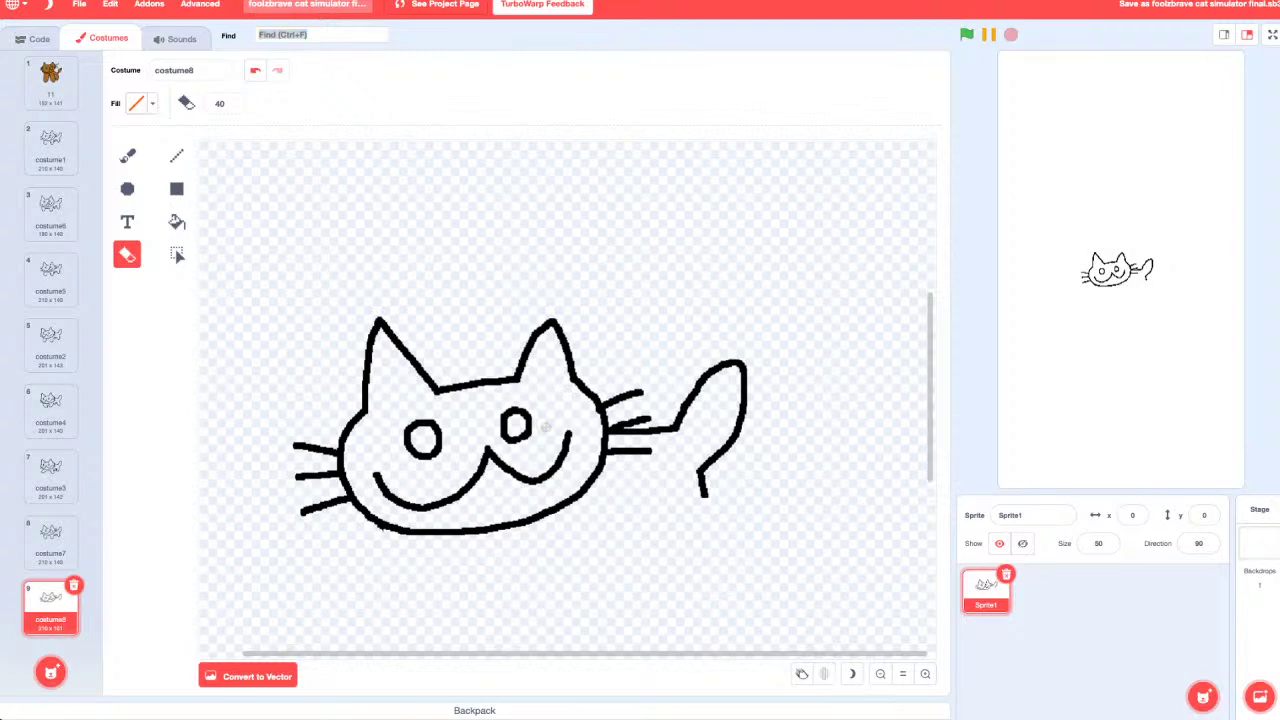
mouse_move(758, 463)
mouse_down()
mouse_move(706, 485)
mouse_move(678, 423)
mouse_move(724, 449)
mouse_move(736, 378)
mouse_up()
click(724, 449)
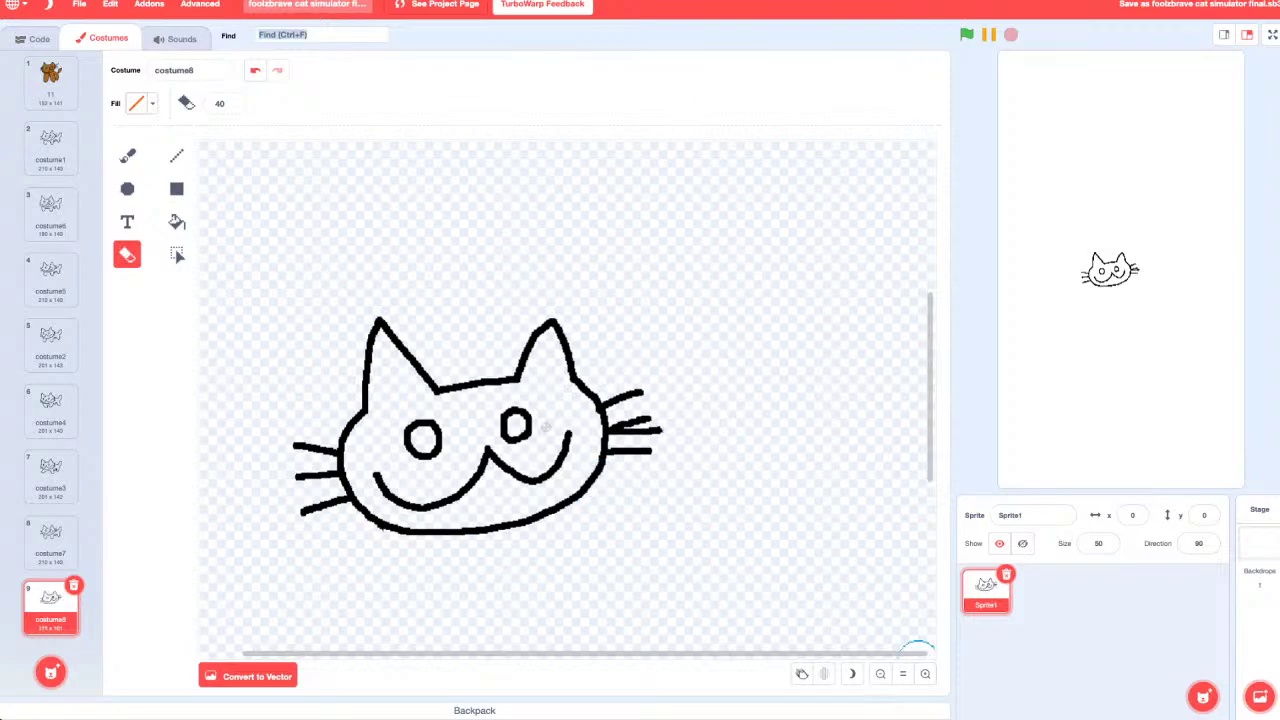
Step: Set the eraser size to 5 and erase the leftover body line beneath the middle right-hand whisker in costume8
click(925, 673)
click(925, 673)
click(925, 673)
click(220, 103)
text(5)
key(Return)
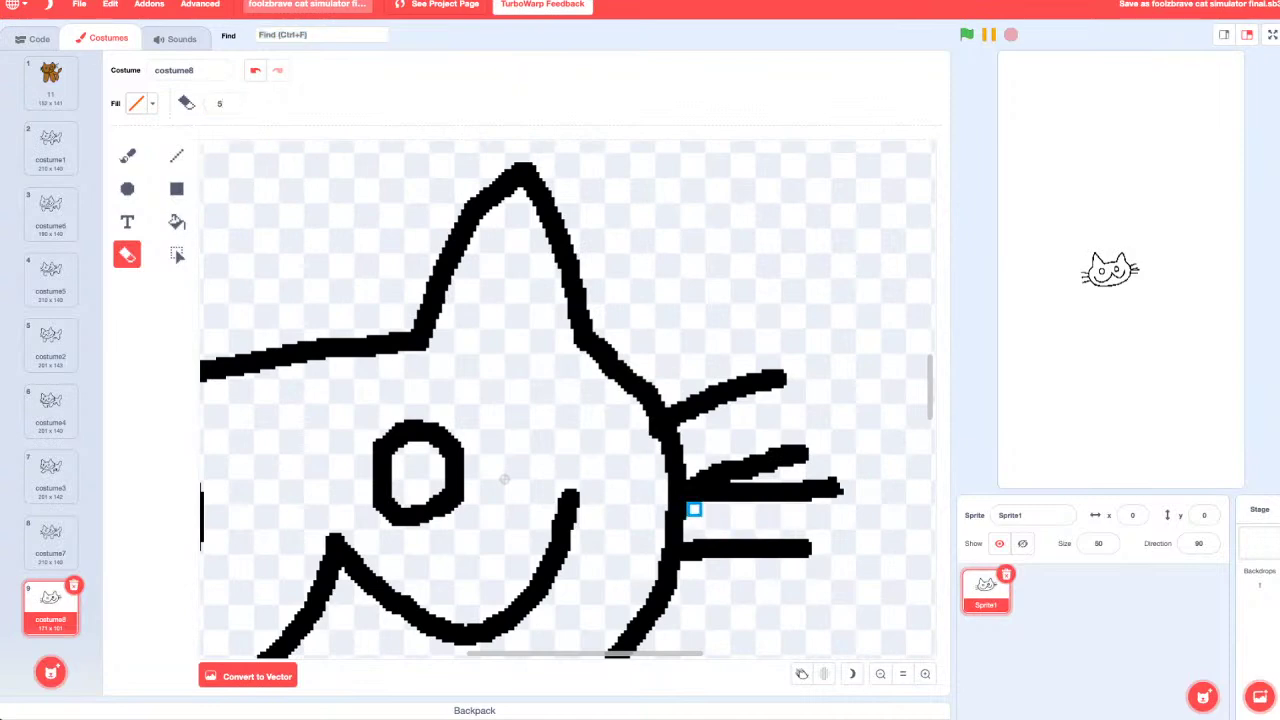
drag(708, 496, 735, 490)
key(ctrl+z)
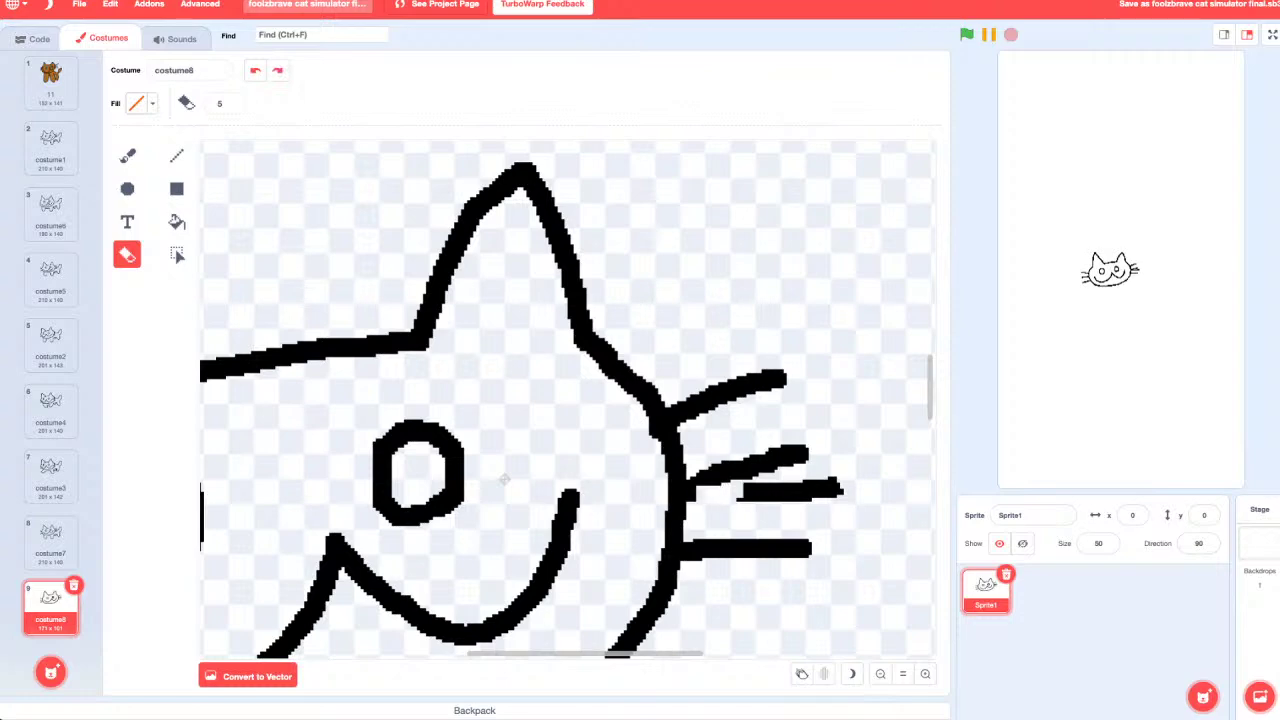
mouse_move(697, 497)
mouse_down()
mouse_move(812, 494)
mouse_move(760, 487)
mouse_move(834, 478)
mouse_up()
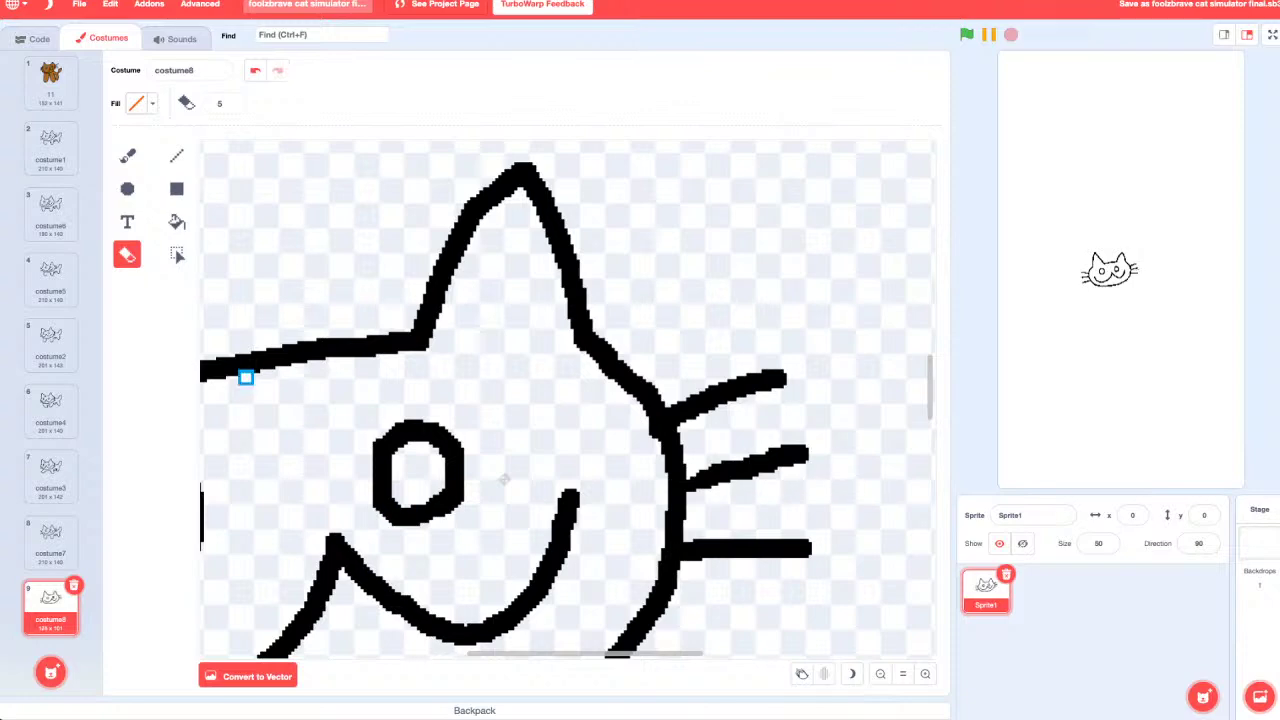
Step: Touch up the base of the middle right-hand whisker in costume8 with the black size 6 brush
click(127, 155)
click(137, 103)
drag(184, 244, 92, 244)
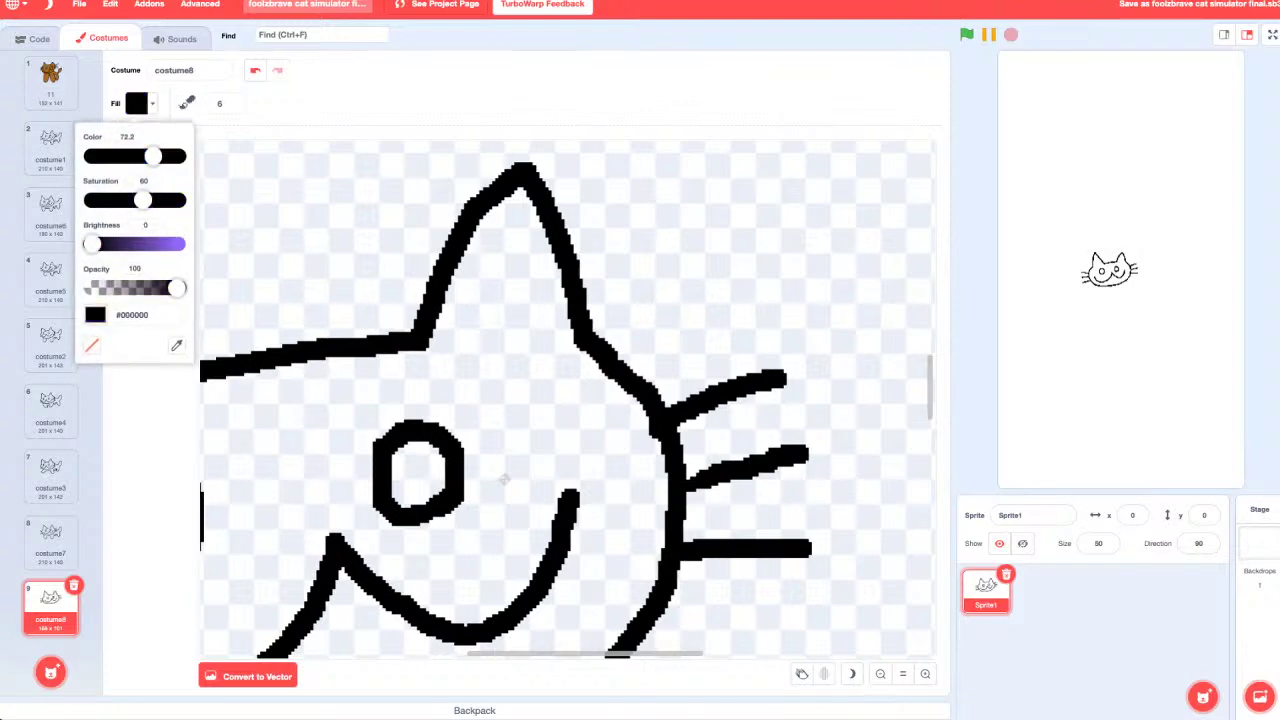
click(700, 476)
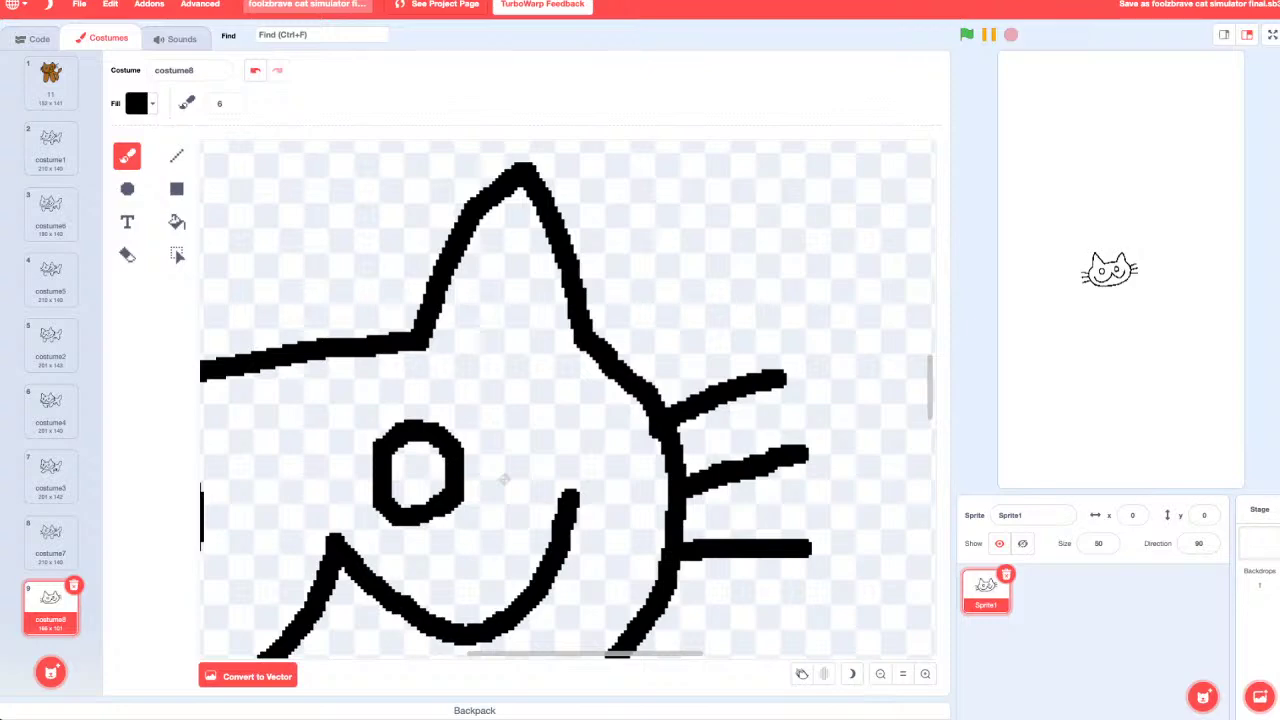
click(880, 673)
click(880, 673)
click(880, 673)
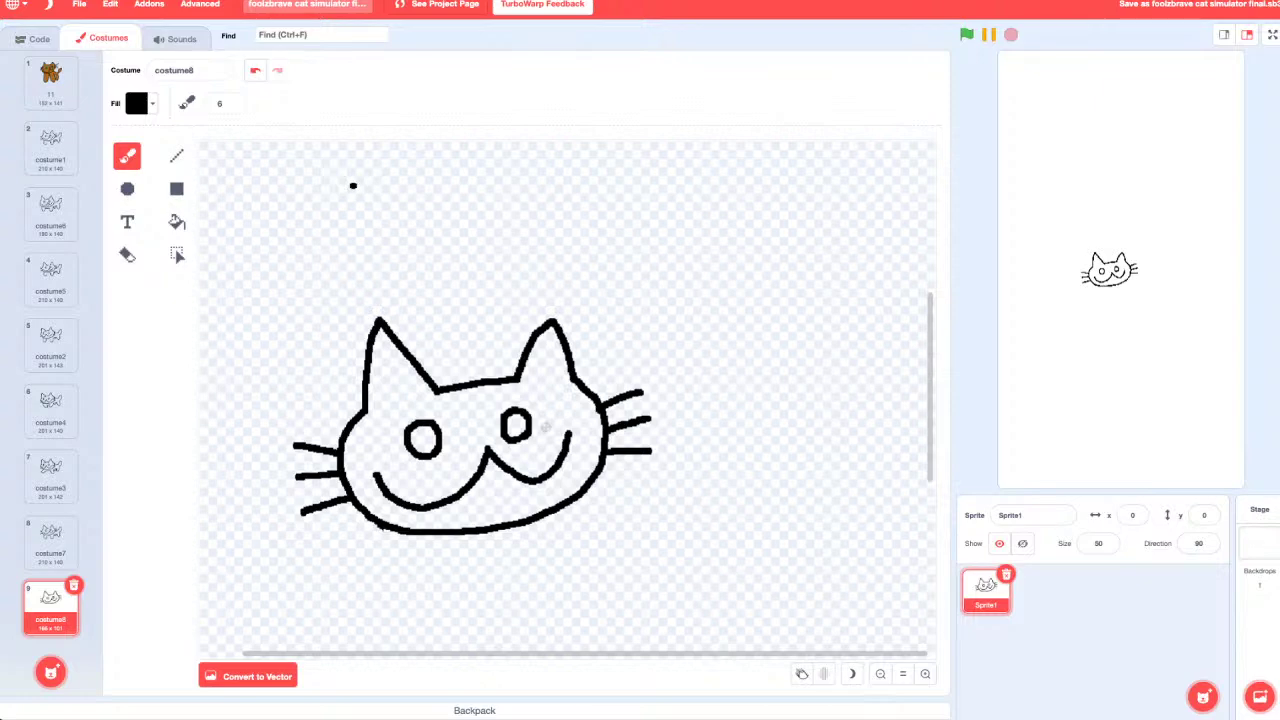
Step: Set the eraser size to 47 and erase the left side of the cat's head in costume7
click(50, 540)
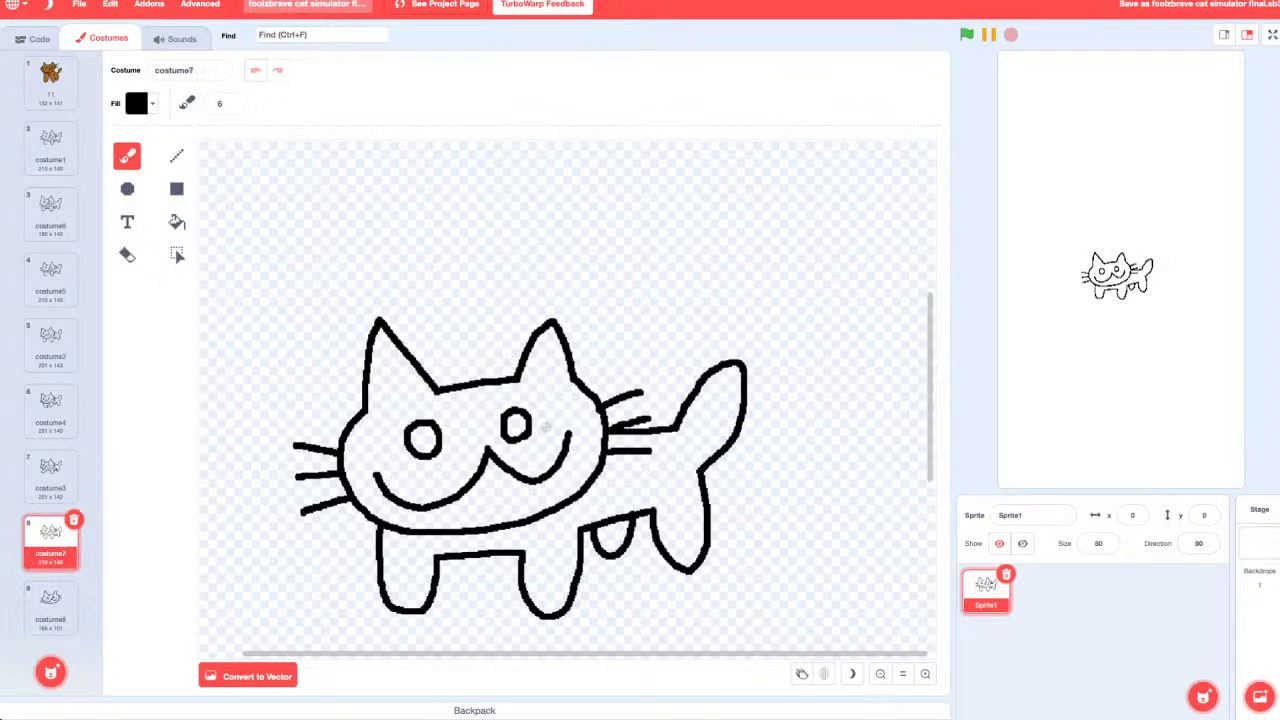
scroll(545, 427, up, 3)
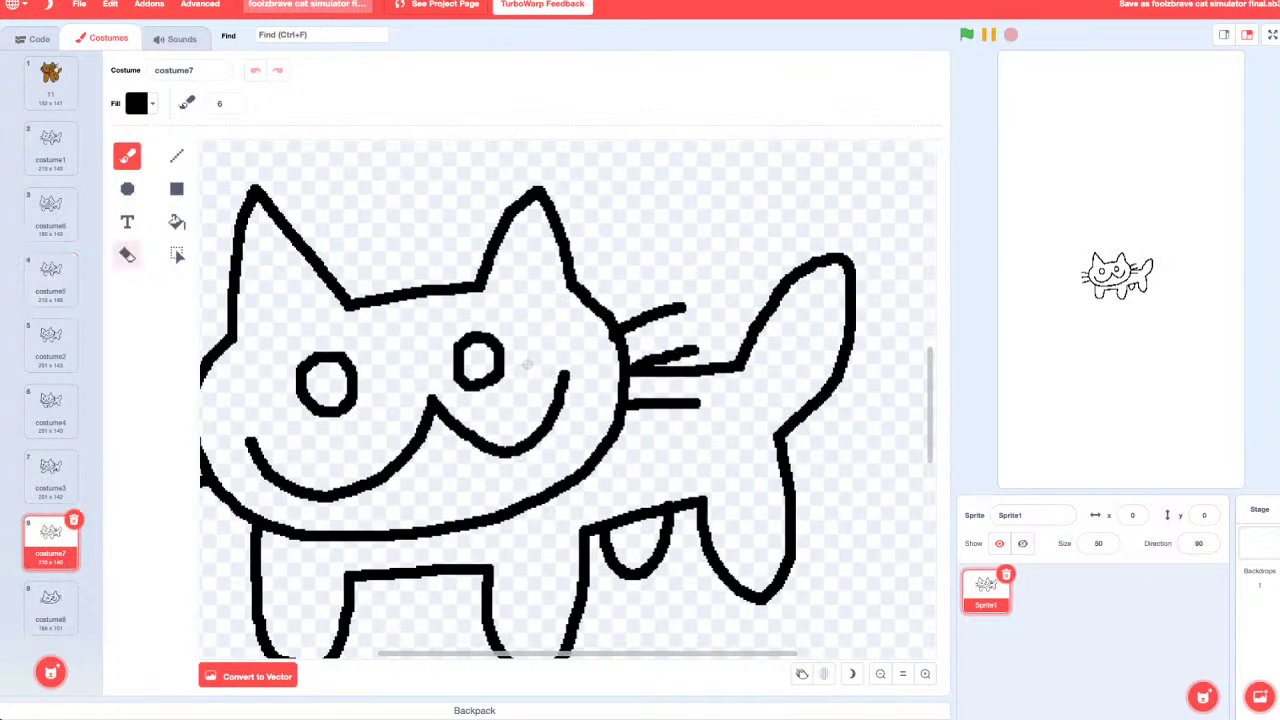
key(e)
click(230, 103)
key(BackSpace)
text(21)
key(BackSpace)
text(7)
mouse_move(294, 223)
mouse_down()
mouse_move(300, 330)
mouse_move(340, 290)
mouse_move(225, 490)
mouse_up()
click(223, 497)
mouse_move(252, 442)
mouse_down()
mouse_move(228, 500)
mouse_move(252, 520)
mouse_up()
Step: Erase the rest of the head and the whiskers in costume7, leaving only the cat's legs, body line and tail
mouse_move(340, 296)
mouse_down()
mouse_move(478, 360)
mouse_move(270, 468)
mouse_move(430, 425)
mouse_move(520, 445)
mouse_up()
mouse_move(495, 360)
mouse_down()
mouse_move(358, 302)
mouse_move(532, 198)
mouse_move(665, 312)
mouse_move(567, 252)
mouse_up()
mouse_move(683, 307)
mouse_down()
mouse_move(671, 294)
mouse_move(690, 348)
mouse_move(645, 363)
mouse_move(624, 354)
mouse_move(635, 364)
mouse_up()
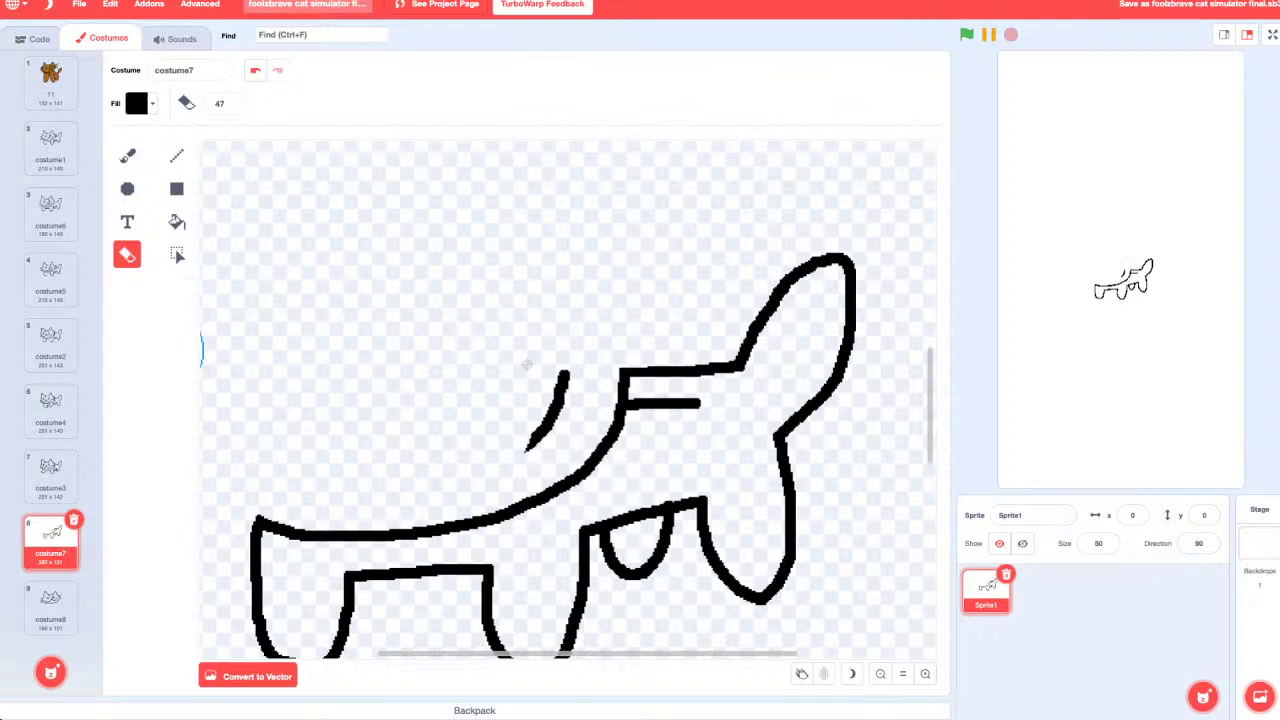
scroll(580, 394, down, 1)
mouse_move(580, 394)
mouse_down()
mouse_move(677, 406)
mouse_move(640, 385)
mouse_move(600, 438)
mouse_move(624, 354)
mouse_move(558, 352)
mouse_move(592, 446)
mouse_move(530, 478)
mouse_move(415, 505)
mouse_move(265, 500)
mouse_up()
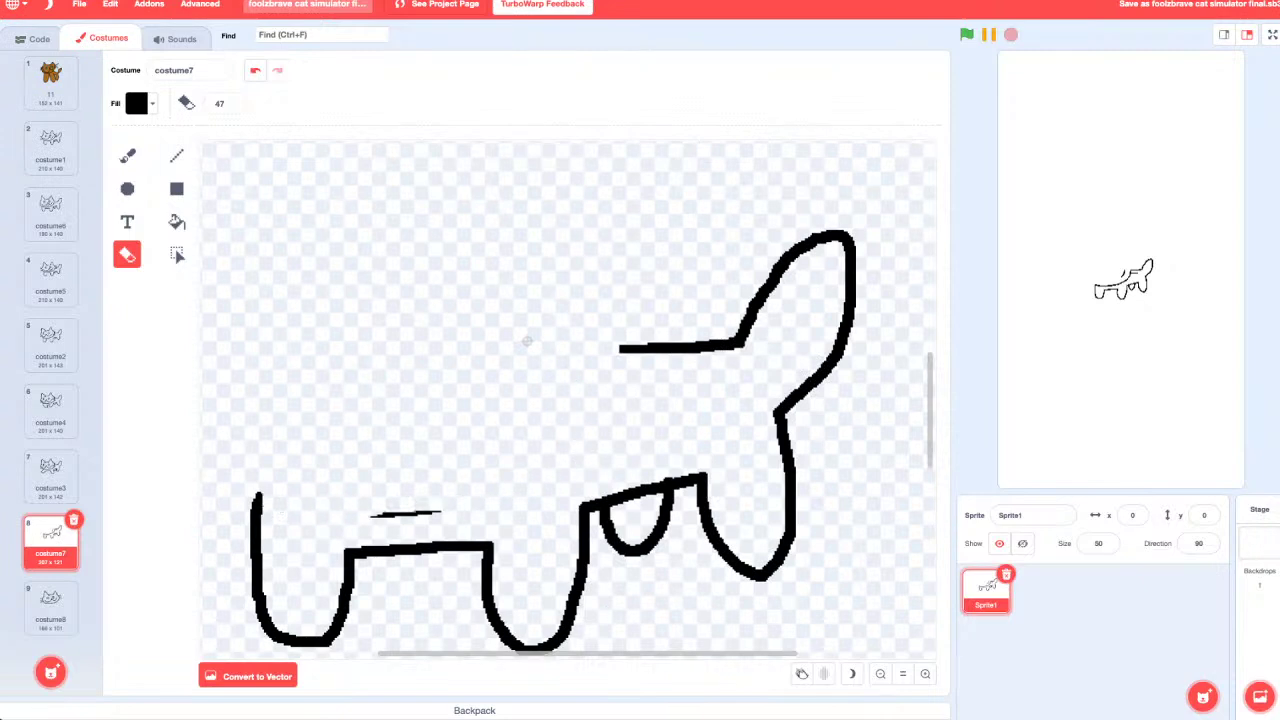
drag(370, 514, 442, 514)
scroll(429, 470, down, 3)
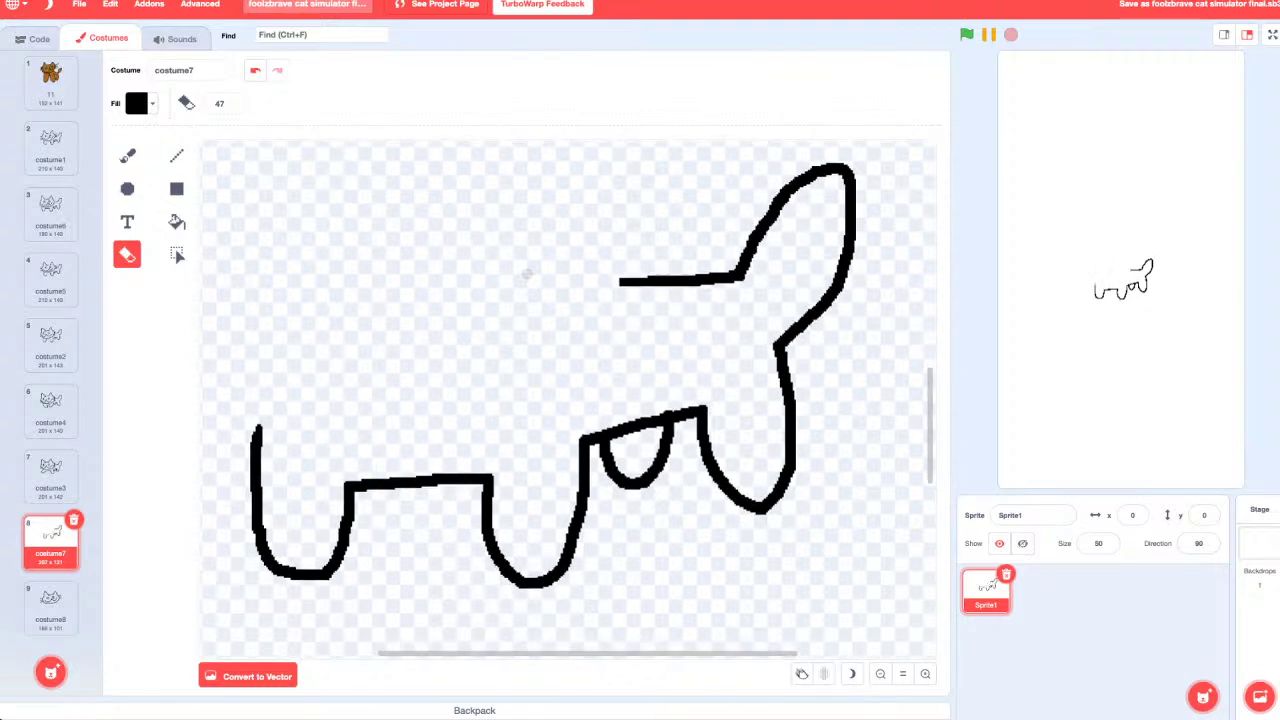
Step: Place costume7 below costume8 in the costume list and move the whole head upward in costume8
key(s)
drag(50, 545, 50, 610)
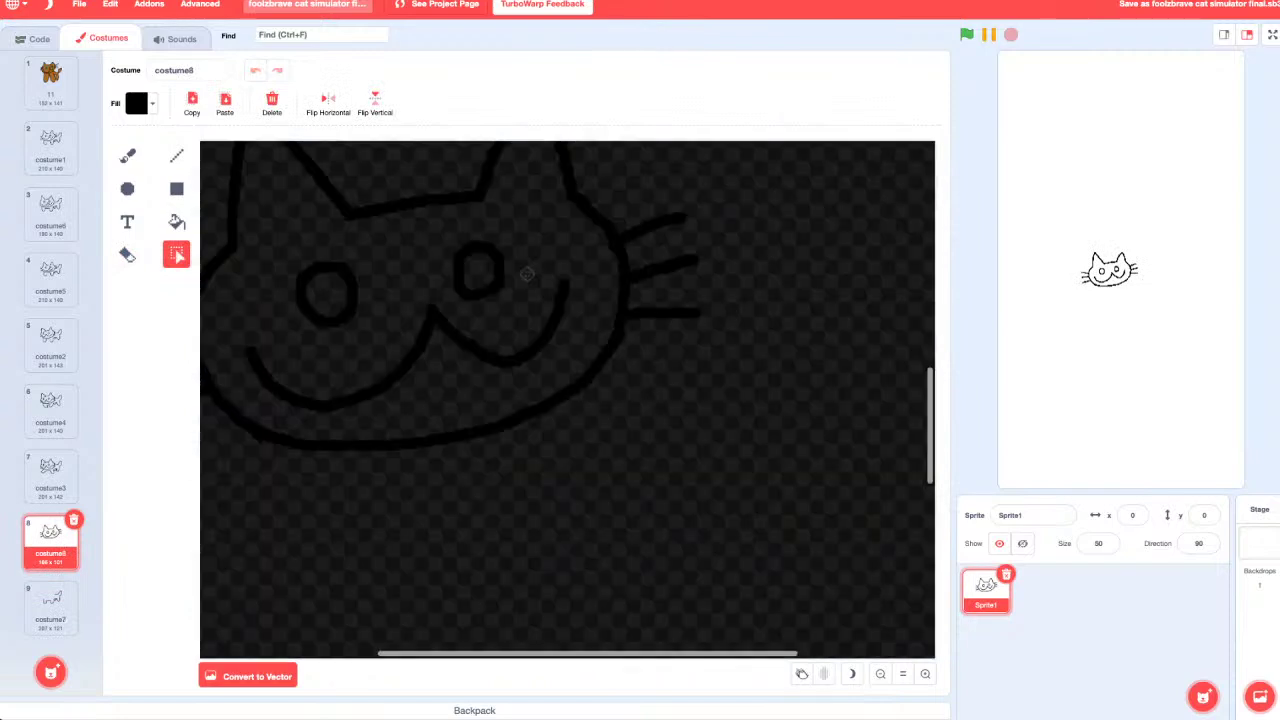
key(ctrl+a)
key(shift+Up)
key(shift+Up)
key(shift+Up)
key(shift+Up)
key(shift+Up)
key(shift+Up)
key(shift+Up)
key(Escape)
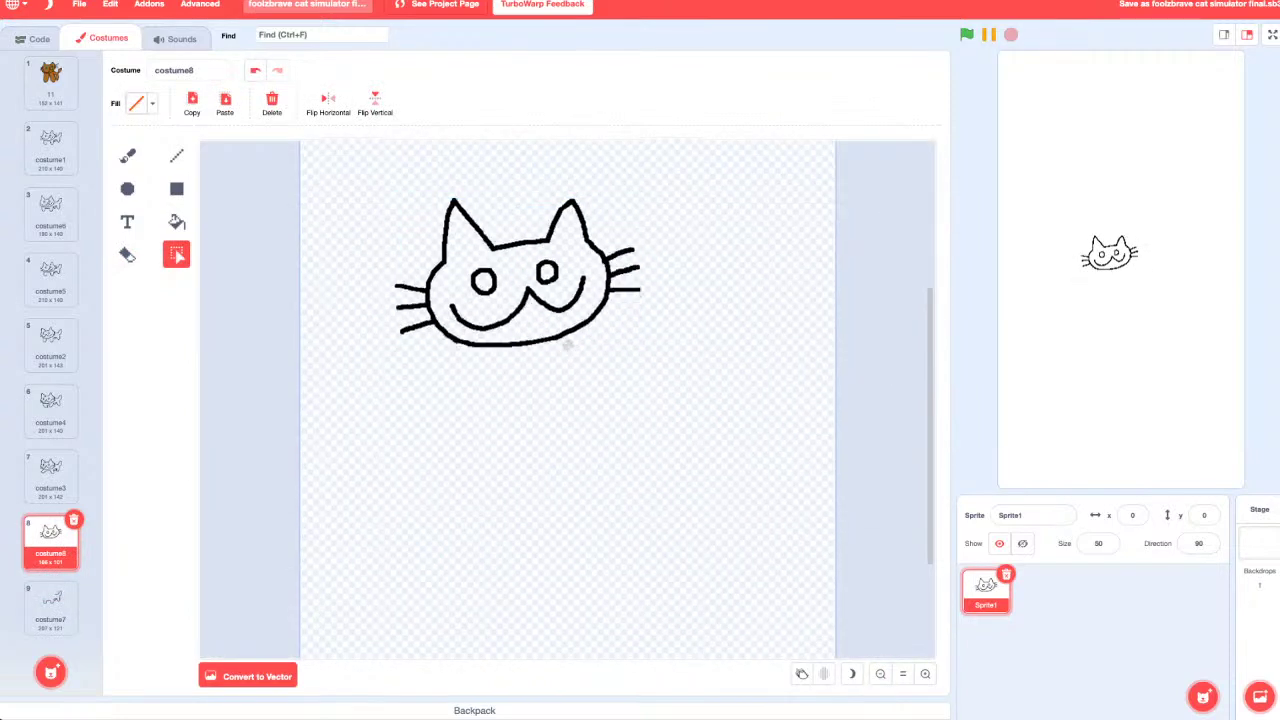
Step: Copy the body from costume7 into costume8 and move it down until it sits clear below the head
click(50, 605)
click(50, 540)
key(ctrl+v)
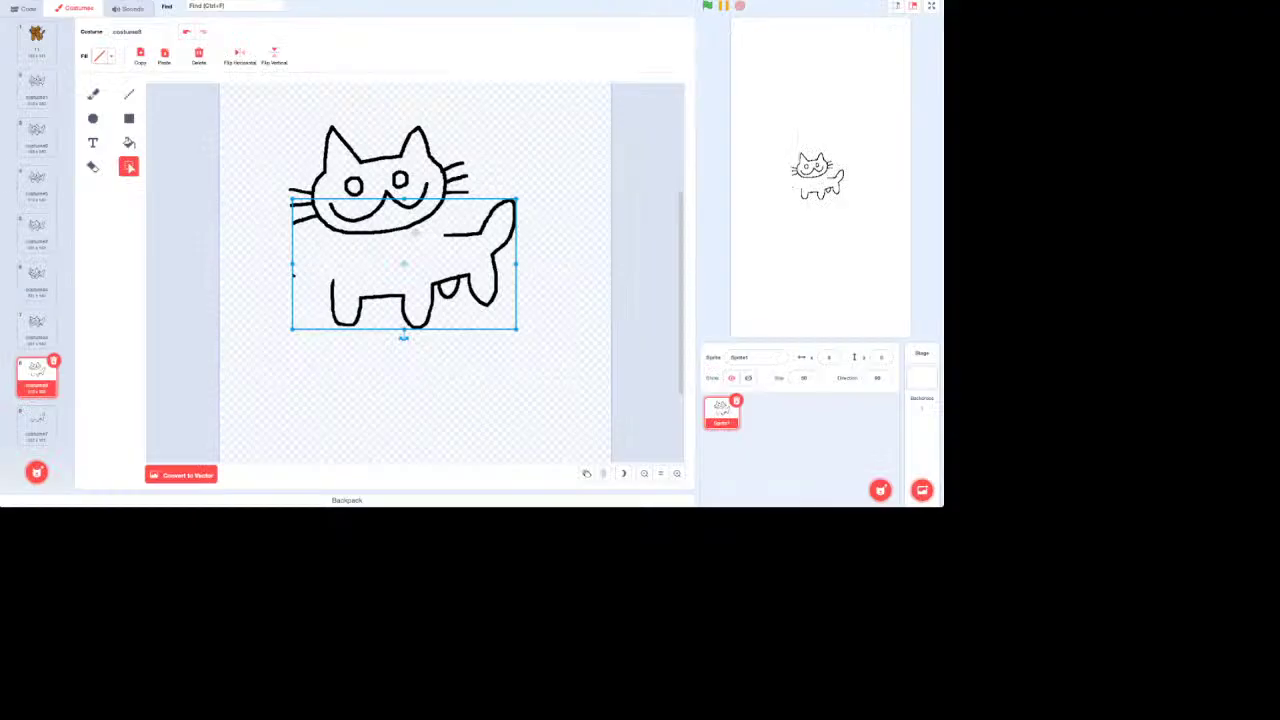
key(Down)
key(Down)
key(Down)
key(Down)
key(Down)
key(Down)
key(Down)
key(Down)
key(Down)
key(Down)
key(Down)
key(Down)
key(Down)
key(Down)
key(Down)
key(Down)
key(Down)
key(Down)
key(Down)
key(Down)
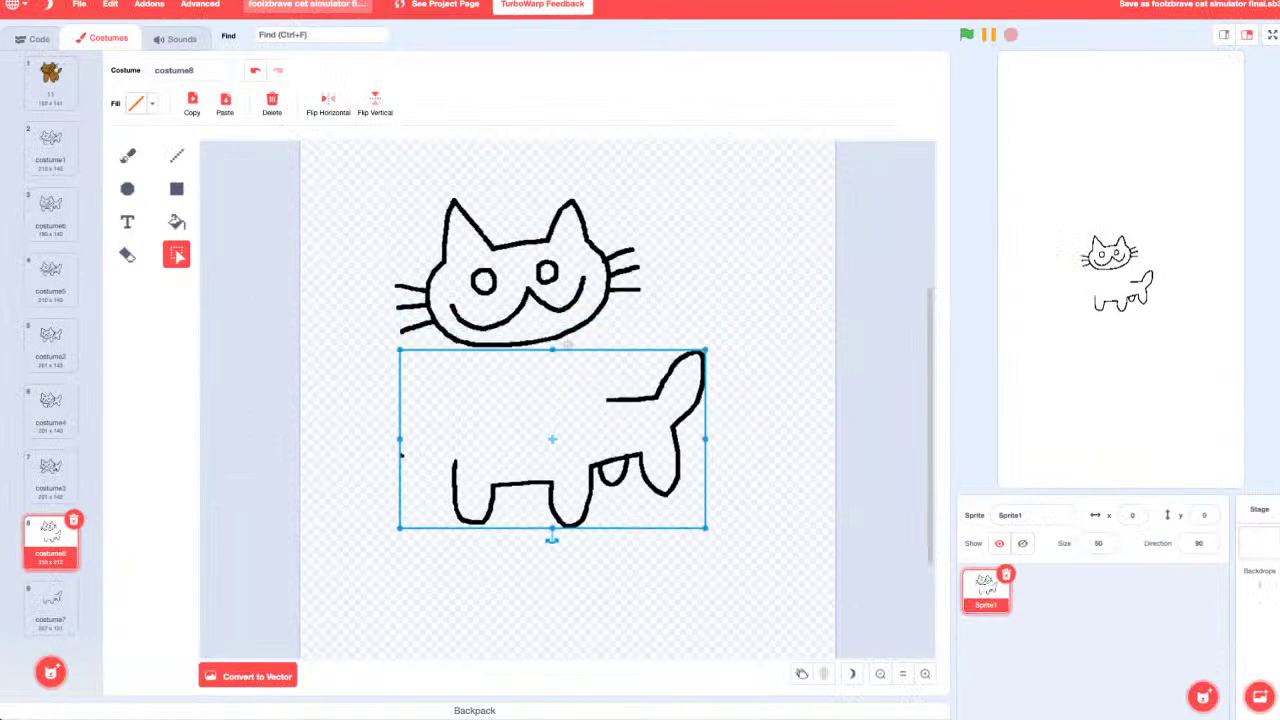
Step: Remove the stray dot beside the body's front leg in both costume8 and costume7
click(401, 464)
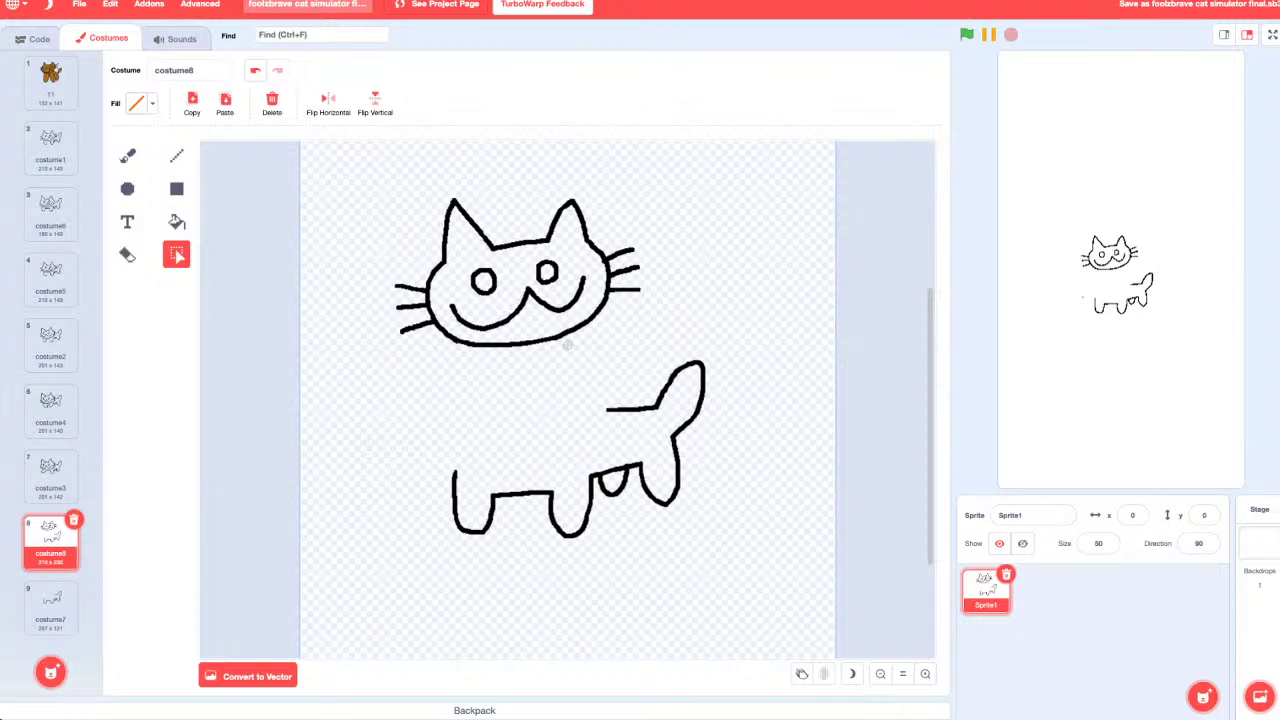
click(51, 605)
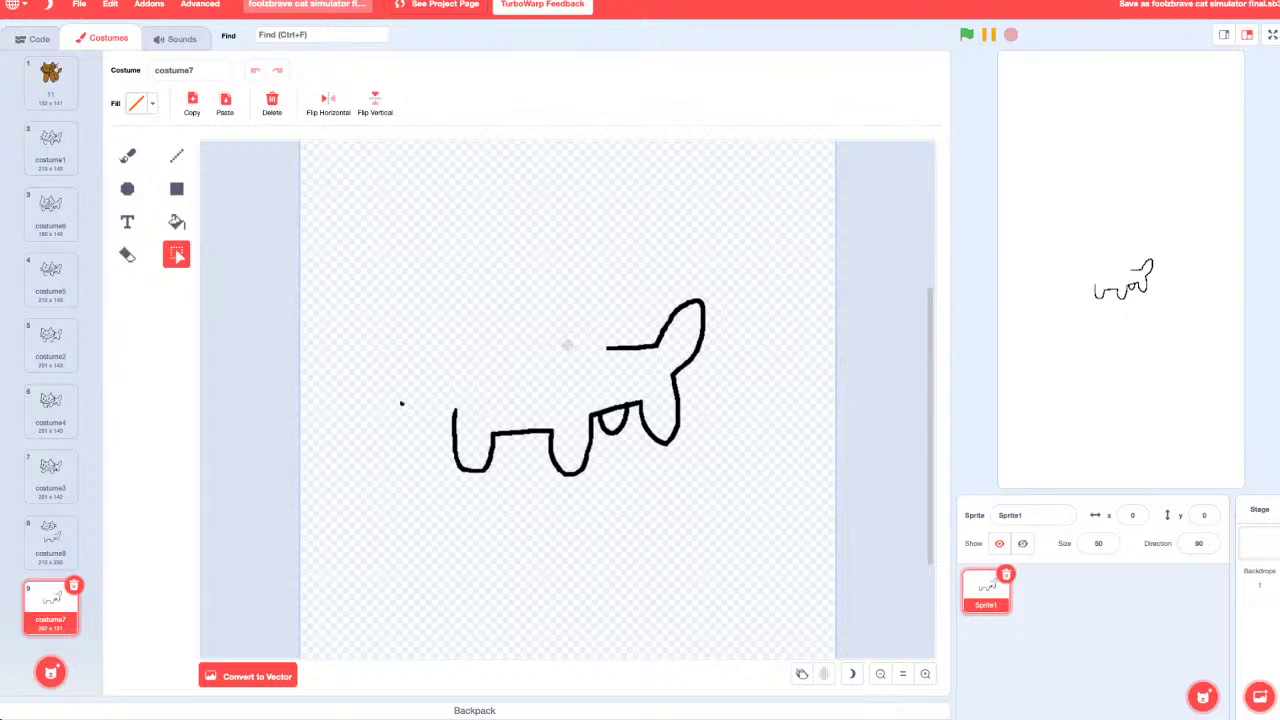
click(50, 540)
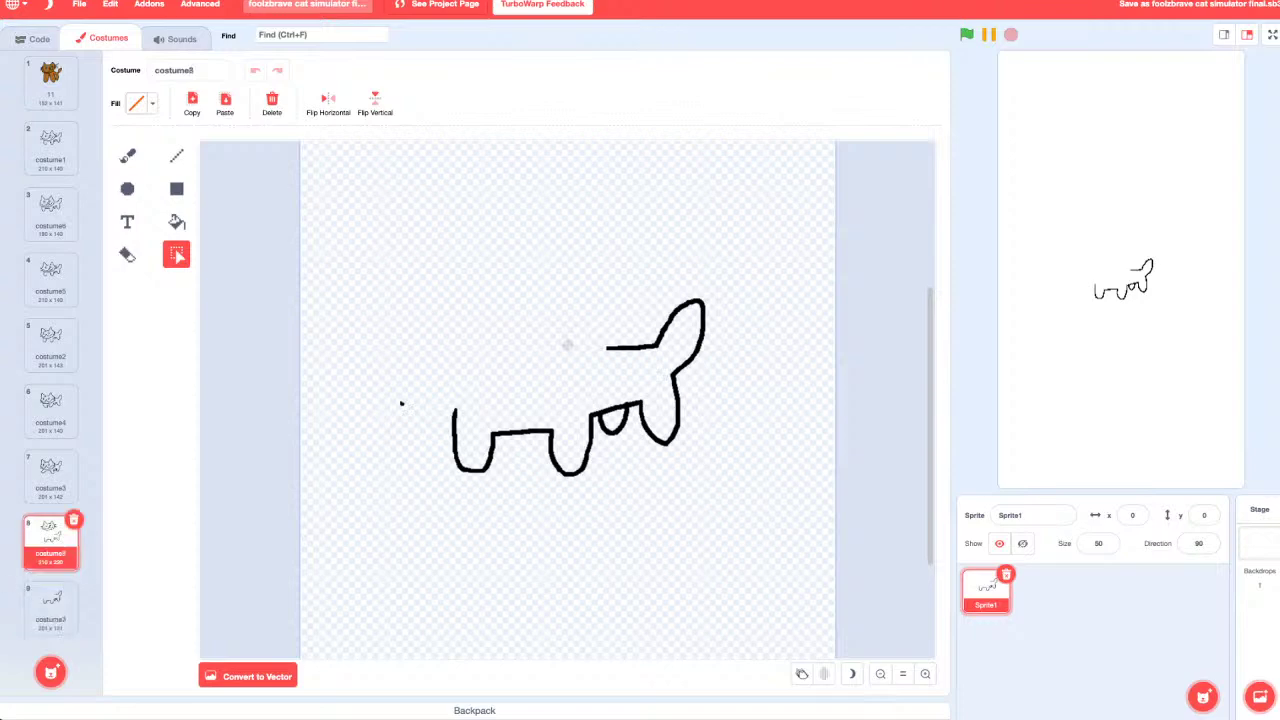
click(50, 605)
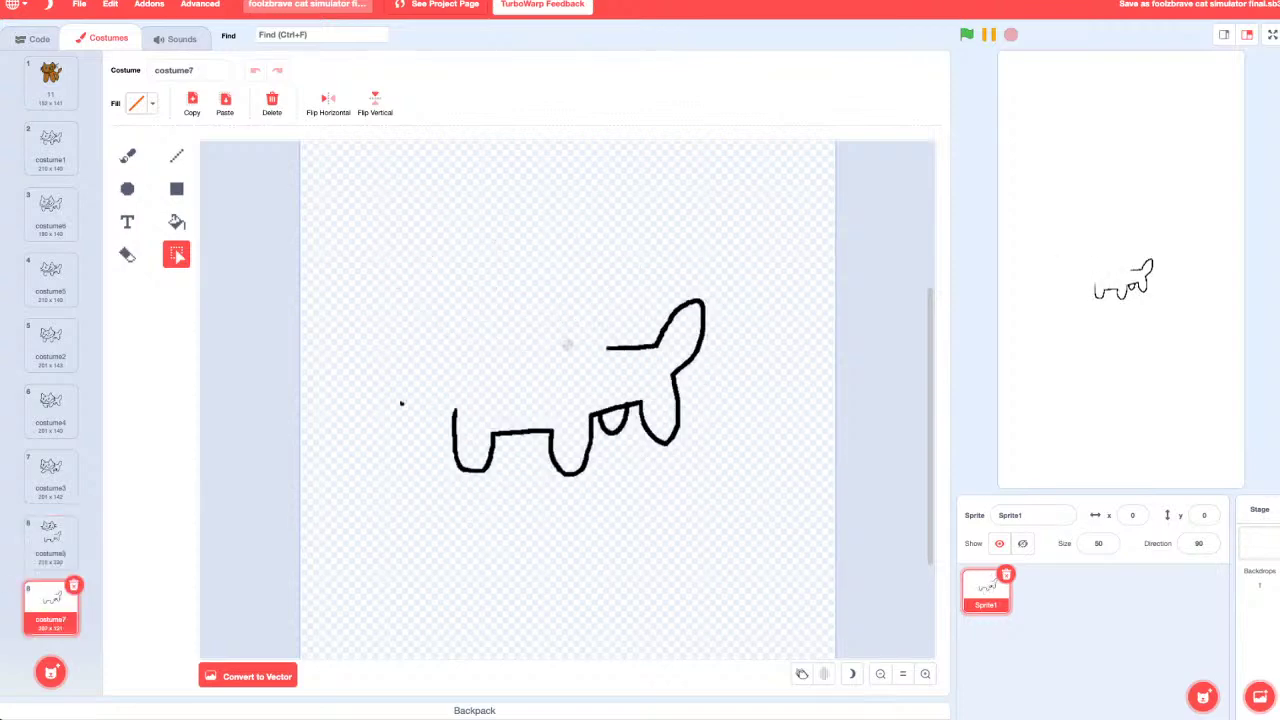
click(402, 404)
click(50, 475)
click(50, 540)
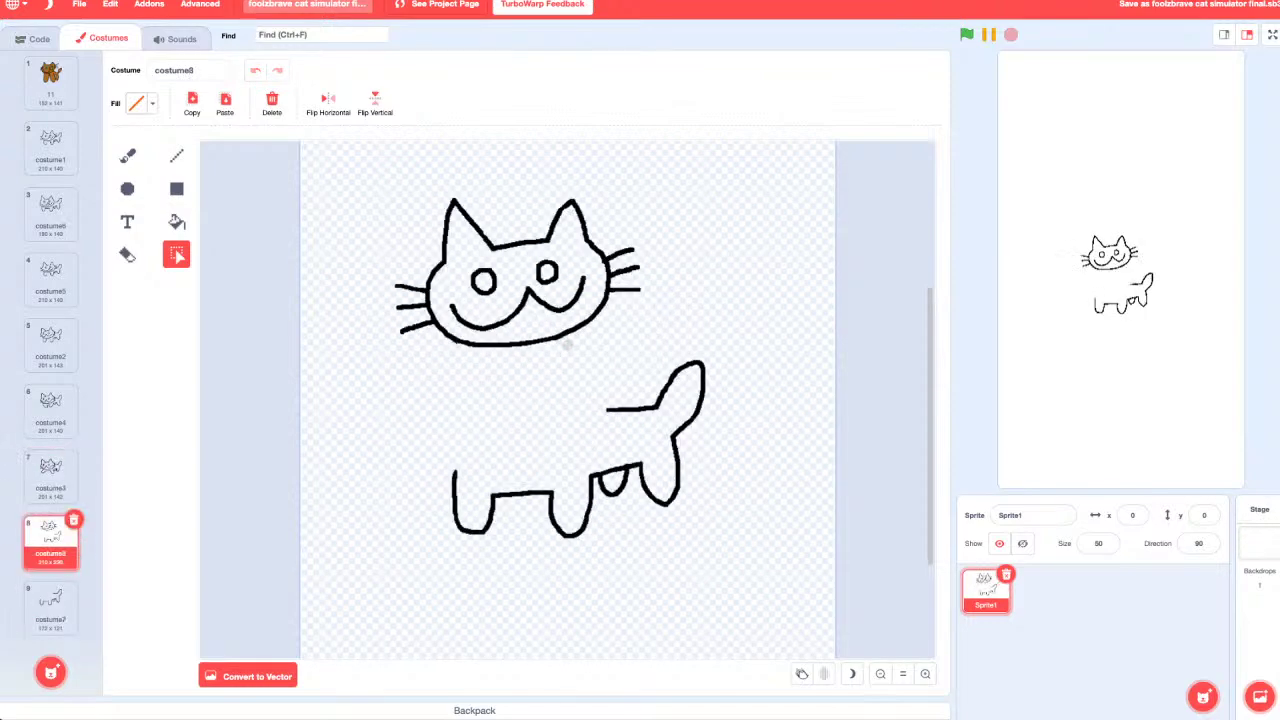
Step: Select and copy only the cat's head in costume8
click(50, 475)
click(50, 540)
click(50, 600)
click(50, 540)
drag(345, 155, 675, 362)
Step: Duplicate costume7, place the copy directly after costume1, and turn on onion skinning
click(50, 600)
right_click(55, 600)
click(100, 507)
drag(50, 655, 50, 150)
click(802, 673)
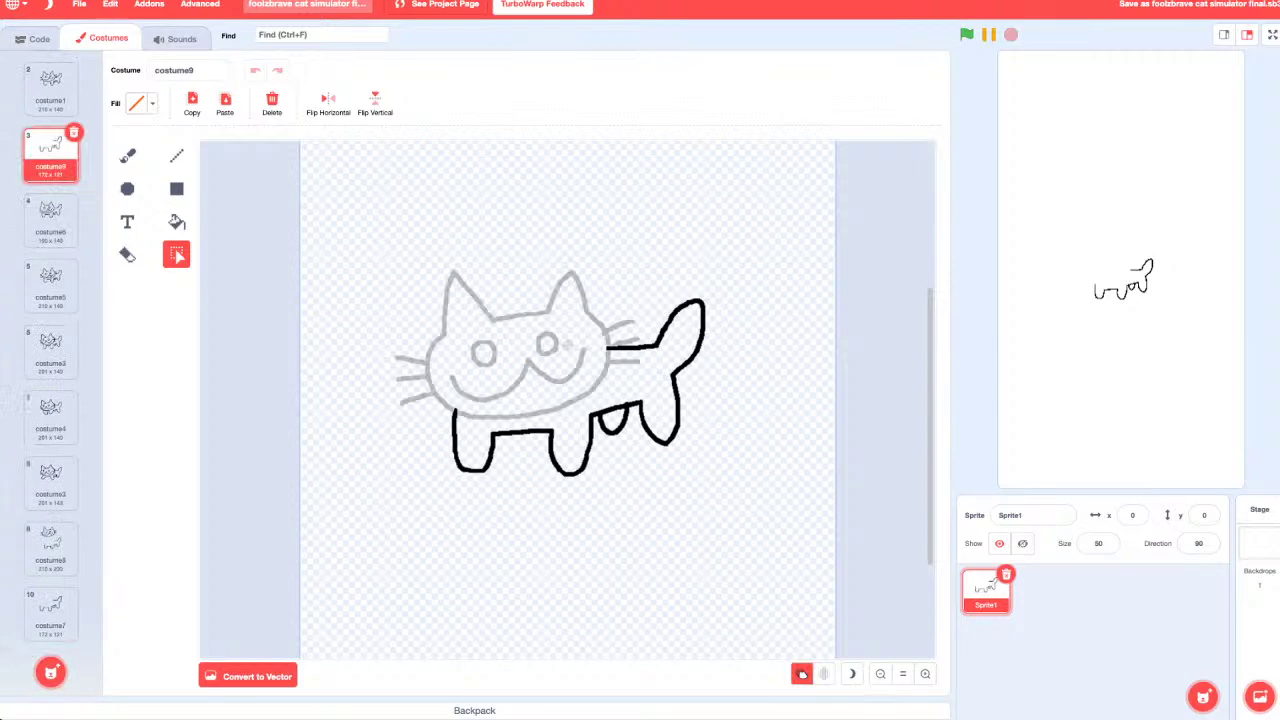
Step: Paste the head onto the body in costume9, align it with costume1's onion-skinned head, and cut it out again
key(ctrl+v)
drag(516, 272, 516, 344)
scroll(516, 343, up, 5)
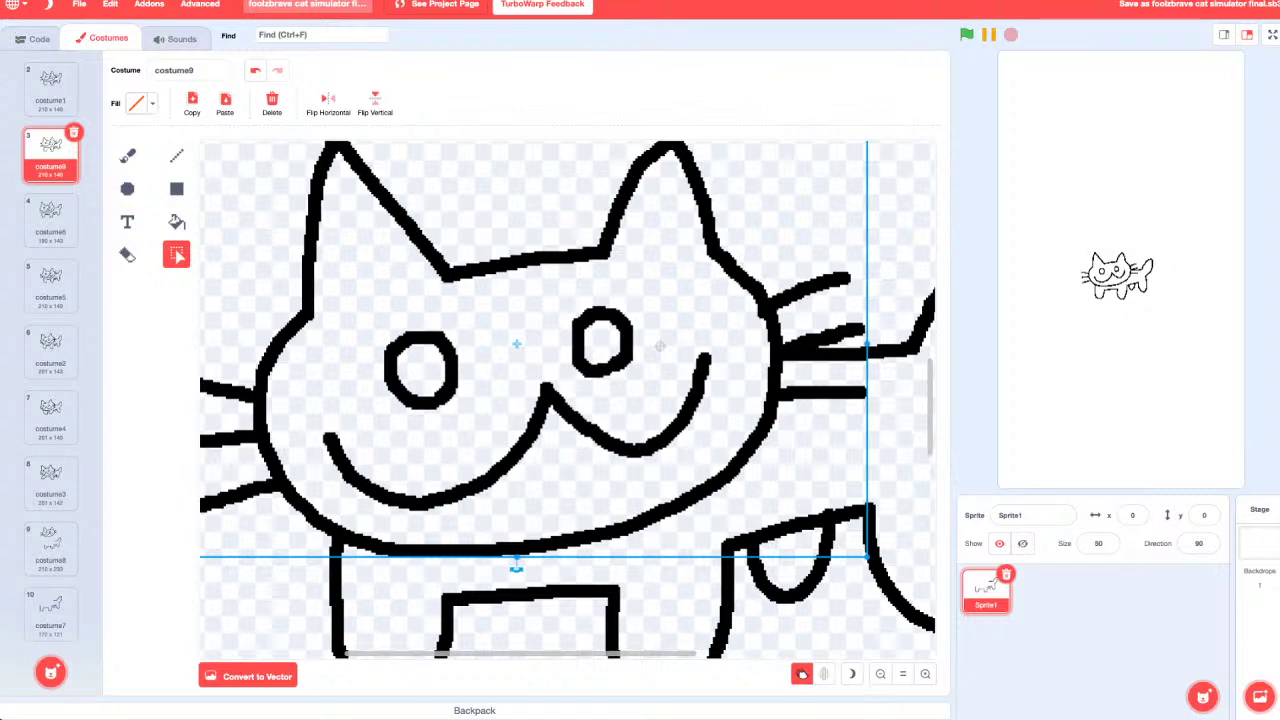
key(Delete)
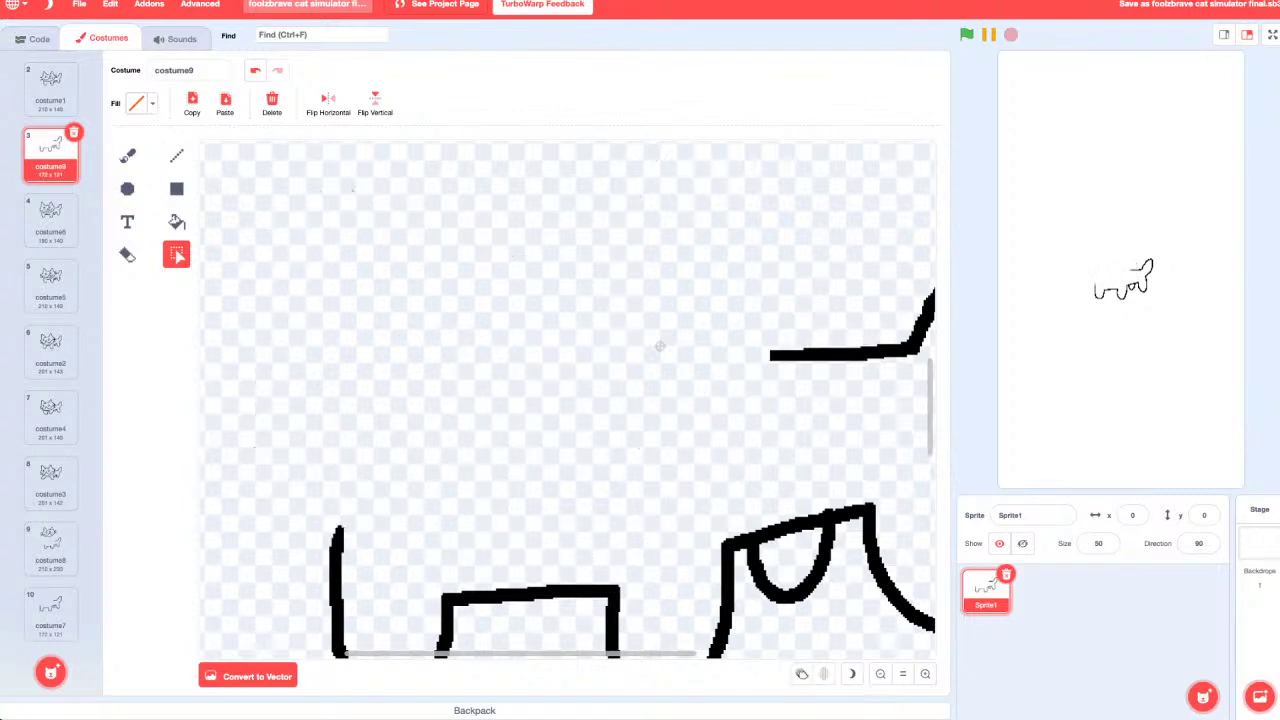
right_click(55, 168)
click(85, 188)
drag(50, 215, 50, 152)
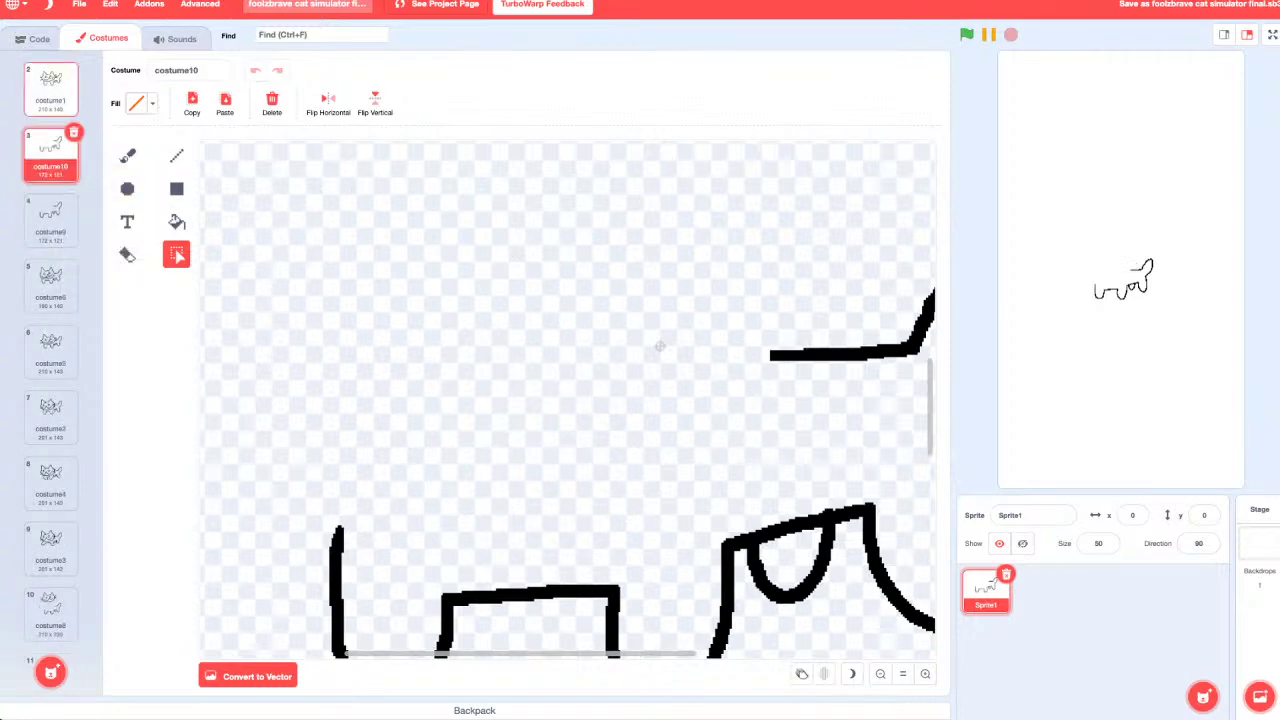
click(50, 88)
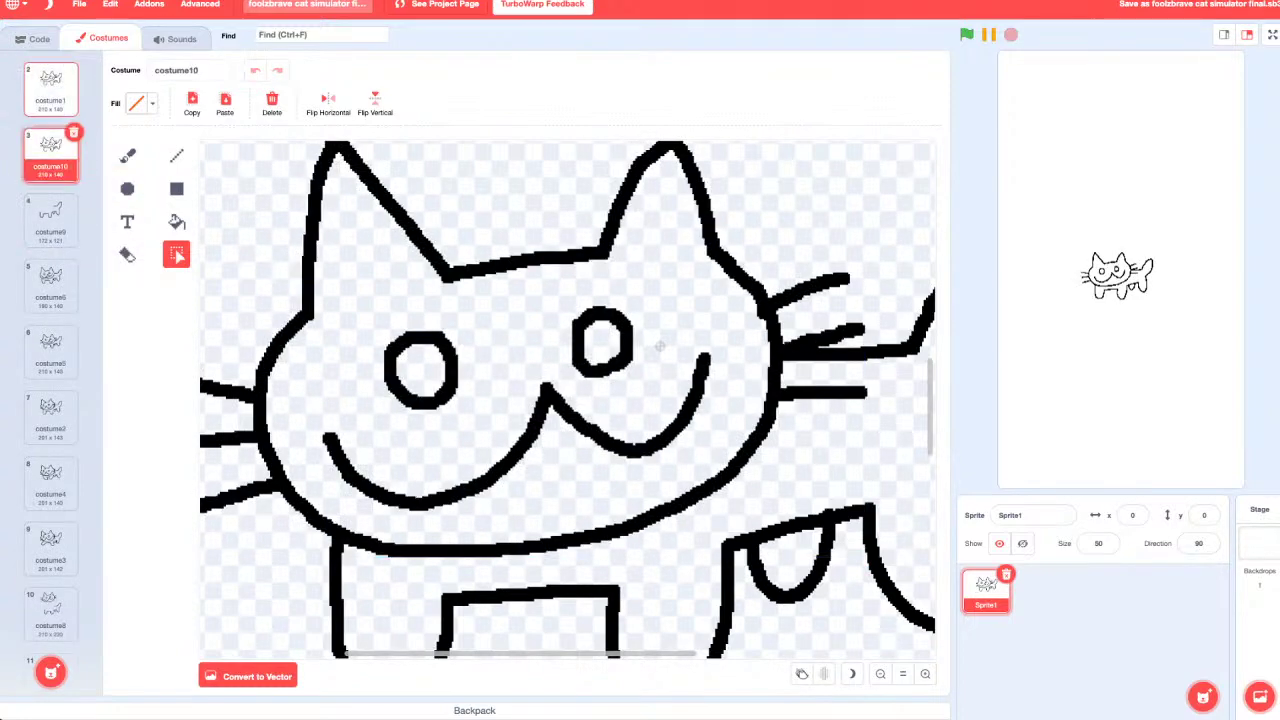
click(50, 155)
click(50, 88)
click(50, 155)
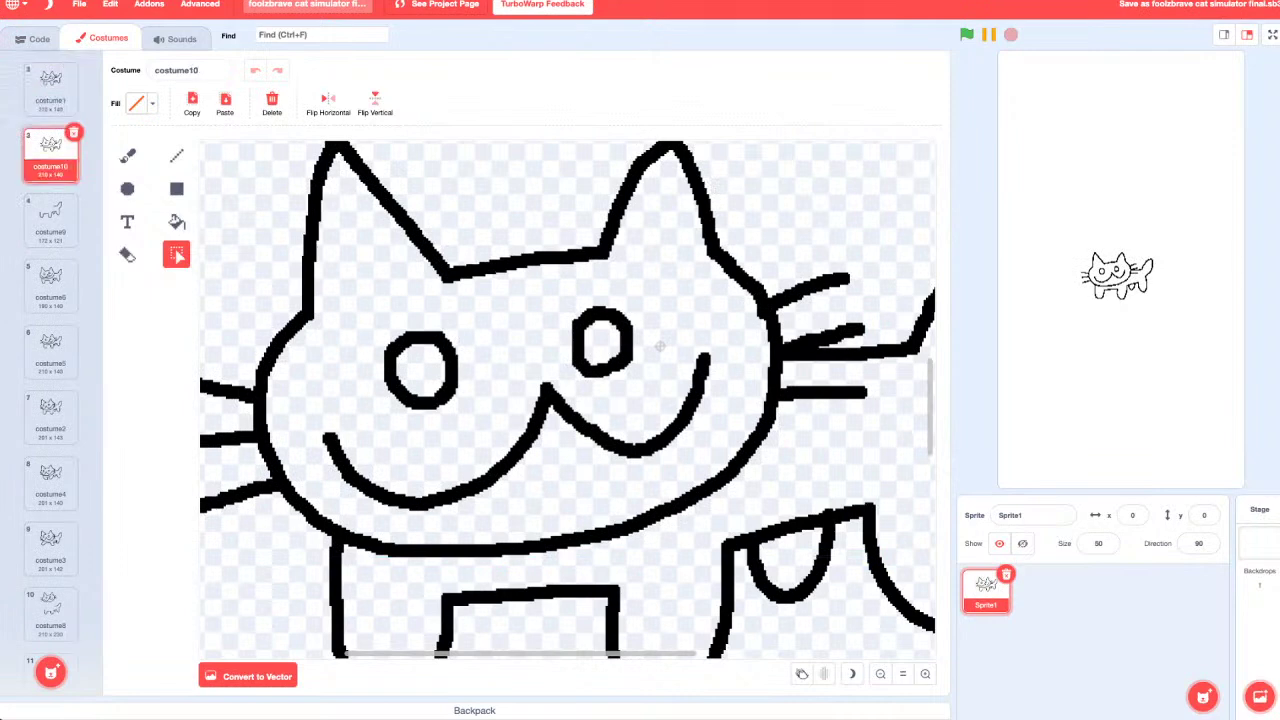
click(73, 132)
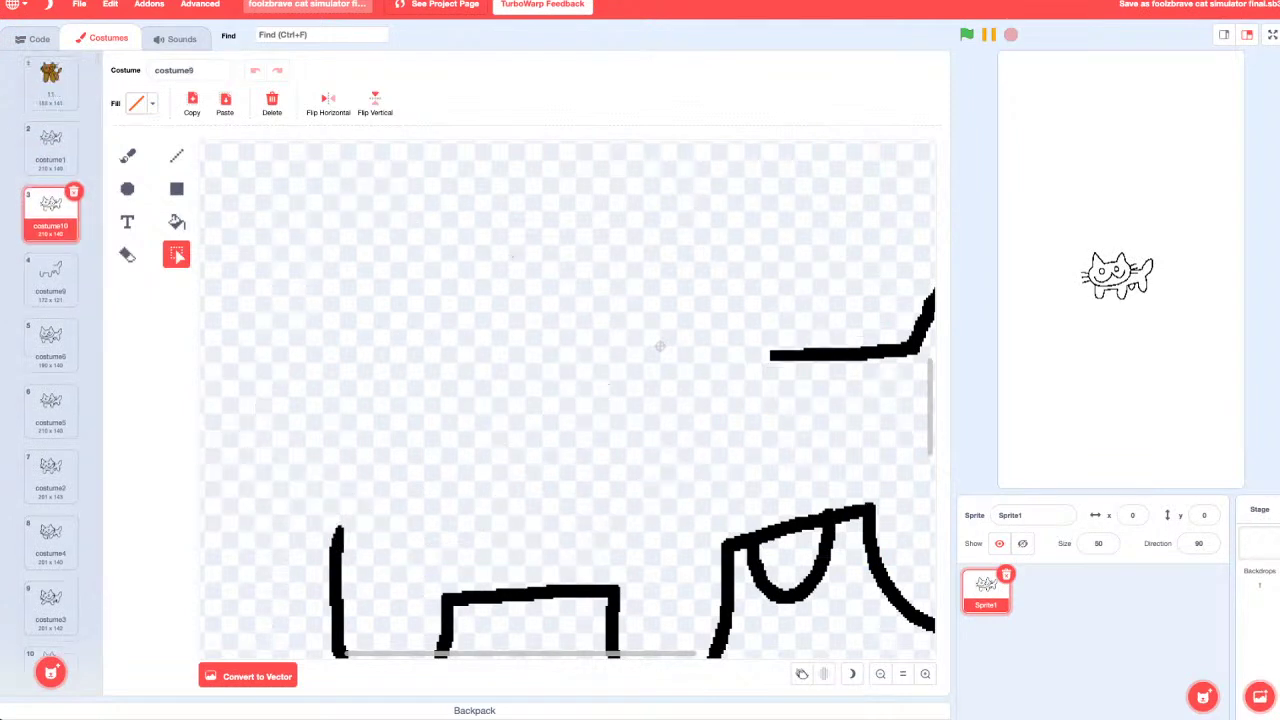
Step: Paste the aligned head into costume9 and nudge it slightly downward on the body
key(ctrl+v)
key(ctrl+z)
key(ctrl+v)
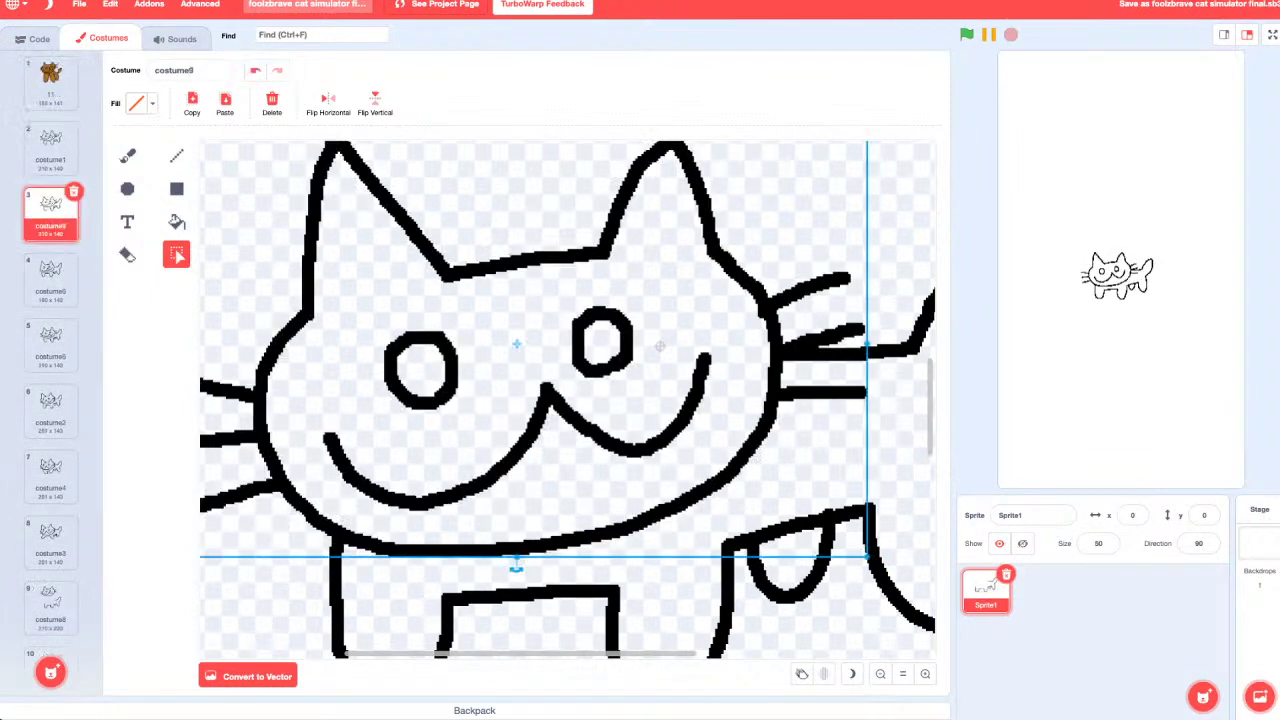
key(shift+Down)
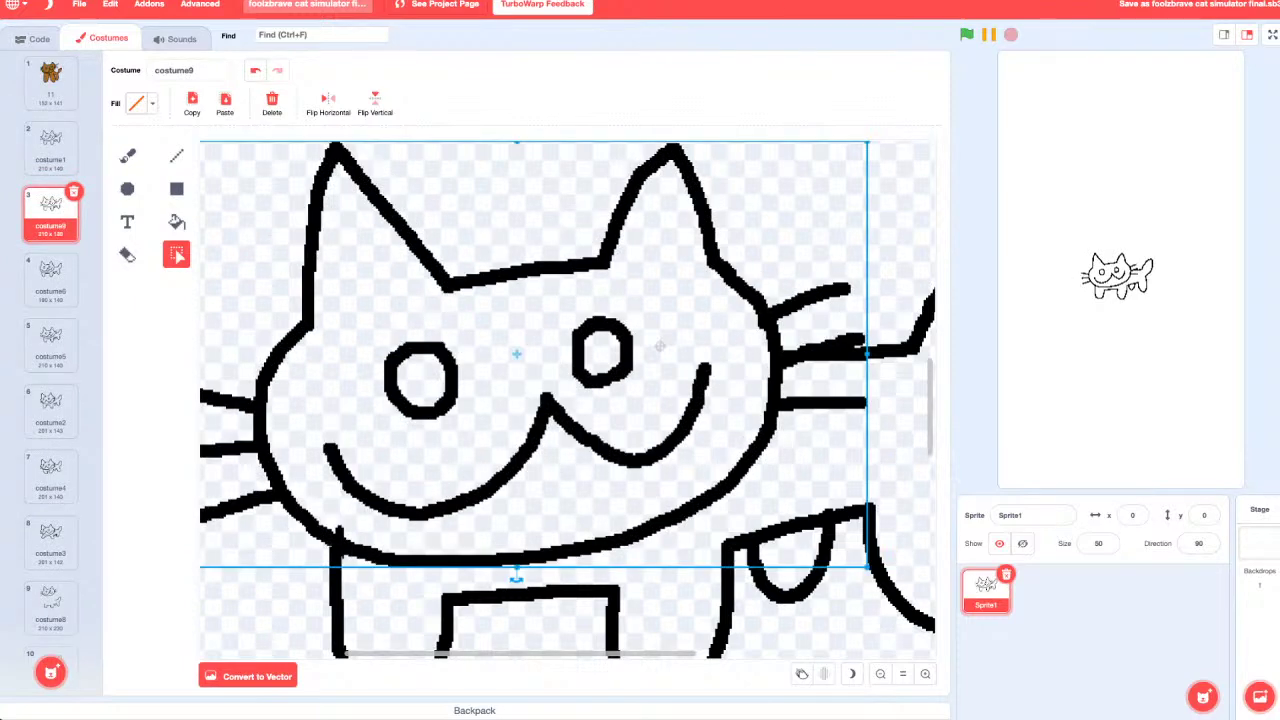
key(Escape)
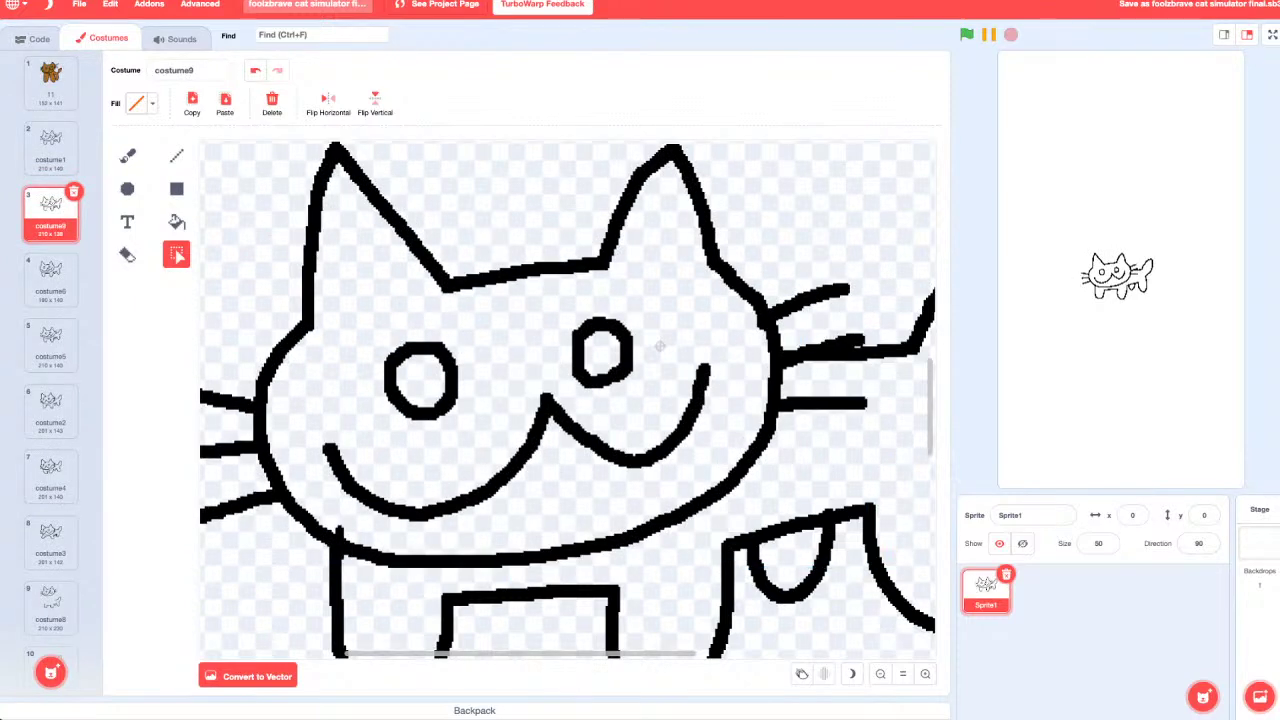
Step: Erase the tip of the front leg line poking above the chin in costume9 with a size 5 eraser
key(e)
double_click(219, 103)
text(5)
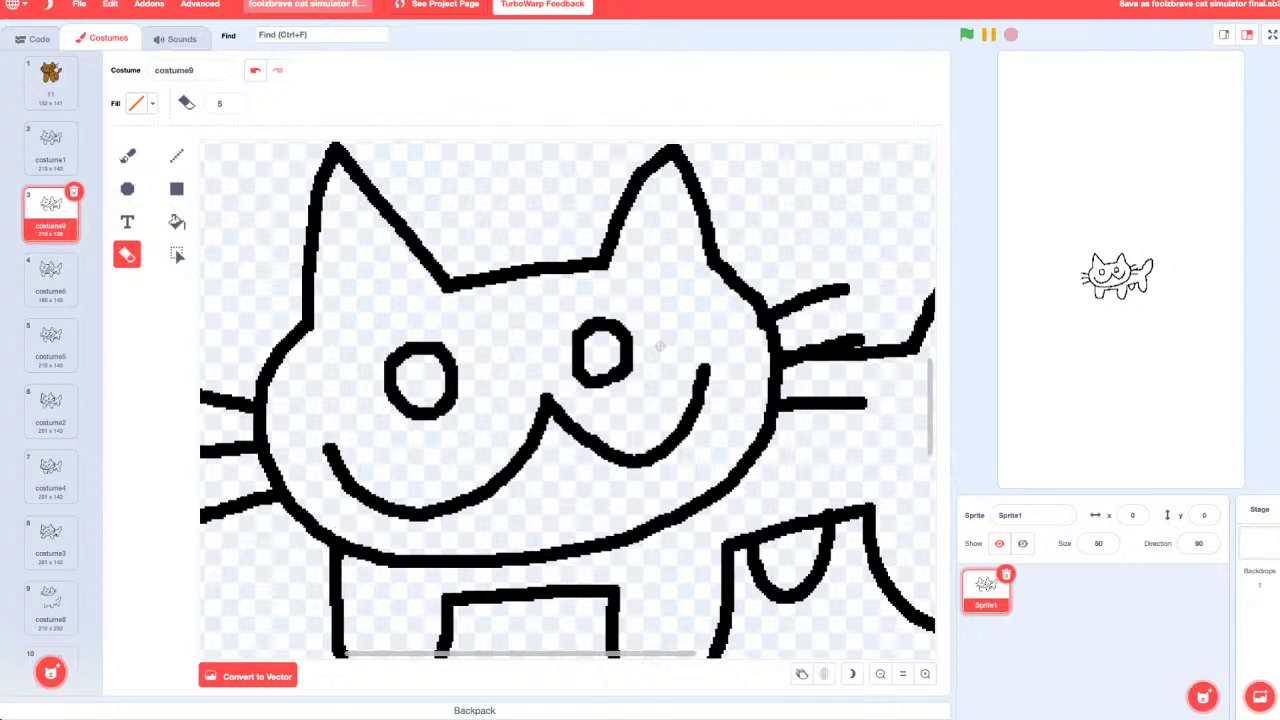
Step: Move costume9 directly below costume3 in the costume list and duplicate it
drag(50, 212, 50, 480)
right_click(50, 494)
click(70, 508)
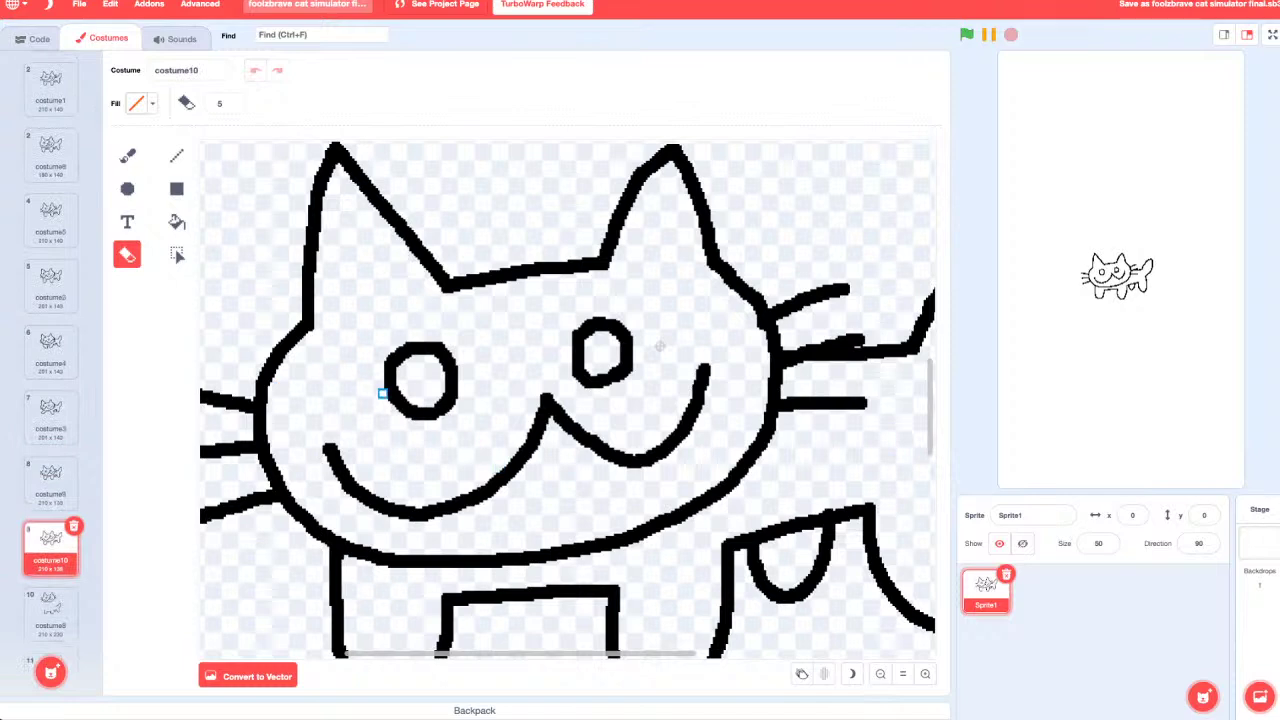
Step: Set the eraser size to 16 and erase both eyes in costume10
click(229, 103)
text(13)
mouse_move(395, 385)
mouse_down()
mouse_move(440, 360)
mouse_move(455, 385)
mouse_move(388, 362)
mouse_up()
mouse_move(652, 357)
mouse_down()
mouse_move(600, 352)
mouse_move(605, 330)
mouse_move(590, 320)
mouse_up()
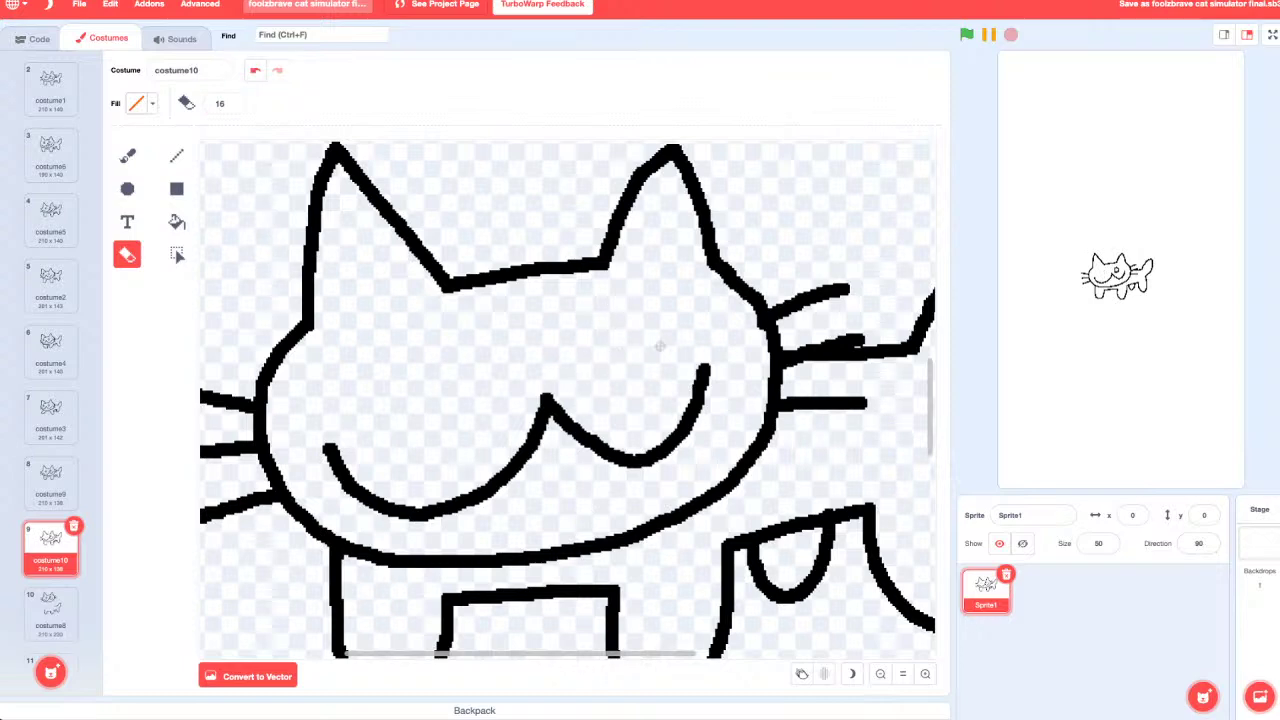
Step: Set up the black size 6 brush with onion skinning on, and reorder costume10 to sit directly after costume9
mouse_move(50, 548)
mouse_down()
mouse_move(22, 194)
mouse_move(48, 155)
mouse_up()
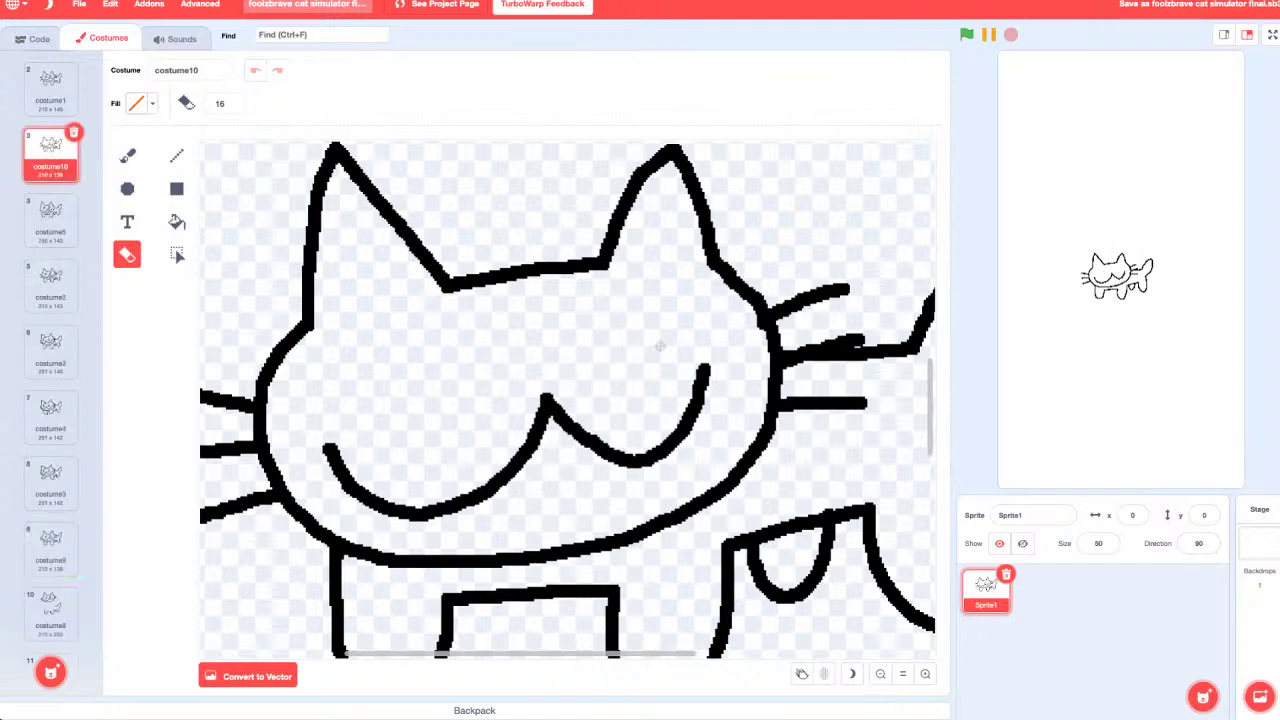
click(136, 103)
click(92, 288)
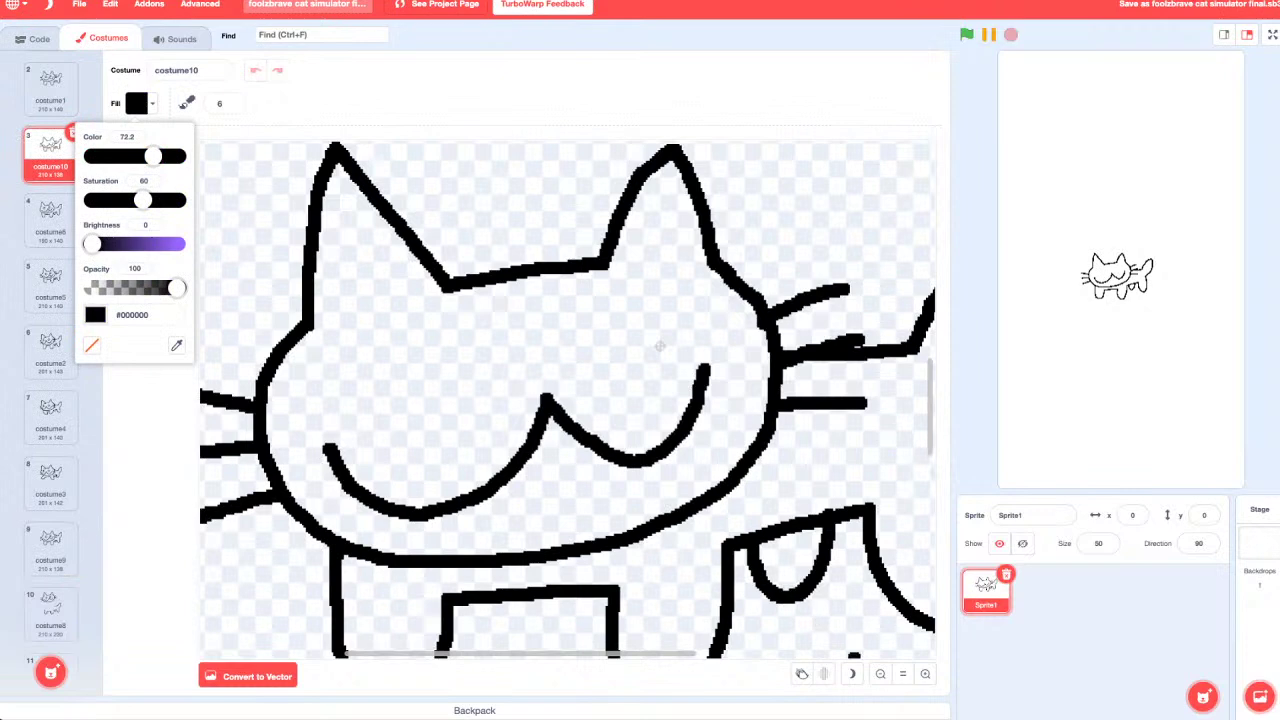
click(802, 673)
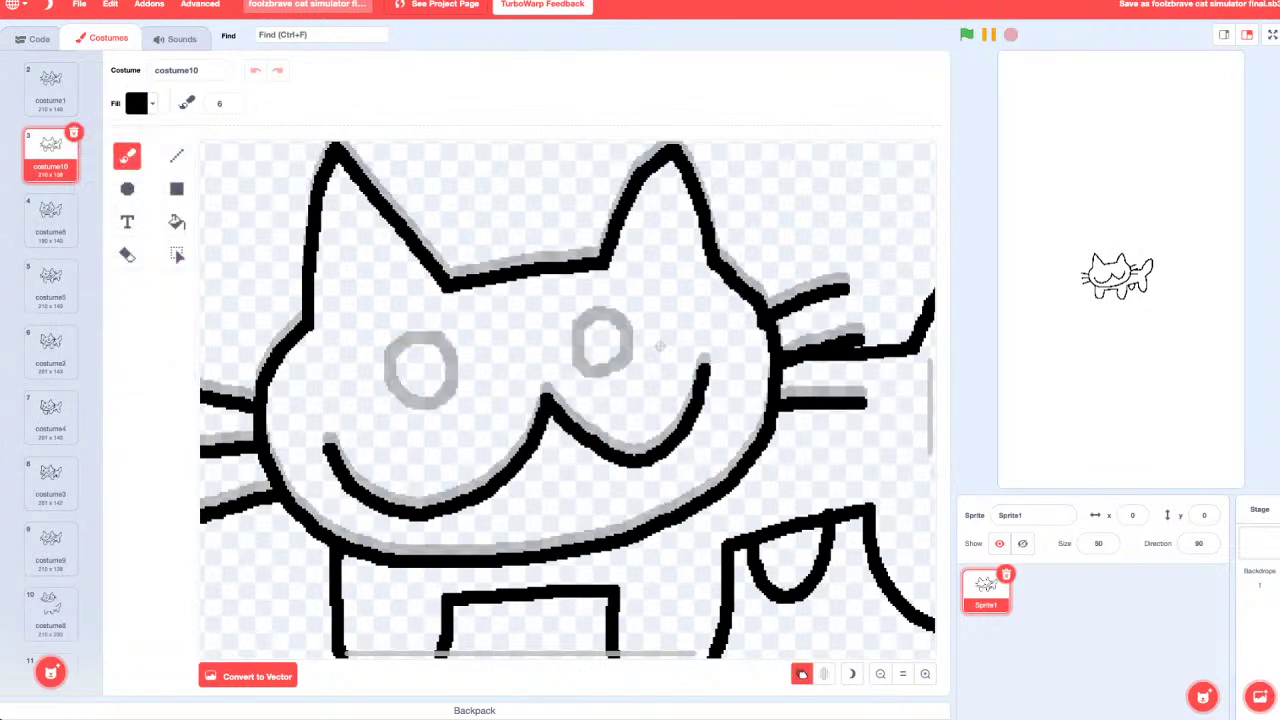
drag(50, 155, 50, 250)
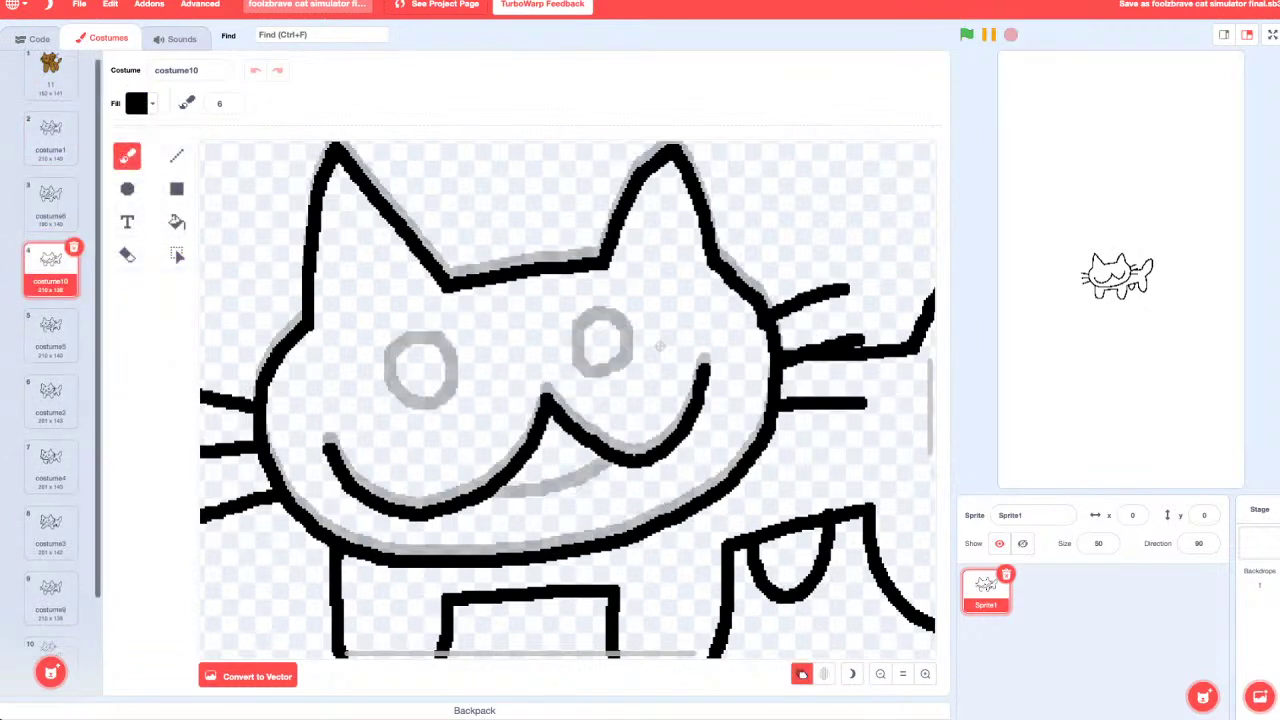
drag(50, 155, 51, 483)
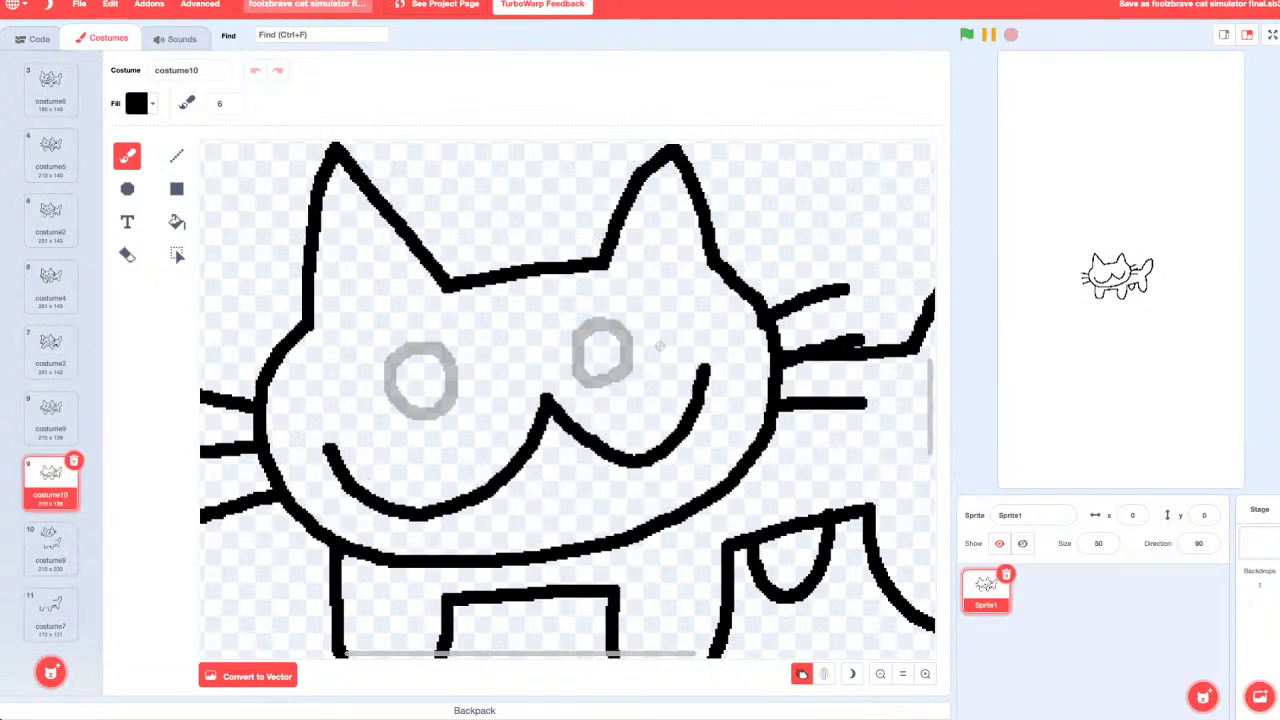
Step: Draw closed-eye arcs over both onion-skinned eyes in costume10, undo stray marks, and turn off onion skinning
mouse_move(386, 408)
mouse_down()
mouse_move(395, 362)
mouse_move(430, 352)
mouse_move(463, 405)
mouse_move(398, 358)
mouse_move(434, 350)
mouse_move(462, 402)
mouse_move(388, 410)
mouse_move(405, 350)
mouse_move(444, 348)
mouse_move(470, 400)
mouse_up()
key(ctrl+z)
key(ctrl+z)
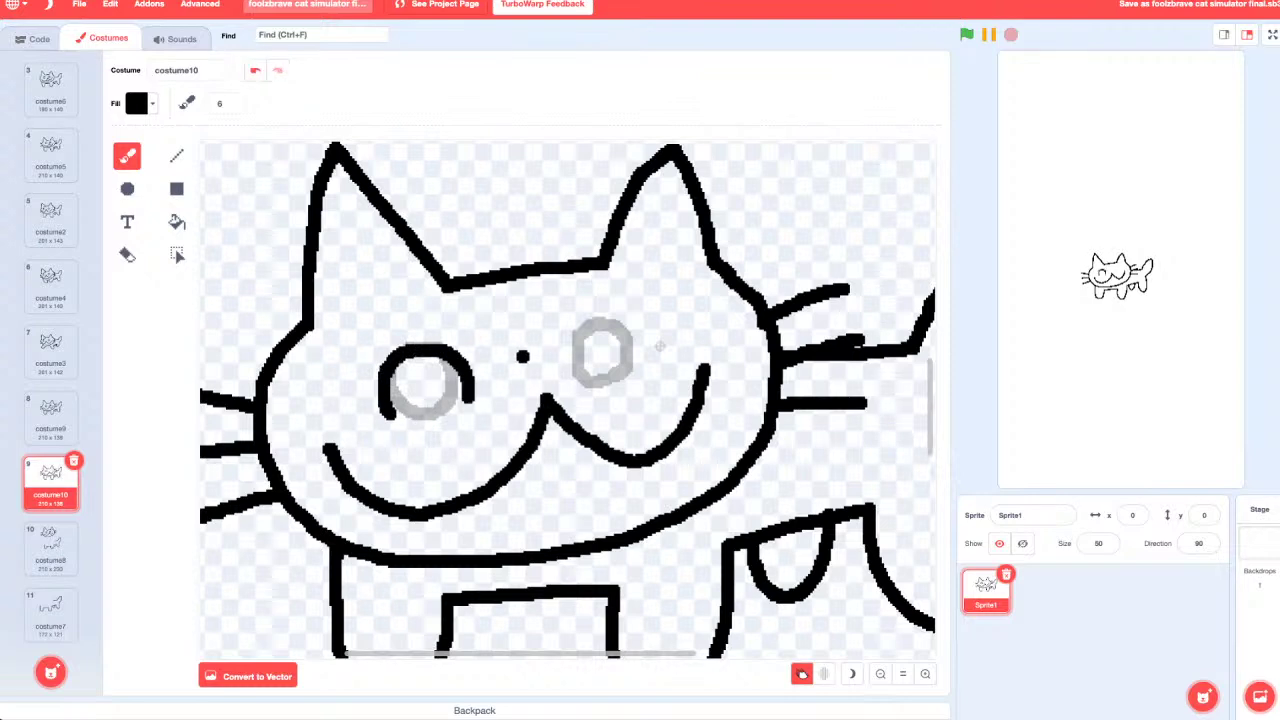
mouse_move(567, 376)
mouse_down()
mouse_move(558, 364)
mouse_move(594, 318)
mouse_move(640, 324)
mouse_move(650, 364)
mouse_move(568, 378)
mouse_move(580, 332)
mouse_move(604, 320)
mouse_move(632, 330)
mouse_move(638, 374)
mouse_up()
key(ctrl+z)
click(802, 673)
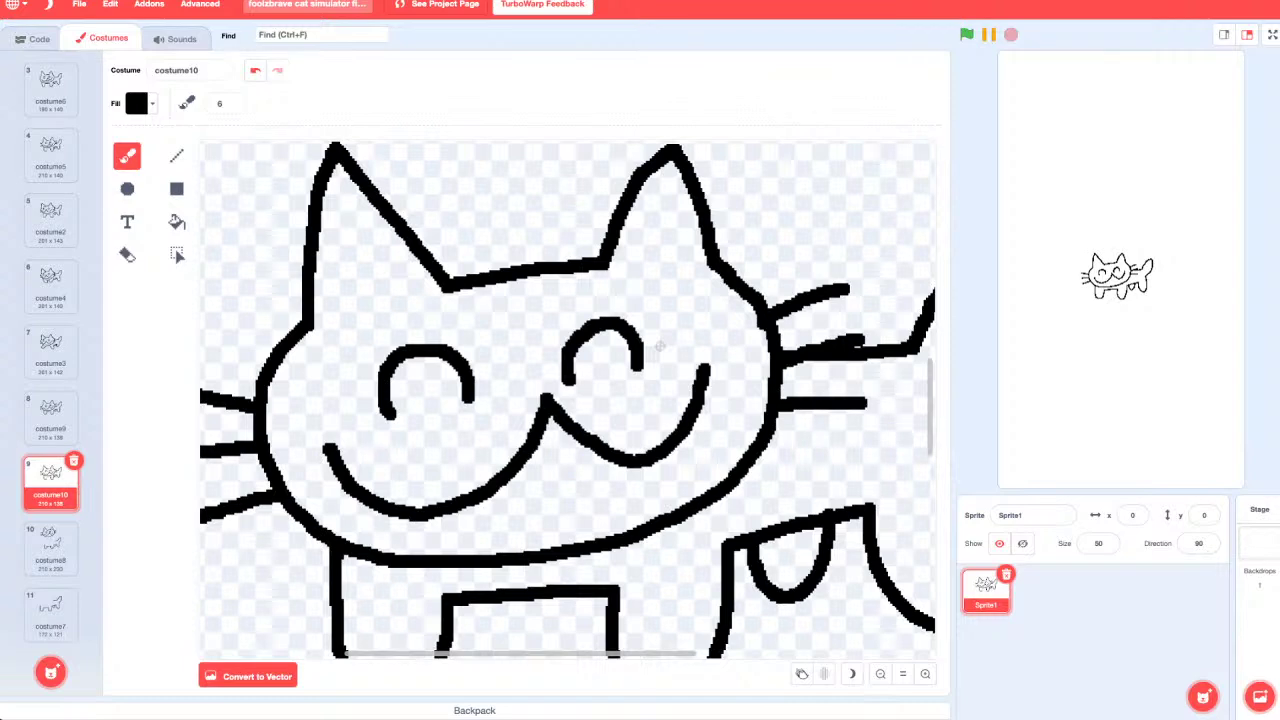
Step: Compare the open and closed eyes of costume9 and costume10, and review costume6 and costume1
click(50, 415)
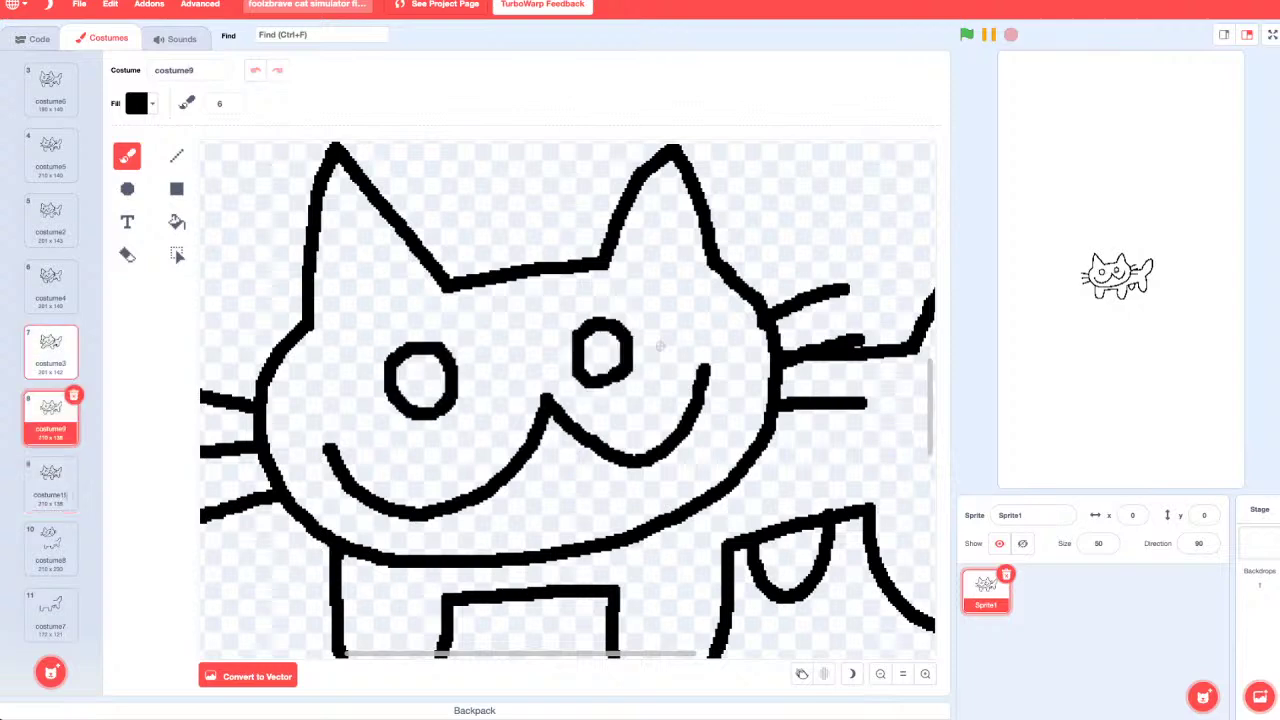
click(50, 480)
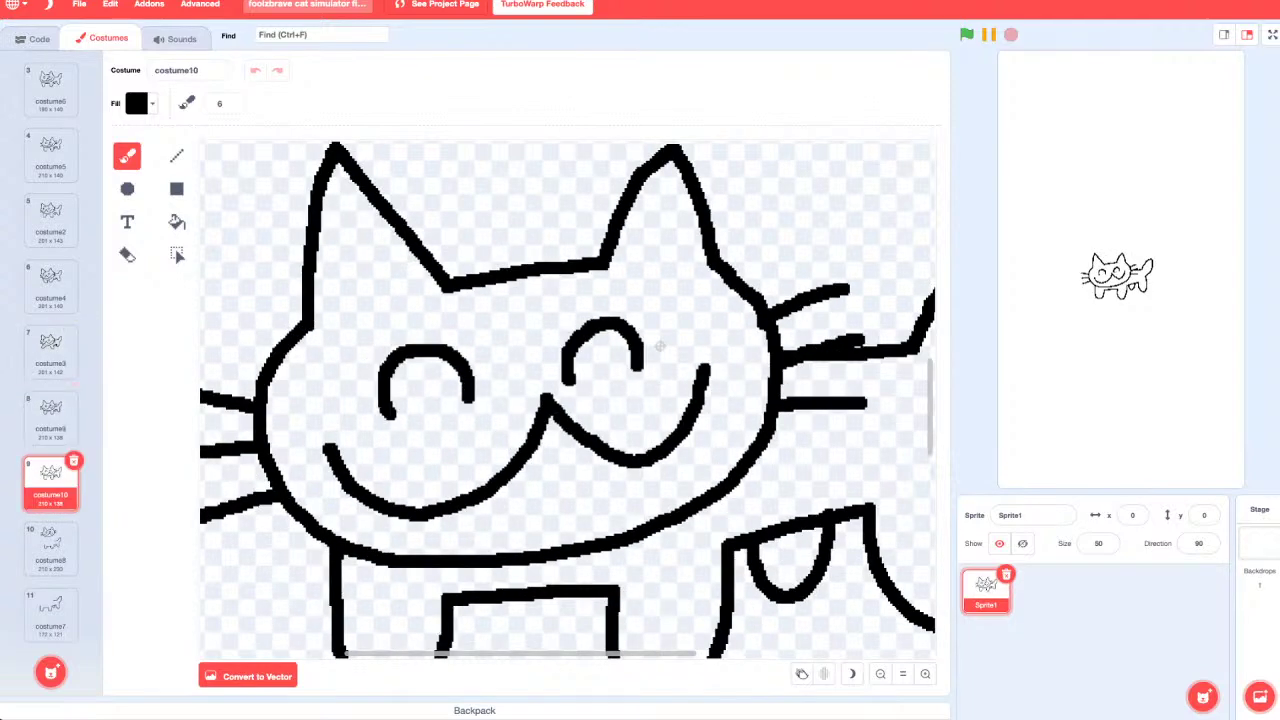
scroll(50, 180, up, 3)
click(50, 210)
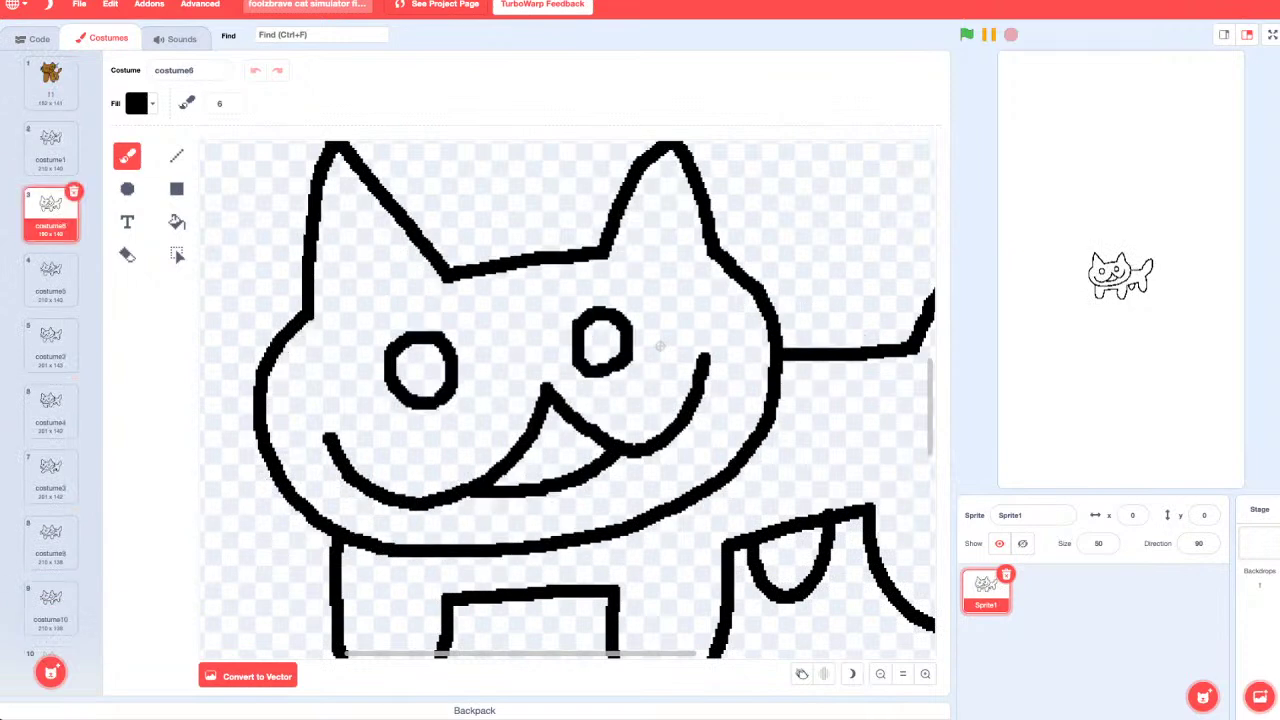
click(50, 150)
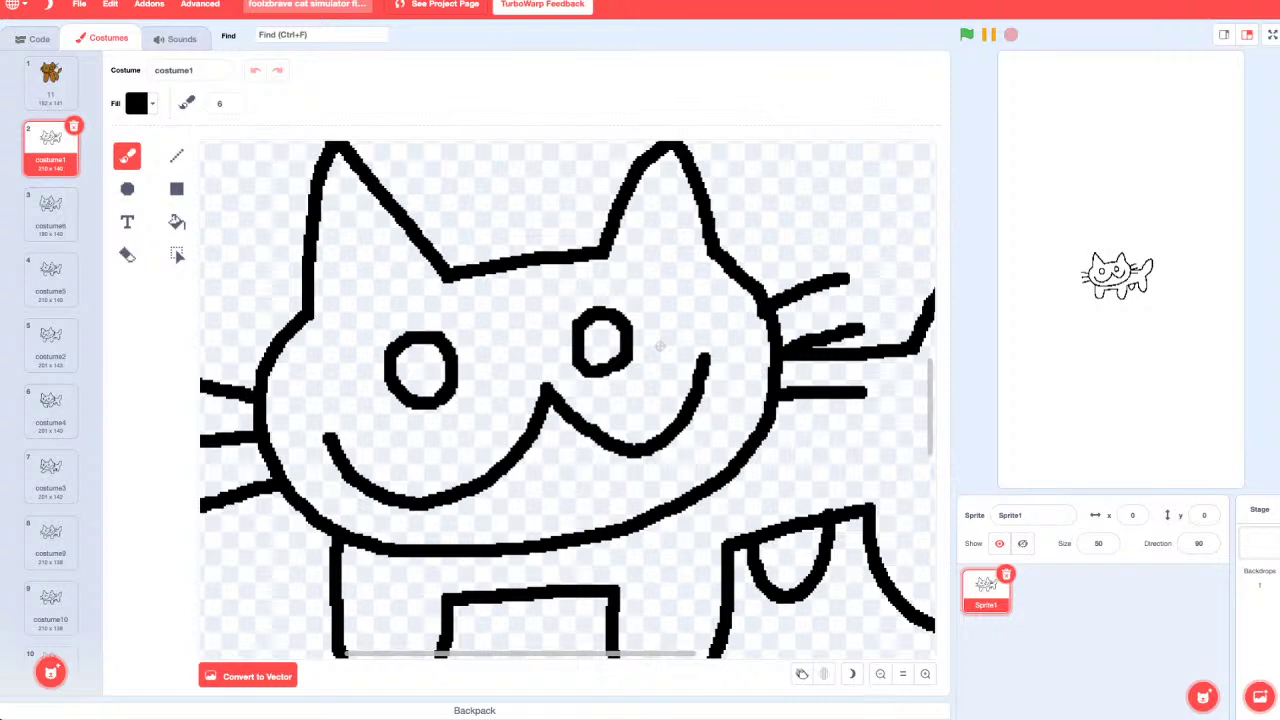
scroll(791, 608, down, 2)
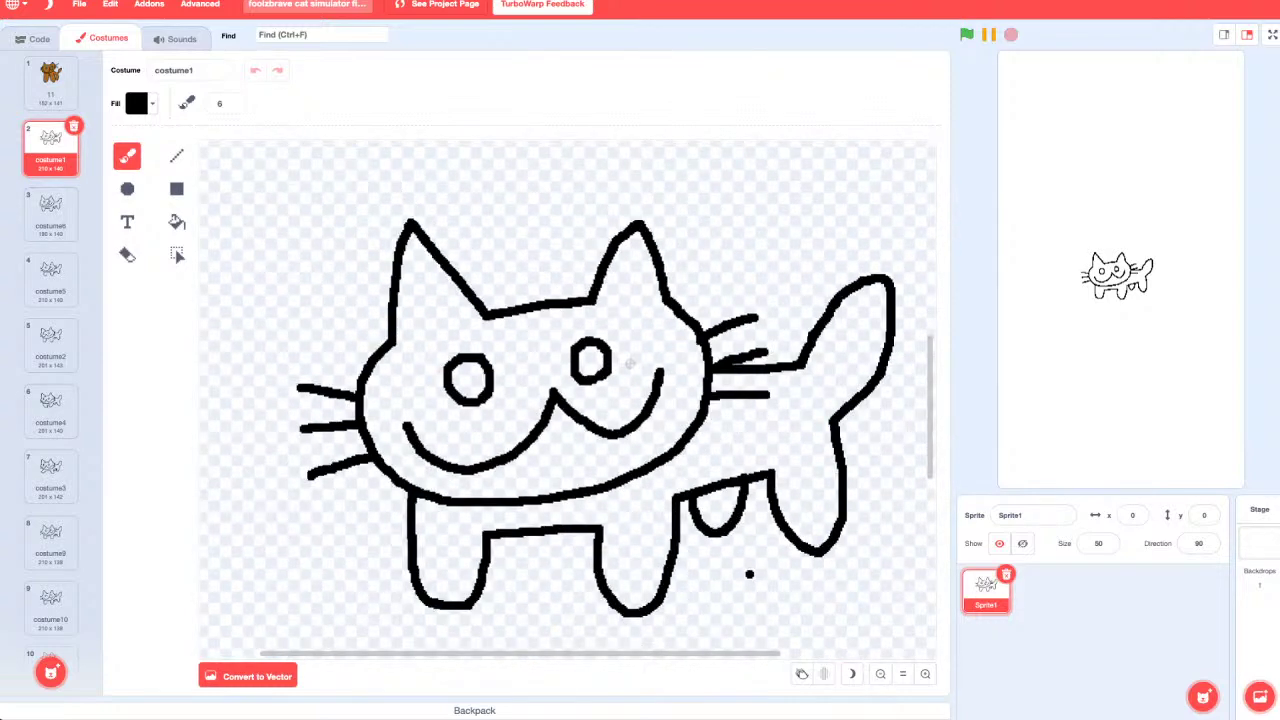